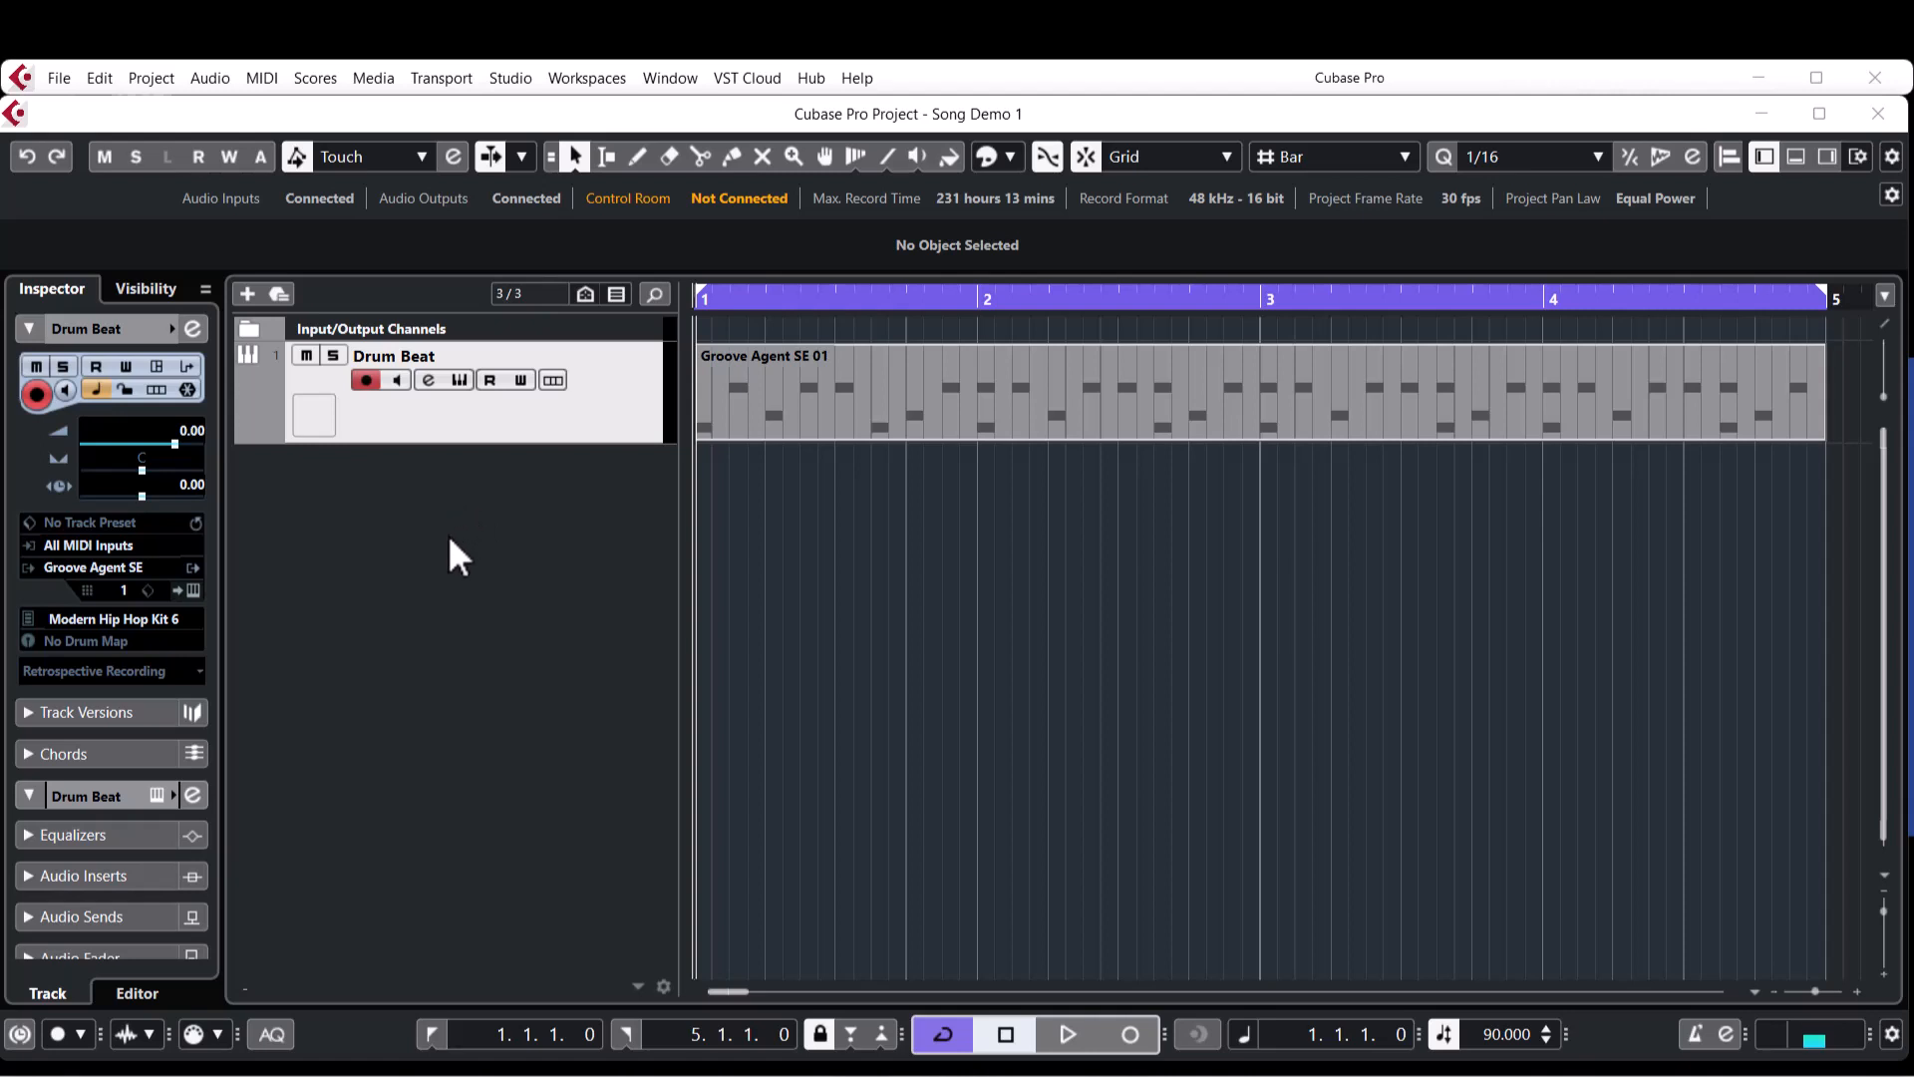
pyautogui.rightClick(448, 539)
pyautogui.click(1145, 399)
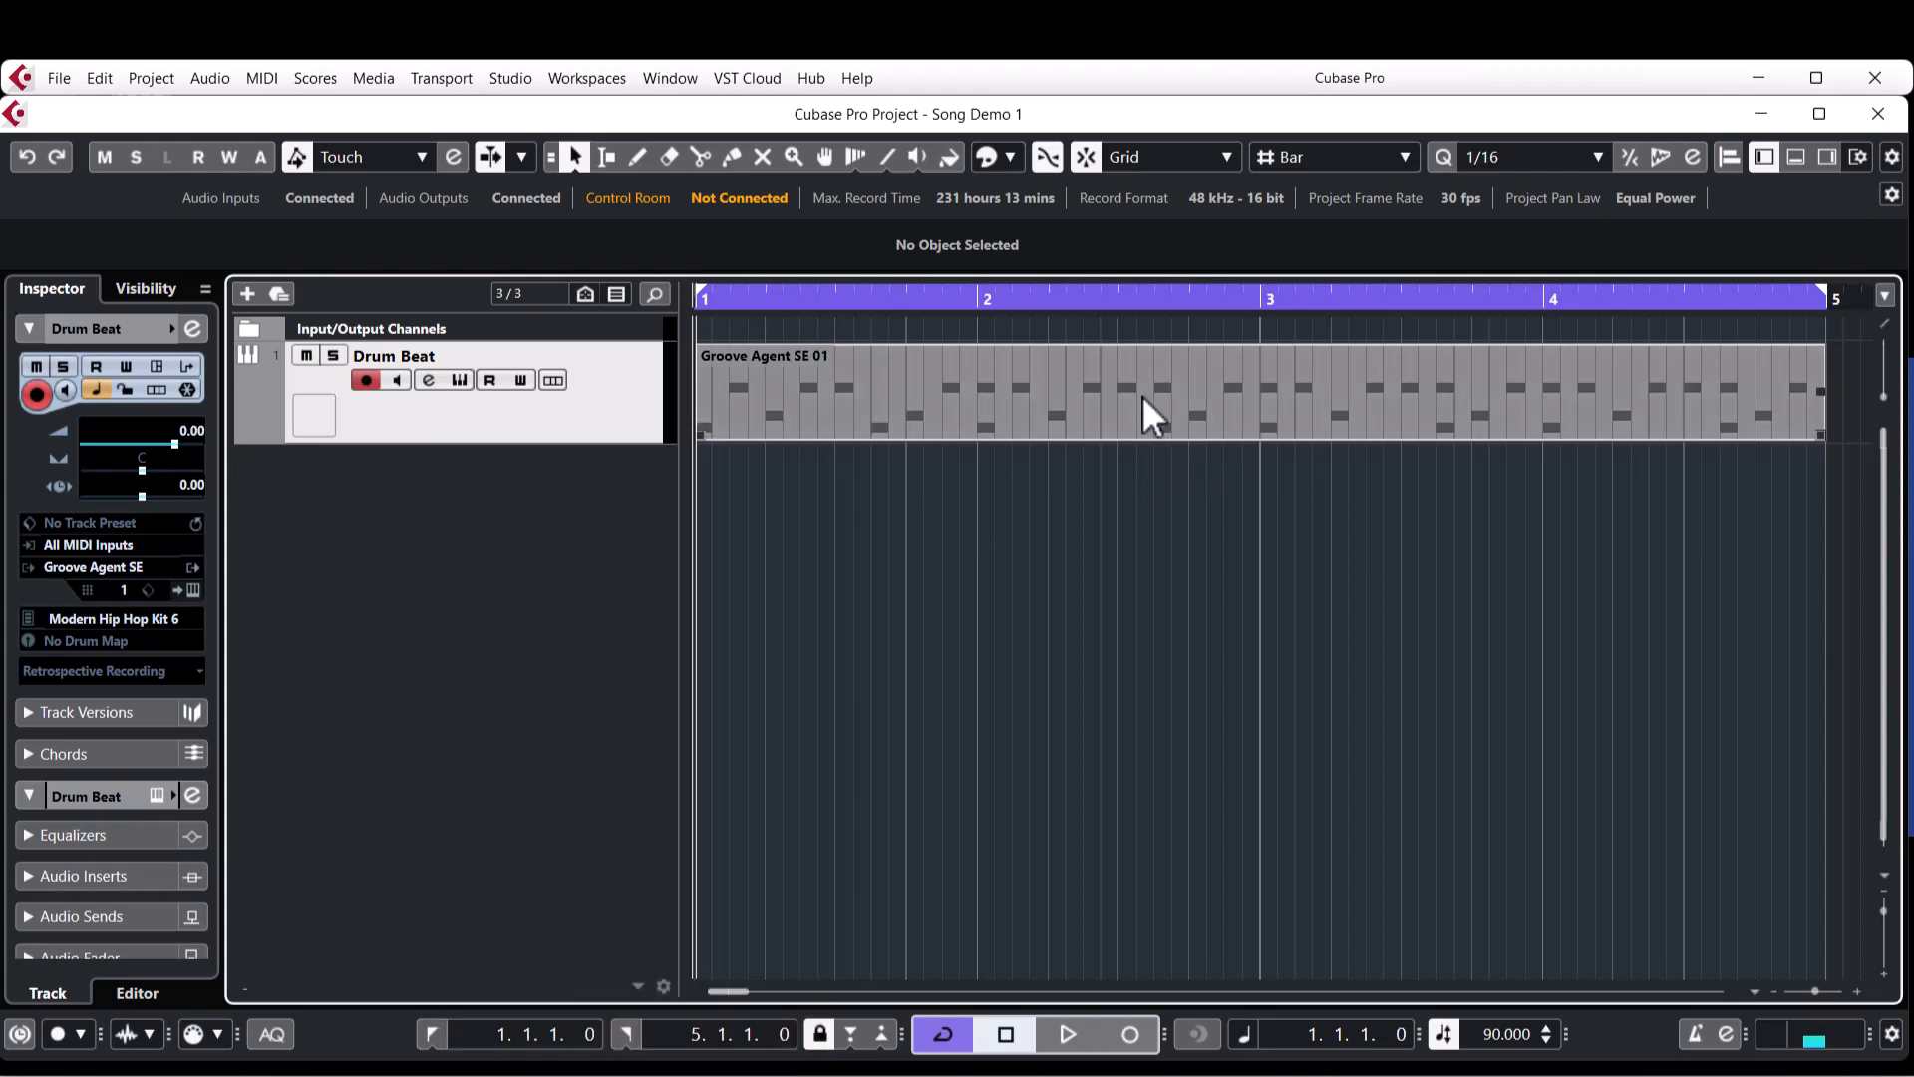
pyautogui.click(1152, 413)
pyautogui.rightClick(499, 506)
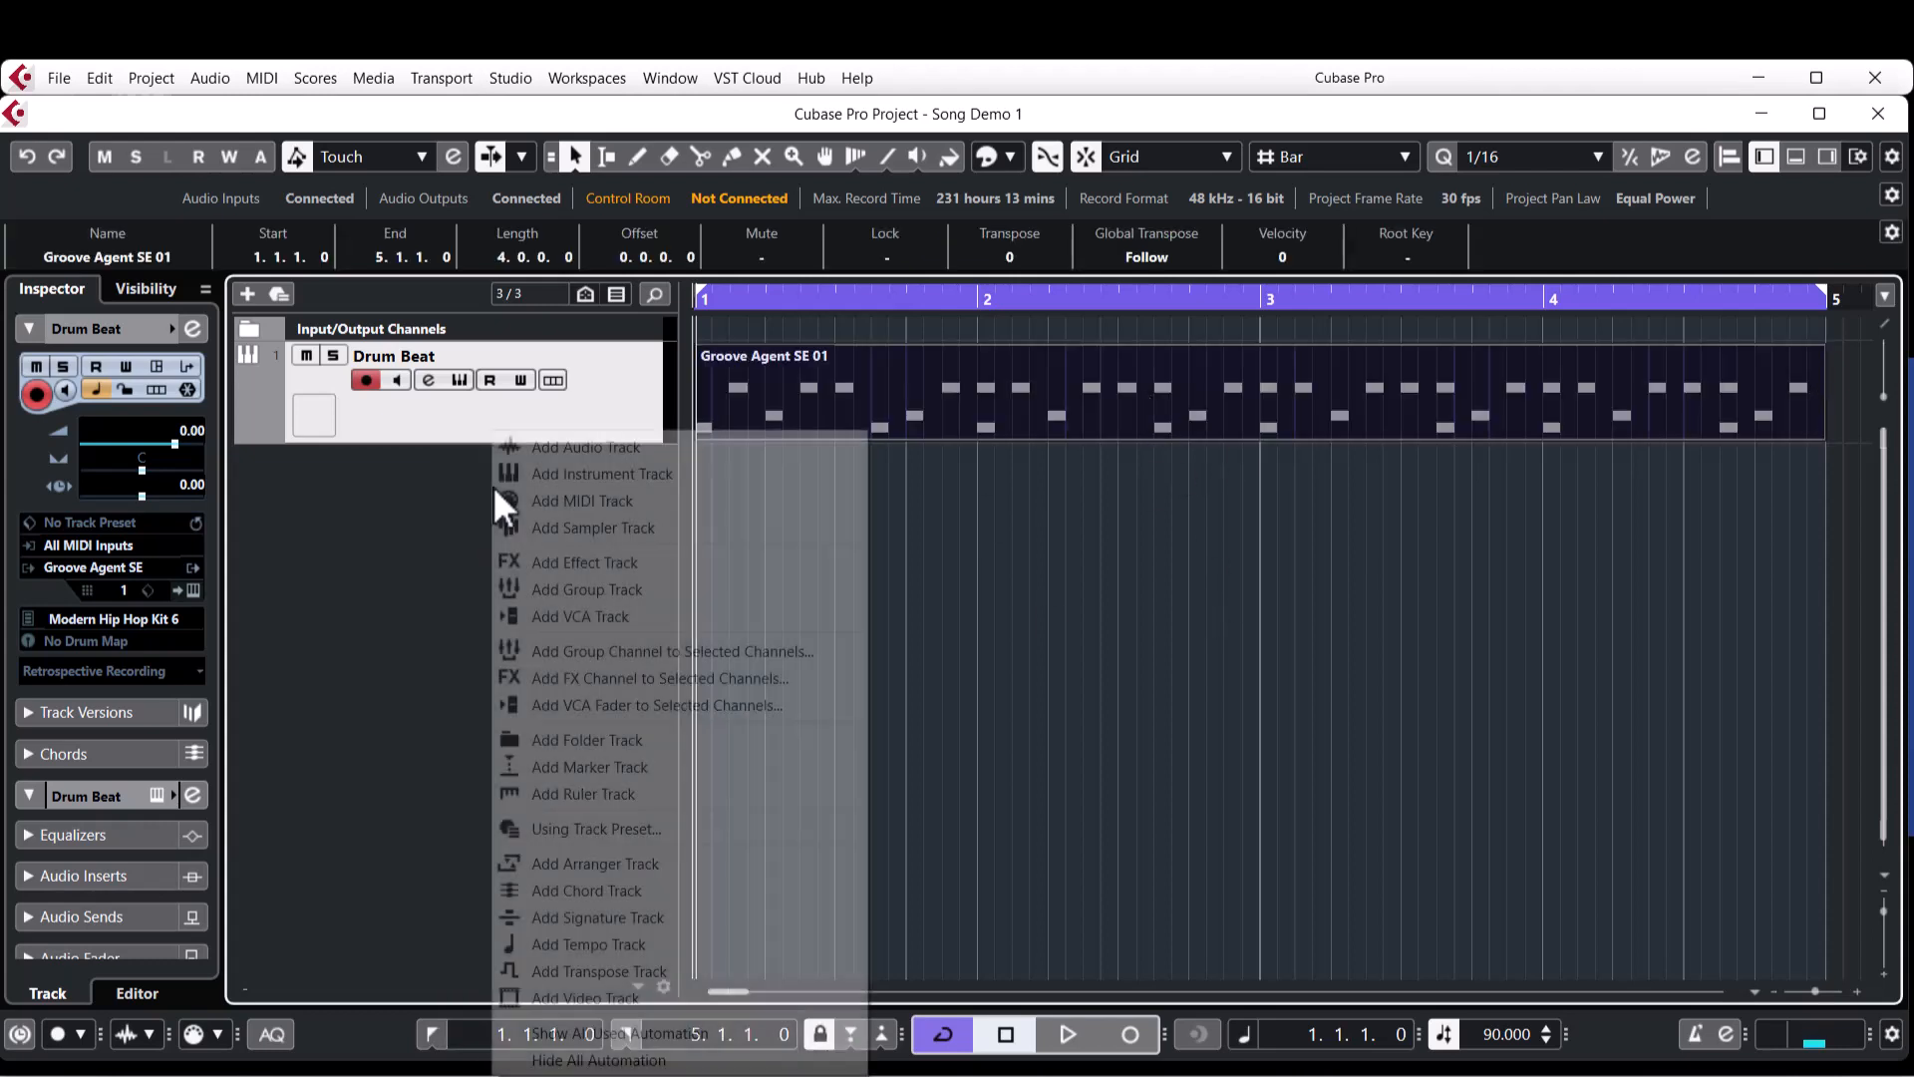
pyautogui.click(656, 476)
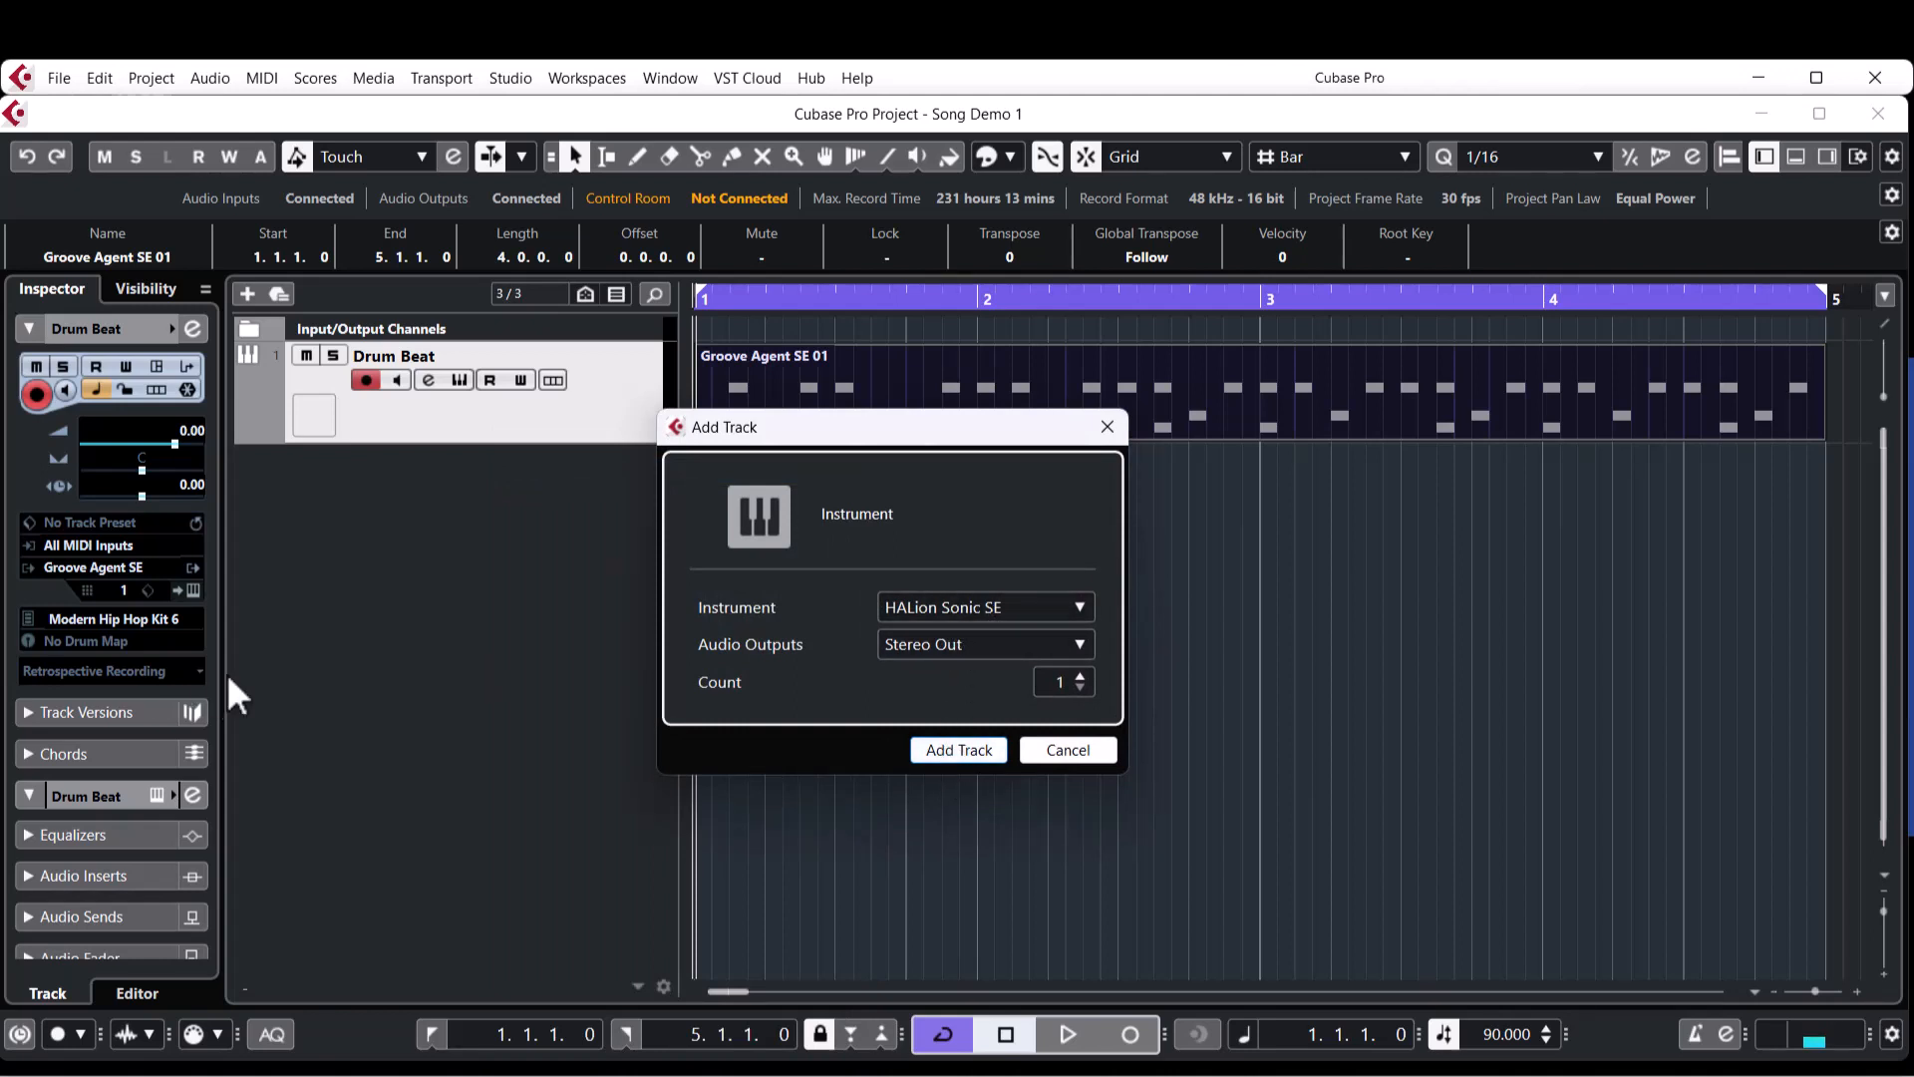
pyautogui.click(1107, 426)
# Add one instrument track using HALion Sonic SE, routed to Stereo Out.
pyautogui.rightClick(554, 563)
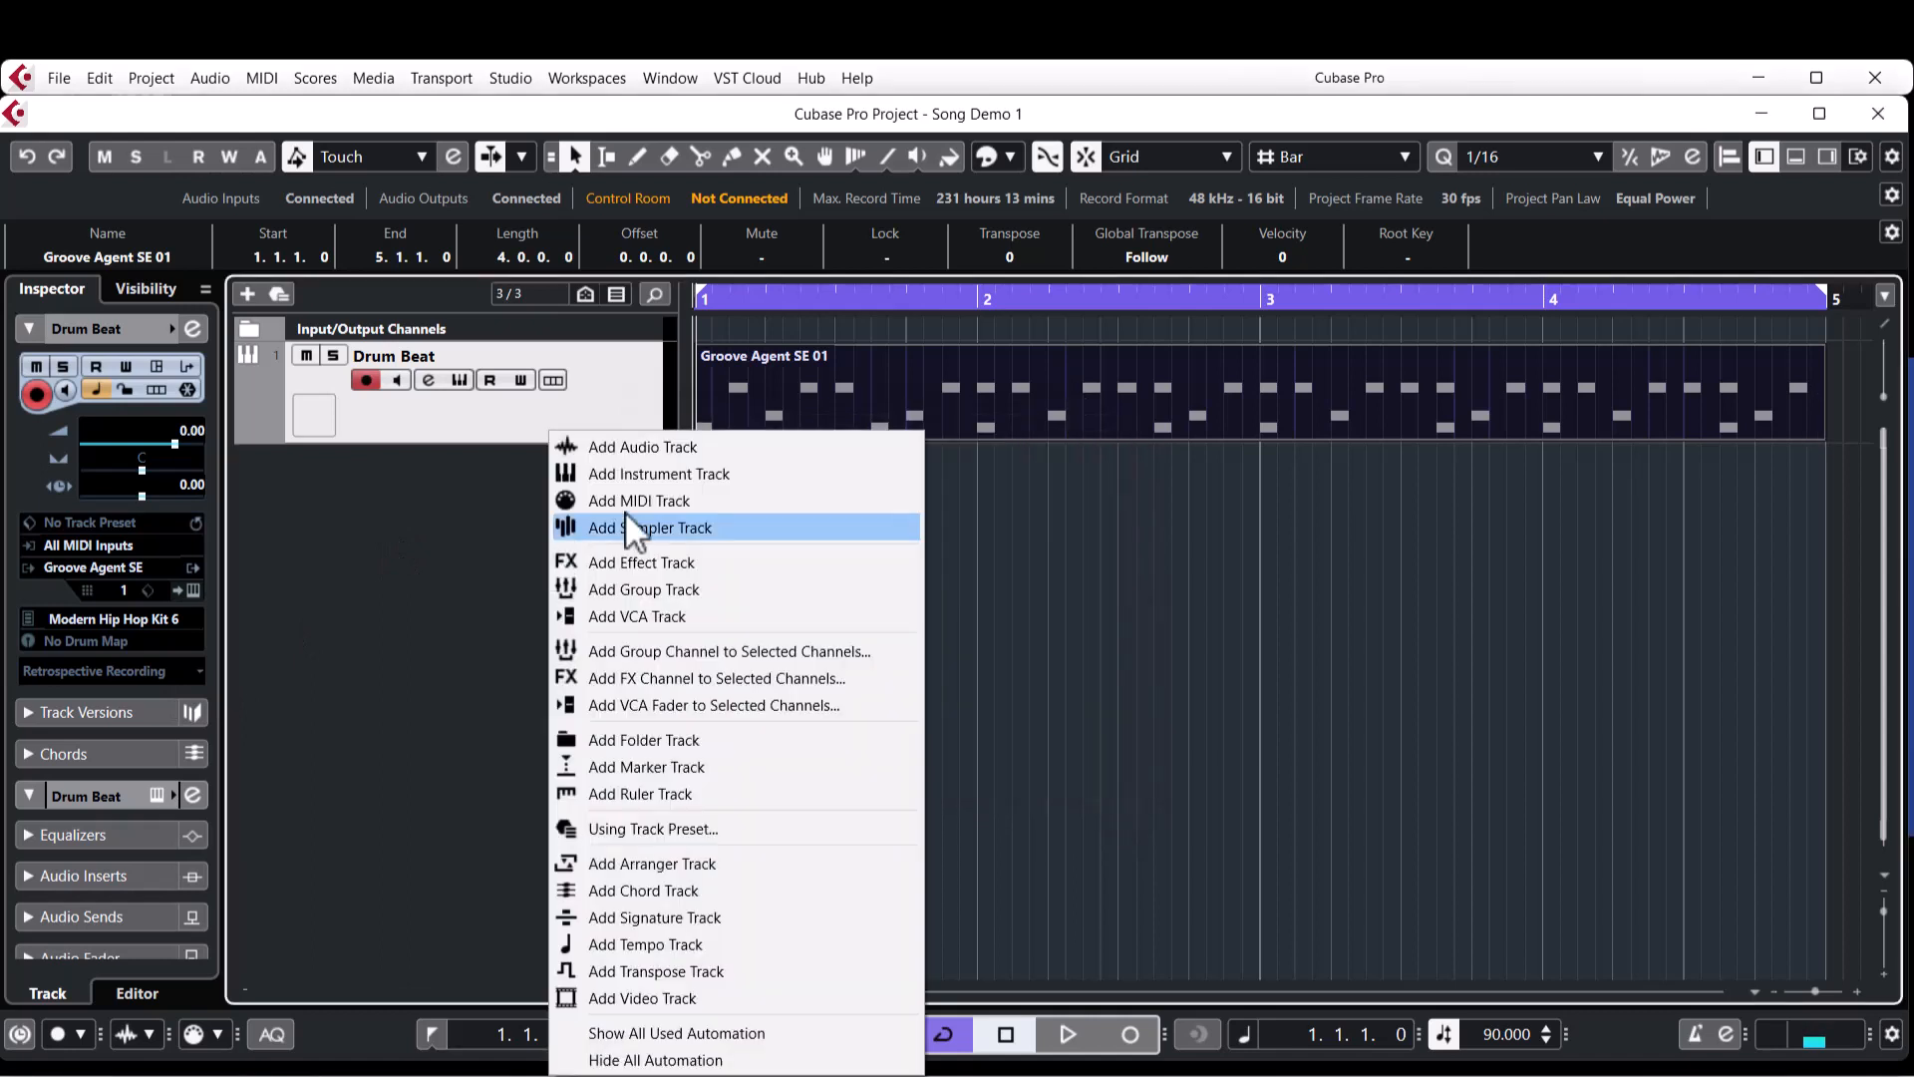
pyautogui.click(703, 477)
pyautogui.click(938, 612)
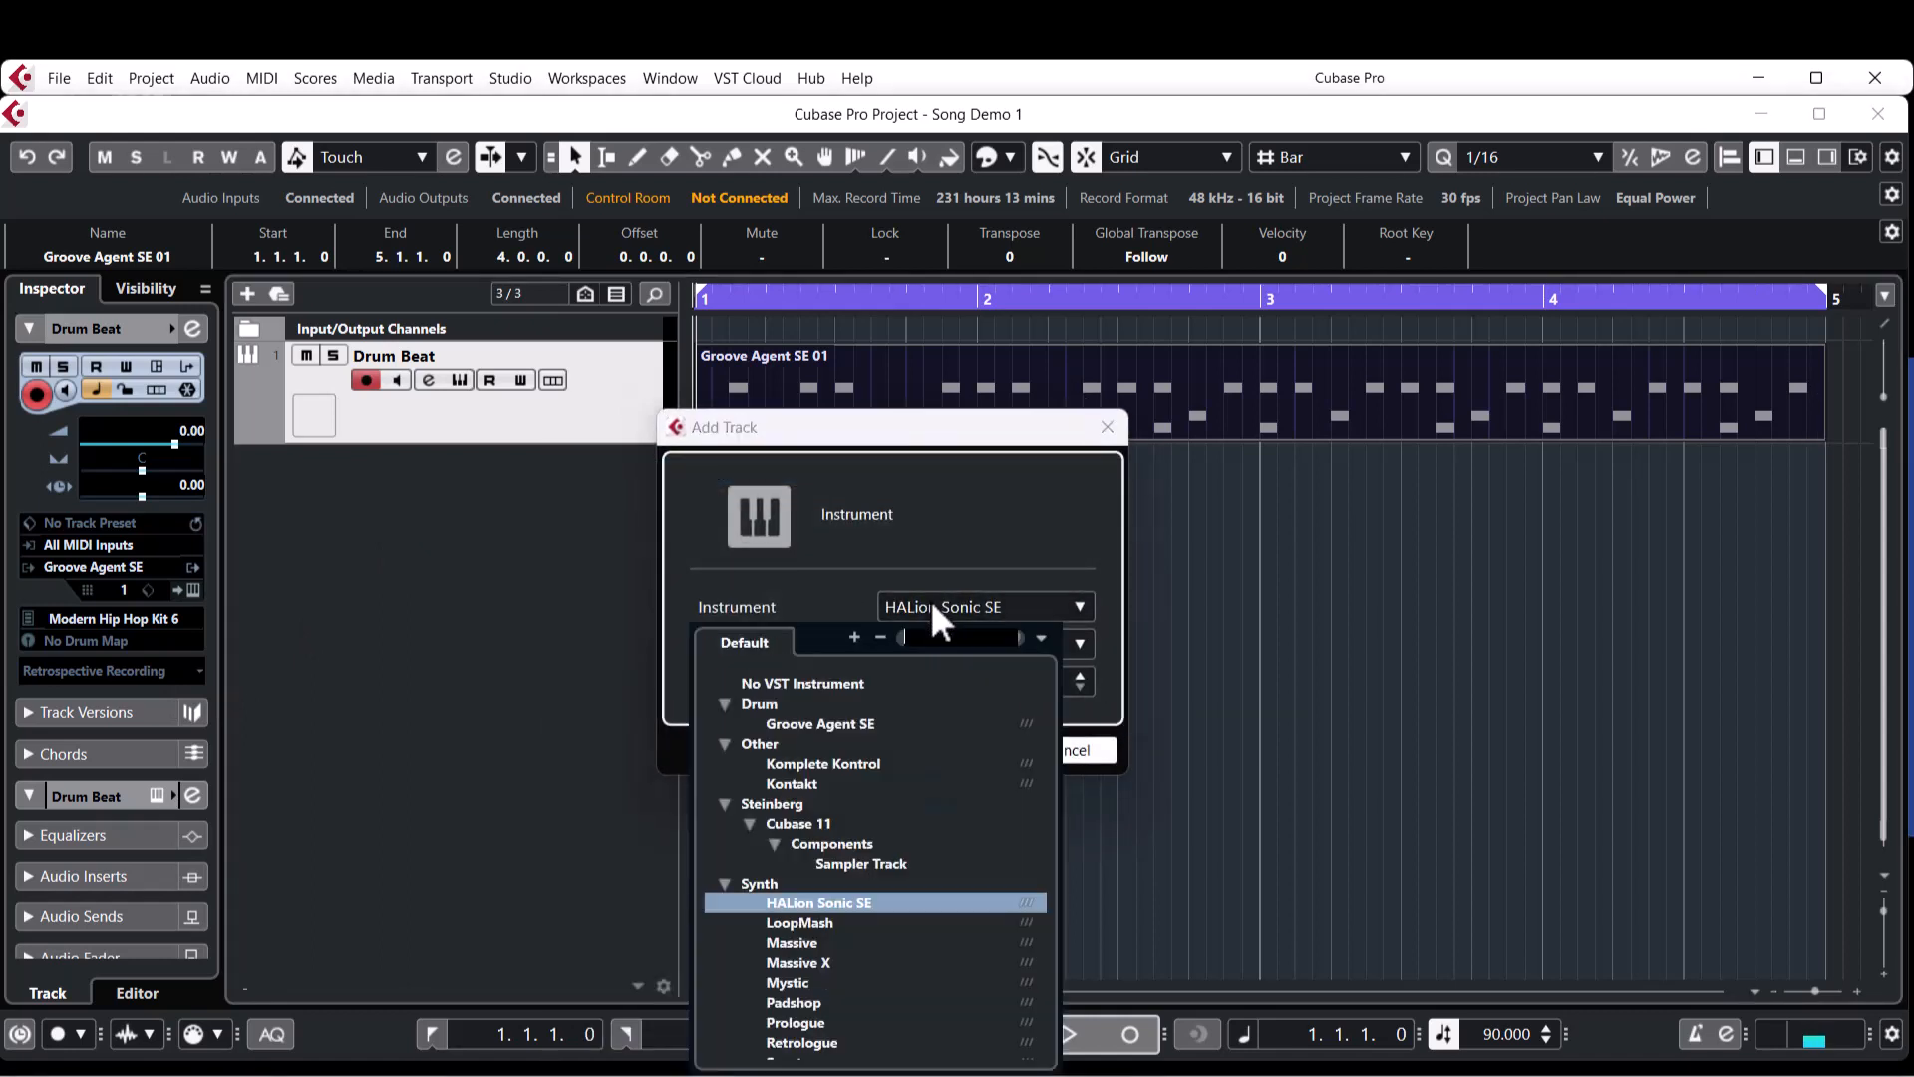
pyautogui.click(816, 905)
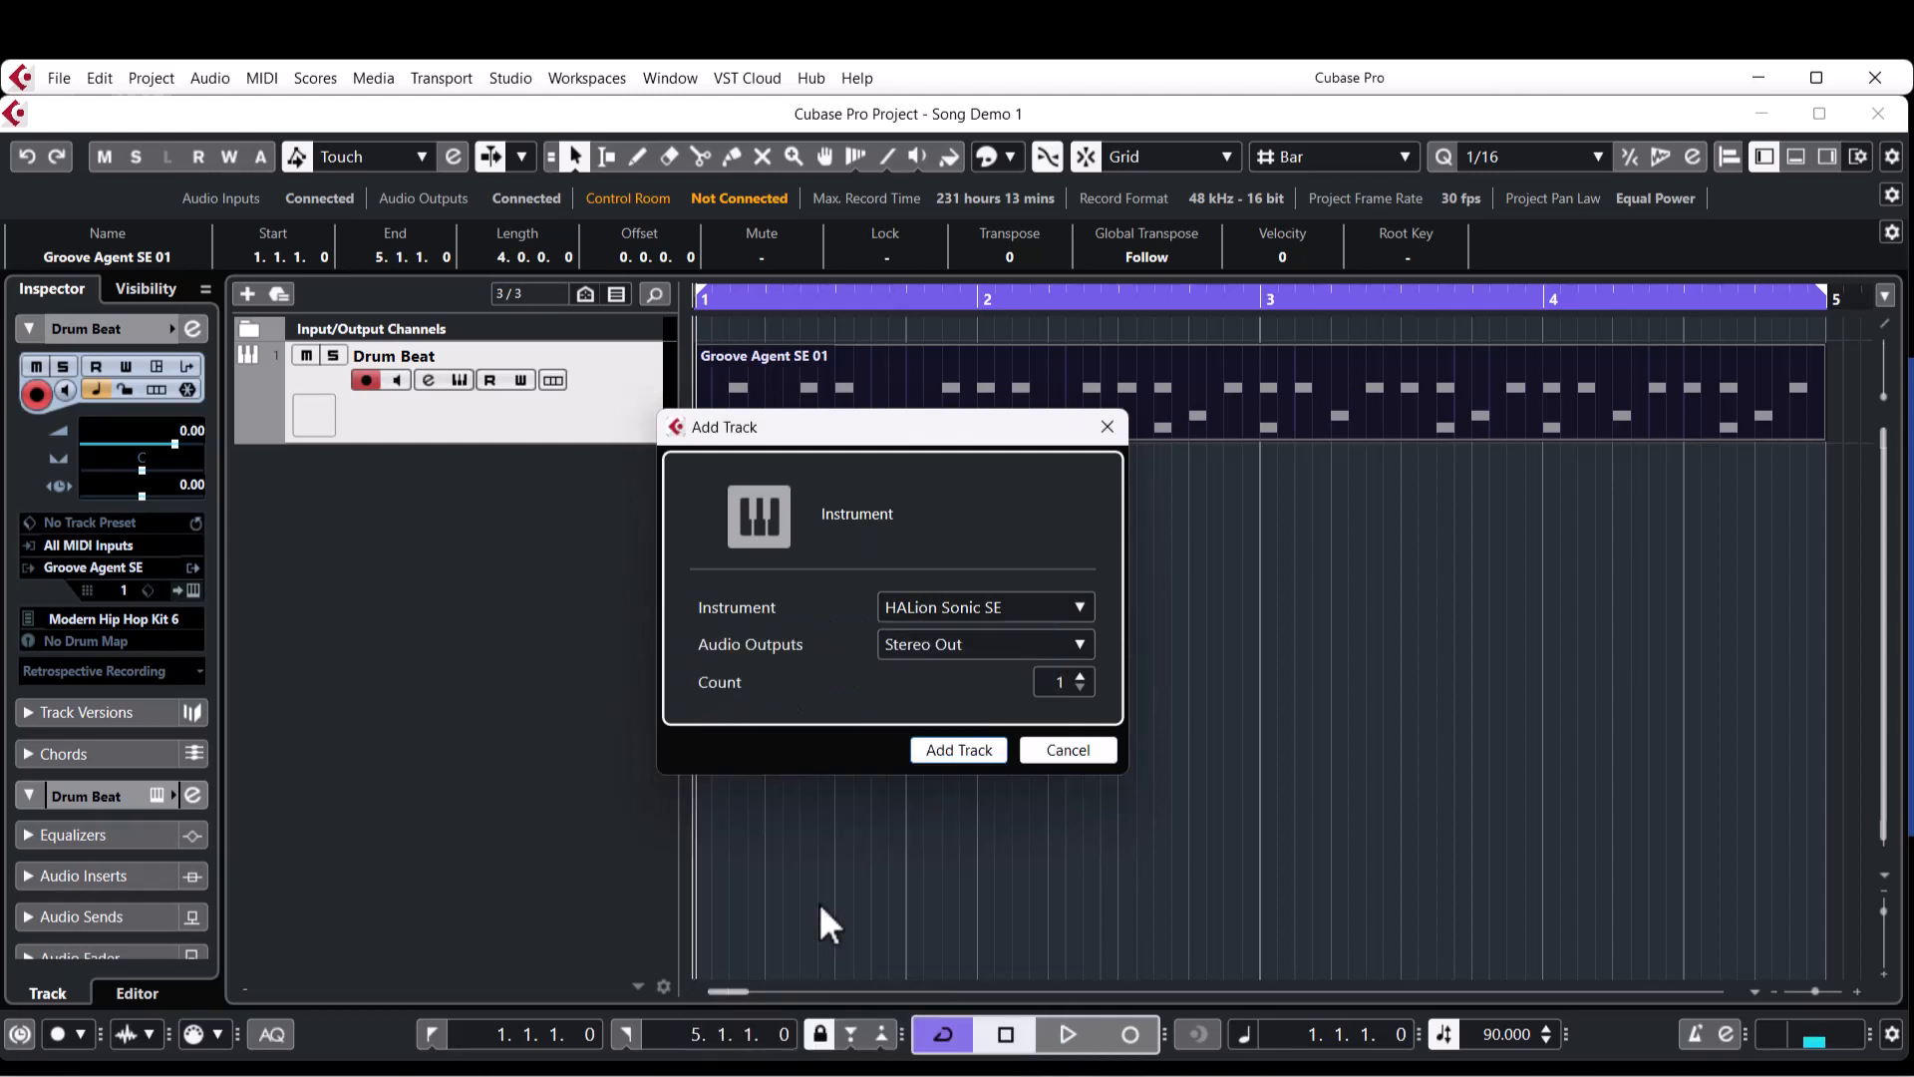
pyautogui.click(947, 750)
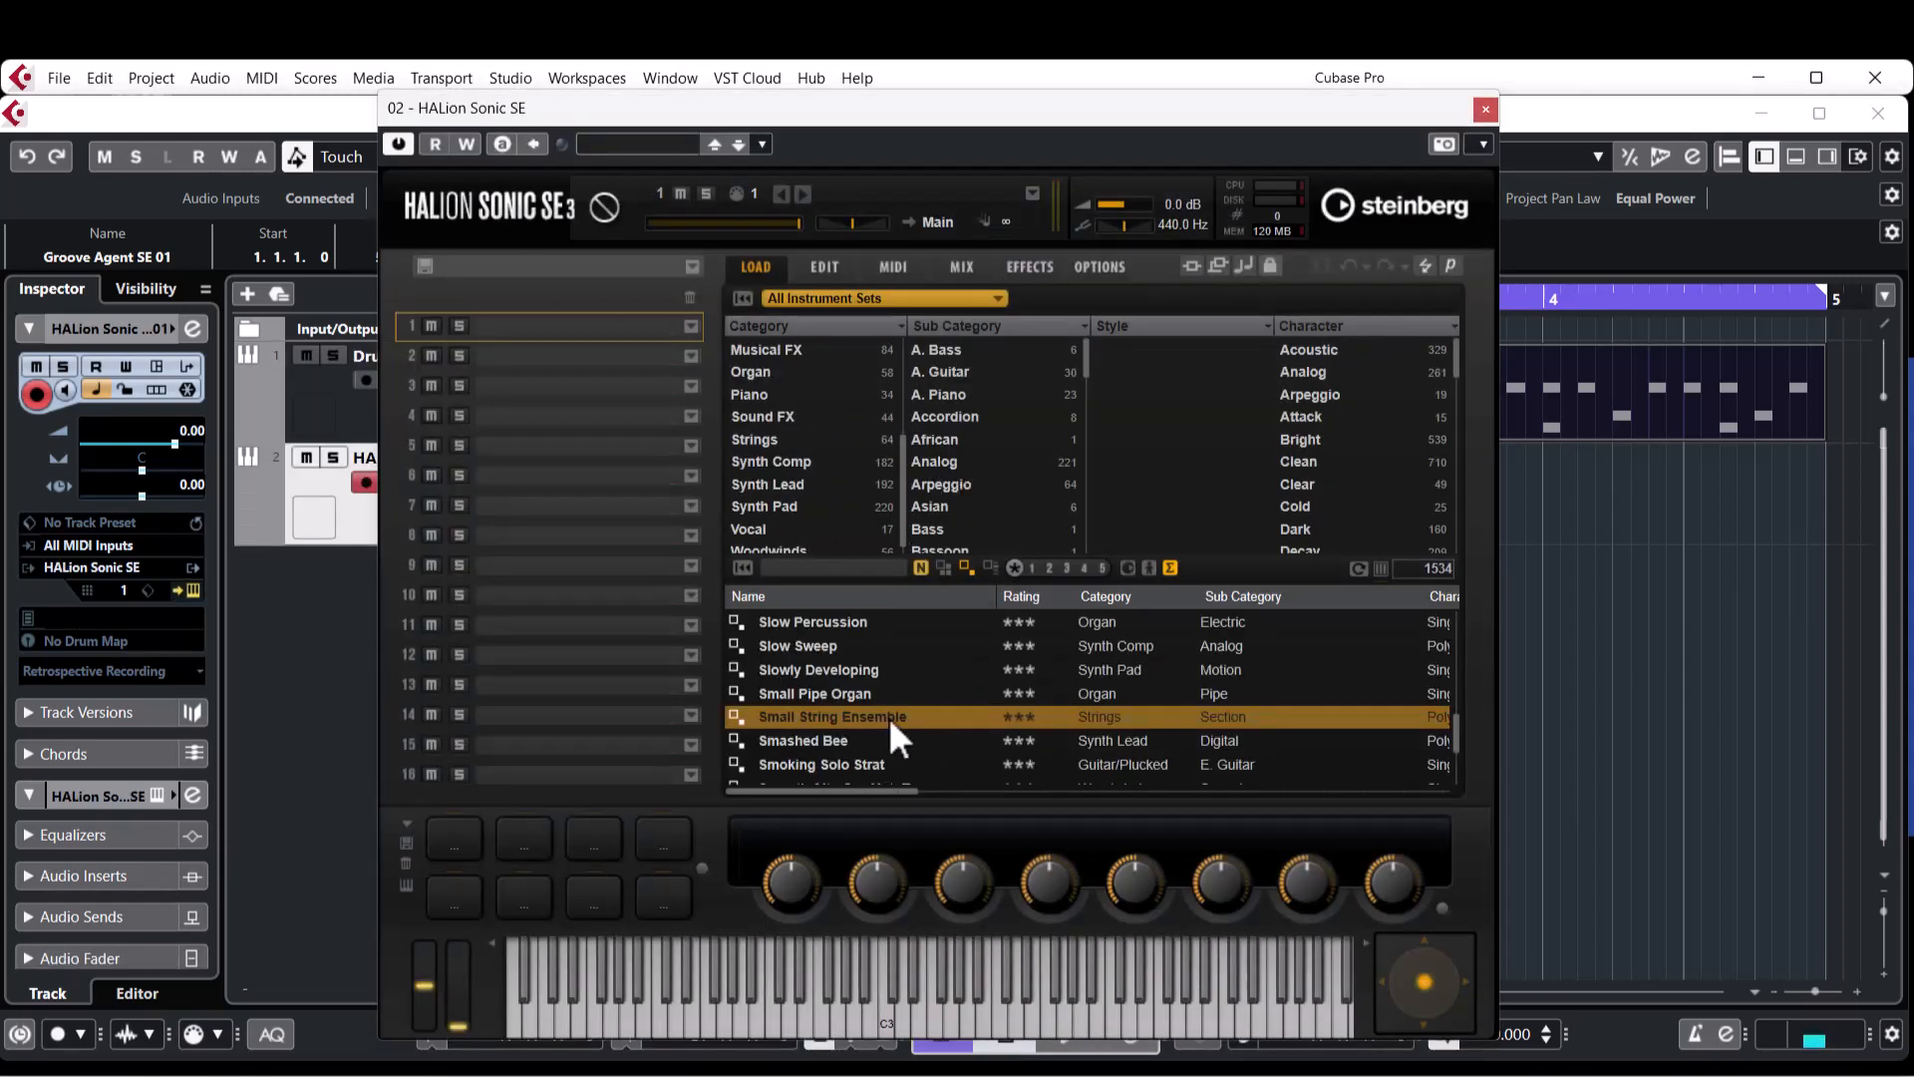
# Filter the HALion Sonic SE presets to Piano, load [GM 001] Acoustic Grand Piano, and close the instrument window.
pyautogui.click(748, 395)
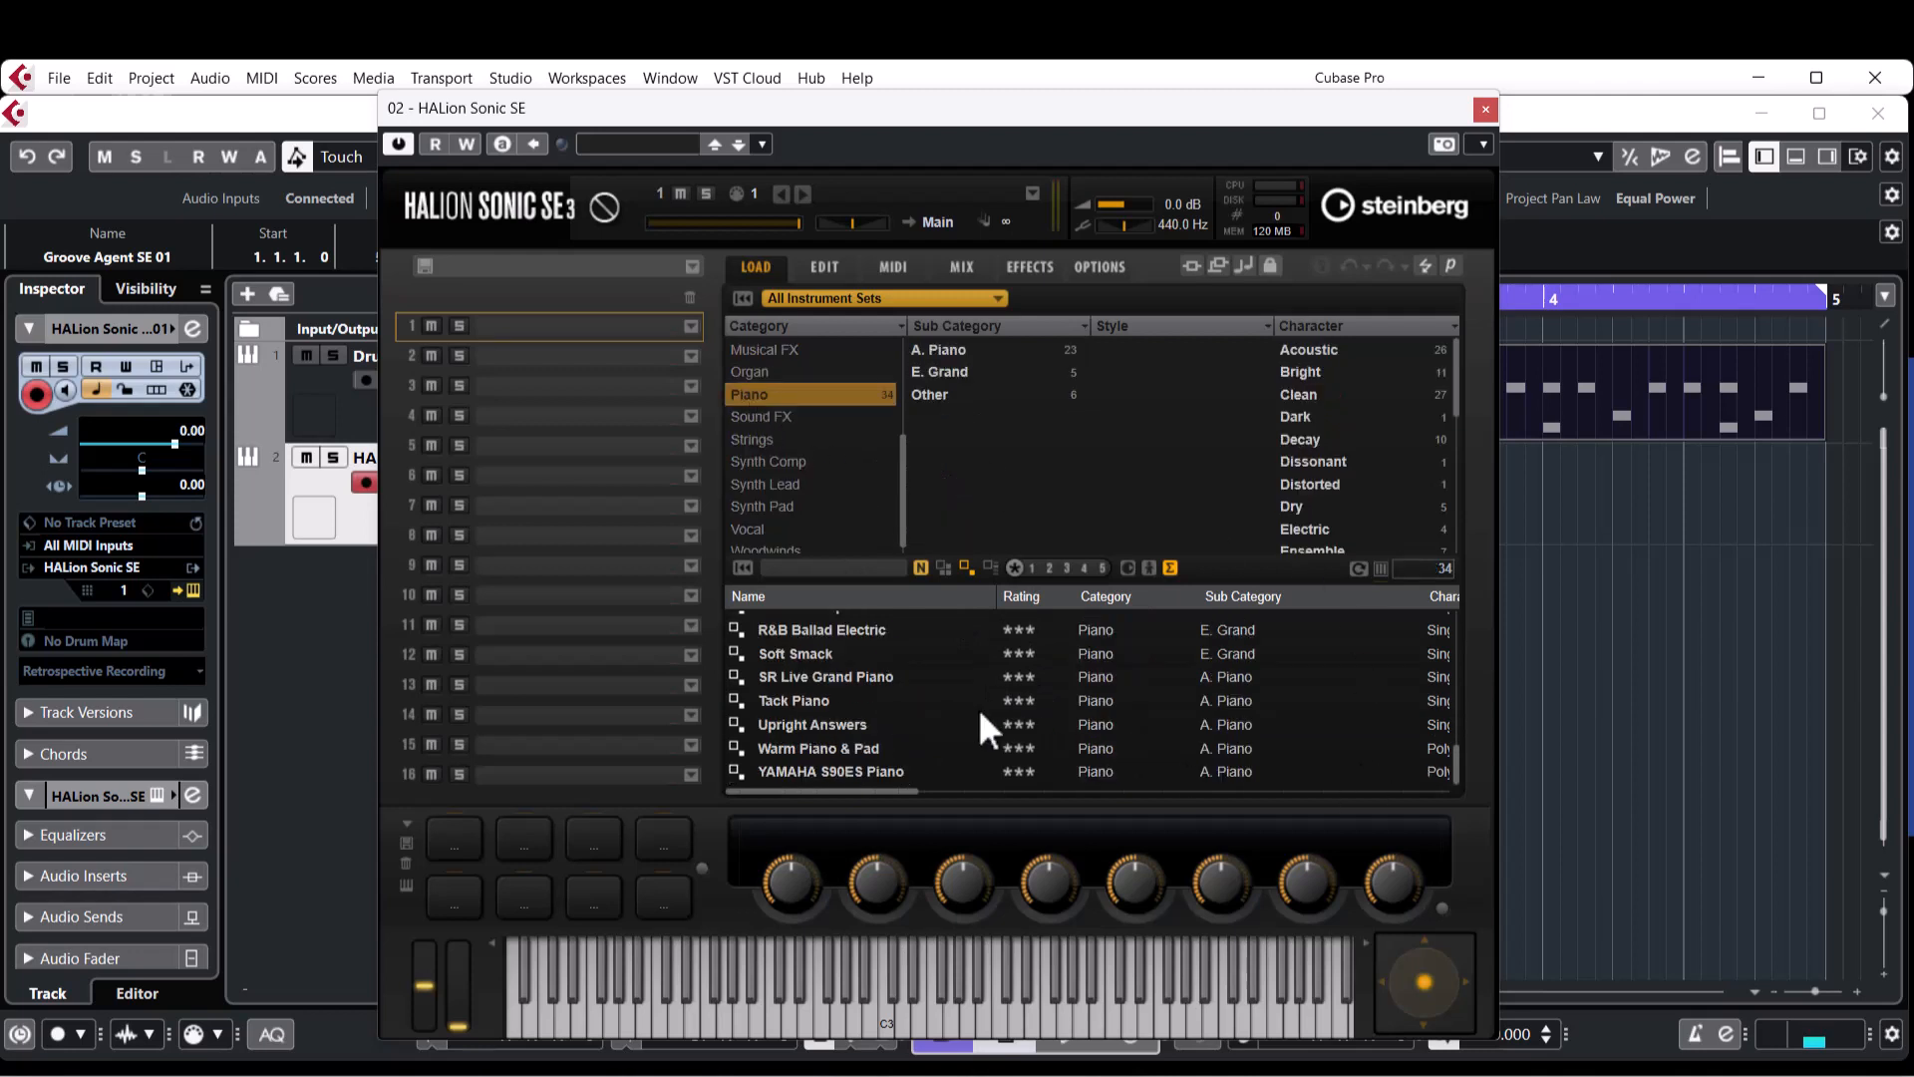
pyautogui.scroll(9, 846, 714)
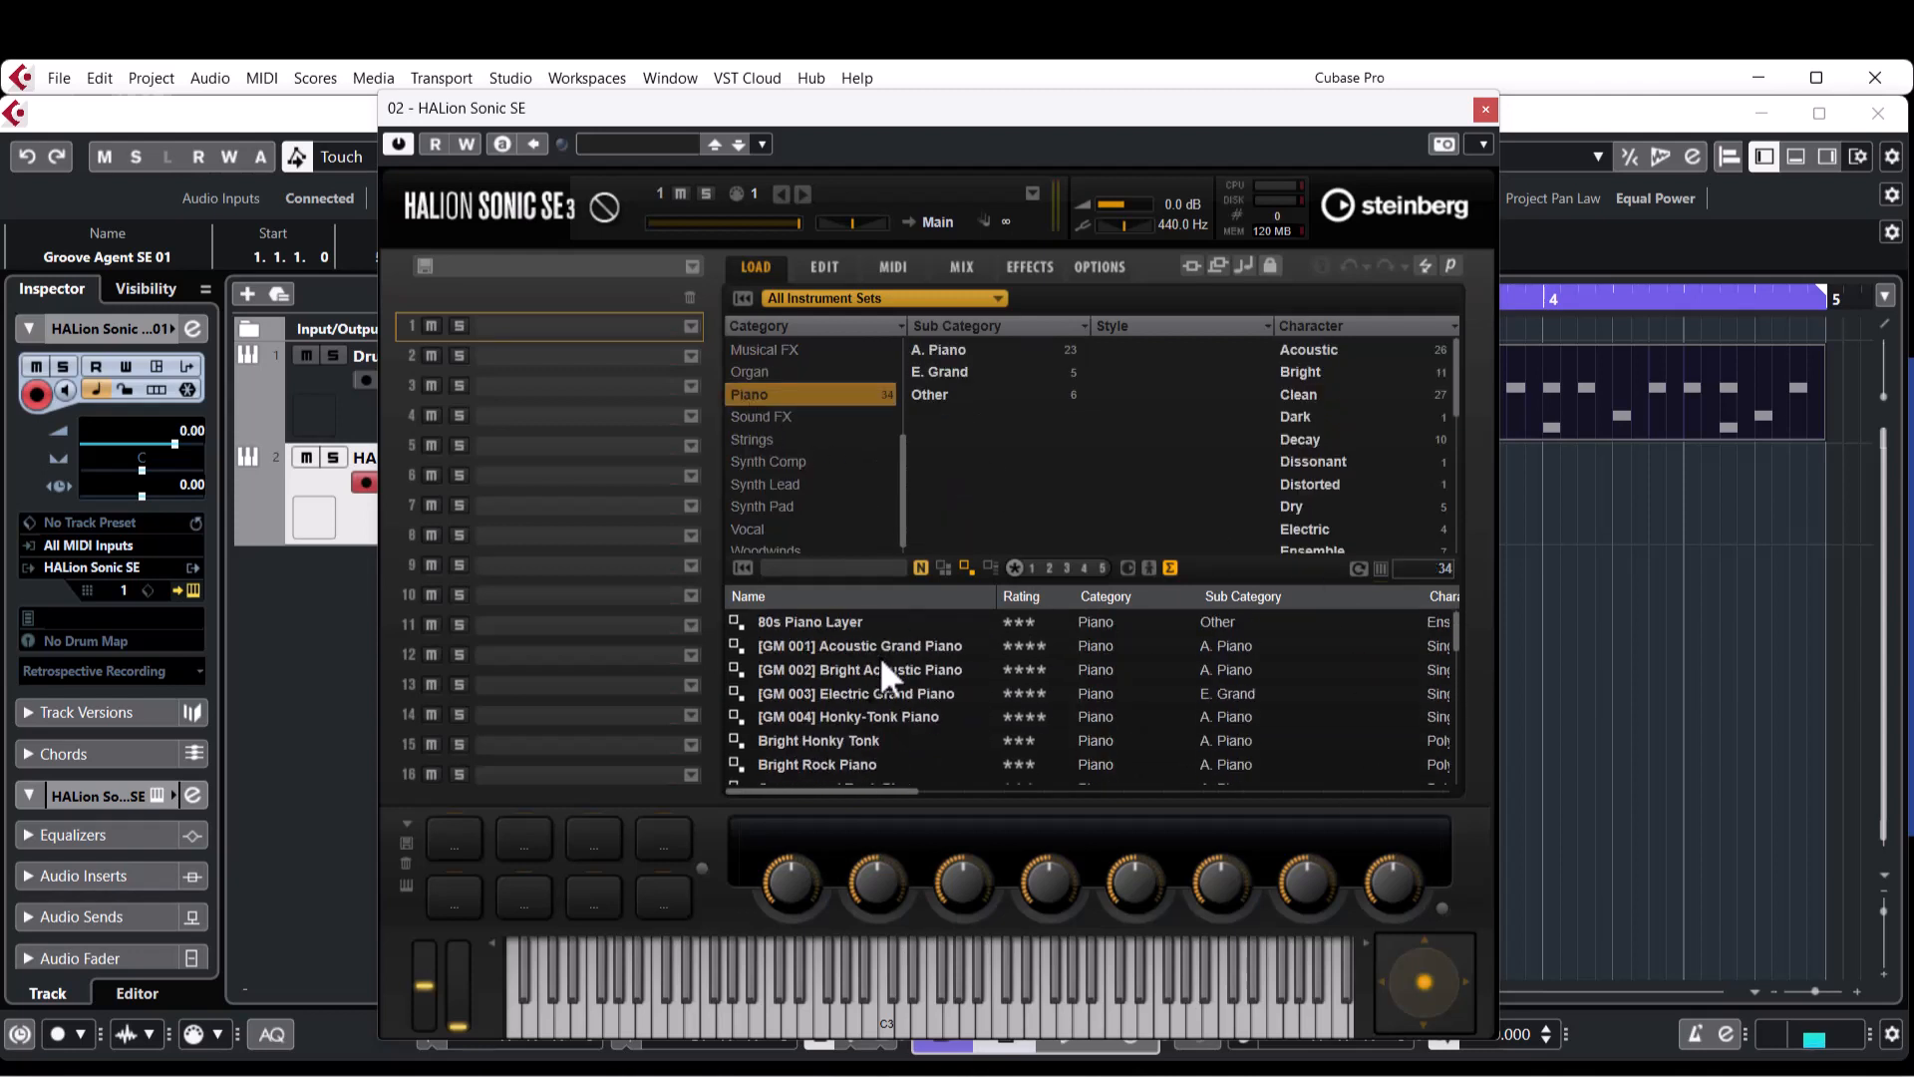
pyautogui.click(877, 648)
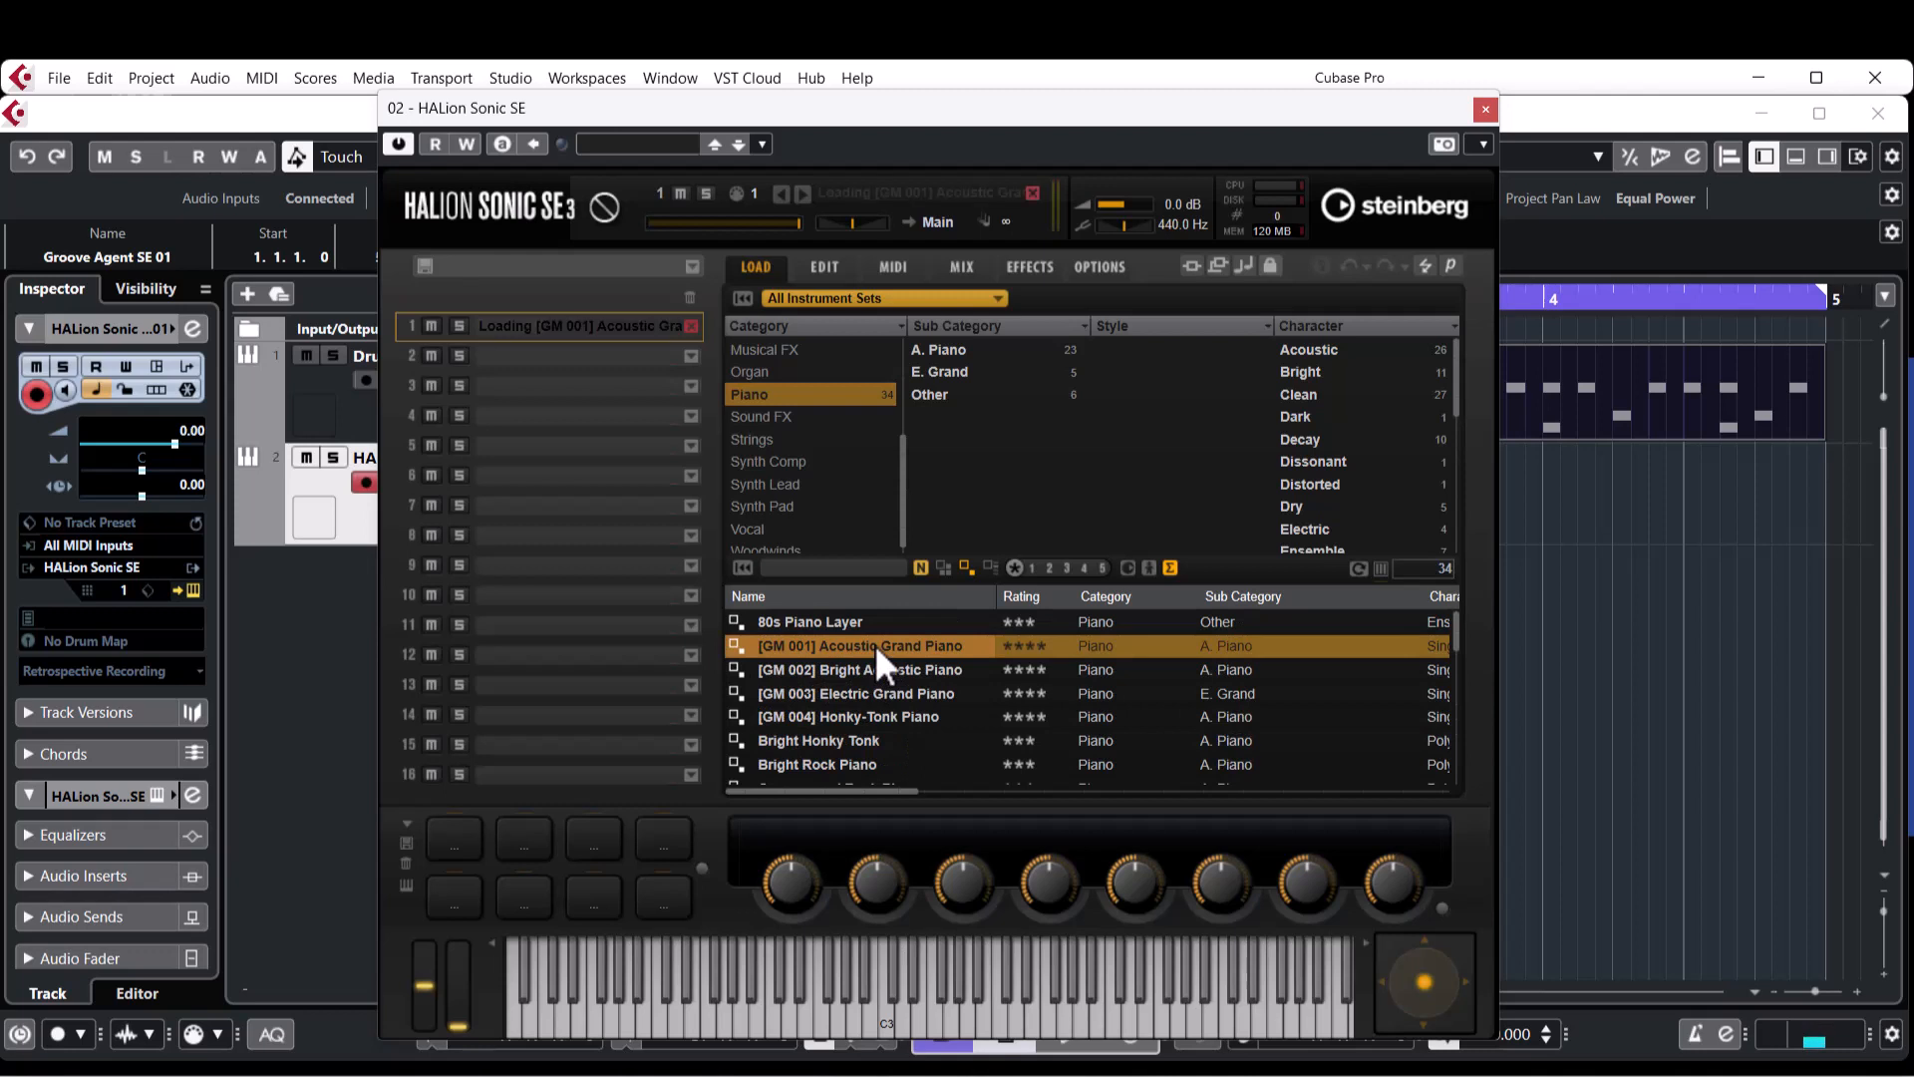
pyautogui.click(1484, 109)
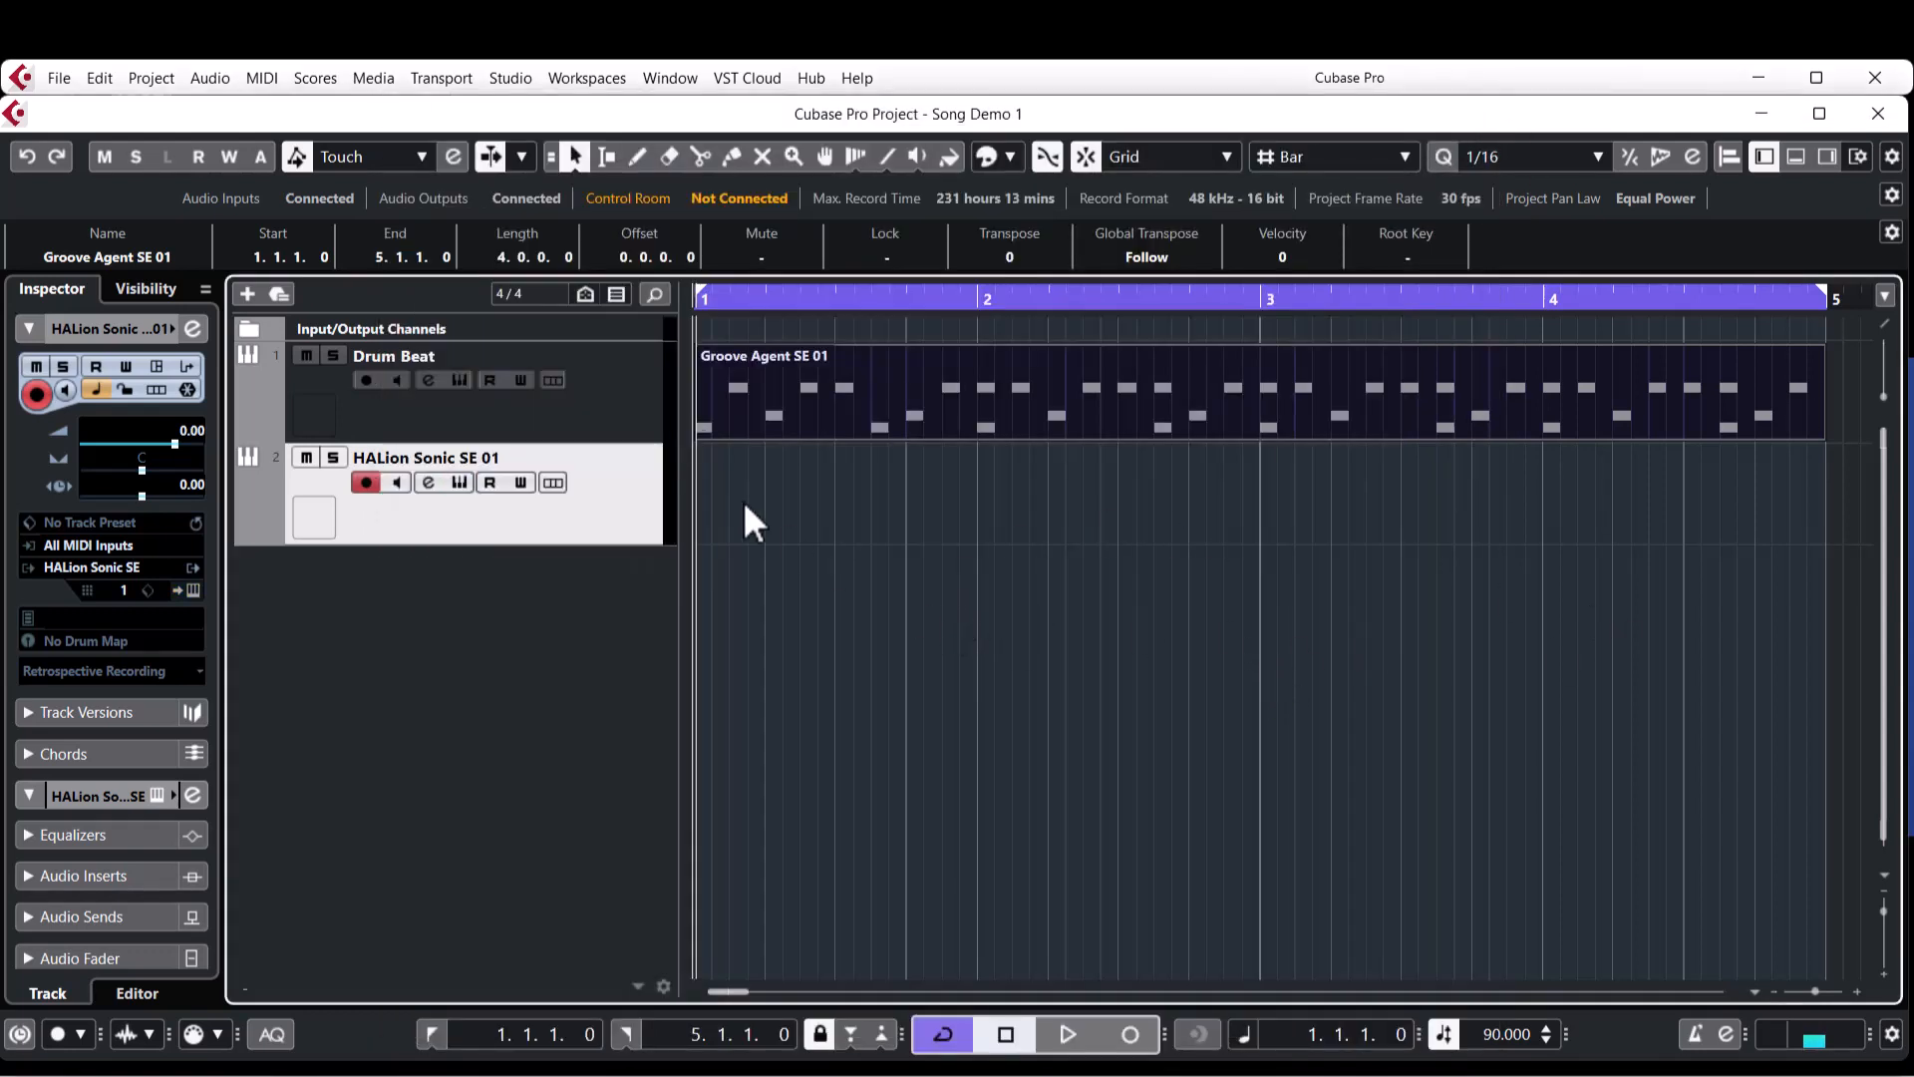
# Create a four-bar part on the HALion Sonic SE 01 track and draw short C3, D#3, C3 and G3 notes in it.
pyautogui.doubleClick(776, 512)
pyautogui.doubleClick(776, 512)
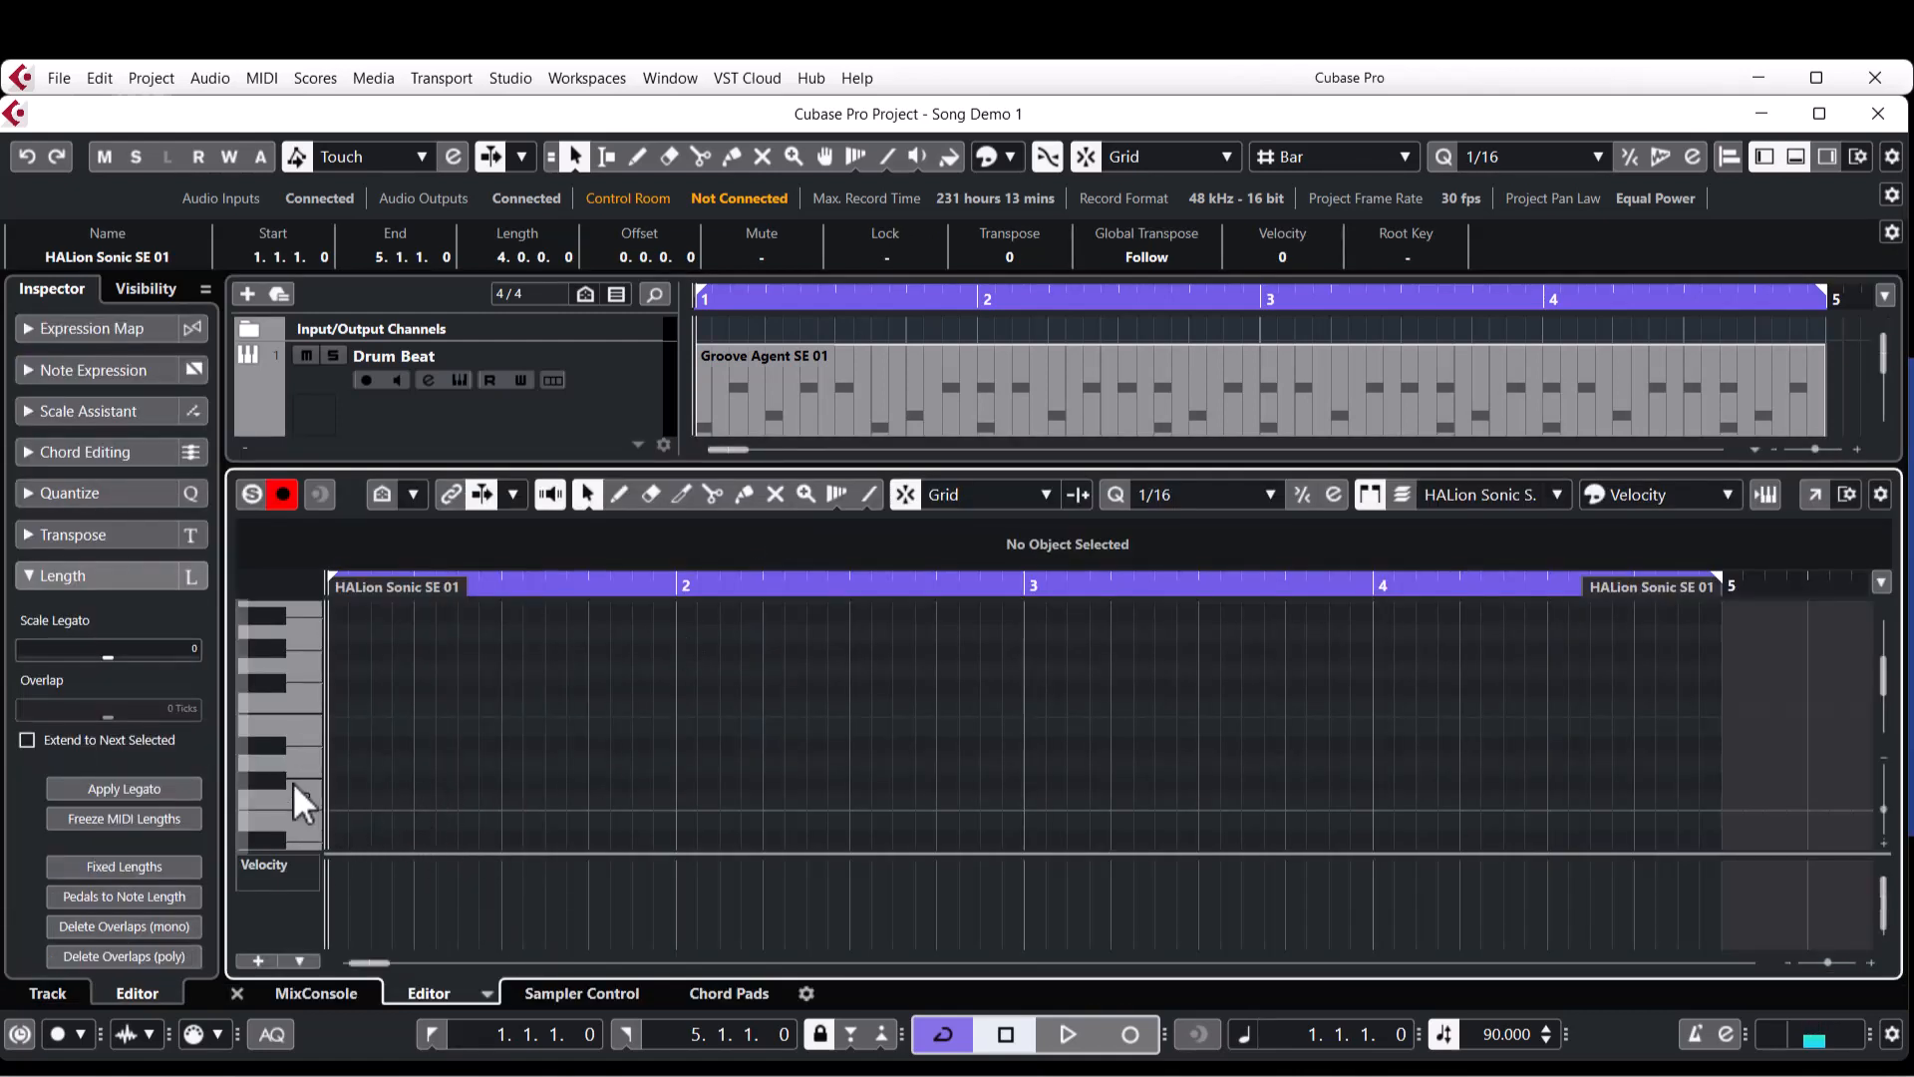
pyautogui.rightClick(482, 702)
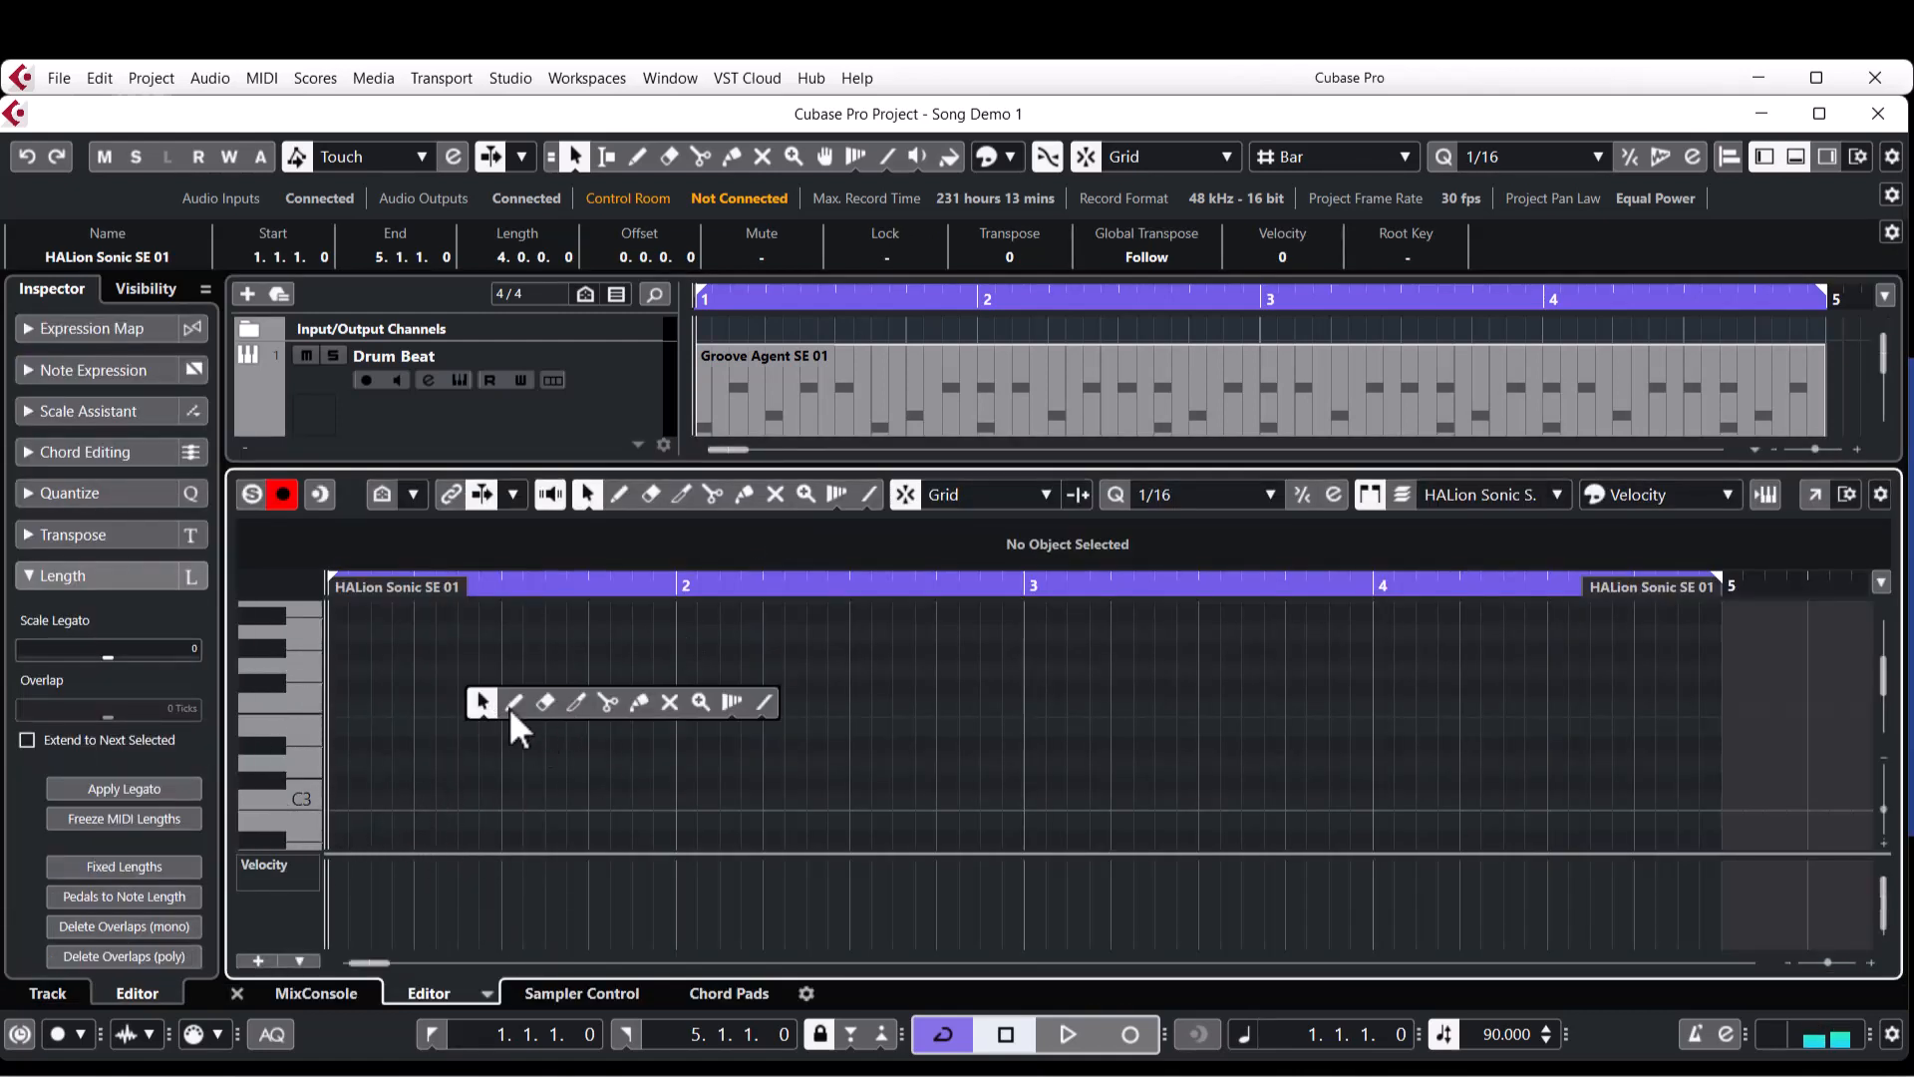
pyautogui.click(513, 703)
pyautogui.click(339, 801)
pyautogui.click(555, 745)
pyautogui.click(816, 801)
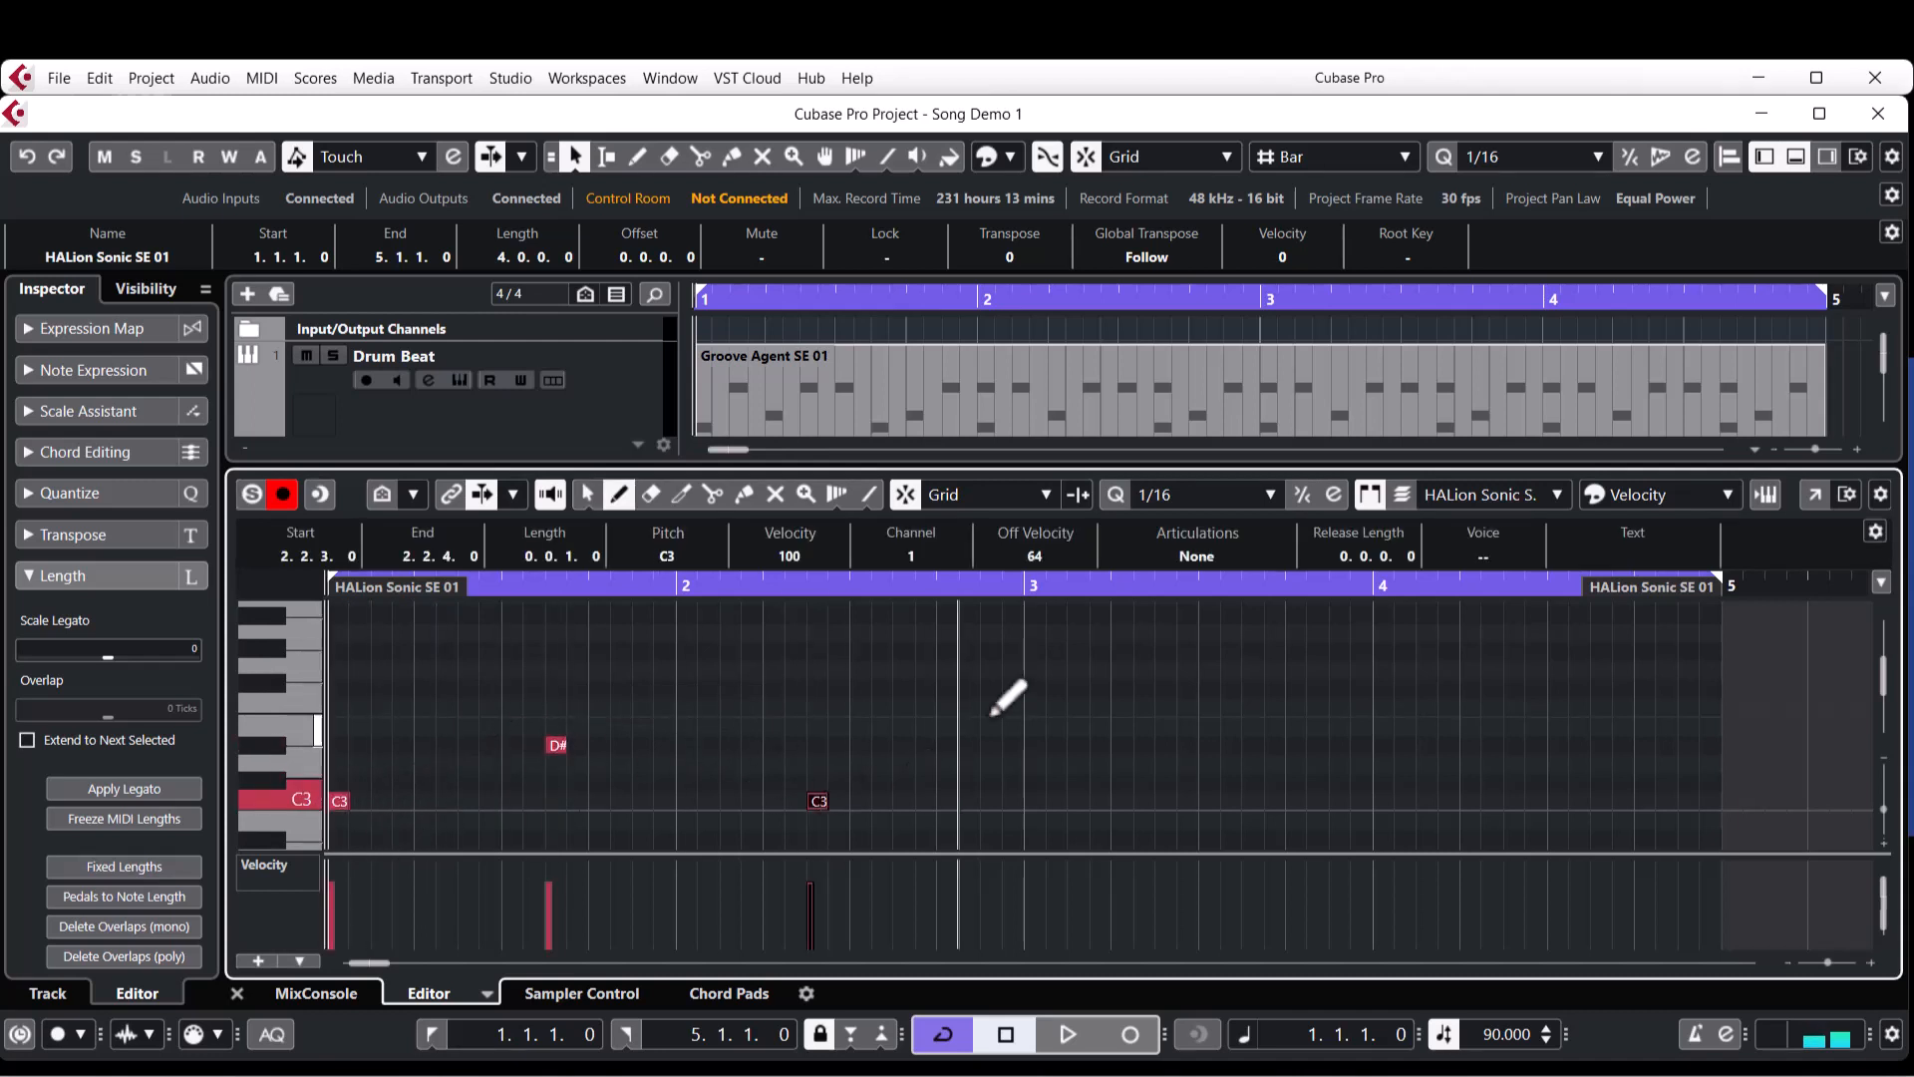
pyautogui.click(1055, 670)
# Play back the drawn notes briefly and delete the HALion Sonic SE 01 part from the project.
pyautogui.press('space')
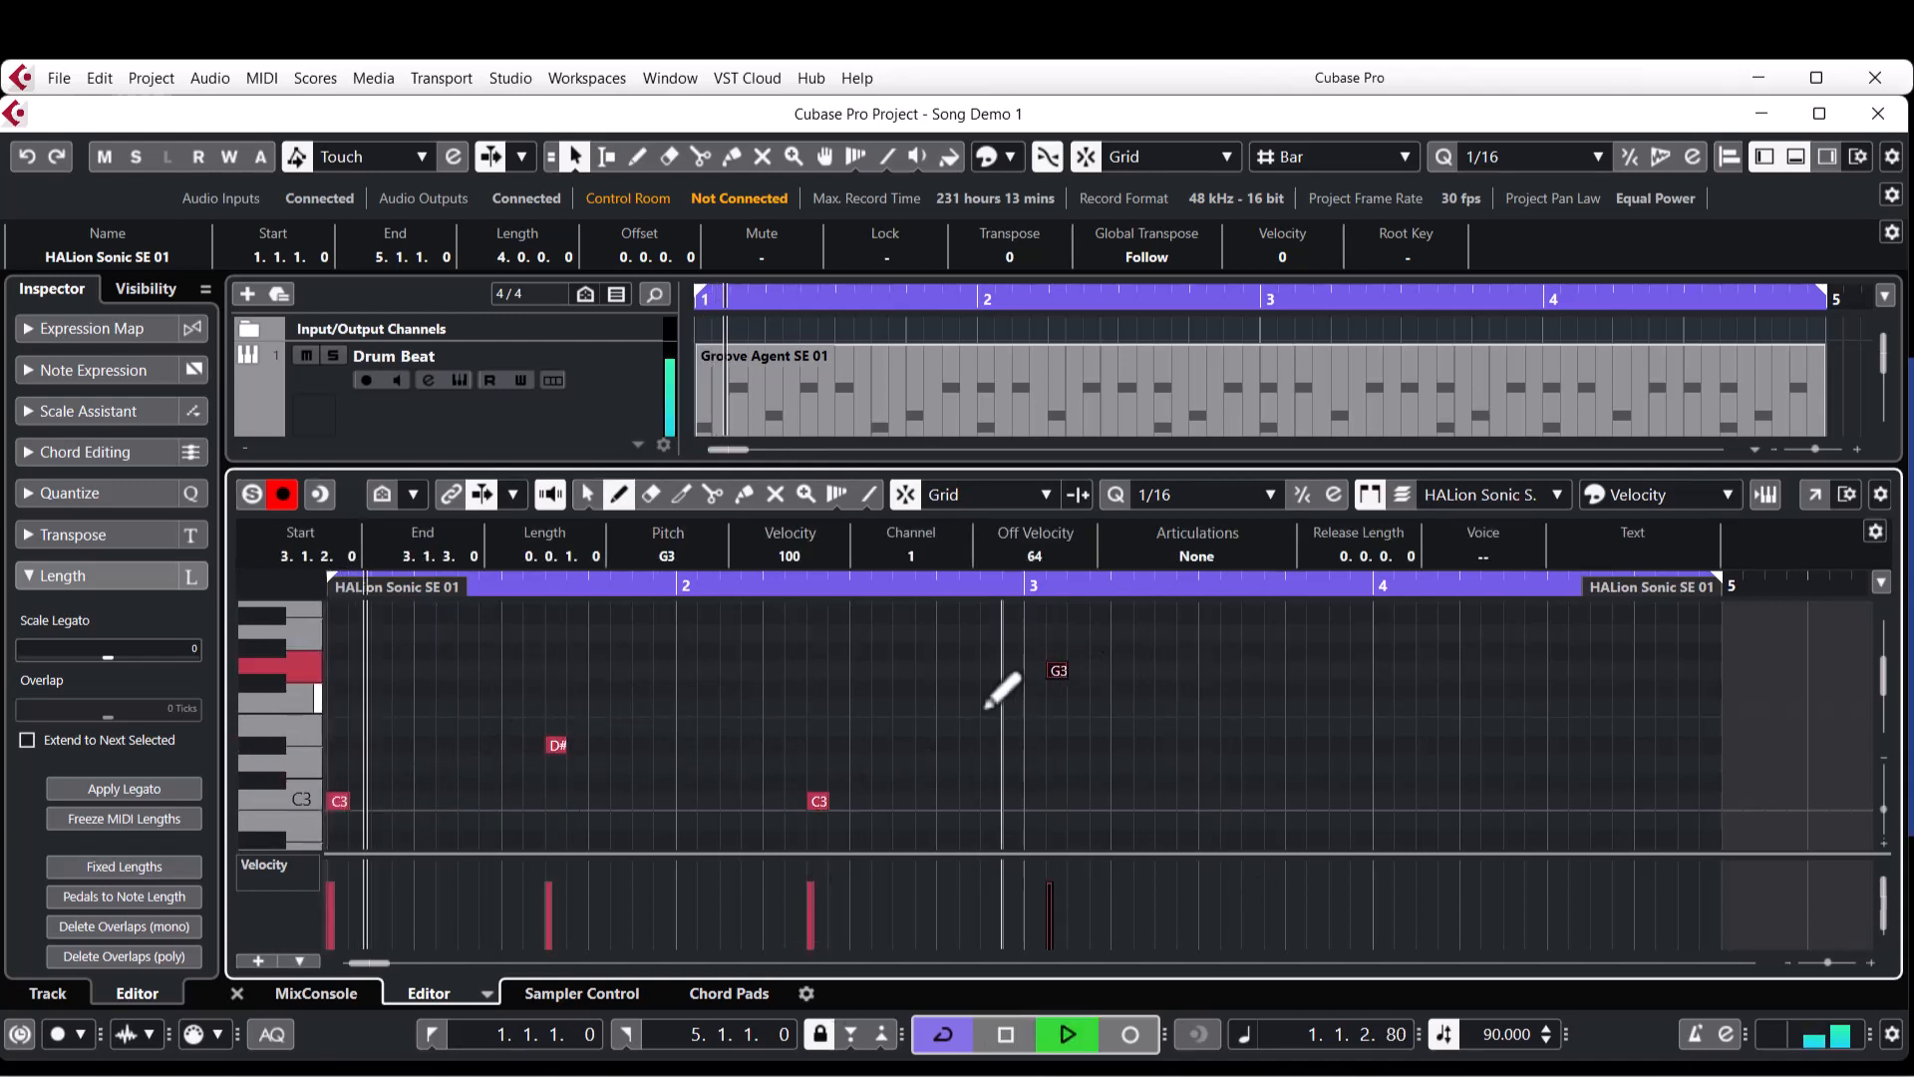
pyautogui.press('space')
pyautogui.press('1')
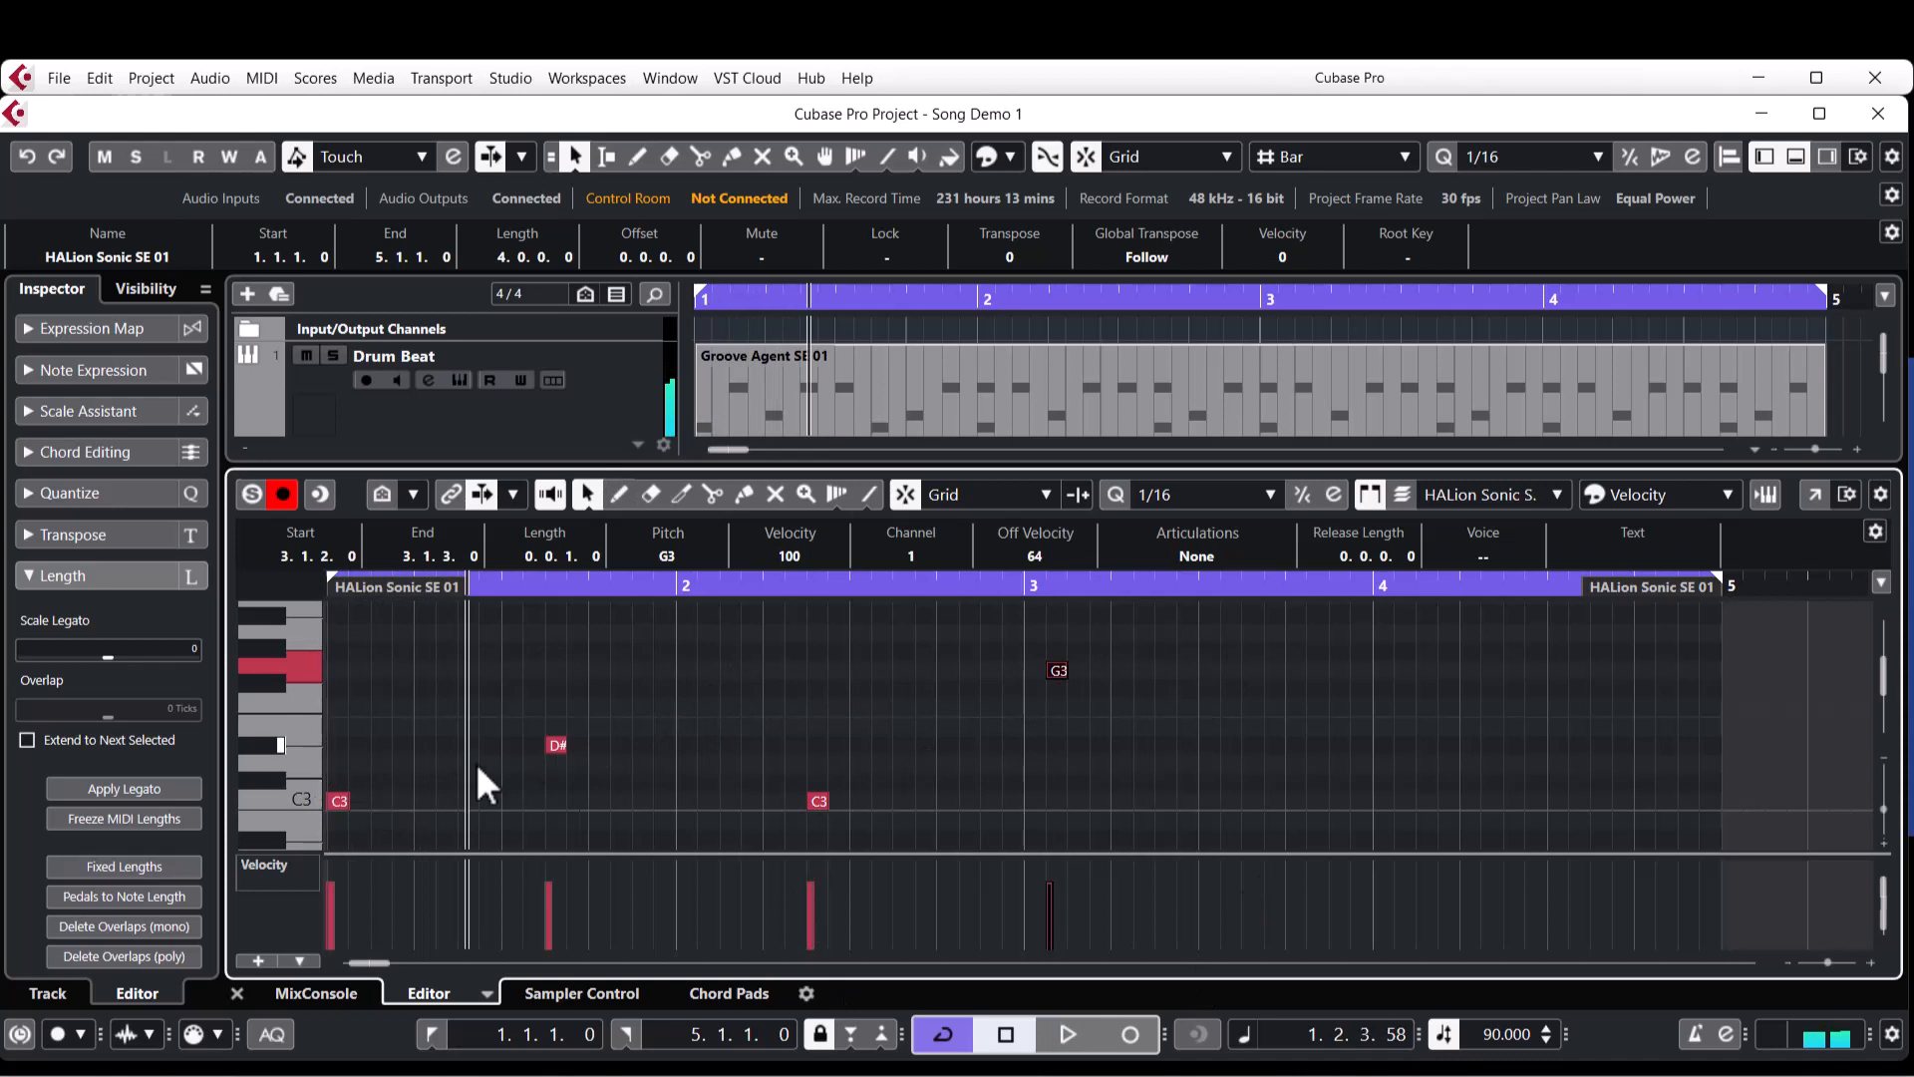
pyautogui.click(237, 992)
pyautogui.press('Delete')
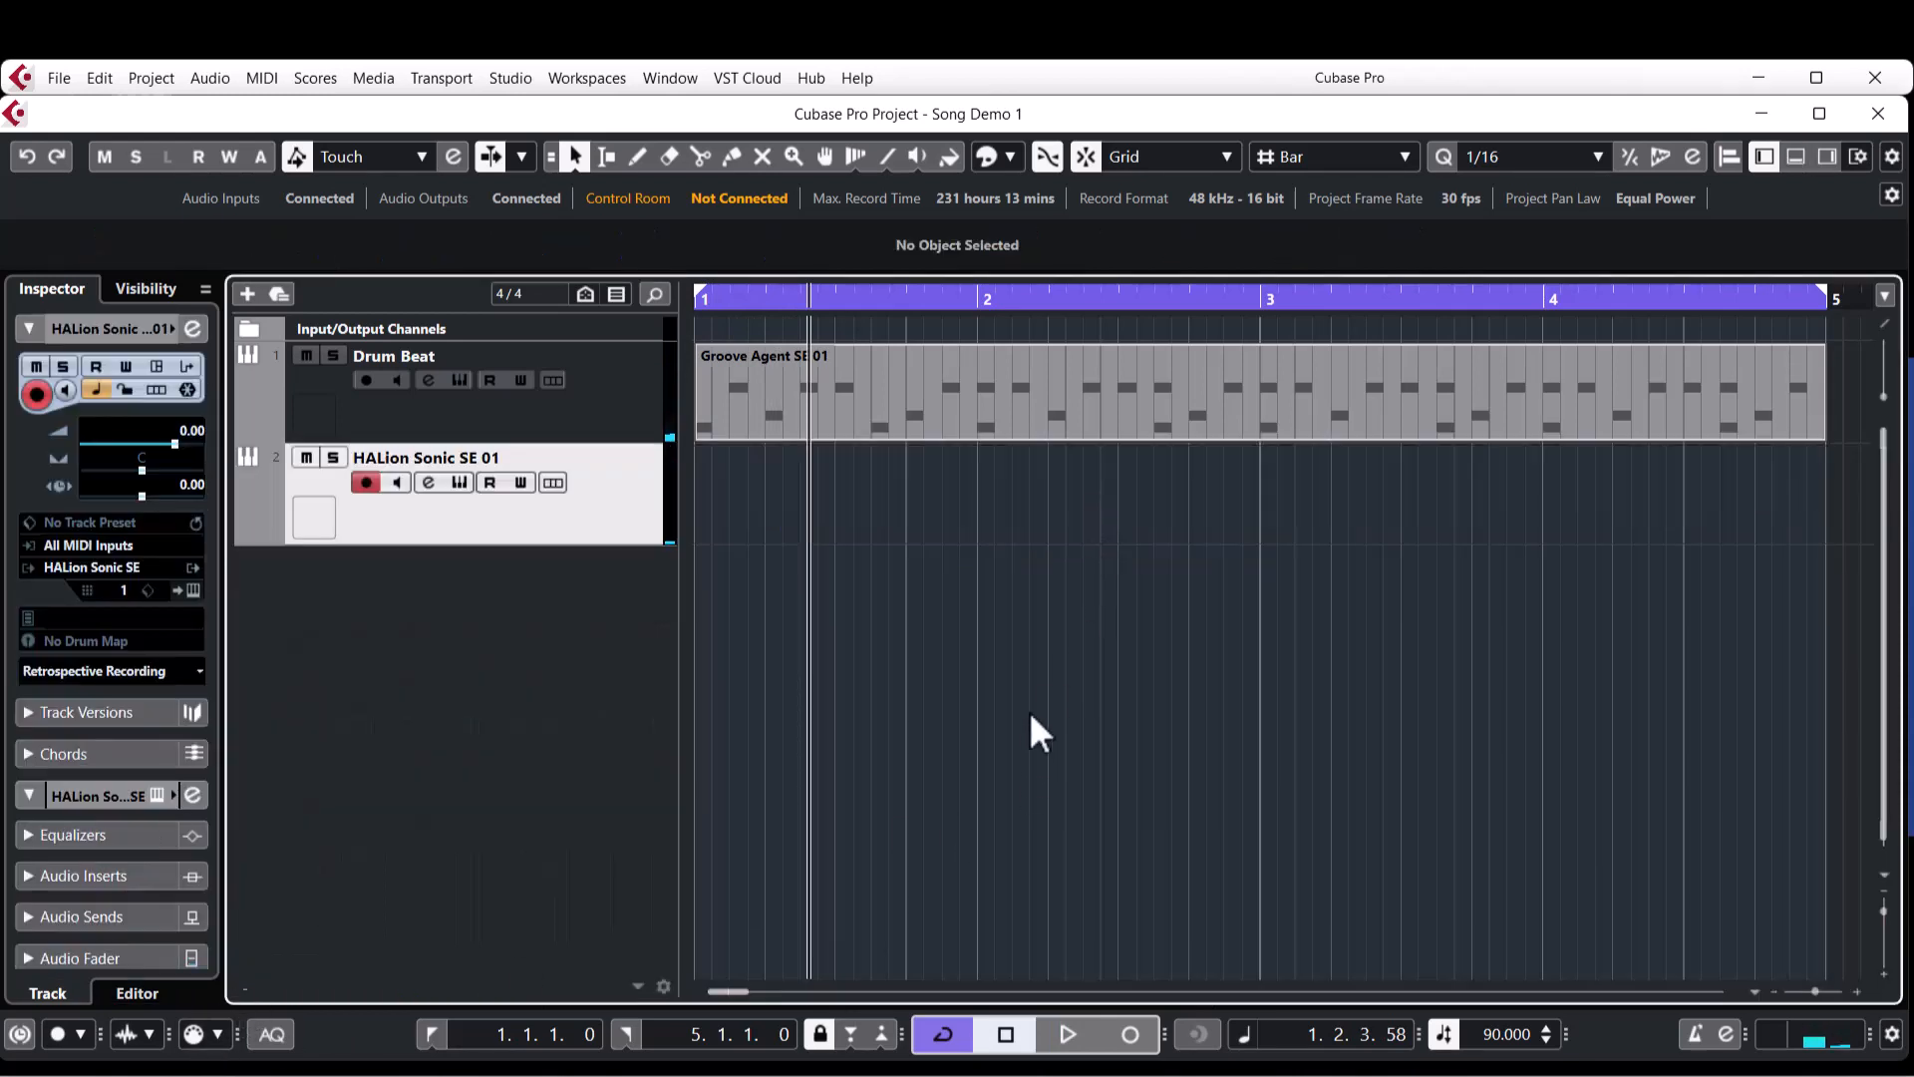
# Record a four-bar MIDI performance on the HALion Sonic SE 01 track from the start of the project.
pyautogui.press('Home')
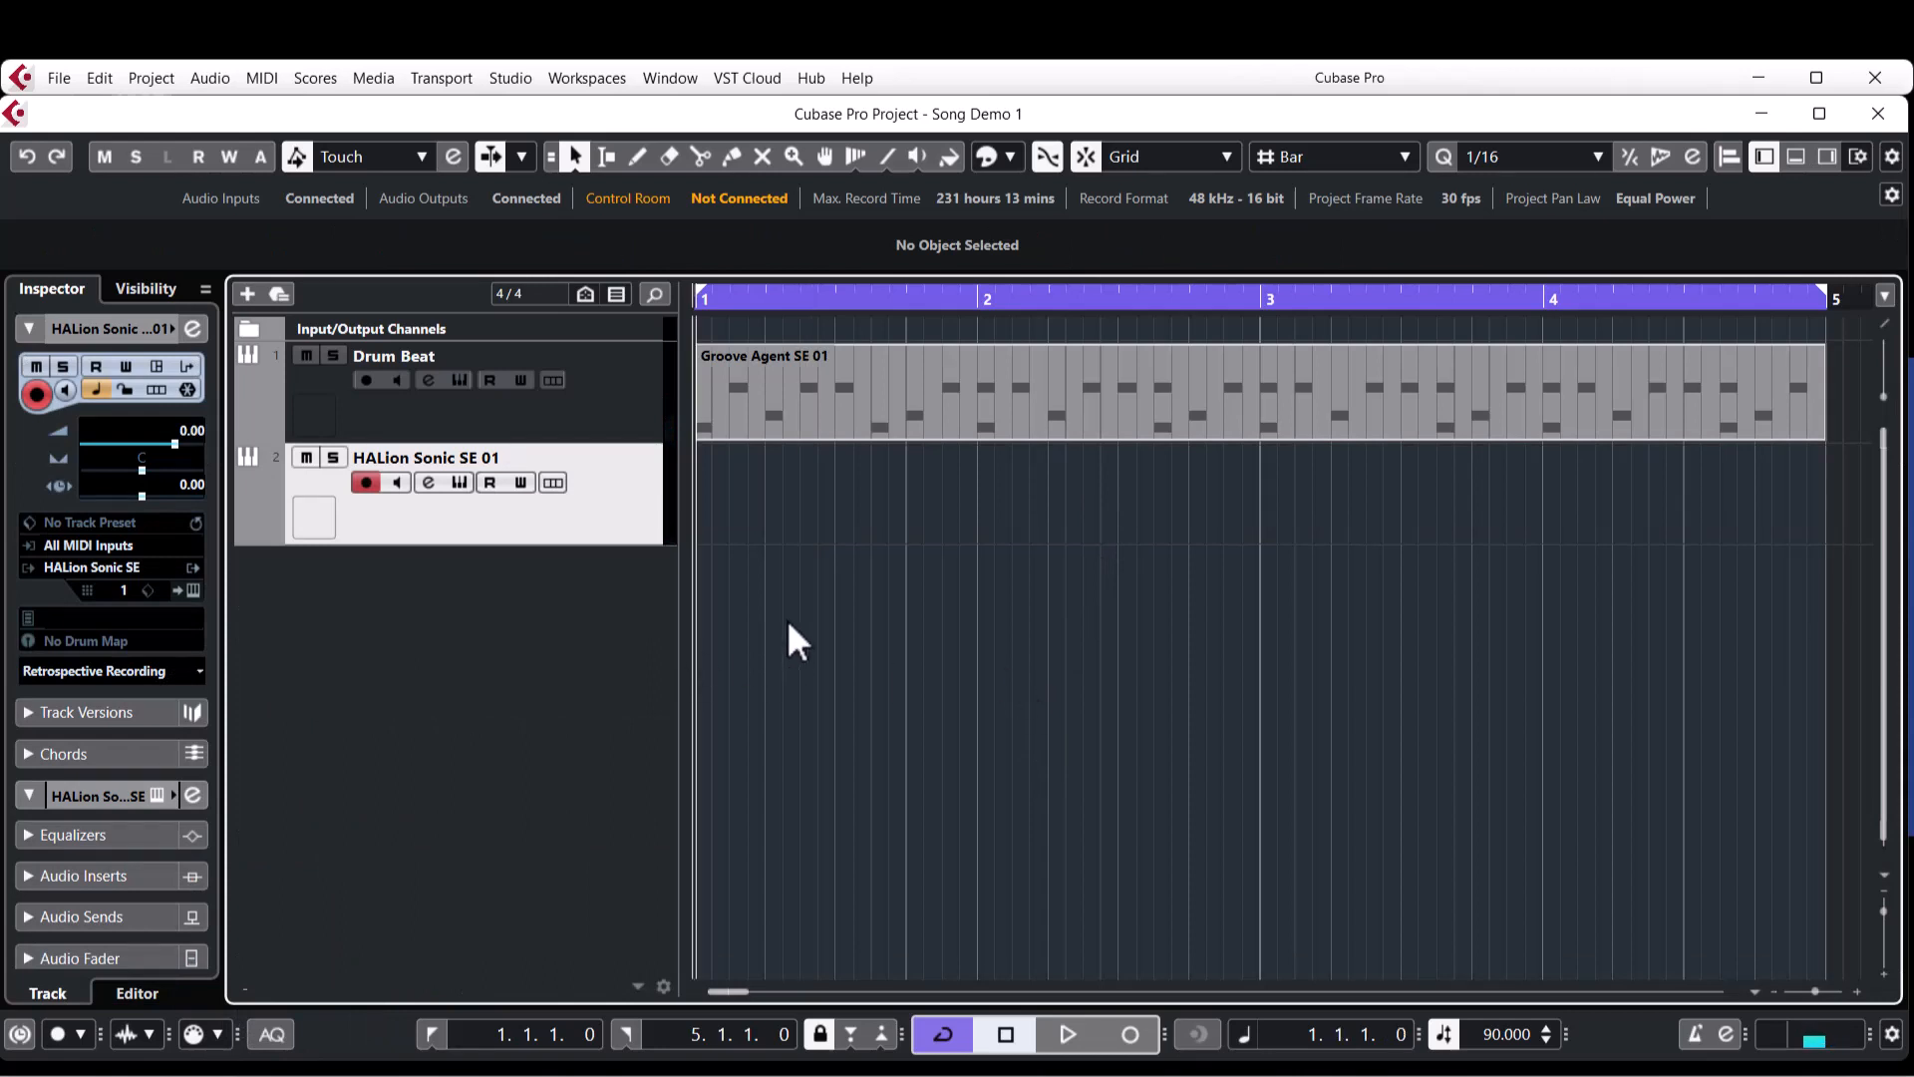
pyautogui.press('KP_Multiply')
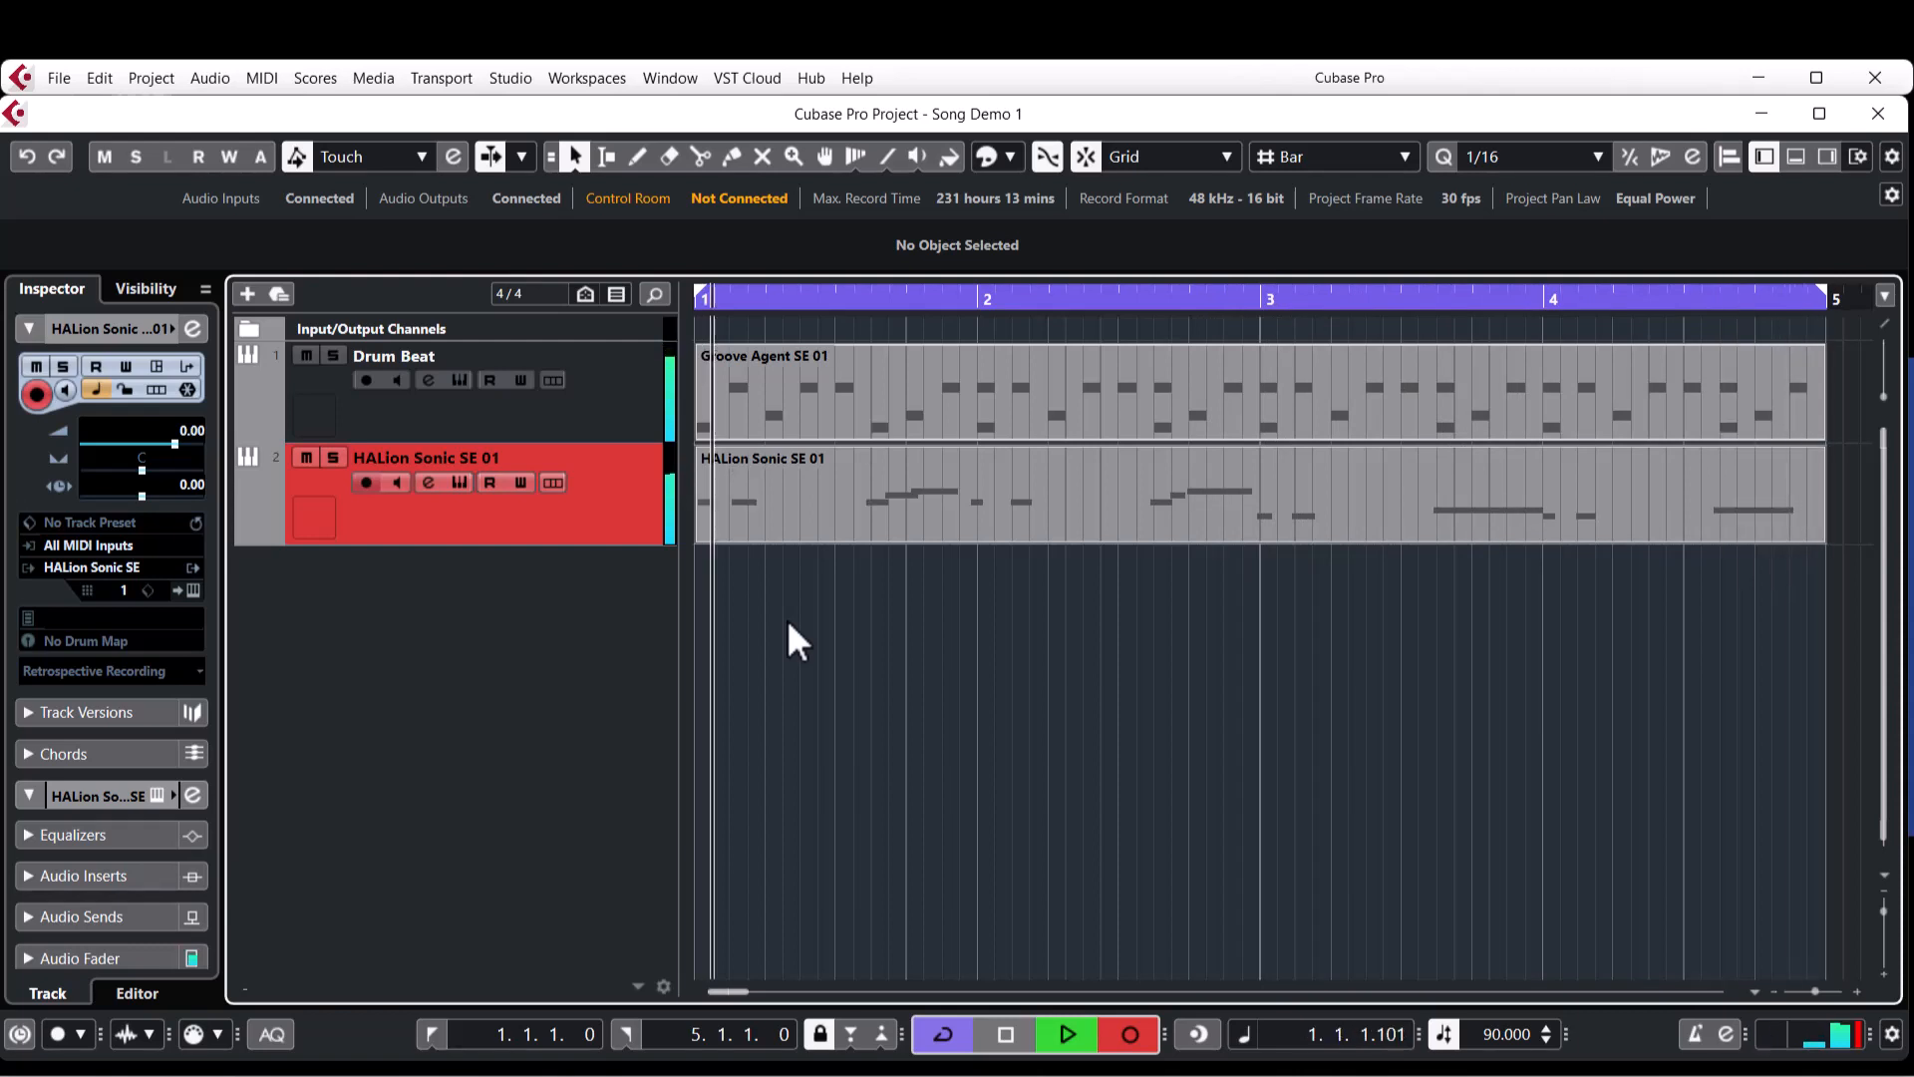
pyautogui.press('space')
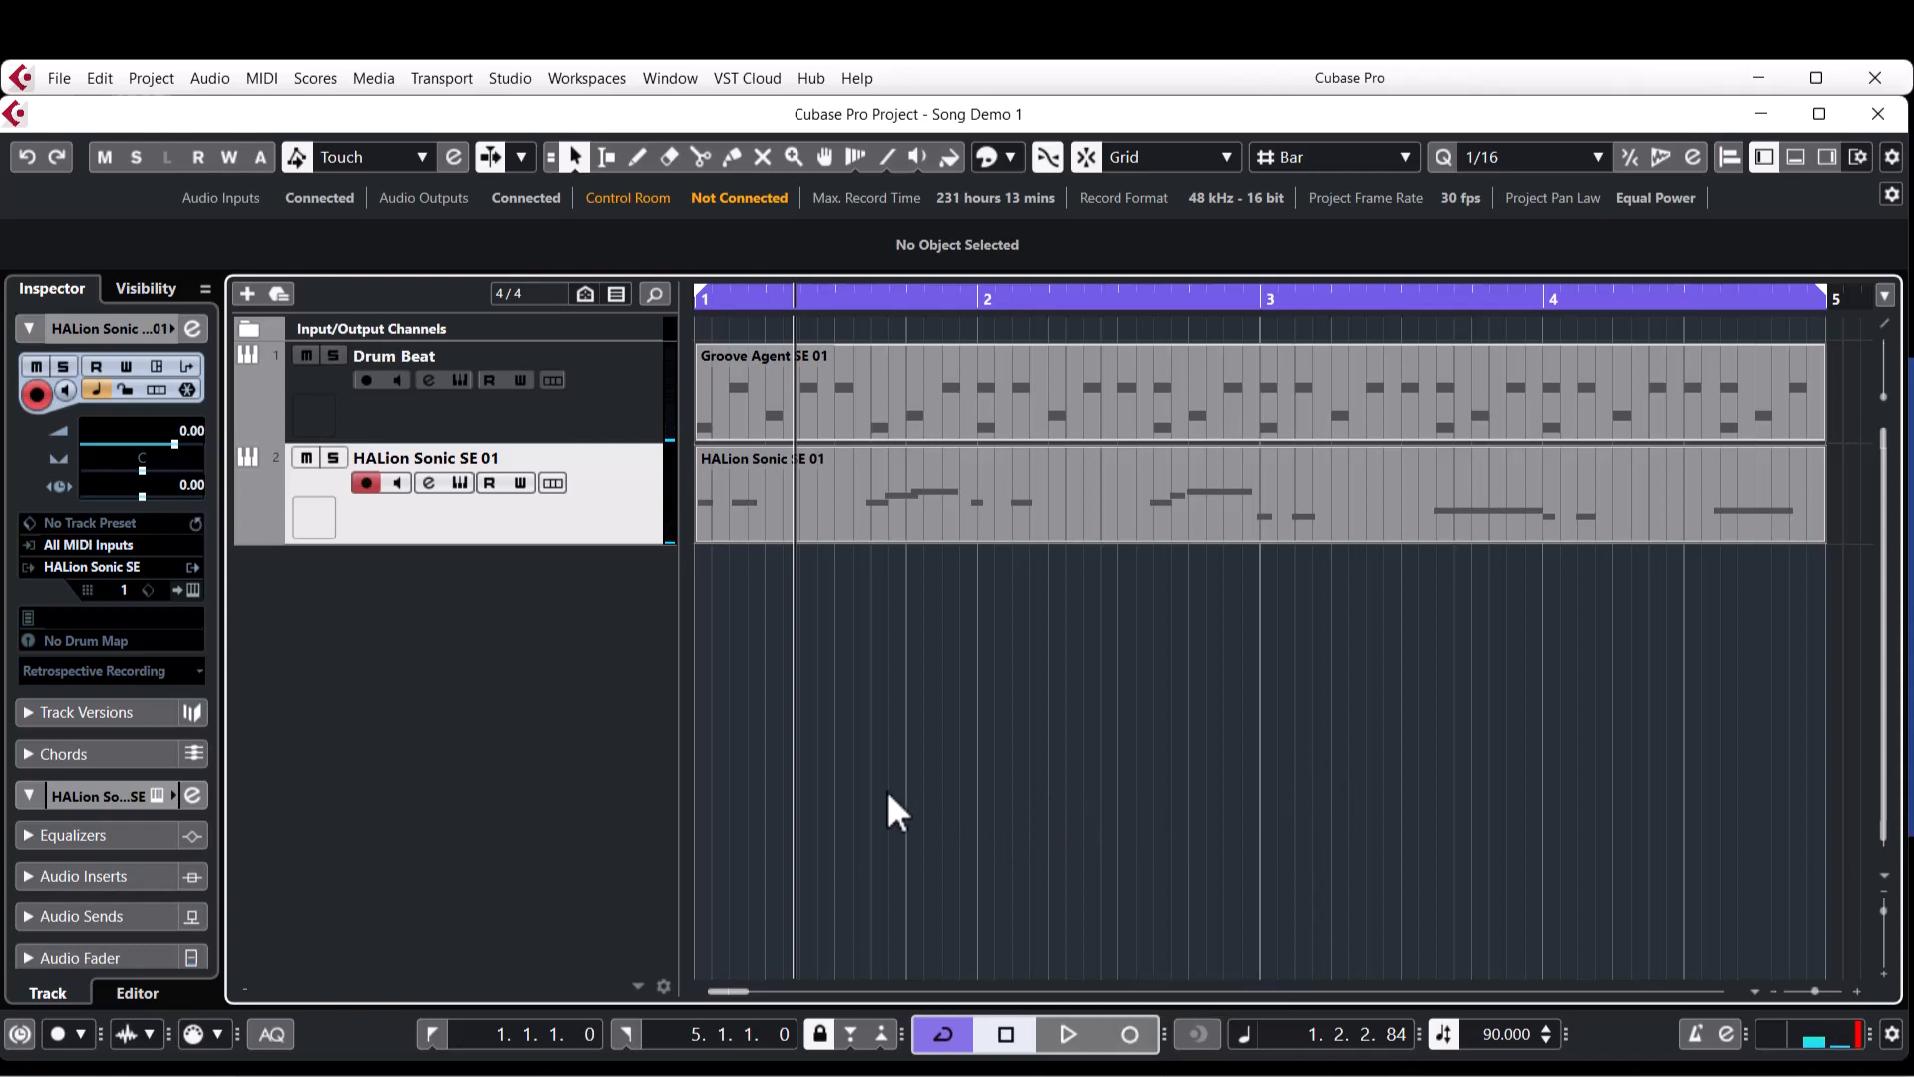
pyautogui.click(1003, 511)
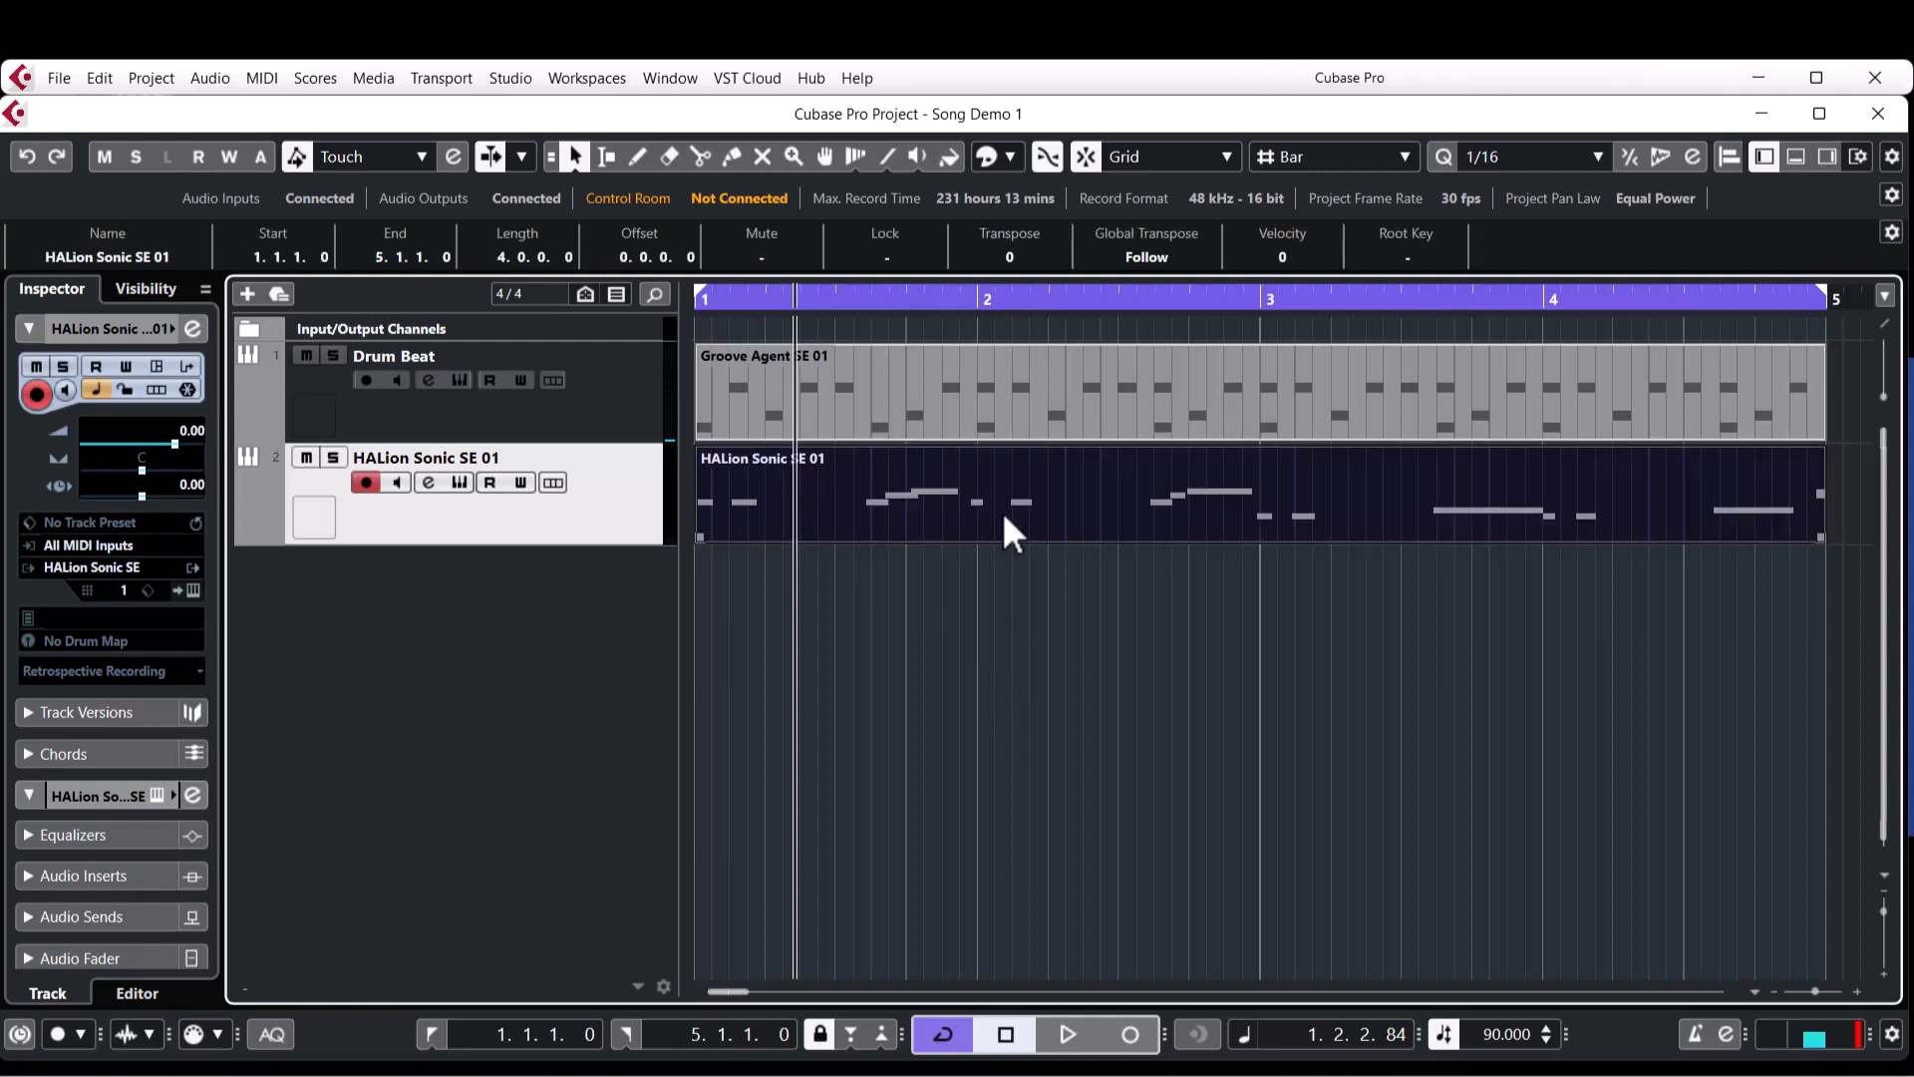
pyautogui.click(938, 672)
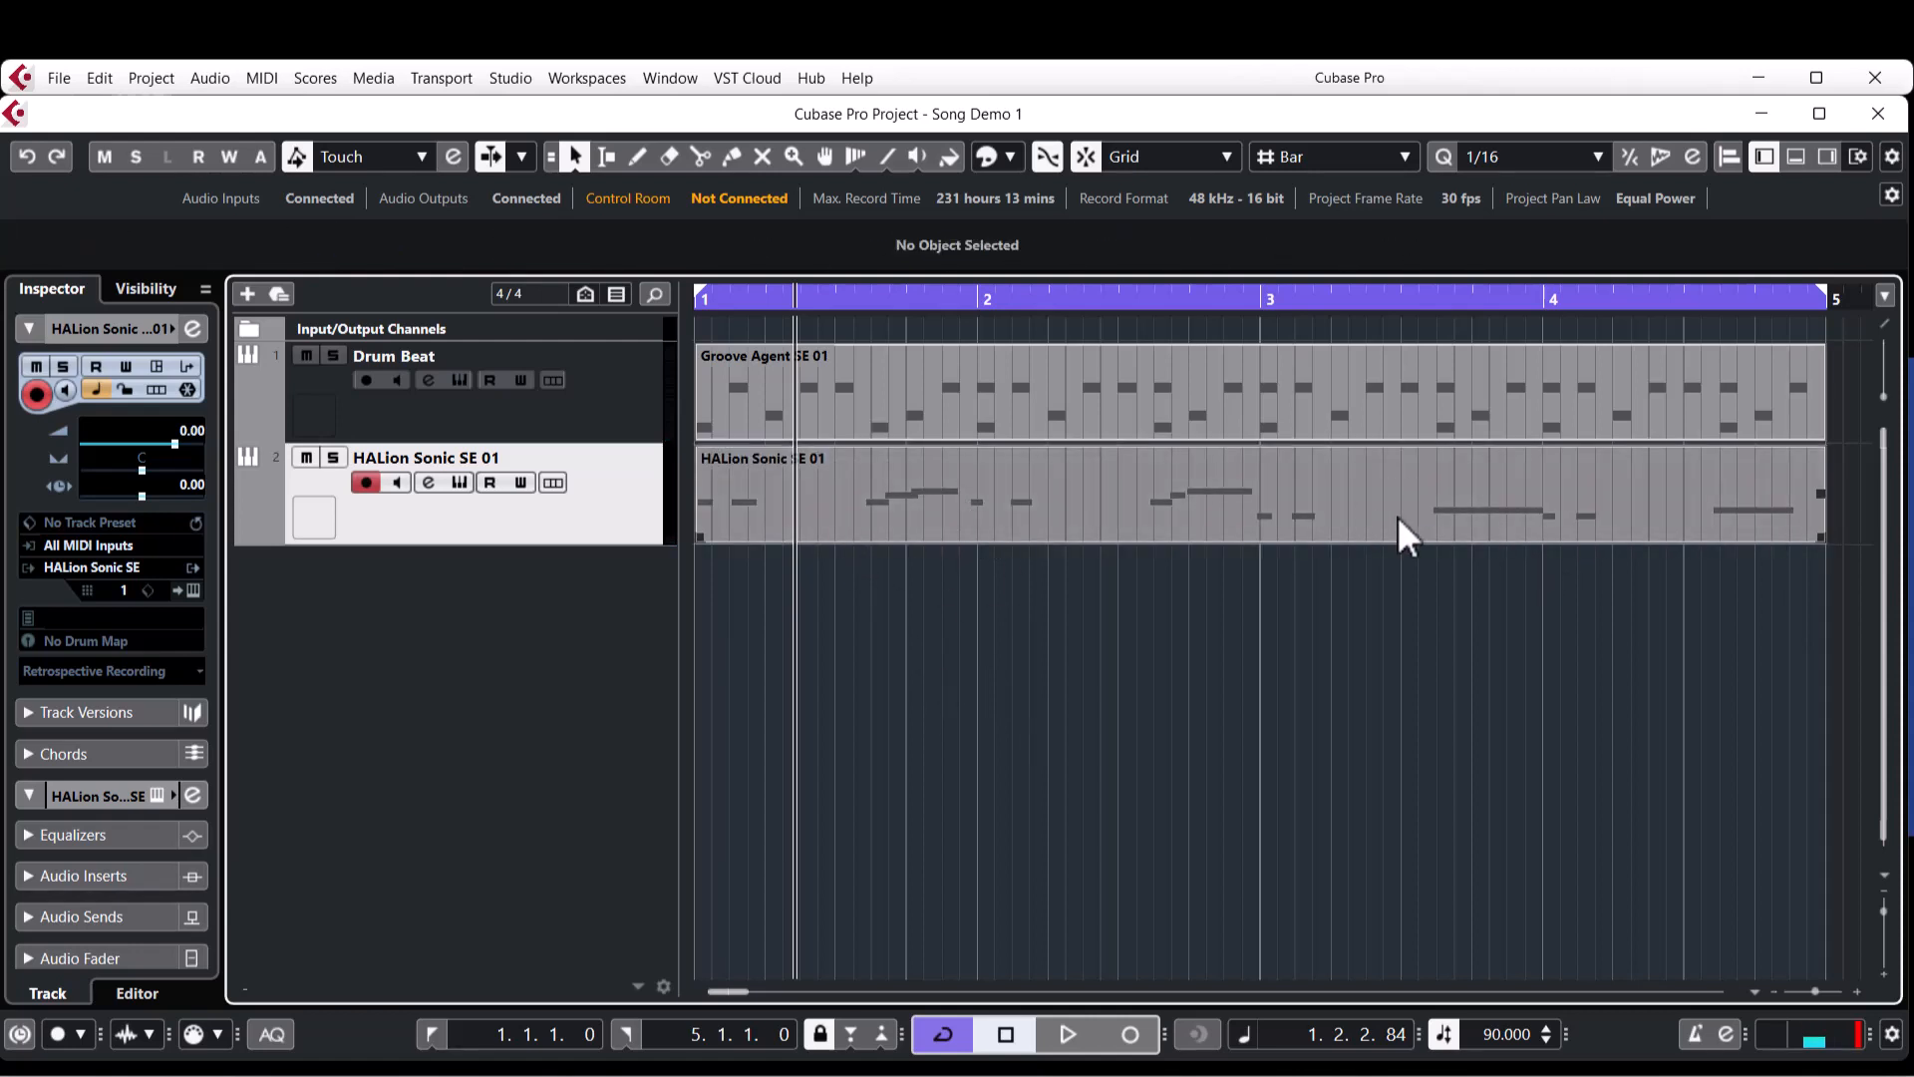
# Quantize the start of every note in the recorded HALion Sonic SE 01 part to 1/16 and play the part back.
pyautogui.doubleClick(924, 494)
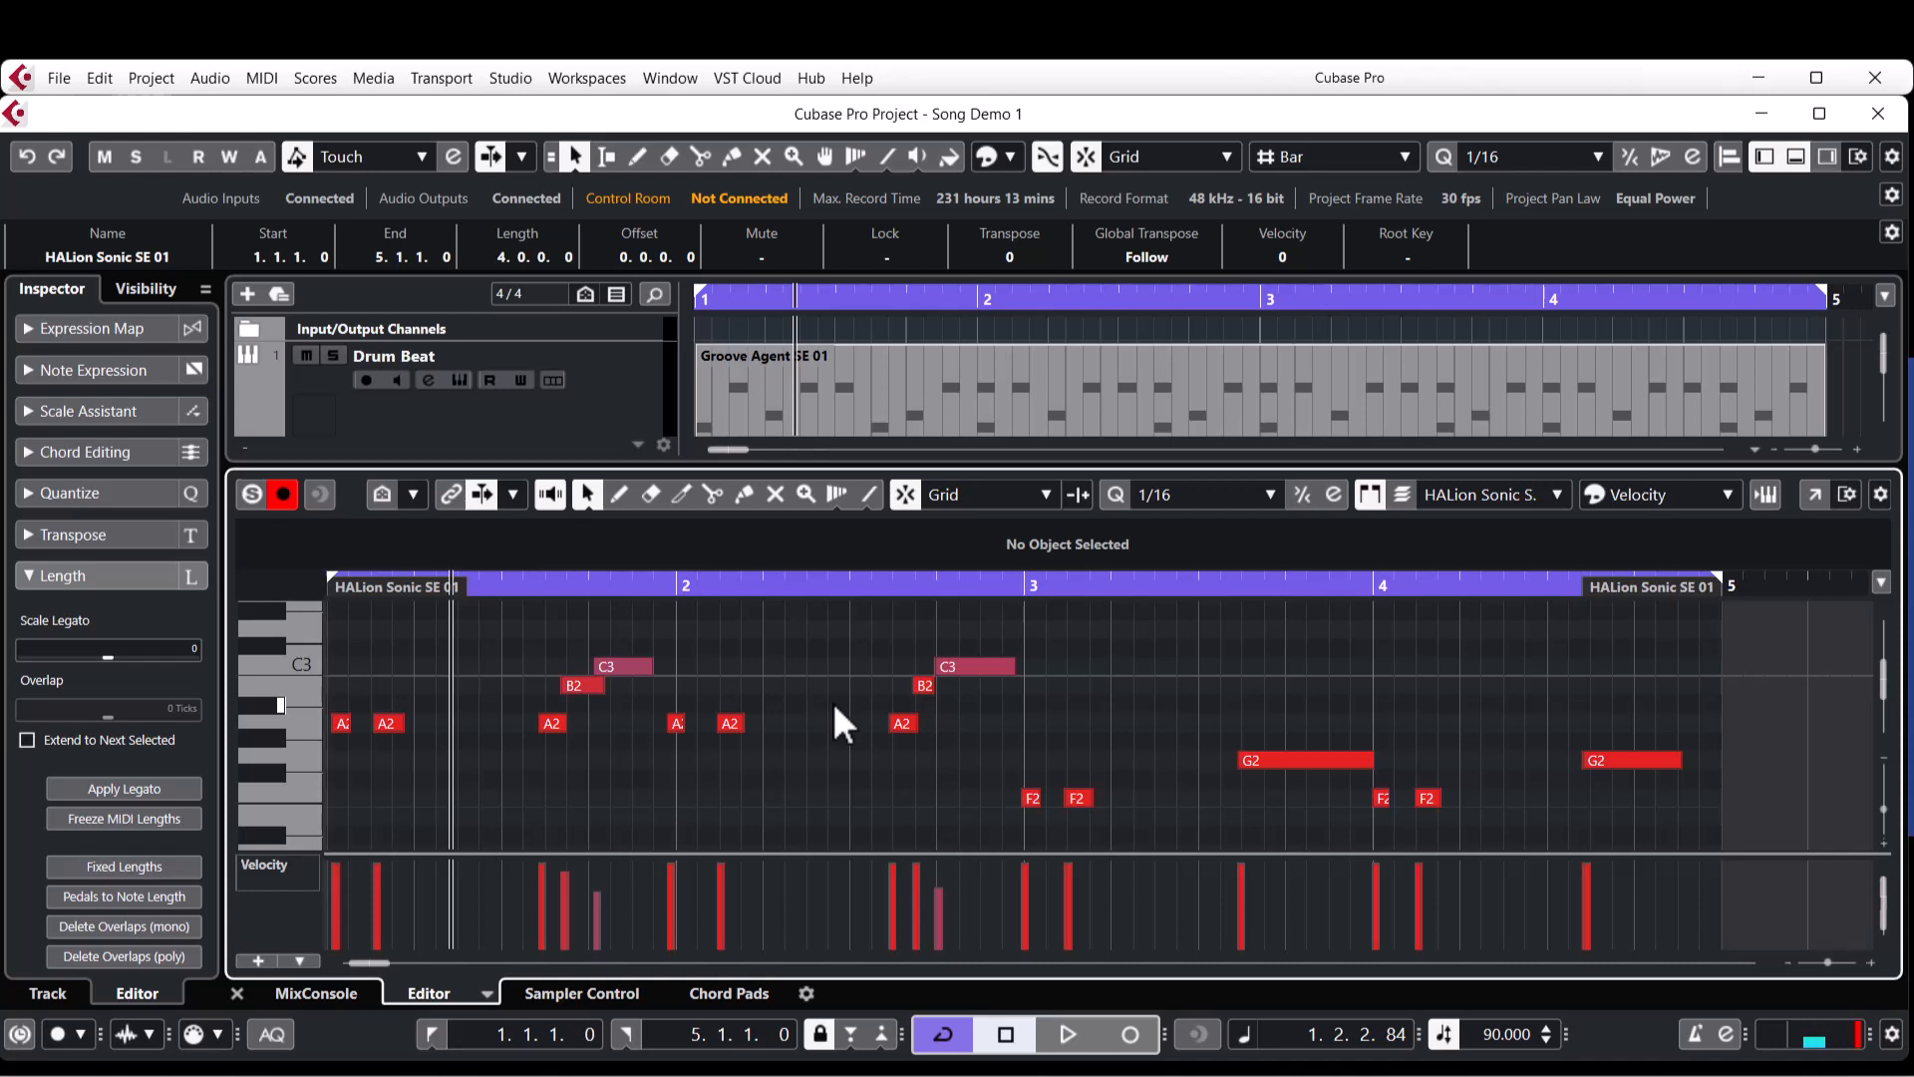
pyautogui.press('KP_Decimal')
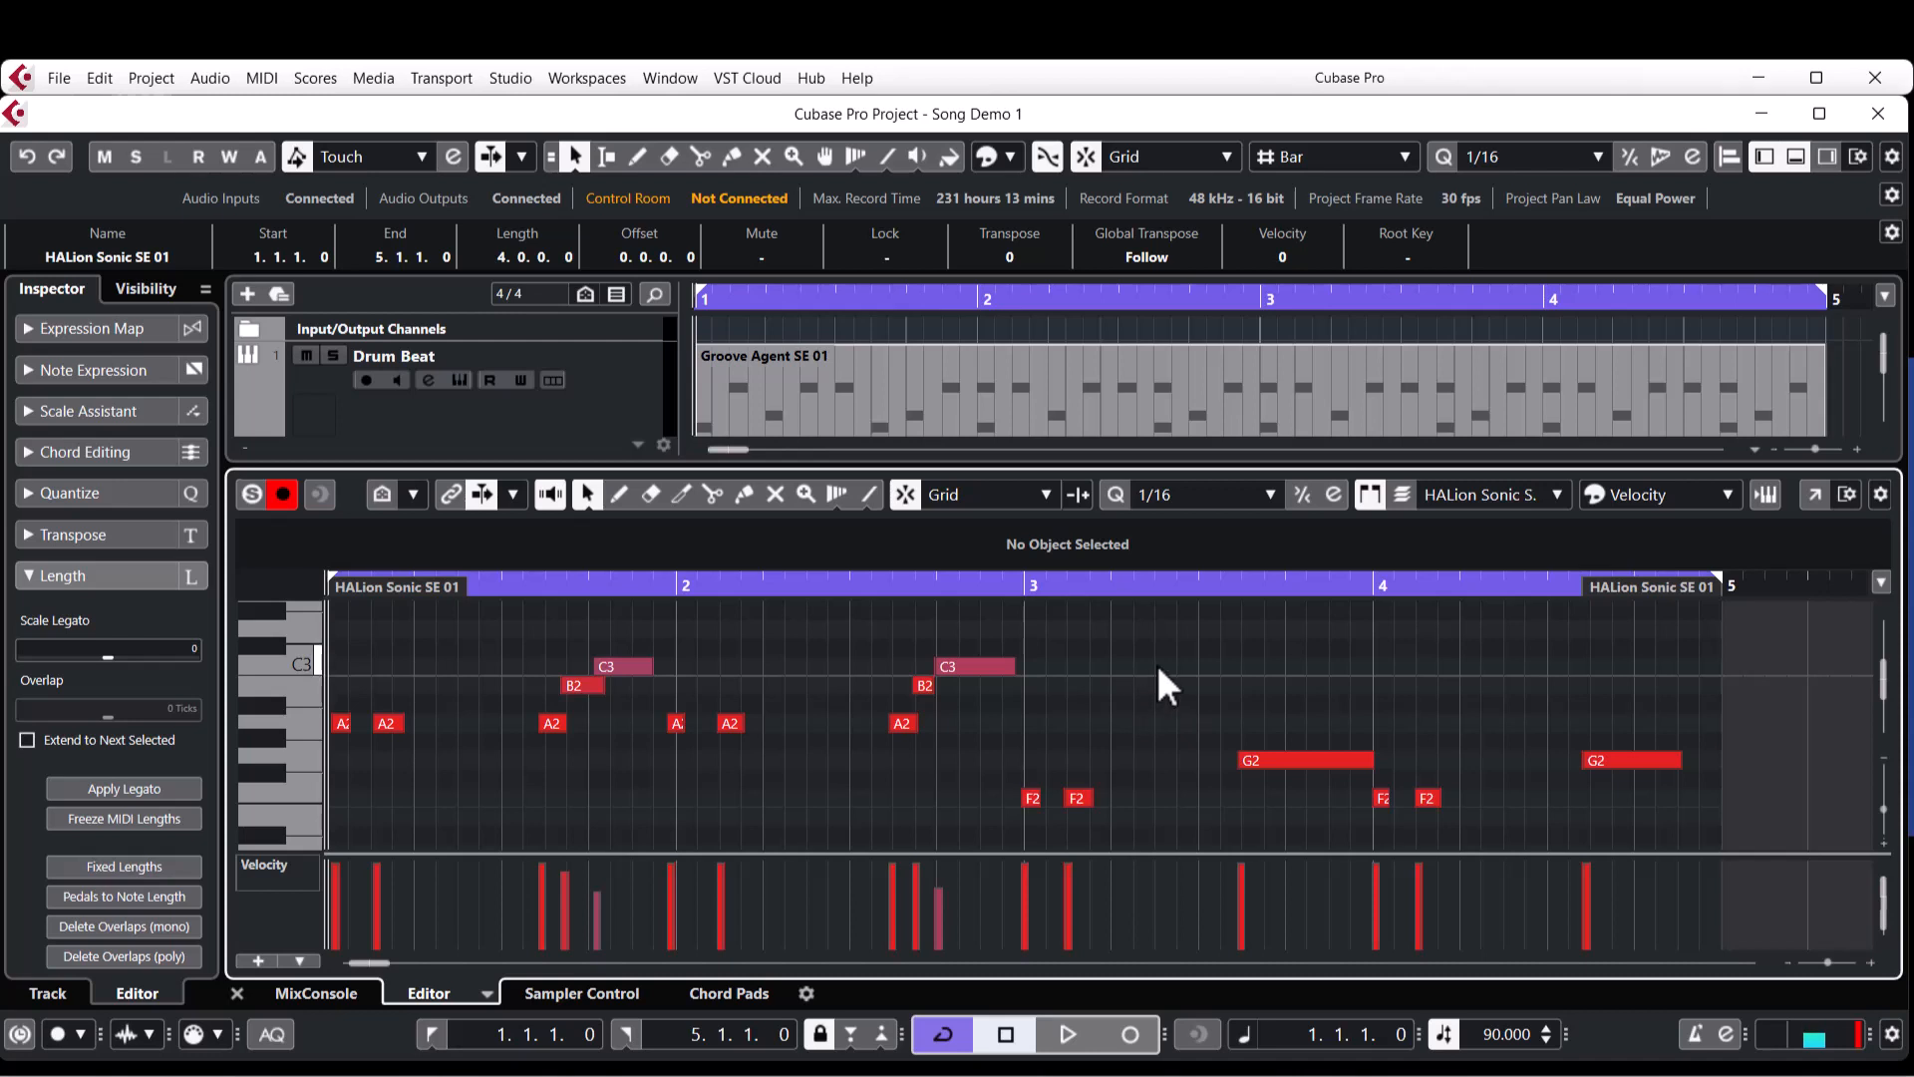
pyautogui.hotkey('ctrl', 'a')
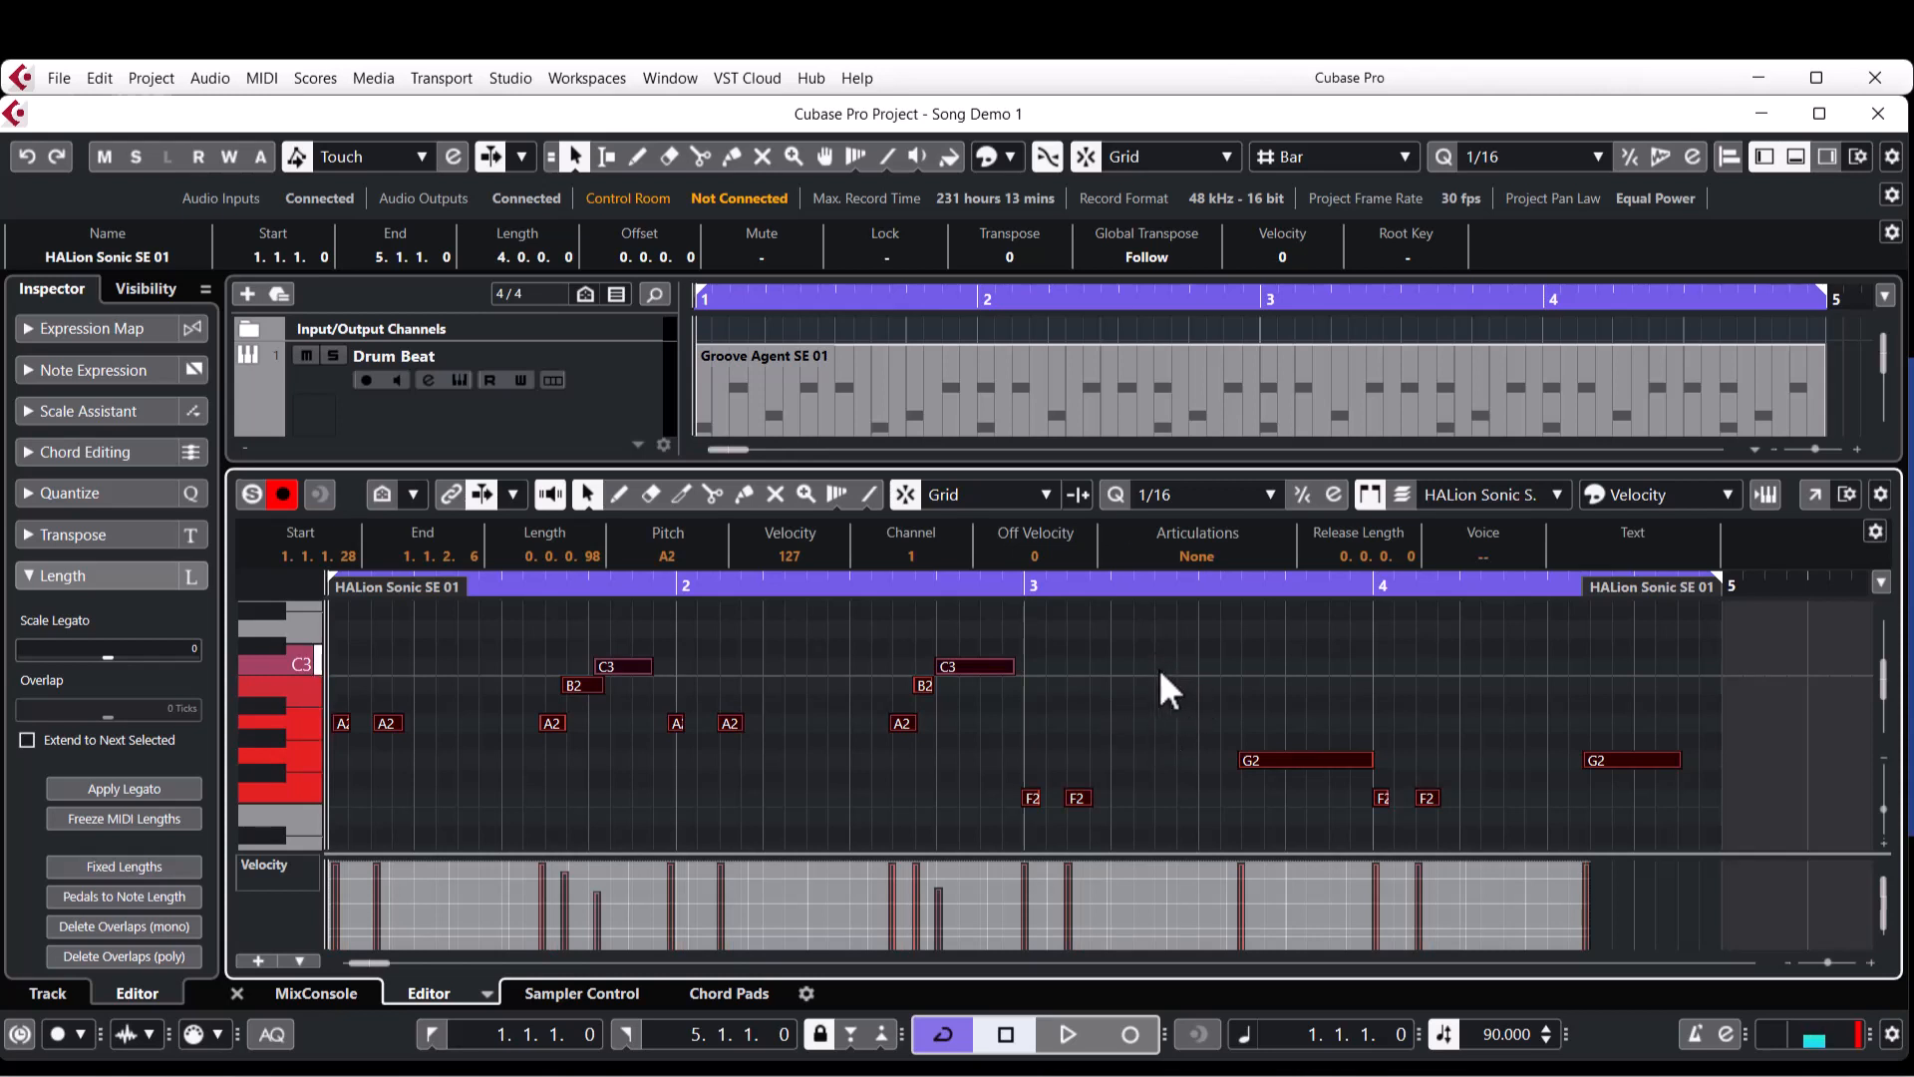
pyautogui.press('q')
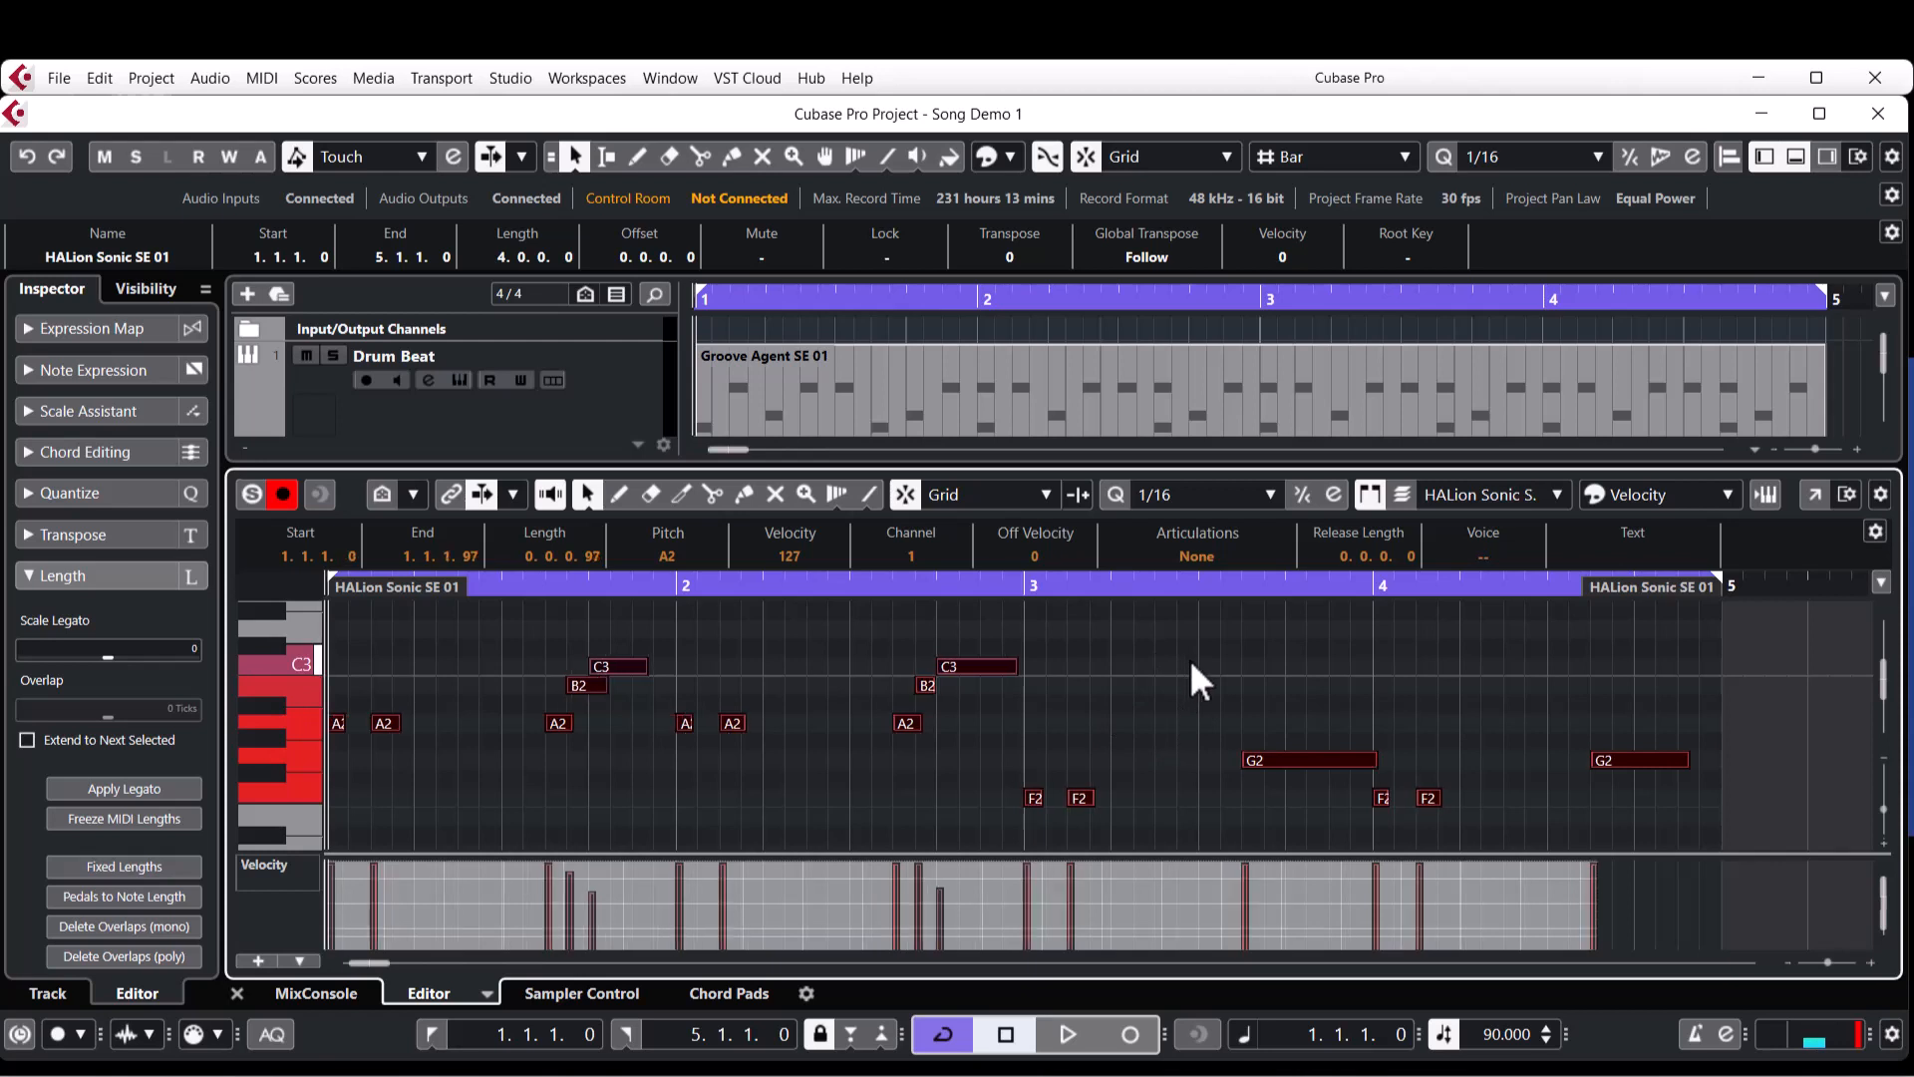
pyautogui.click(1201, 662)
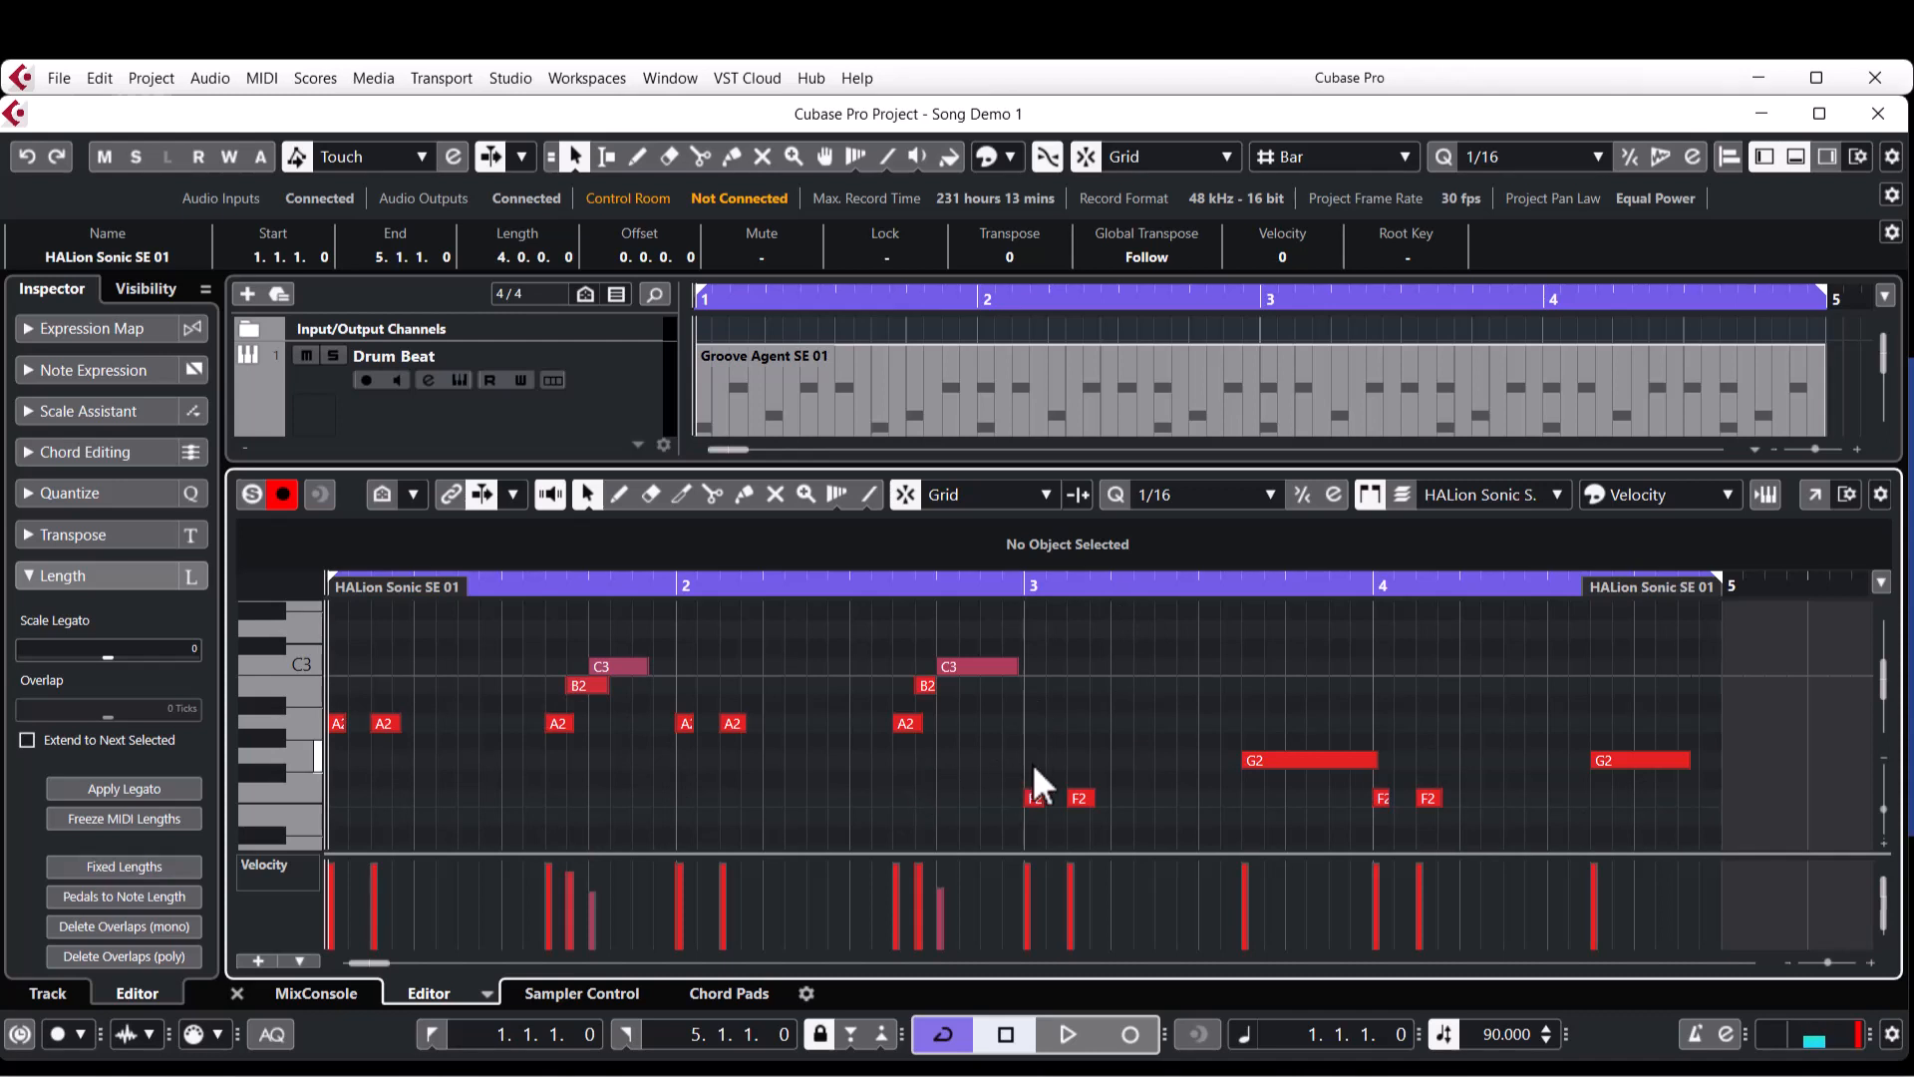
pyautogui.press('space')
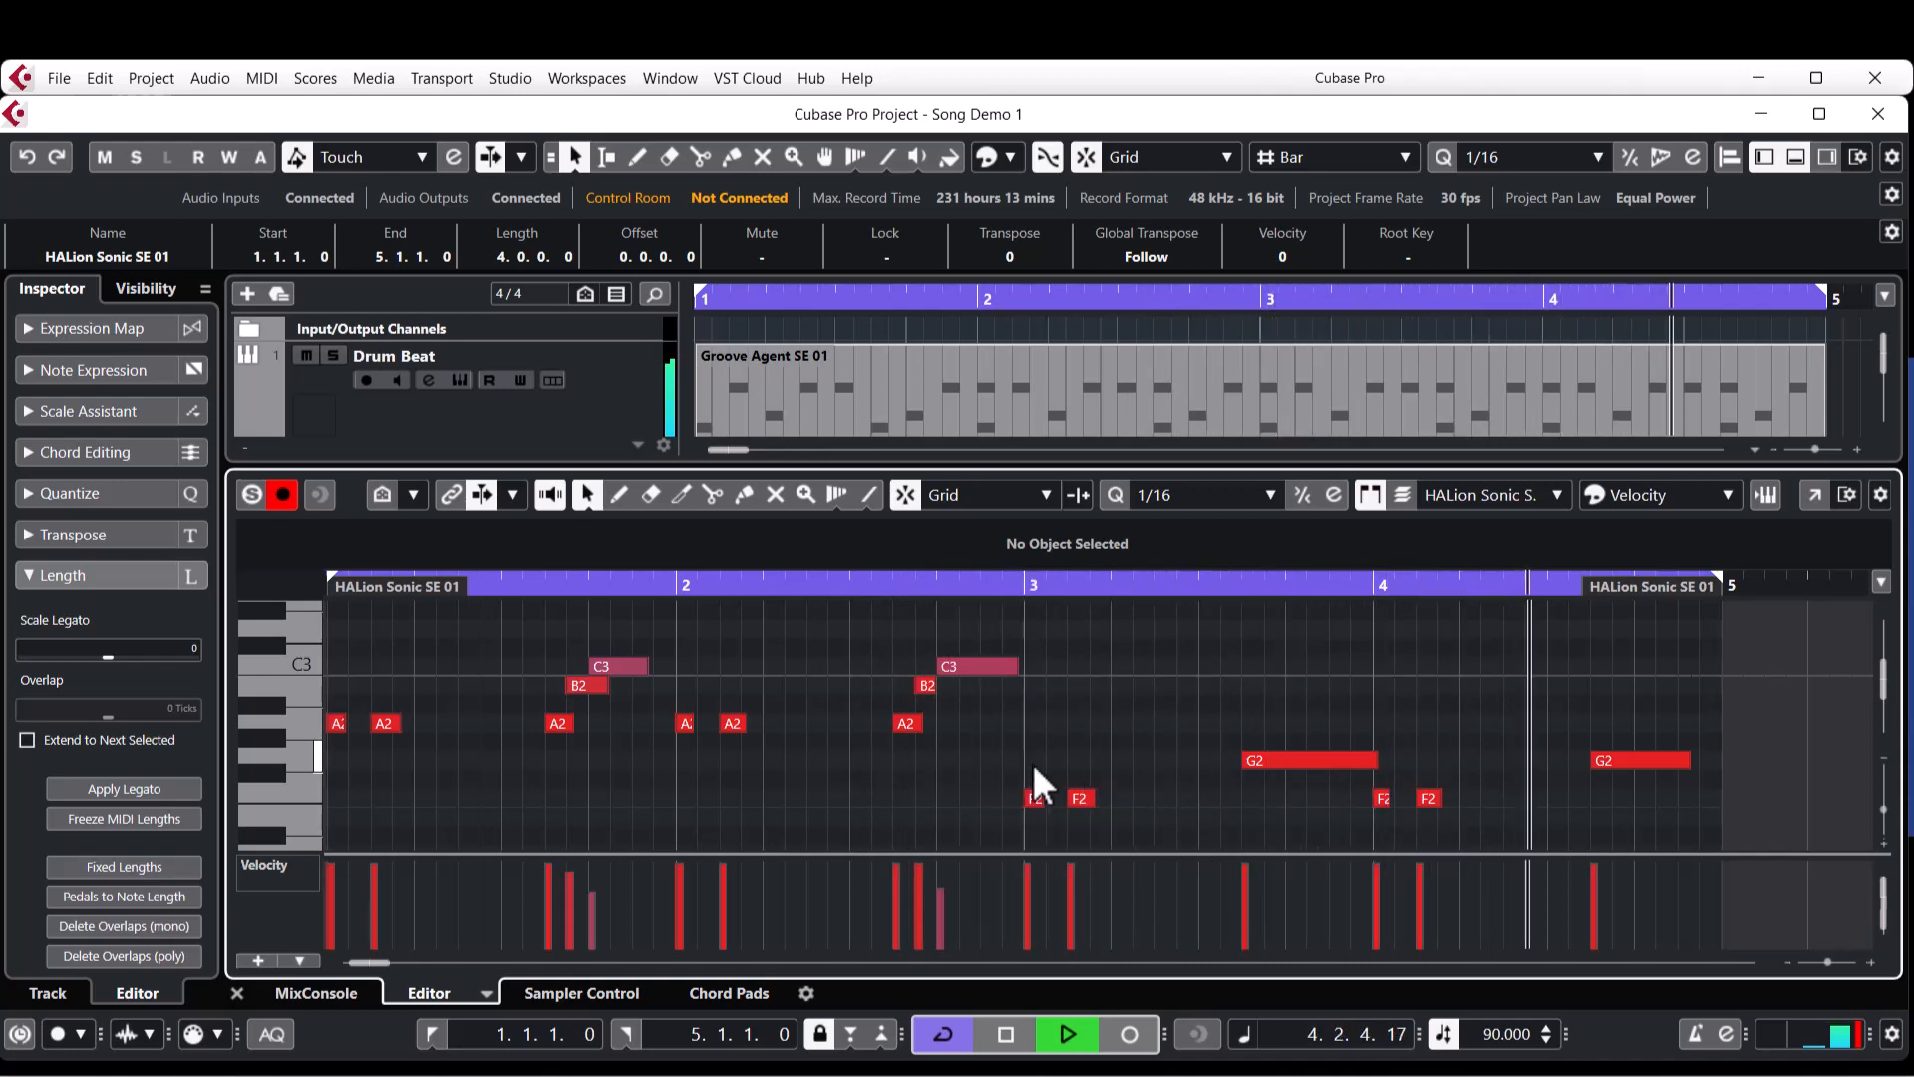
pyautogui.press('space')
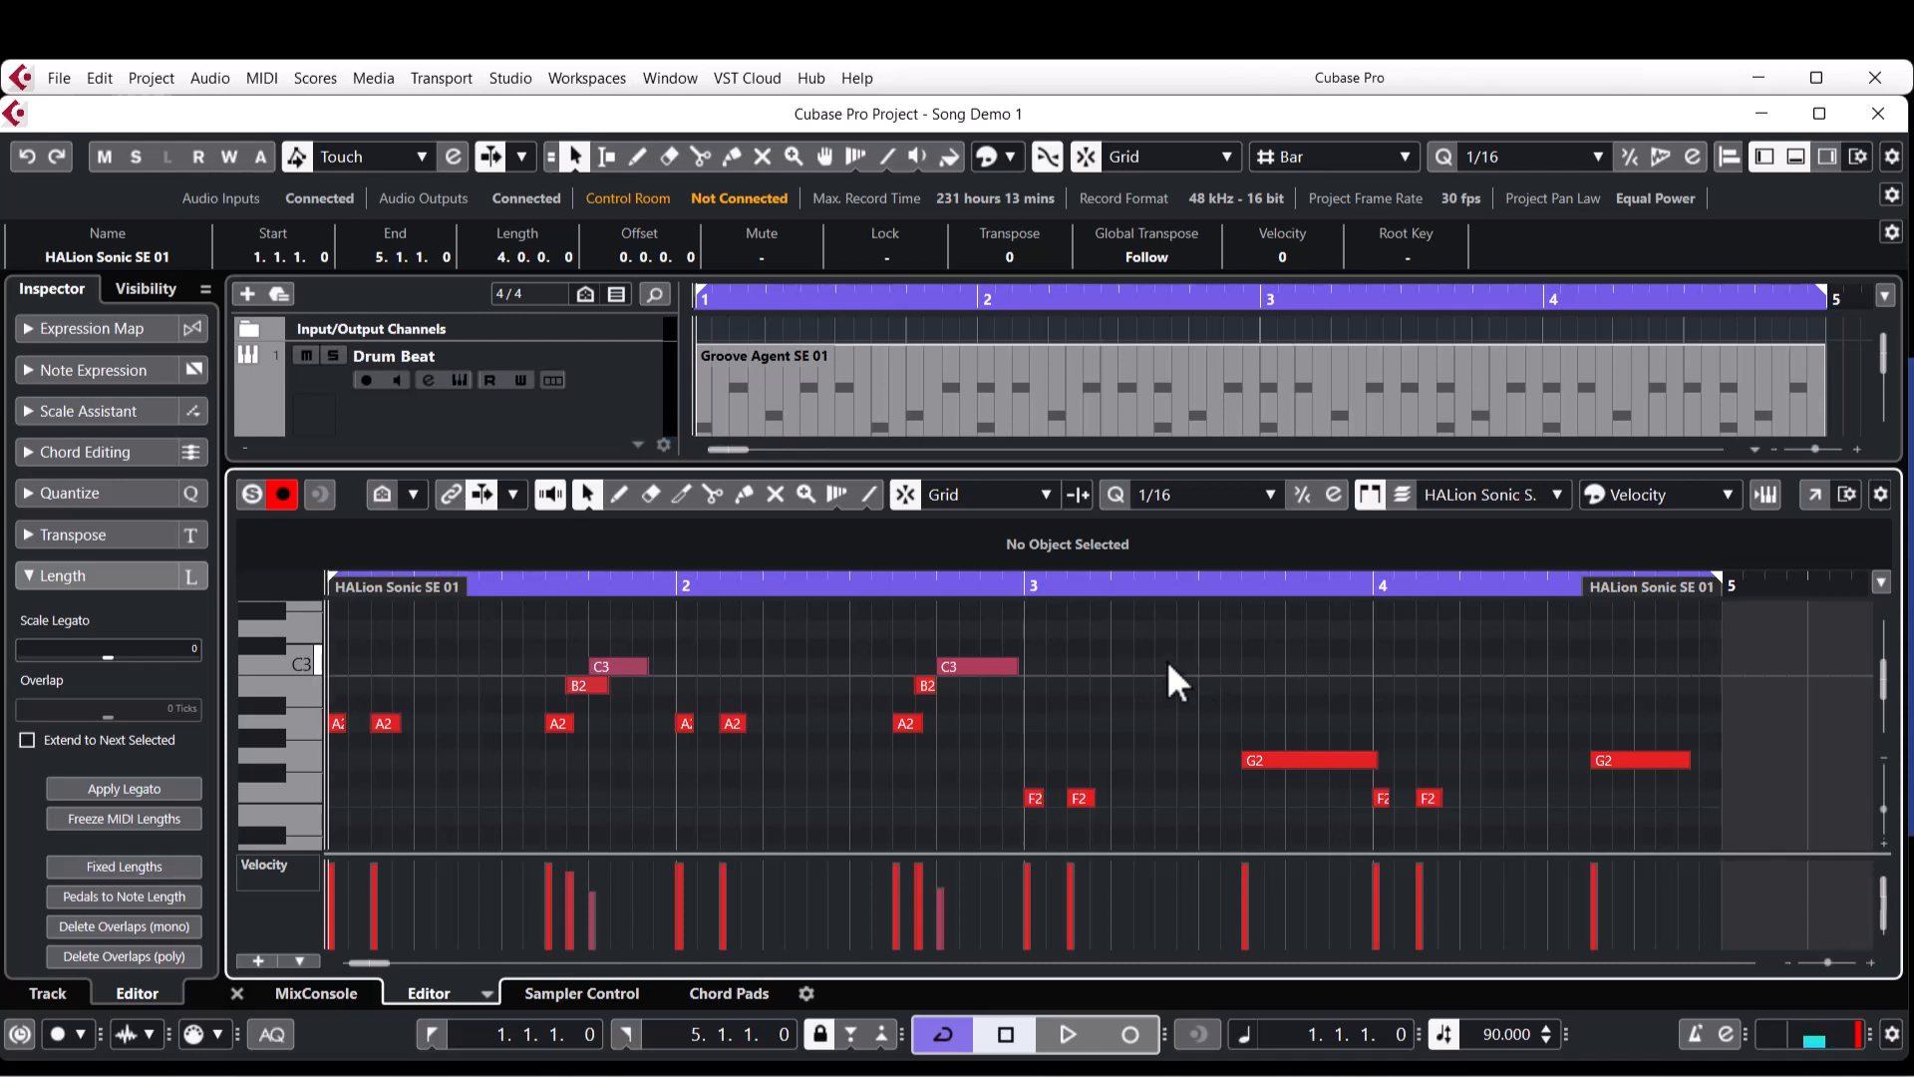
# Quantize the MIDI event lengths of all notes in the HALion Sonic SE 01 part.
pyautogui.hotkey('ctrl', 'a')
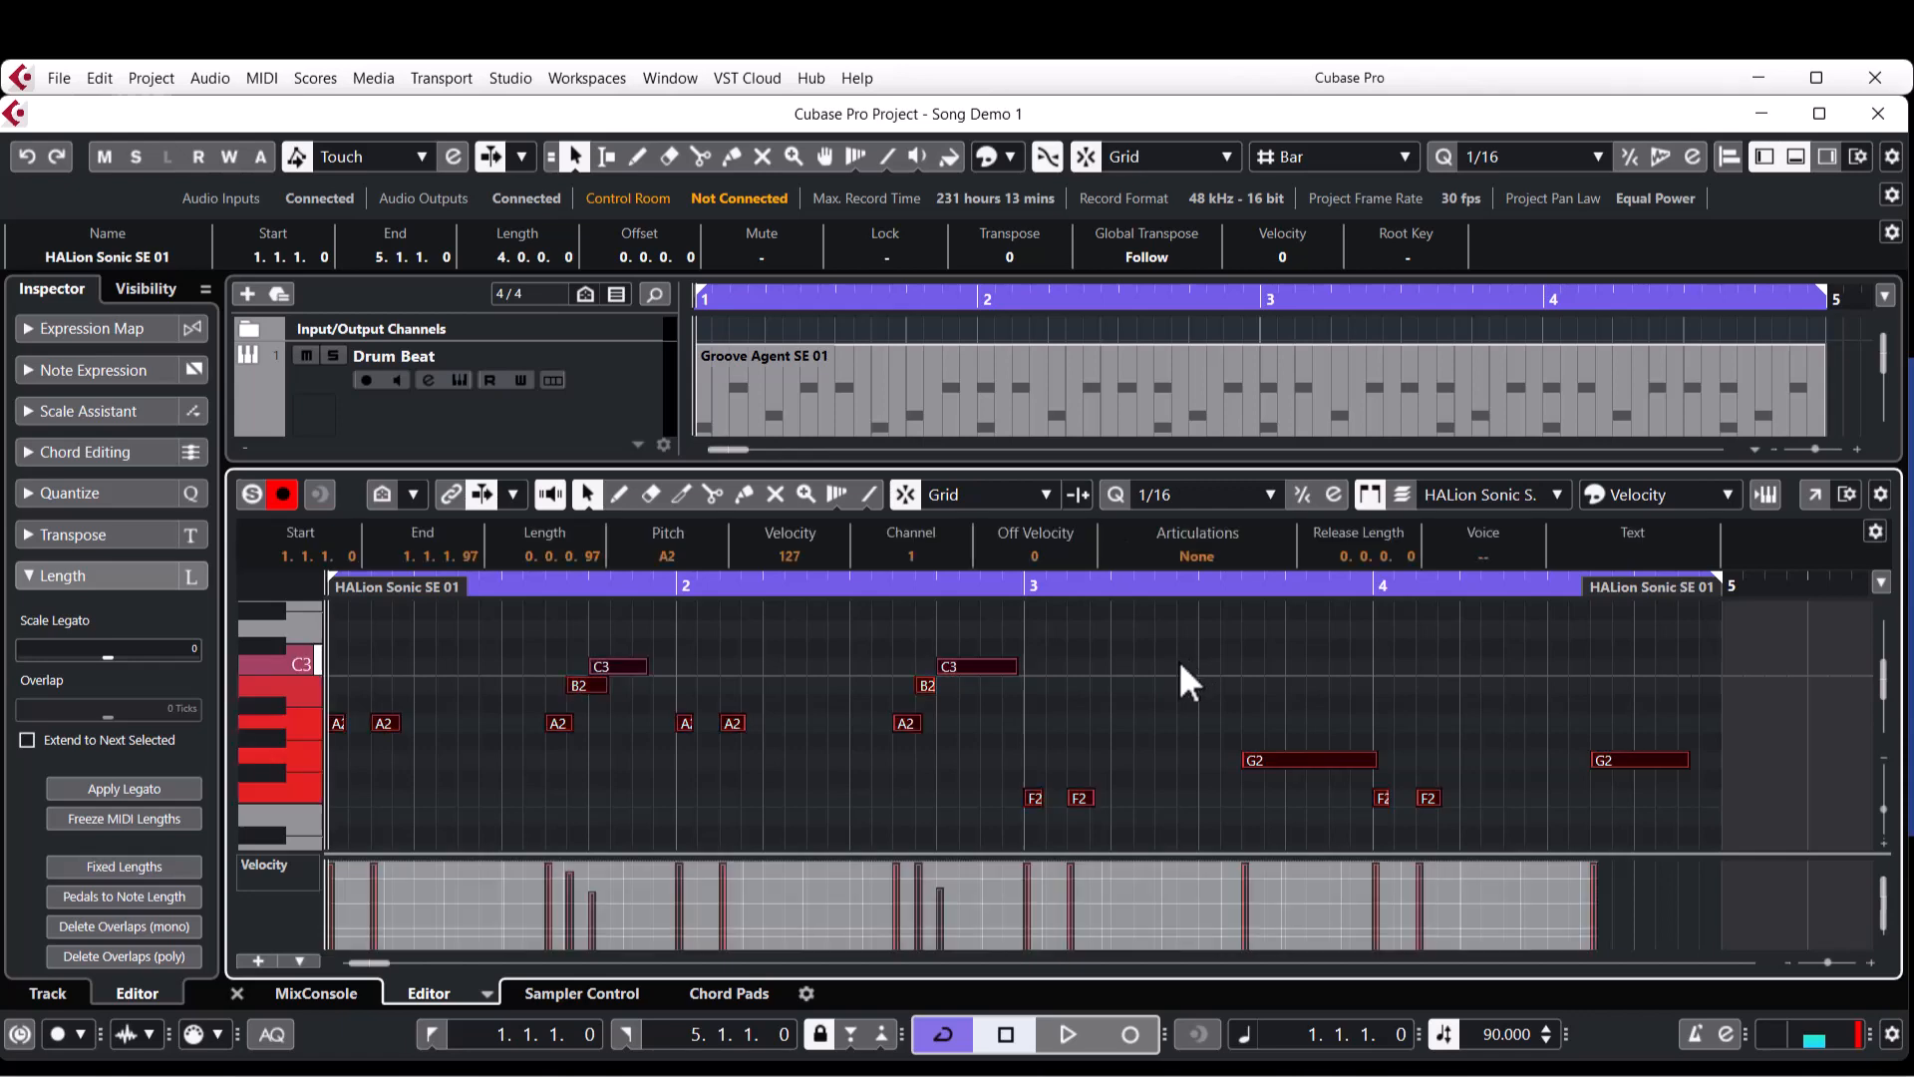
pyautogui.click(101, 79)
pyautogui.moveTo(399, 507)
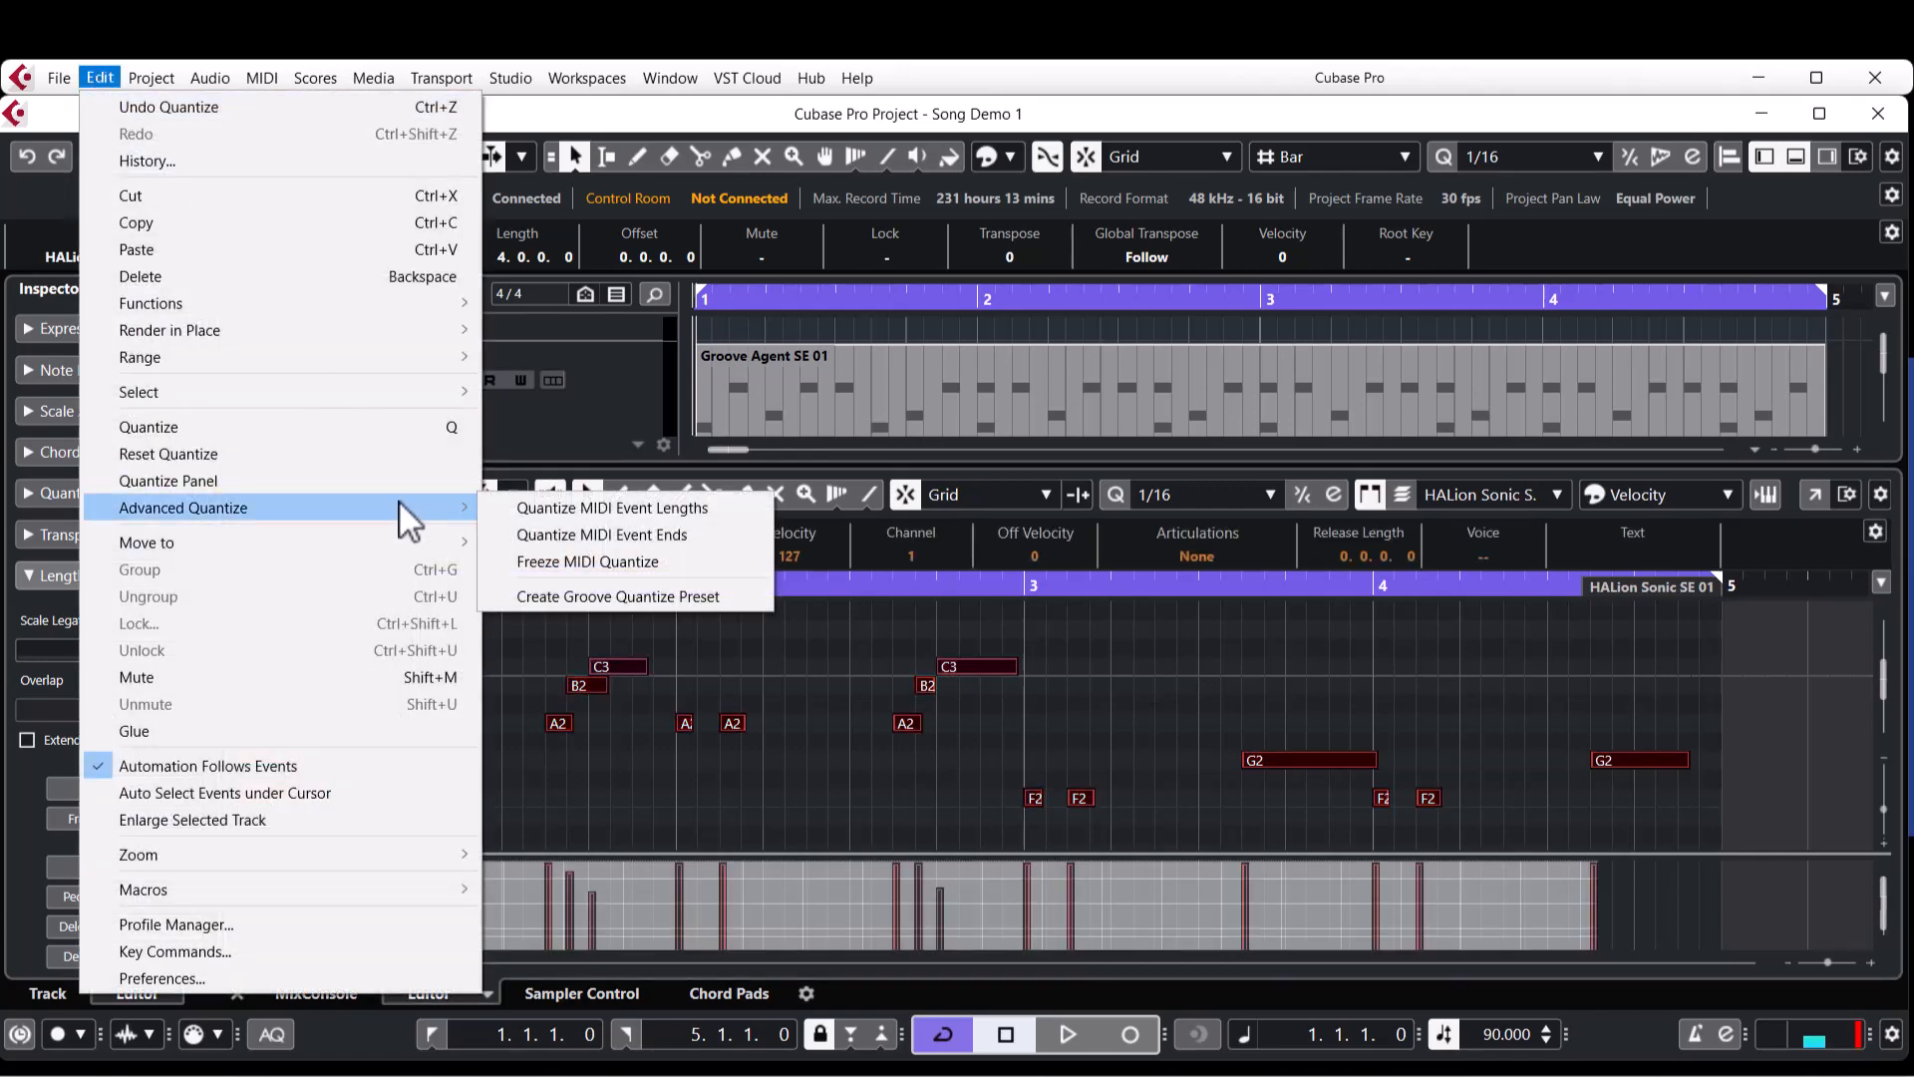
pyautogui.click(698, 510)
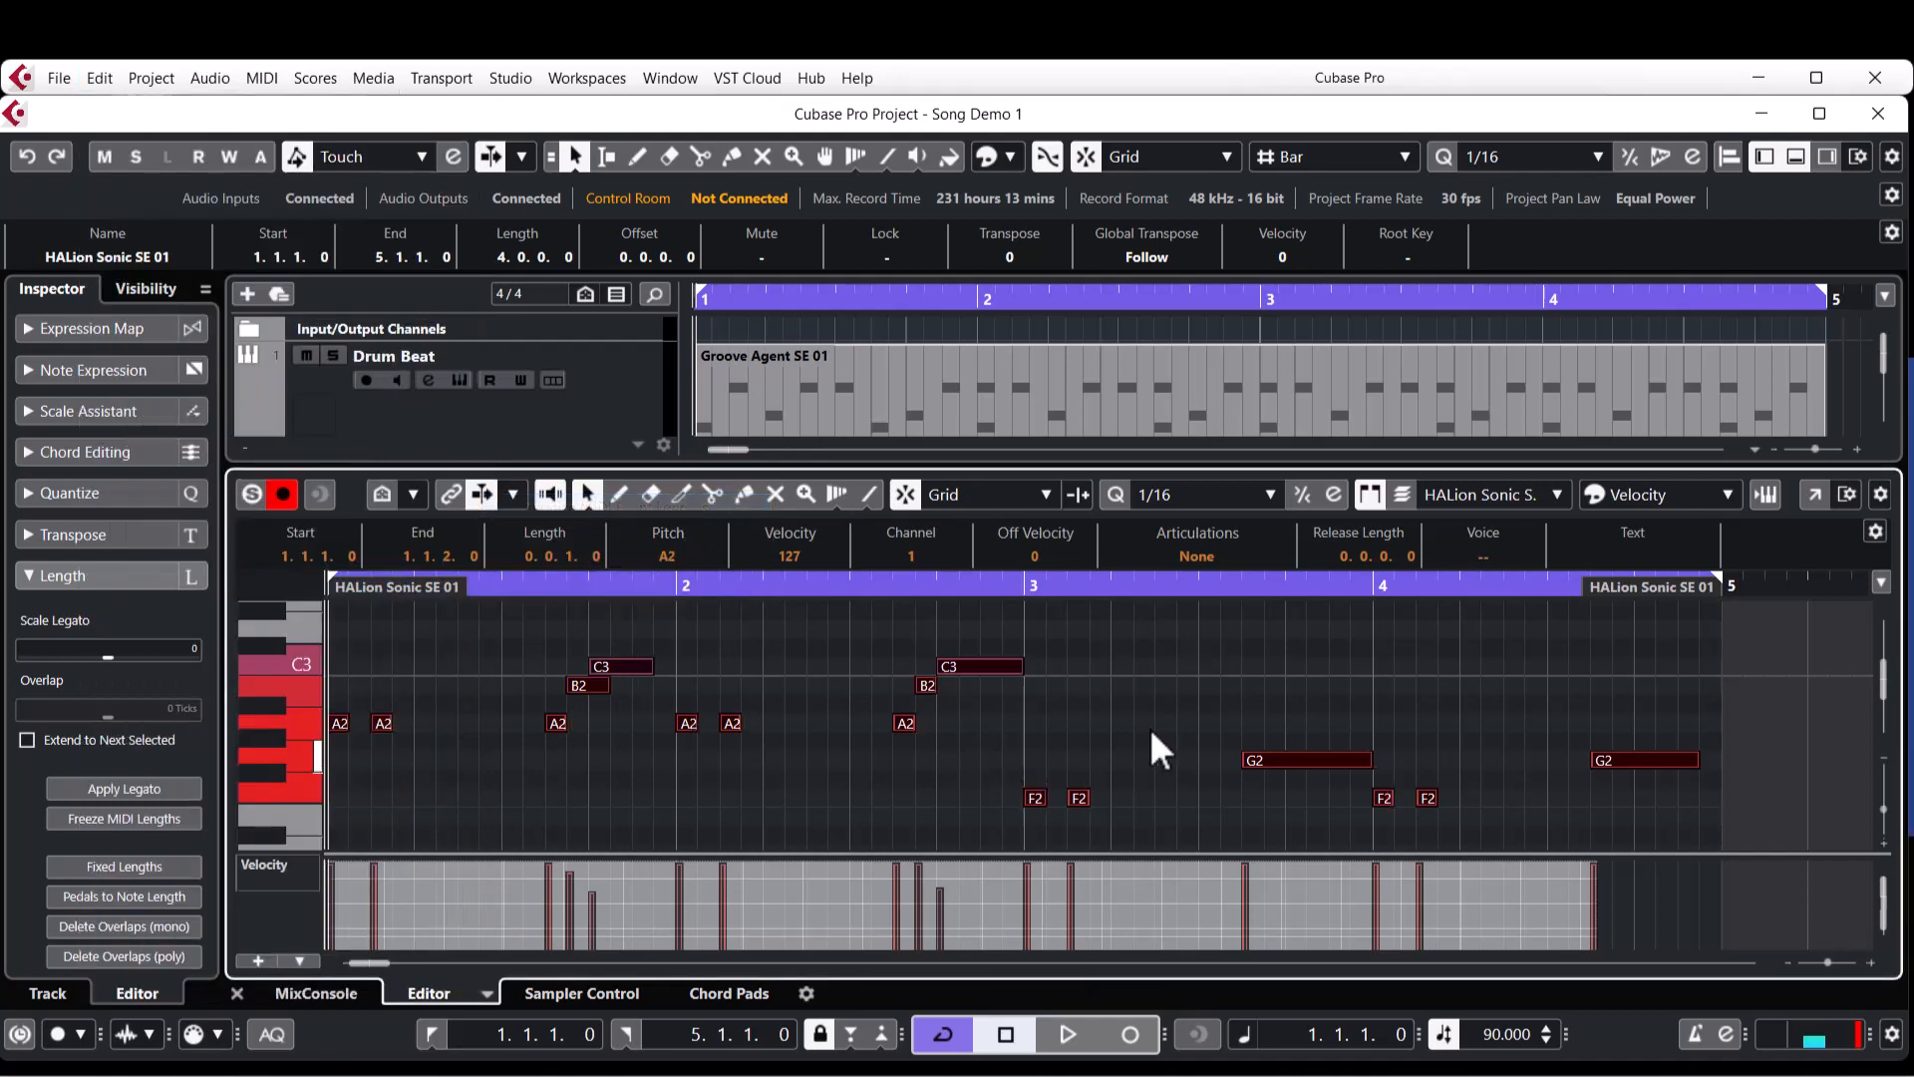
pyautogui.click(1205, 667)
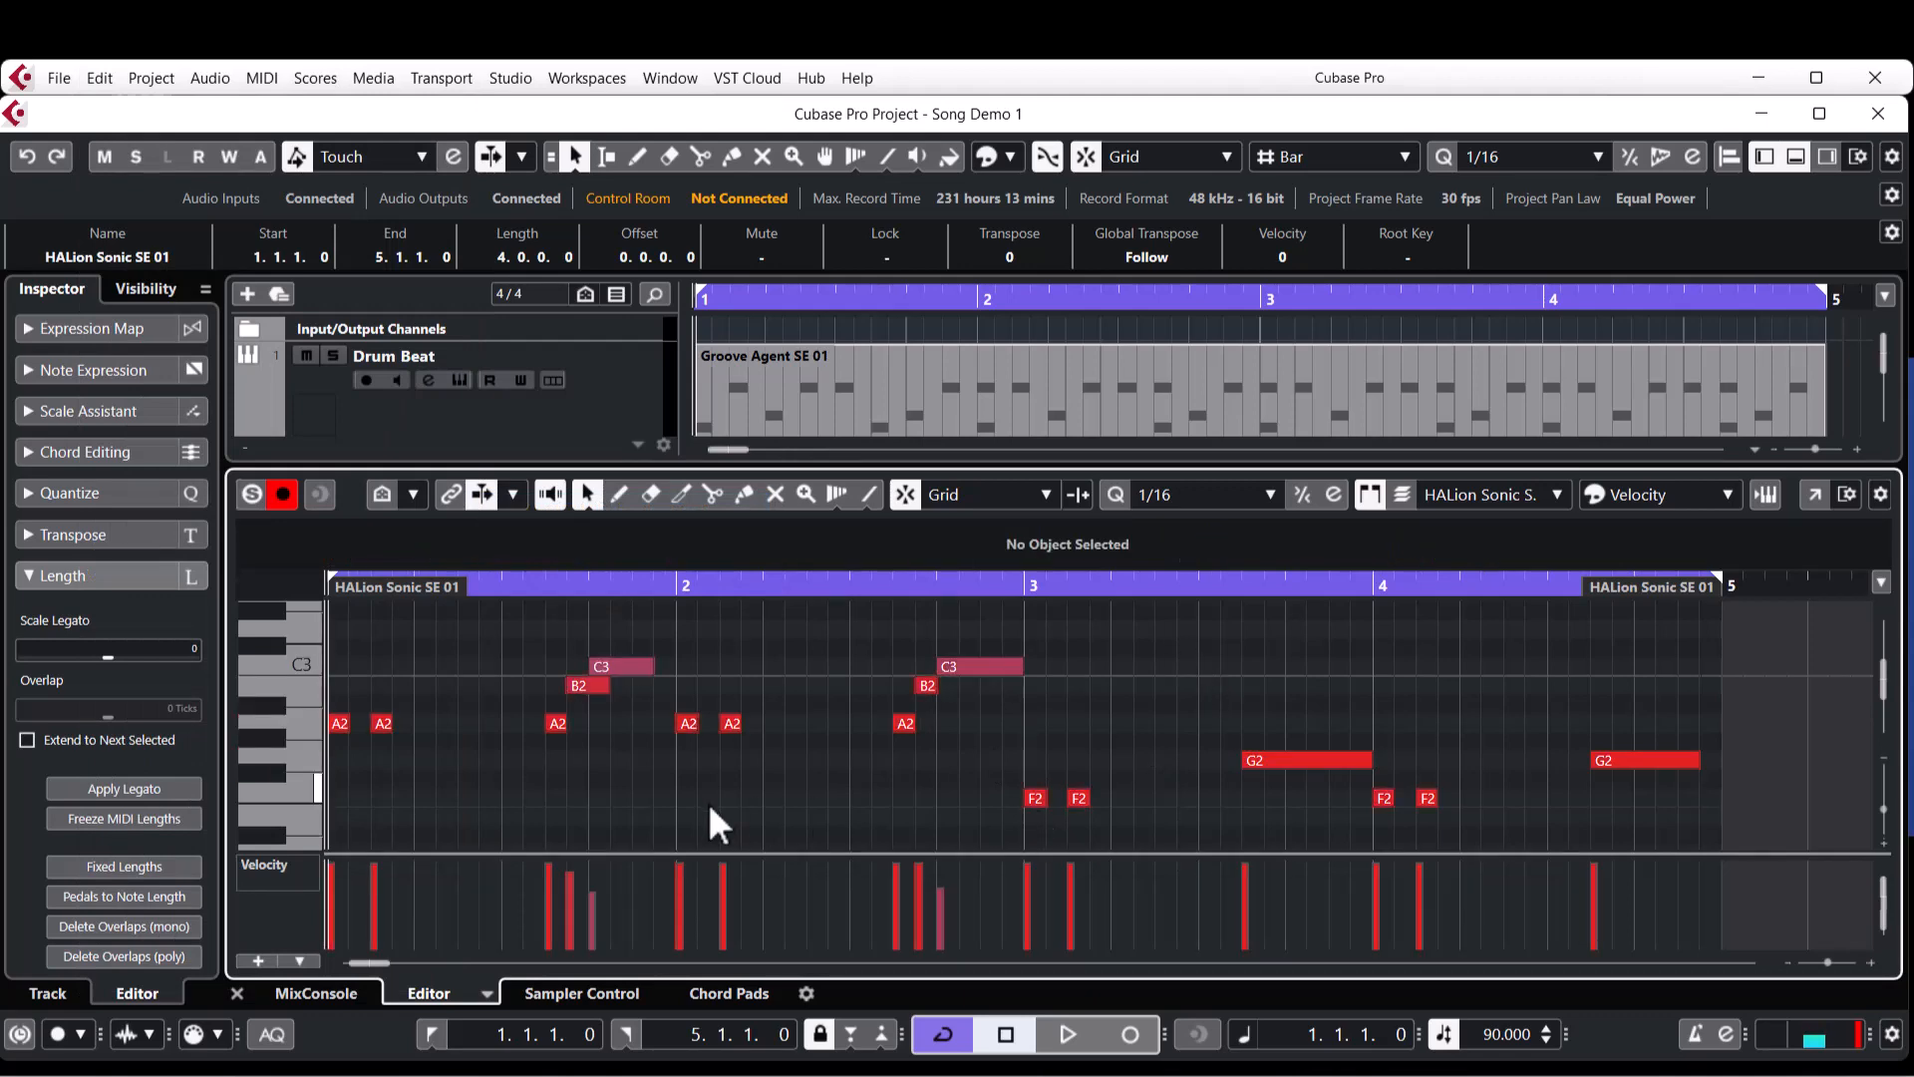
# Shorten the B2 note in bar 1 so it ends where the following C3 starts, and select that C3.
pyautogui.click(581, 686)
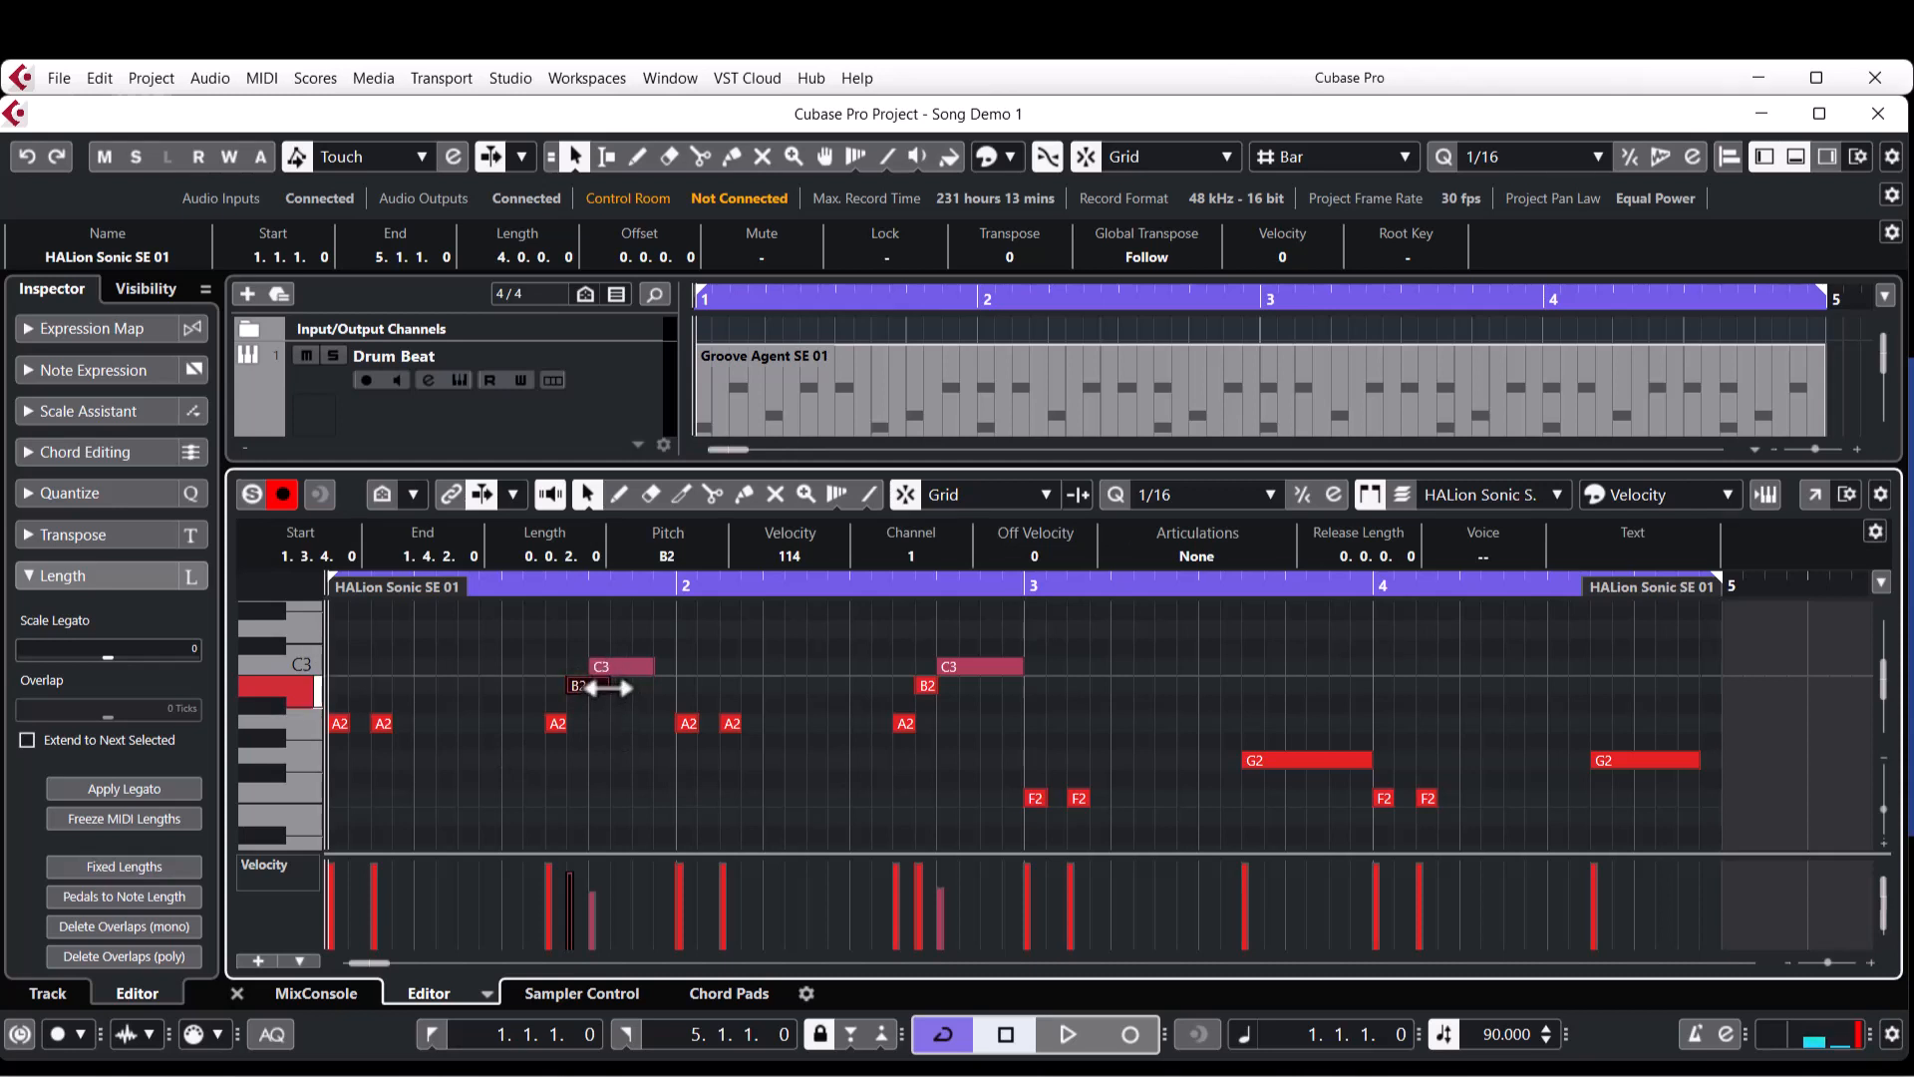
pyautogui.moveTo(603, 687); pyautogui.dragTo(589, 686)
pyautogui.click(625, 775)
pyautogui.click(621, 666)
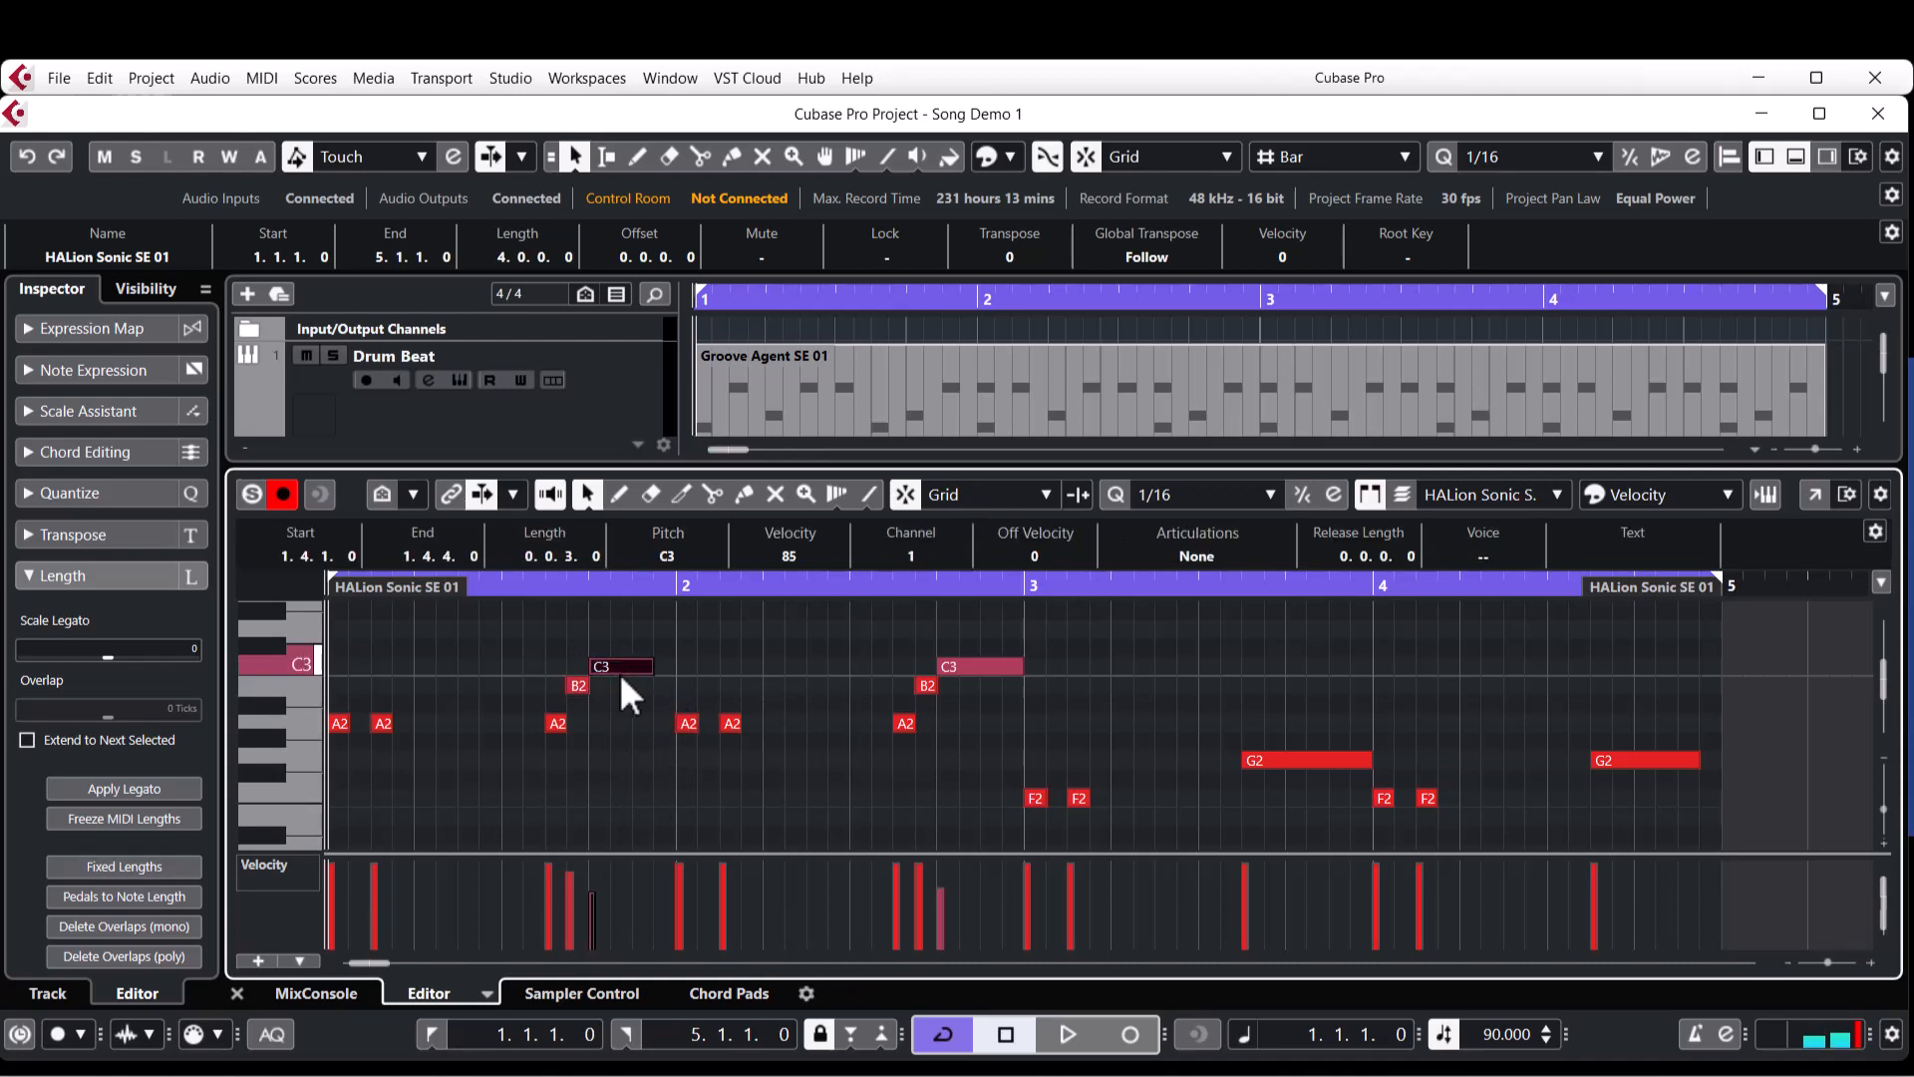
# Raise the velocity of every note in the HALion Sonic SE 01 part to 127 and play the part back.
pyautogui.click(1035, 797)
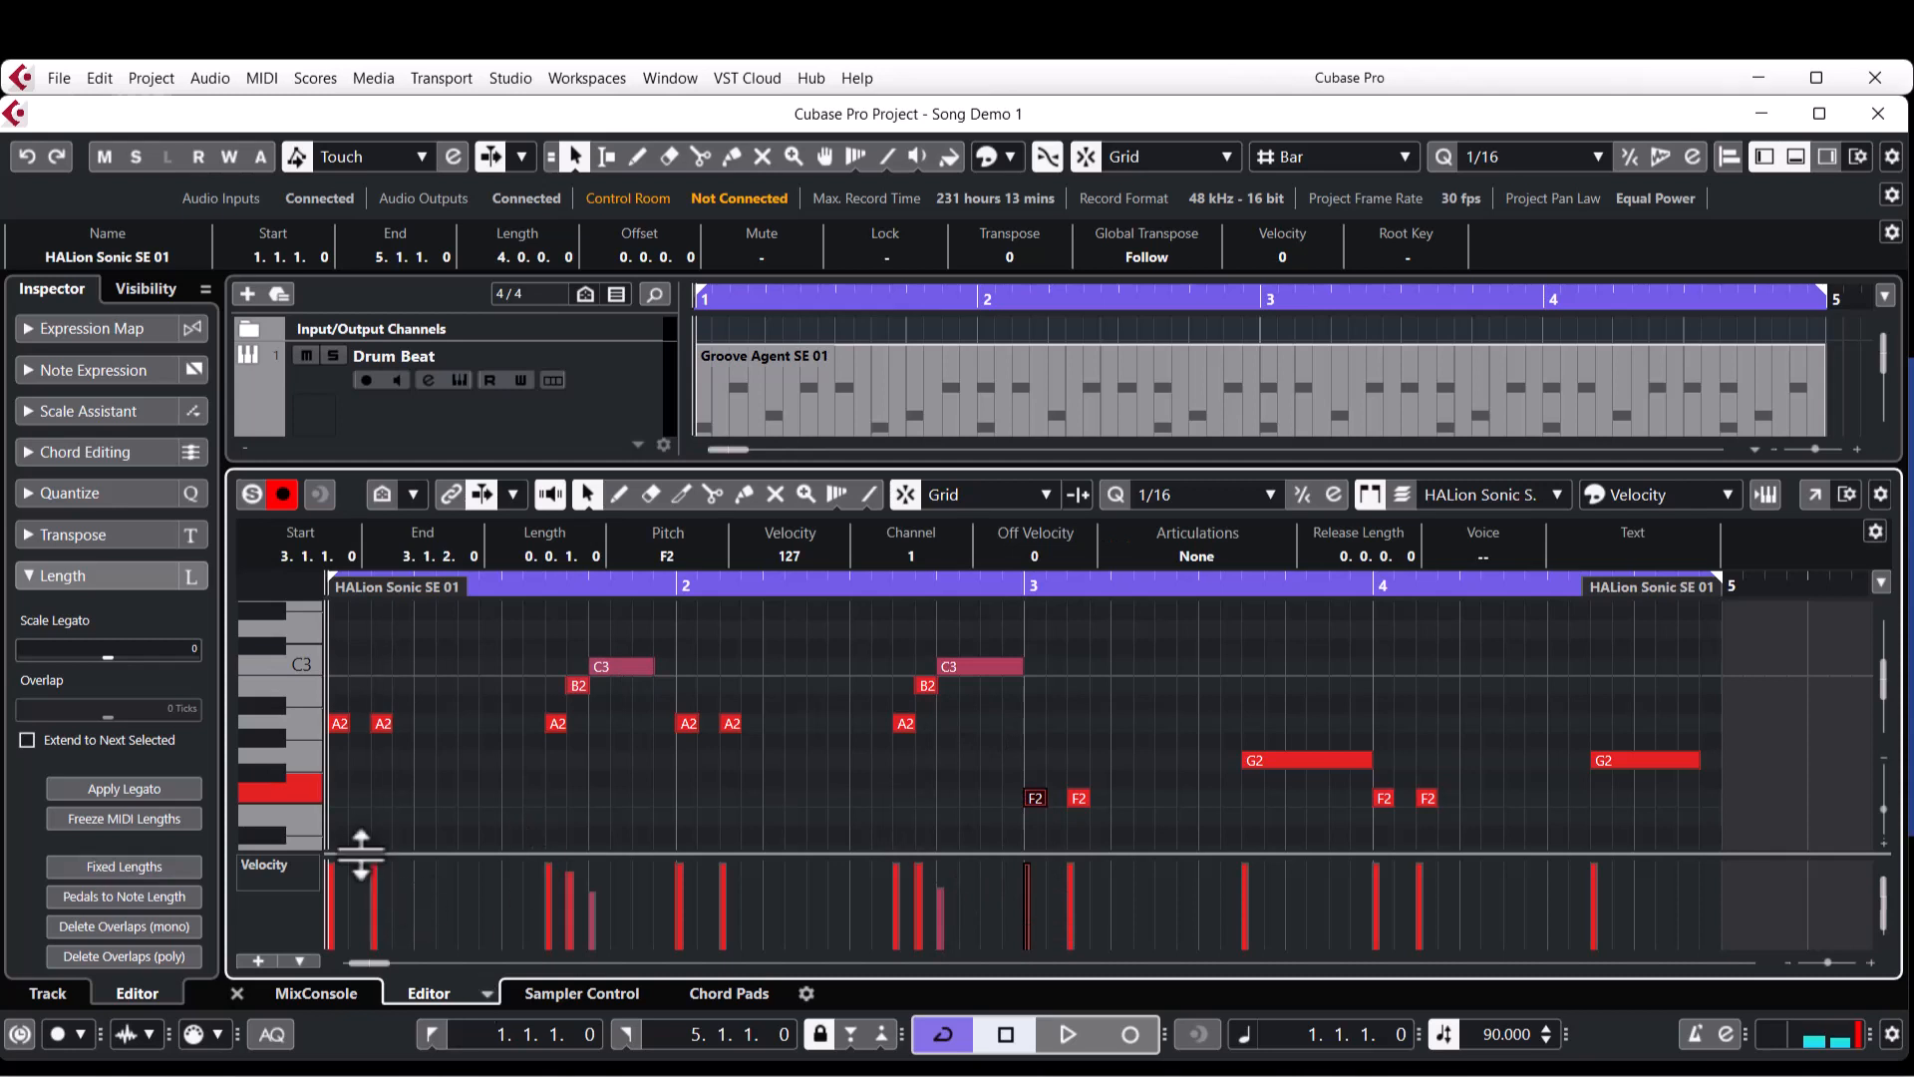
pyautogui.moveTo(337, 864)
pyautogui.mouseDown()
pyautogui.moveTo(384, 688)
pyautogui.moveTo(1468, 491)
pyautogui.moveTo(1710, 497)
pyautogui.mouseUp()
pyautogui.click(948, 792)
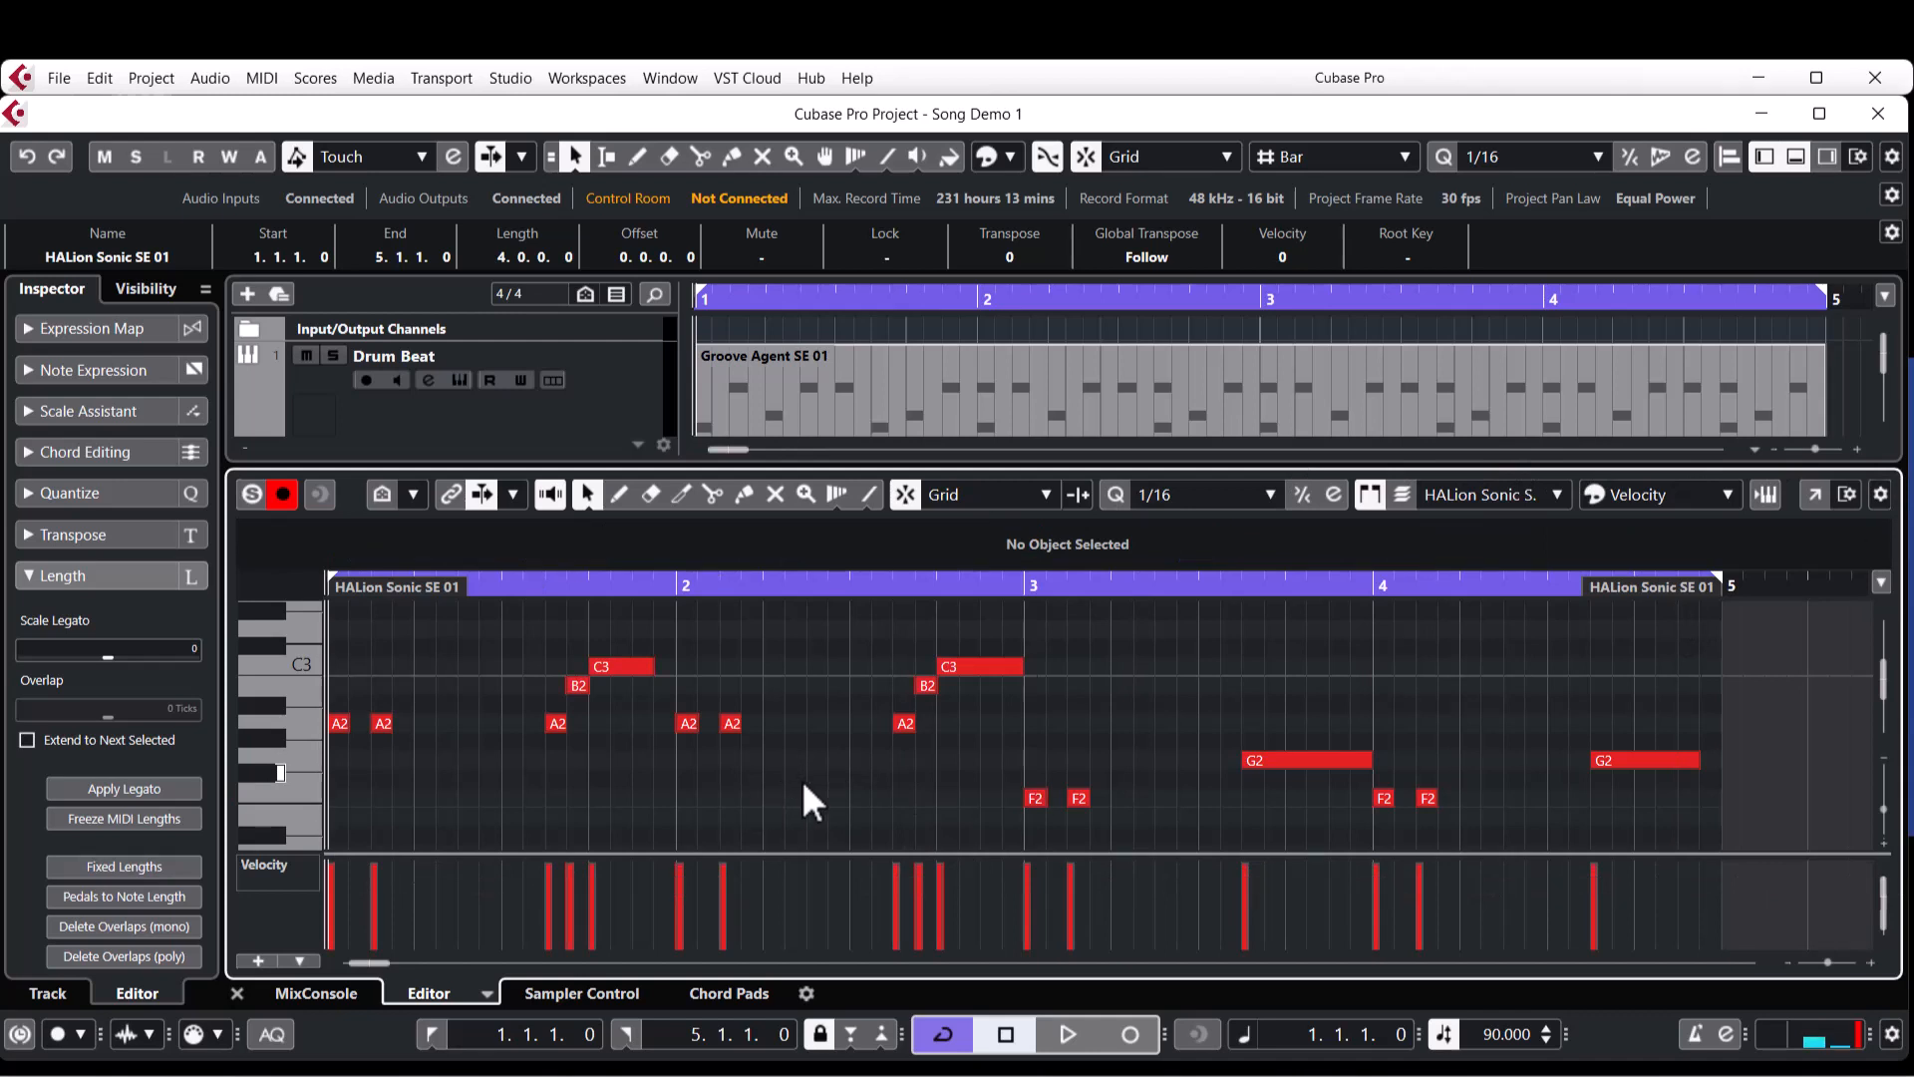
pyautogui.press('space')
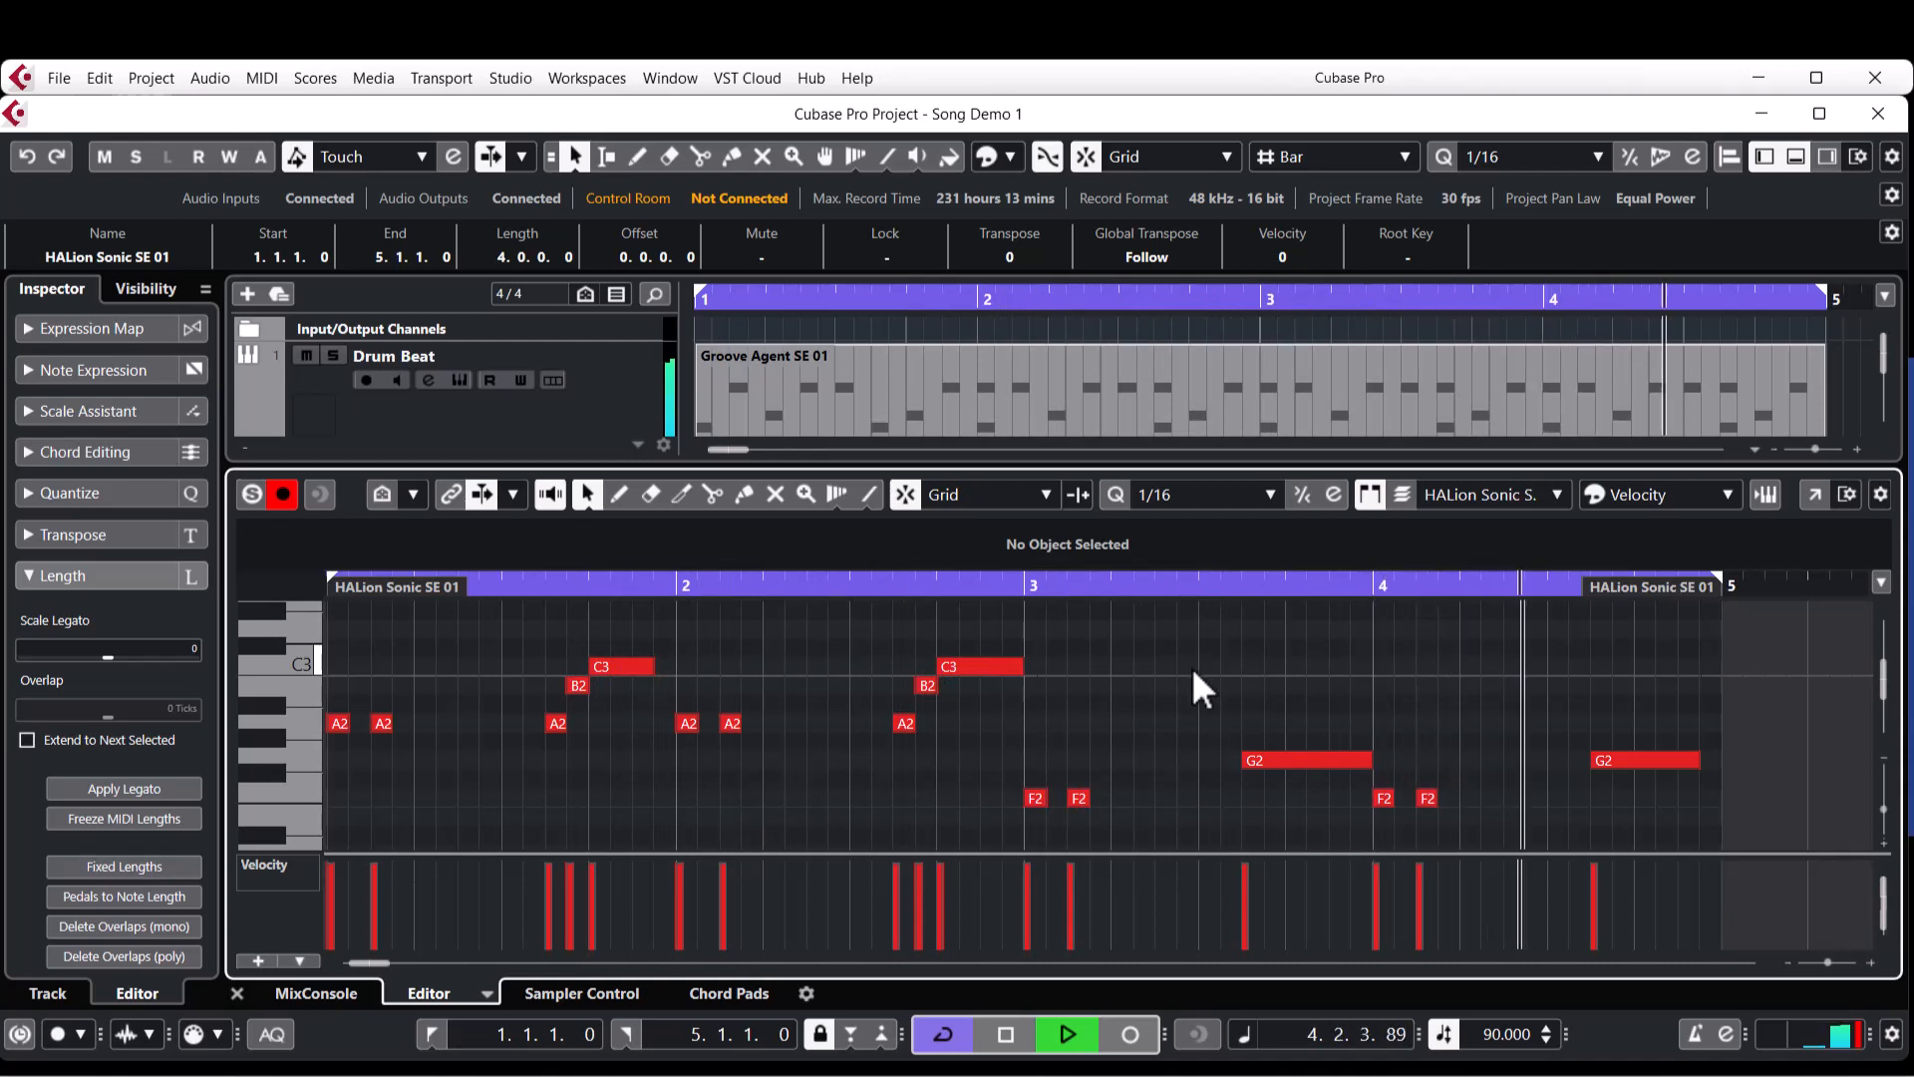
pyautogui.press('space')
# Scale the velocities of all notes in the part down to 49 and play from the start with the edited part soloed.
pyautogui.hotkey('ctrl', 'a')
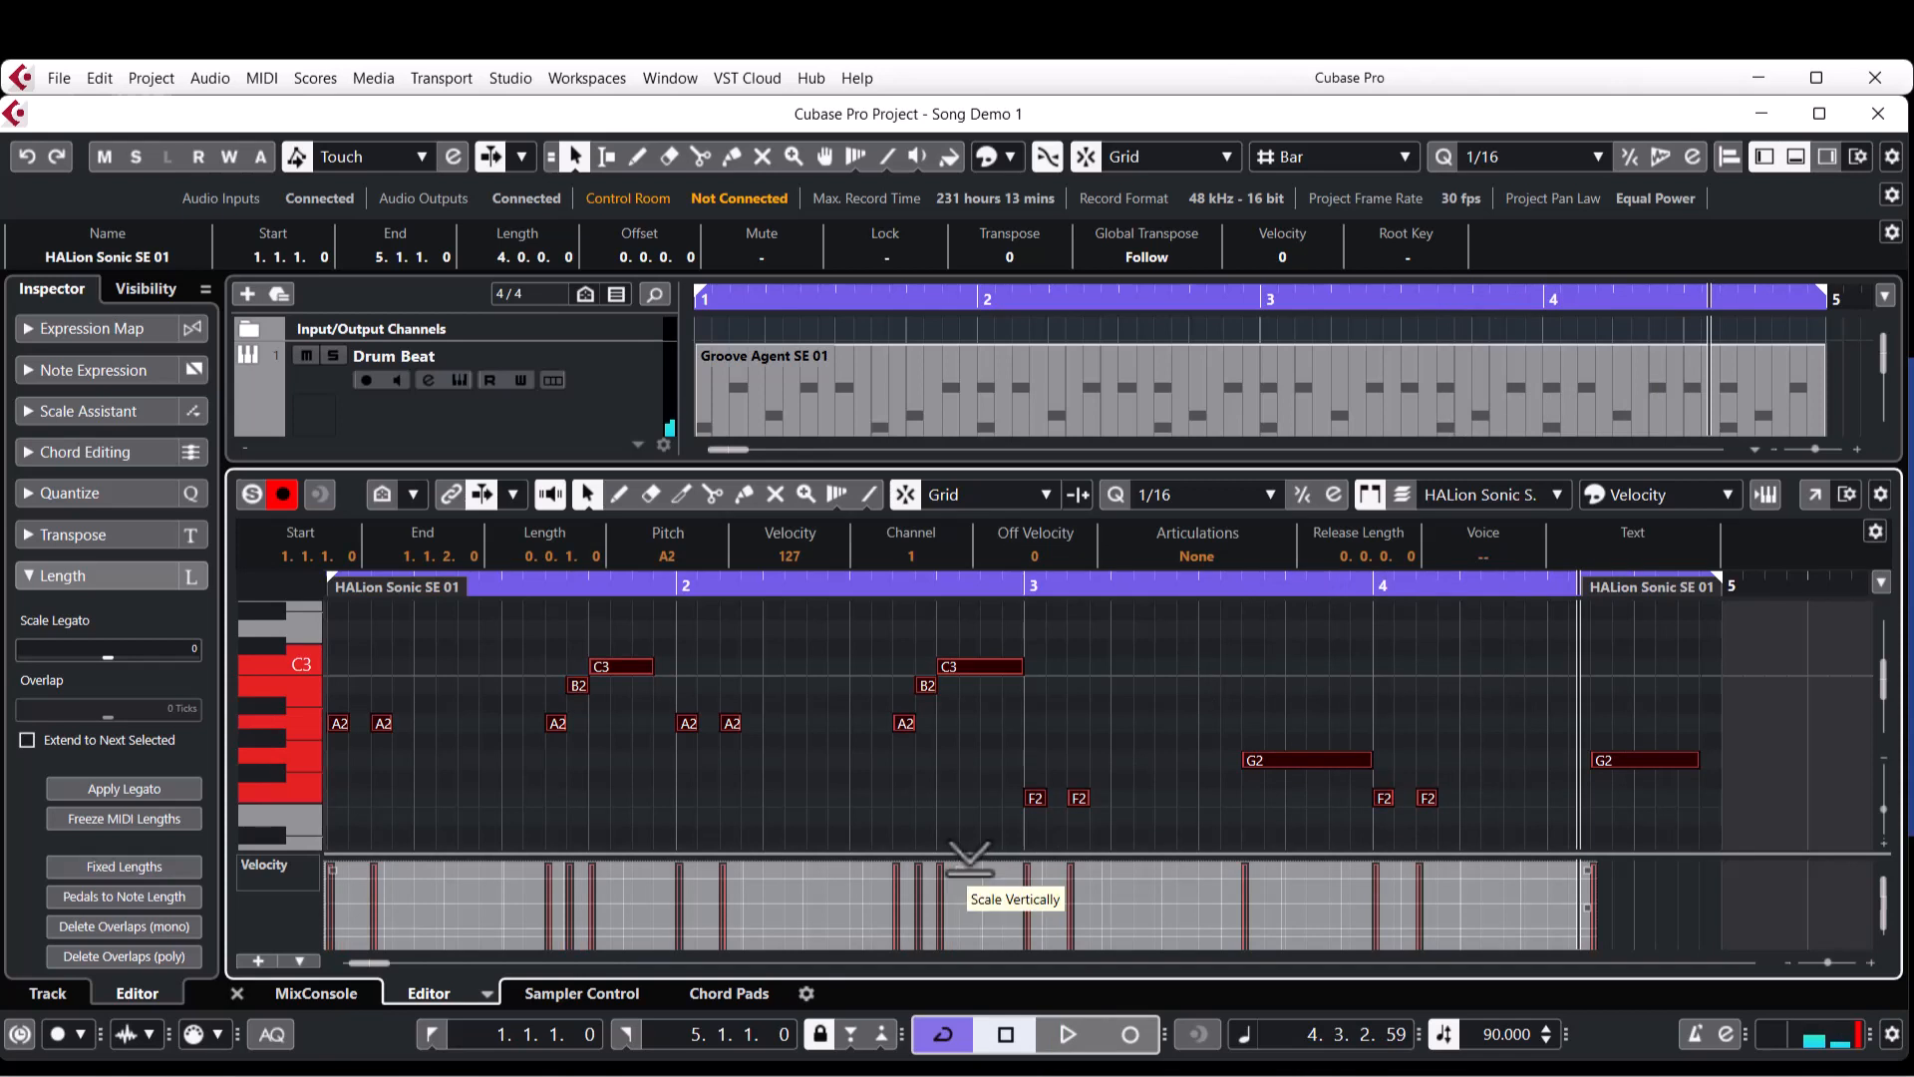
pyautogui.moveTo(969, 856); pyautogui.dragTo(983, 975)
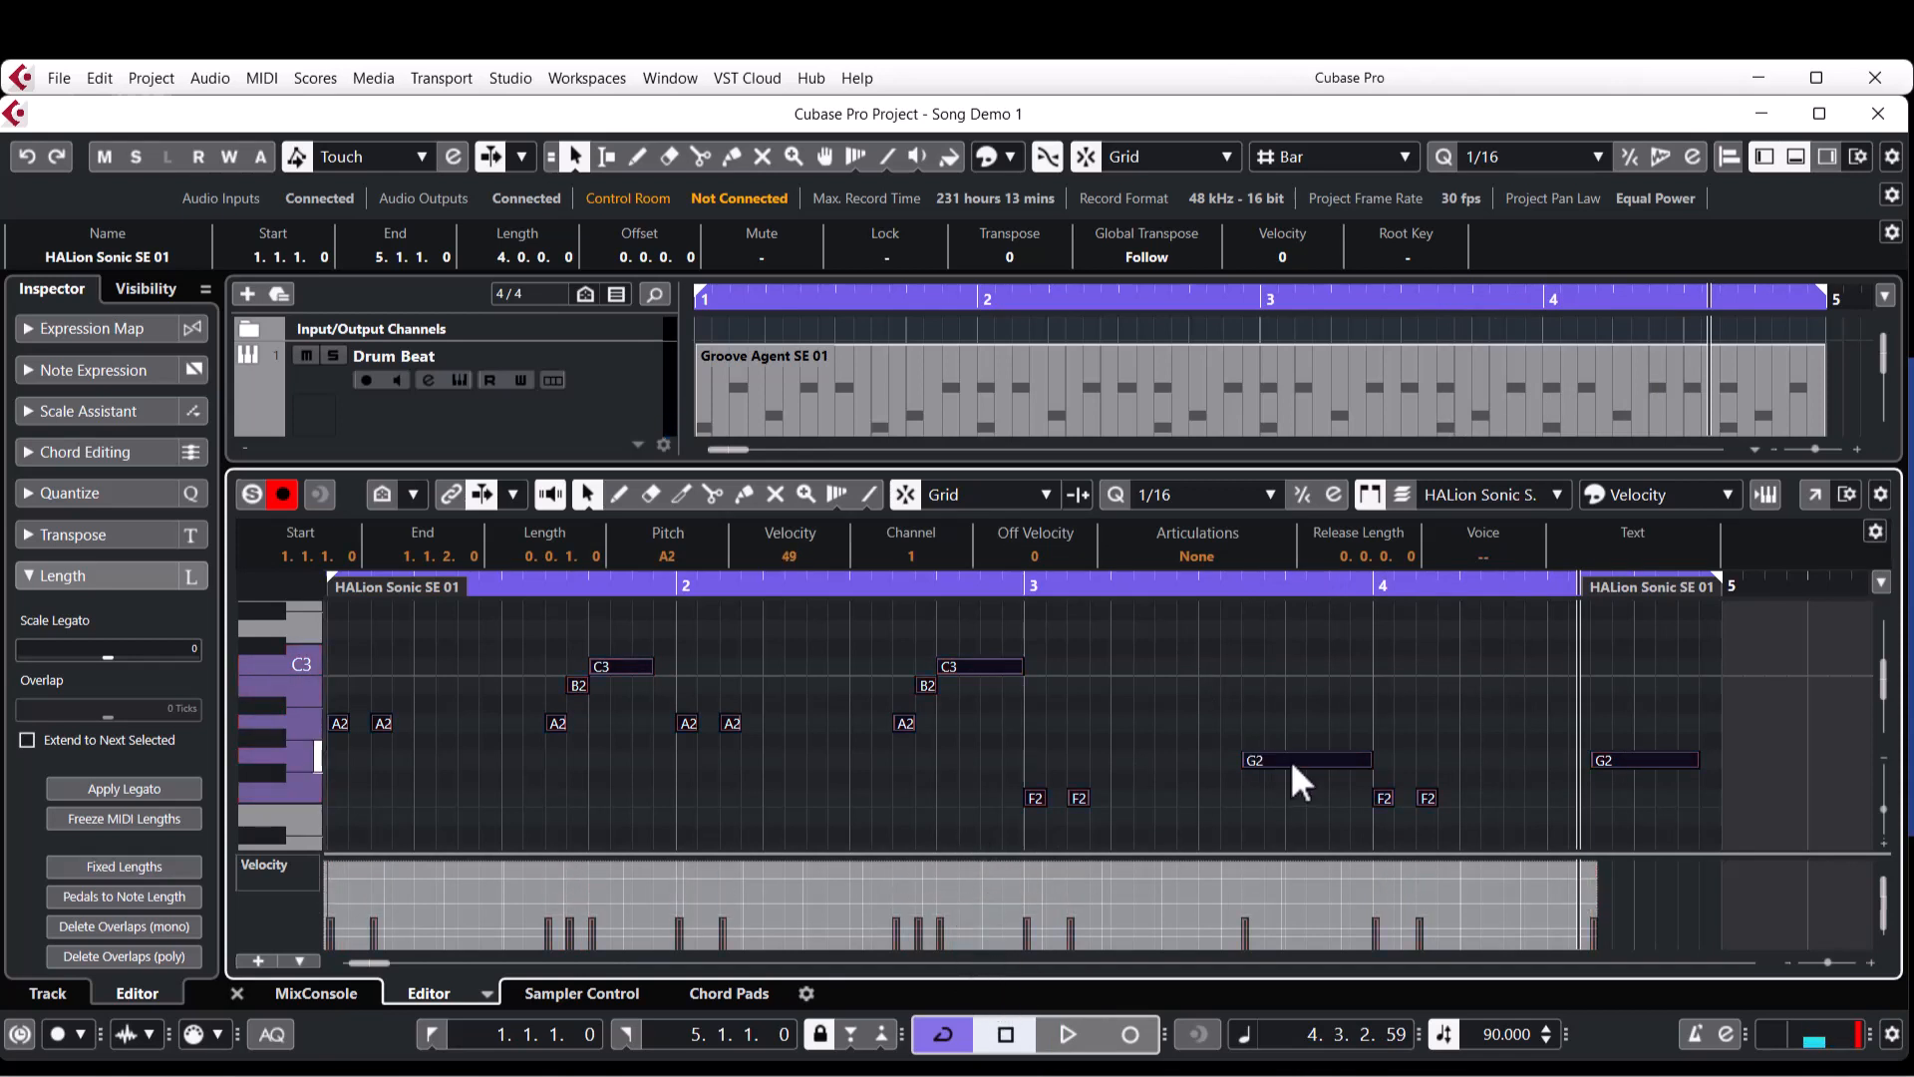
pyautogui.press('Home')
pyautogui.press('space')
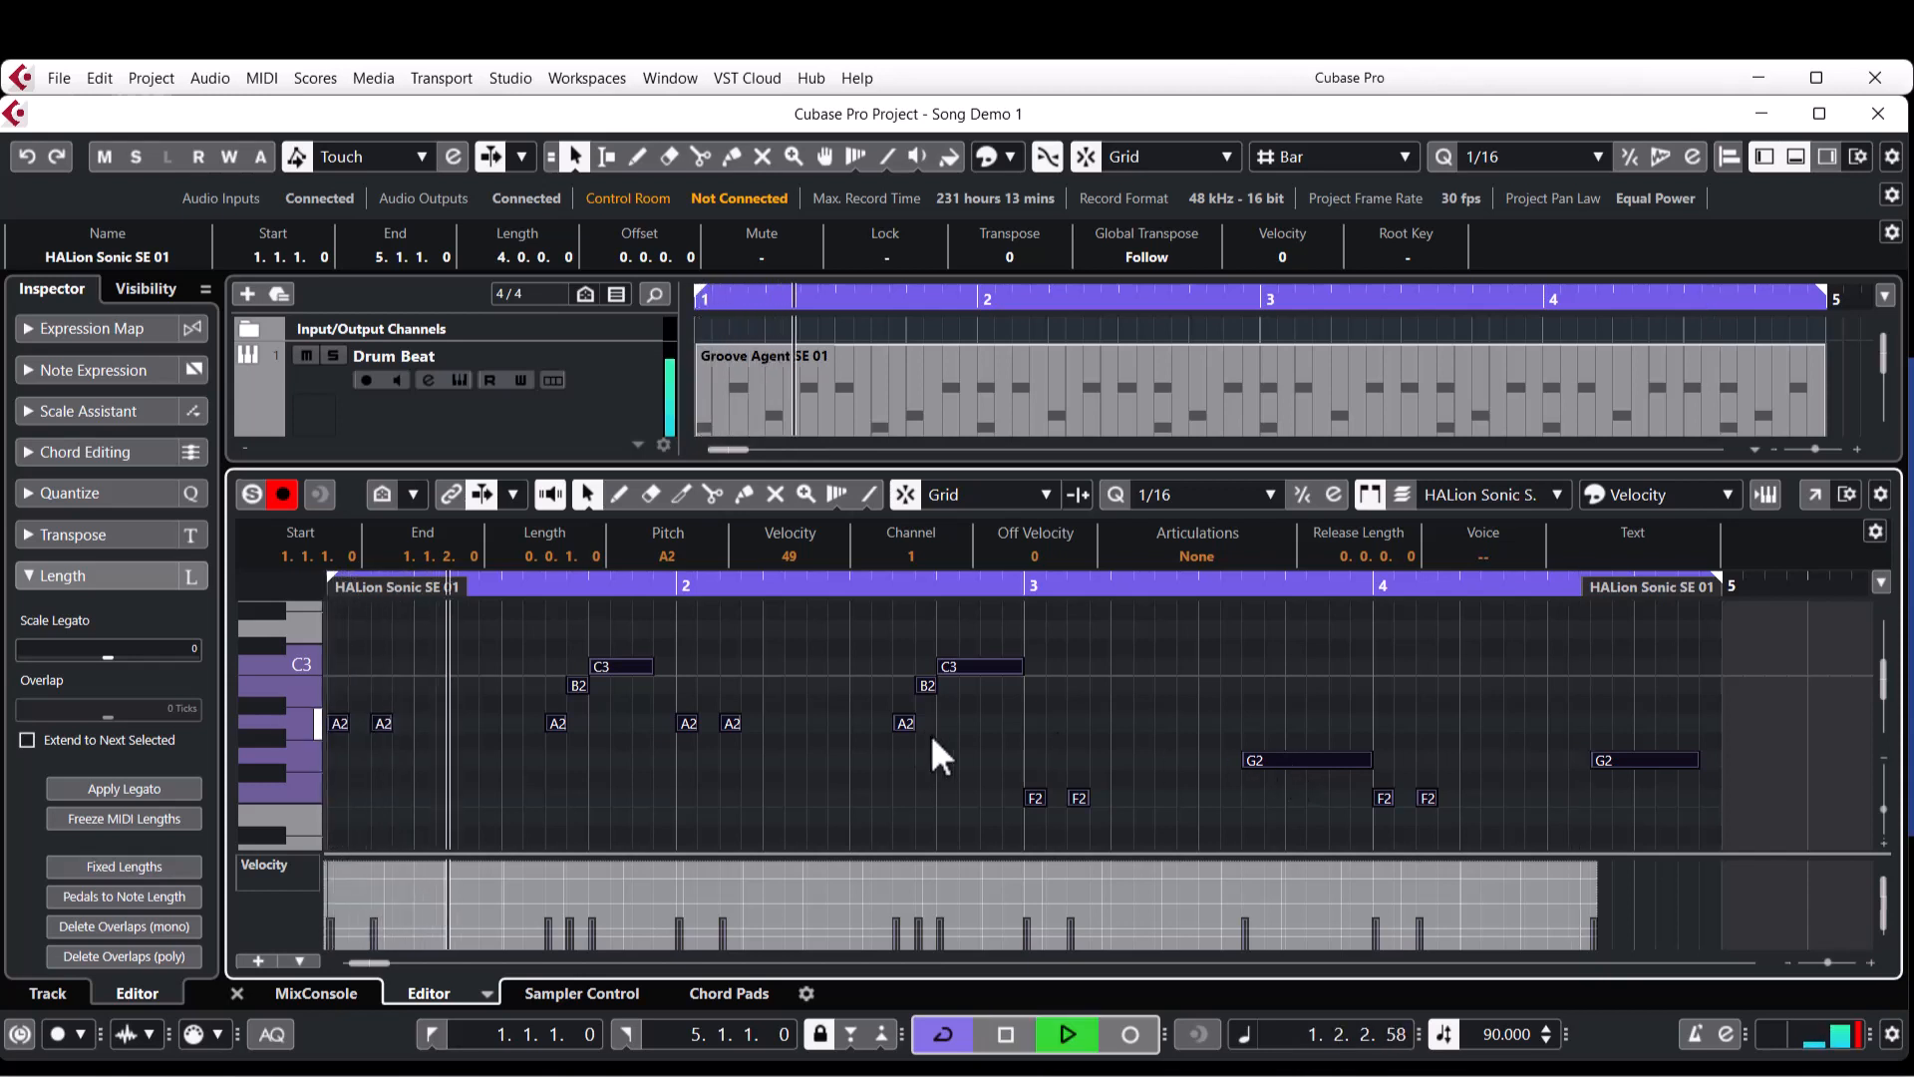
pyautogui.click(250, 494)
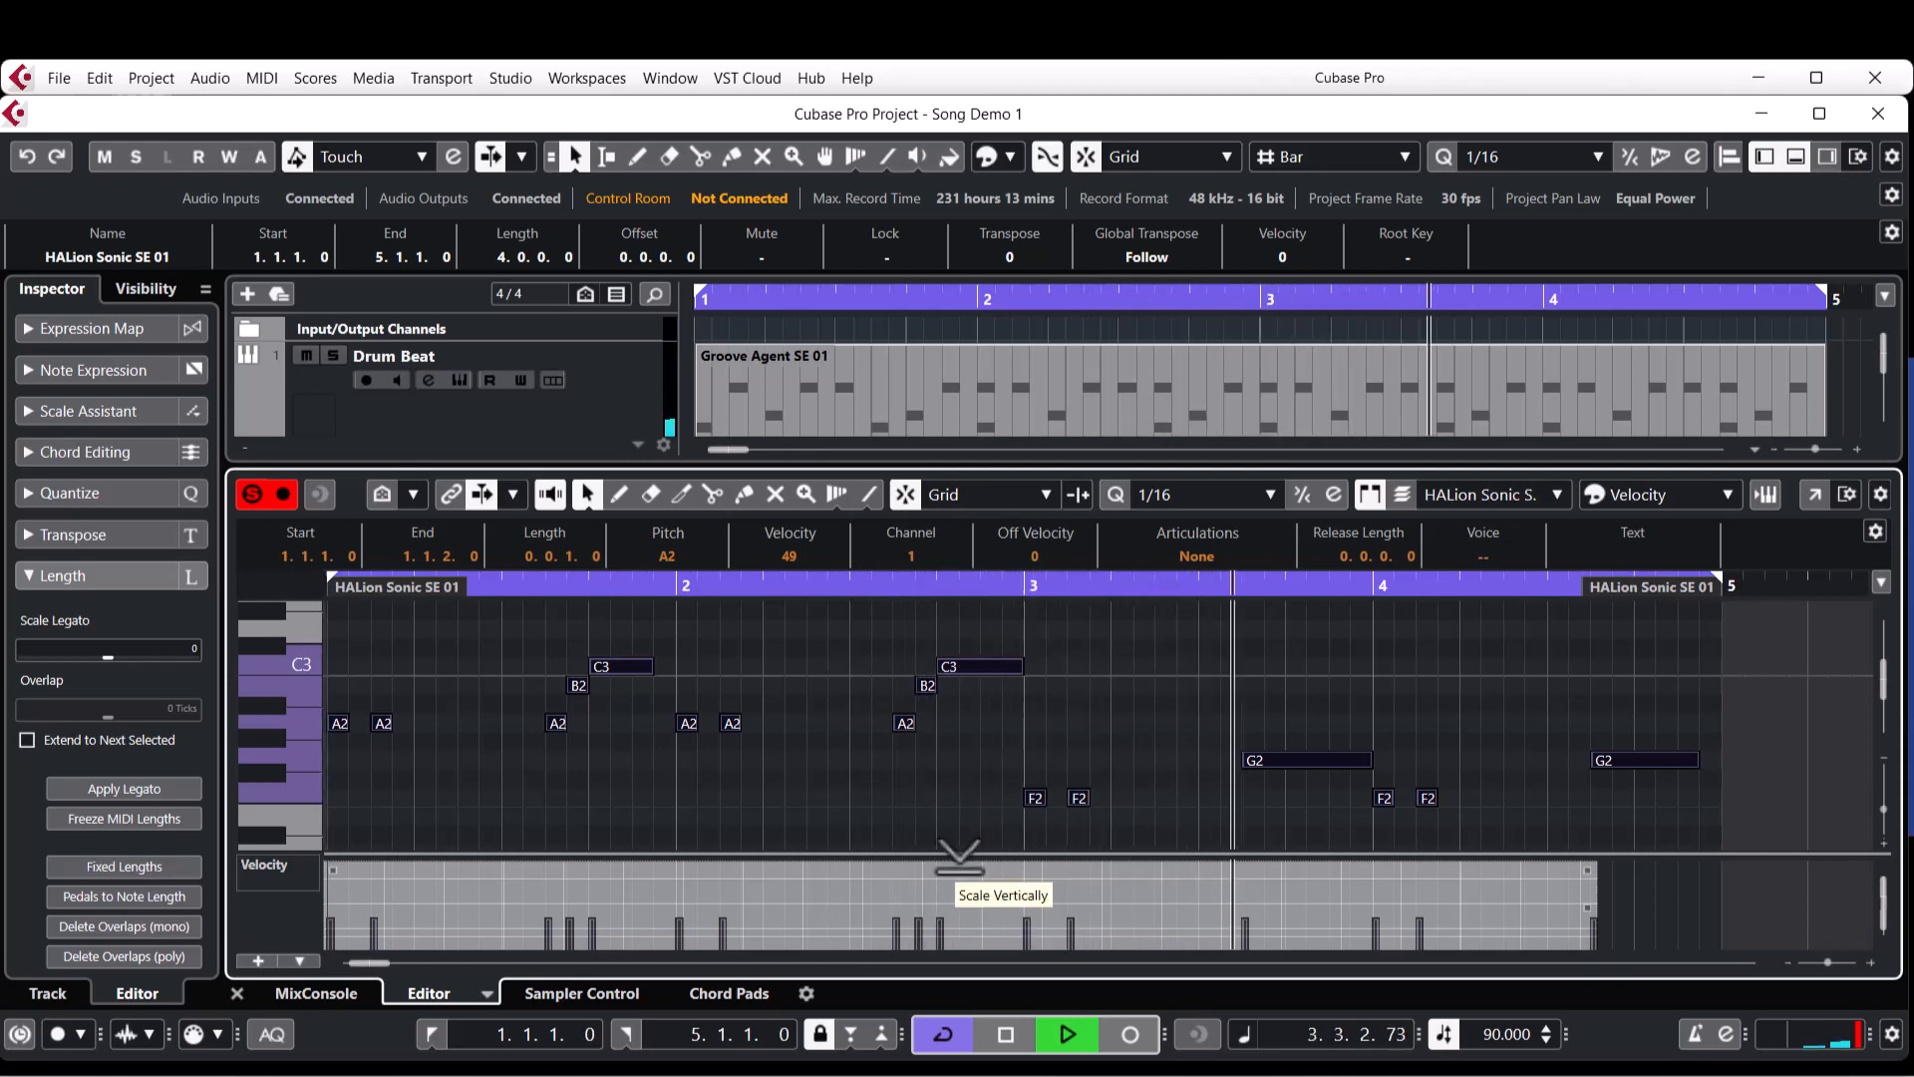
pyautogui.press('space')
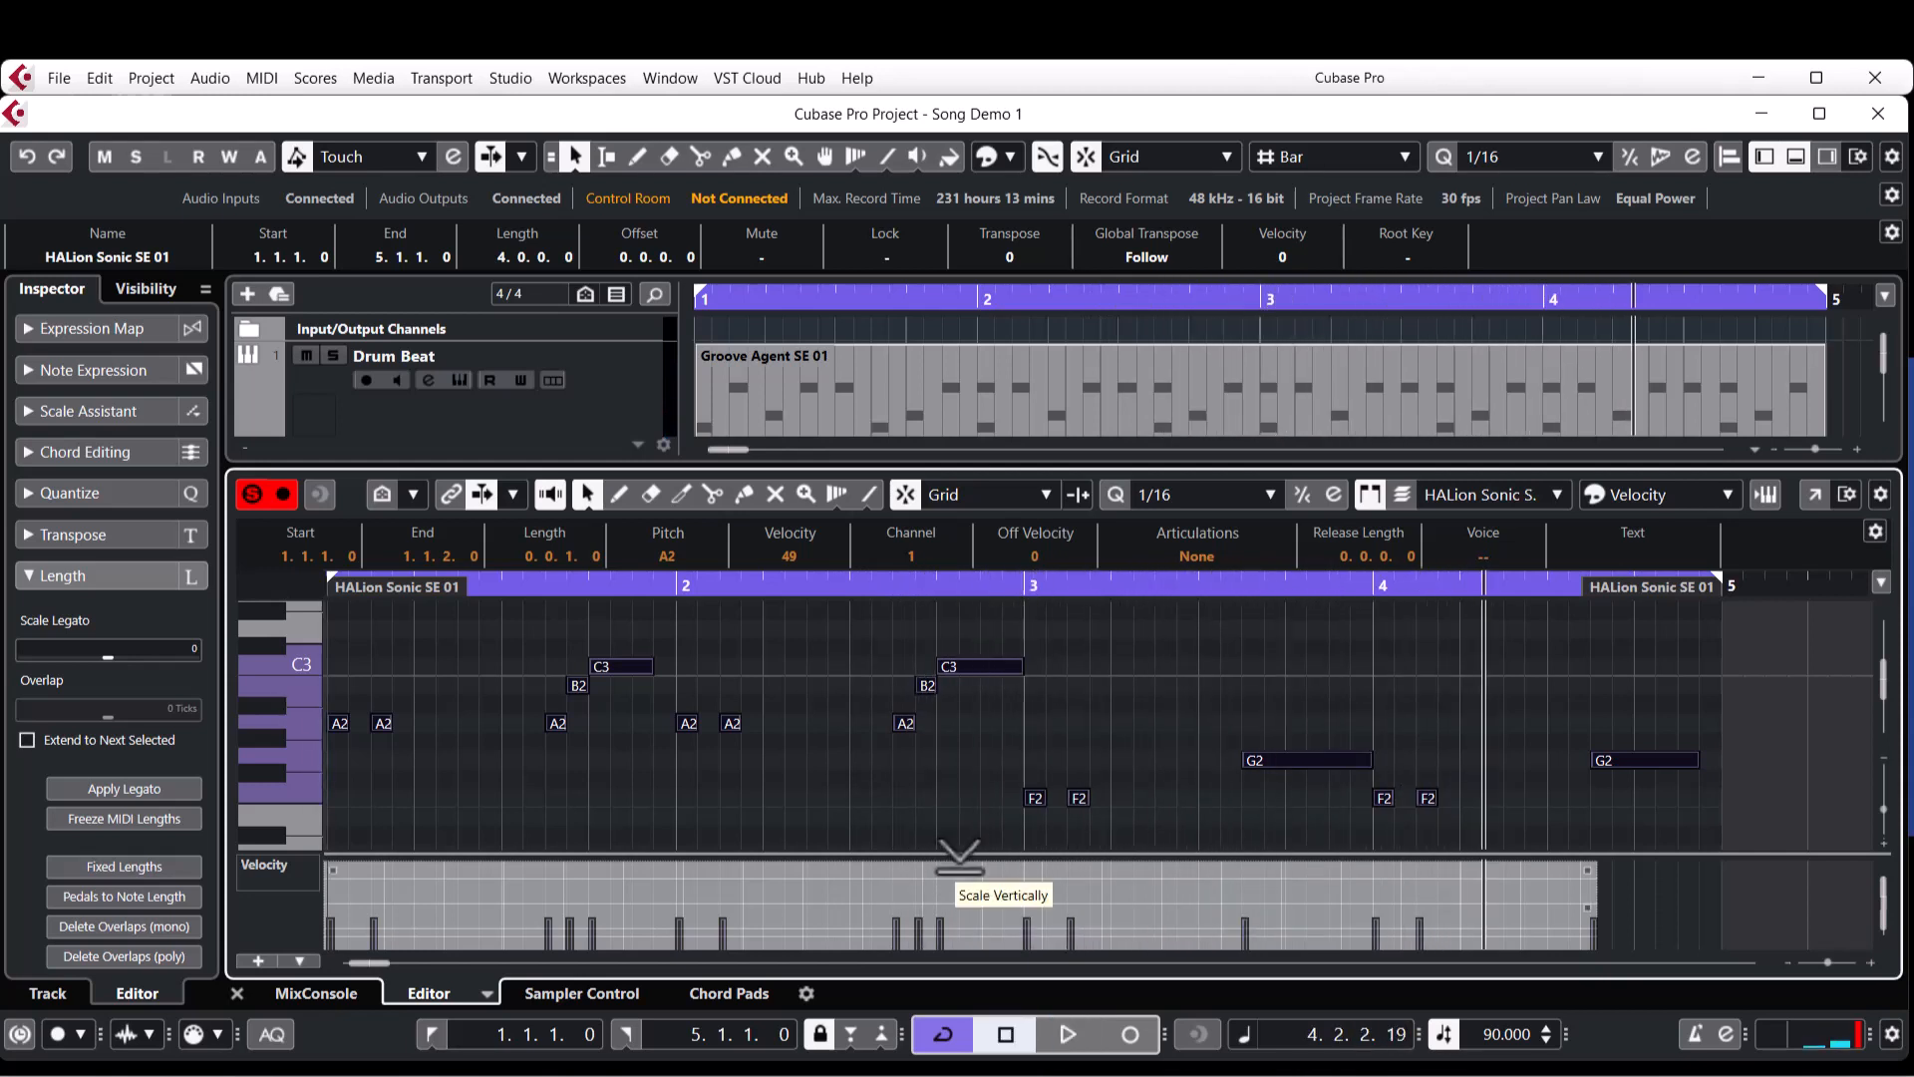
# Scale the velocities of all notes up to 98, play from the start, and turn the part's solo off.
pyautogui.moveTo(962, 852); pyautogui.dragTo(967, 767)
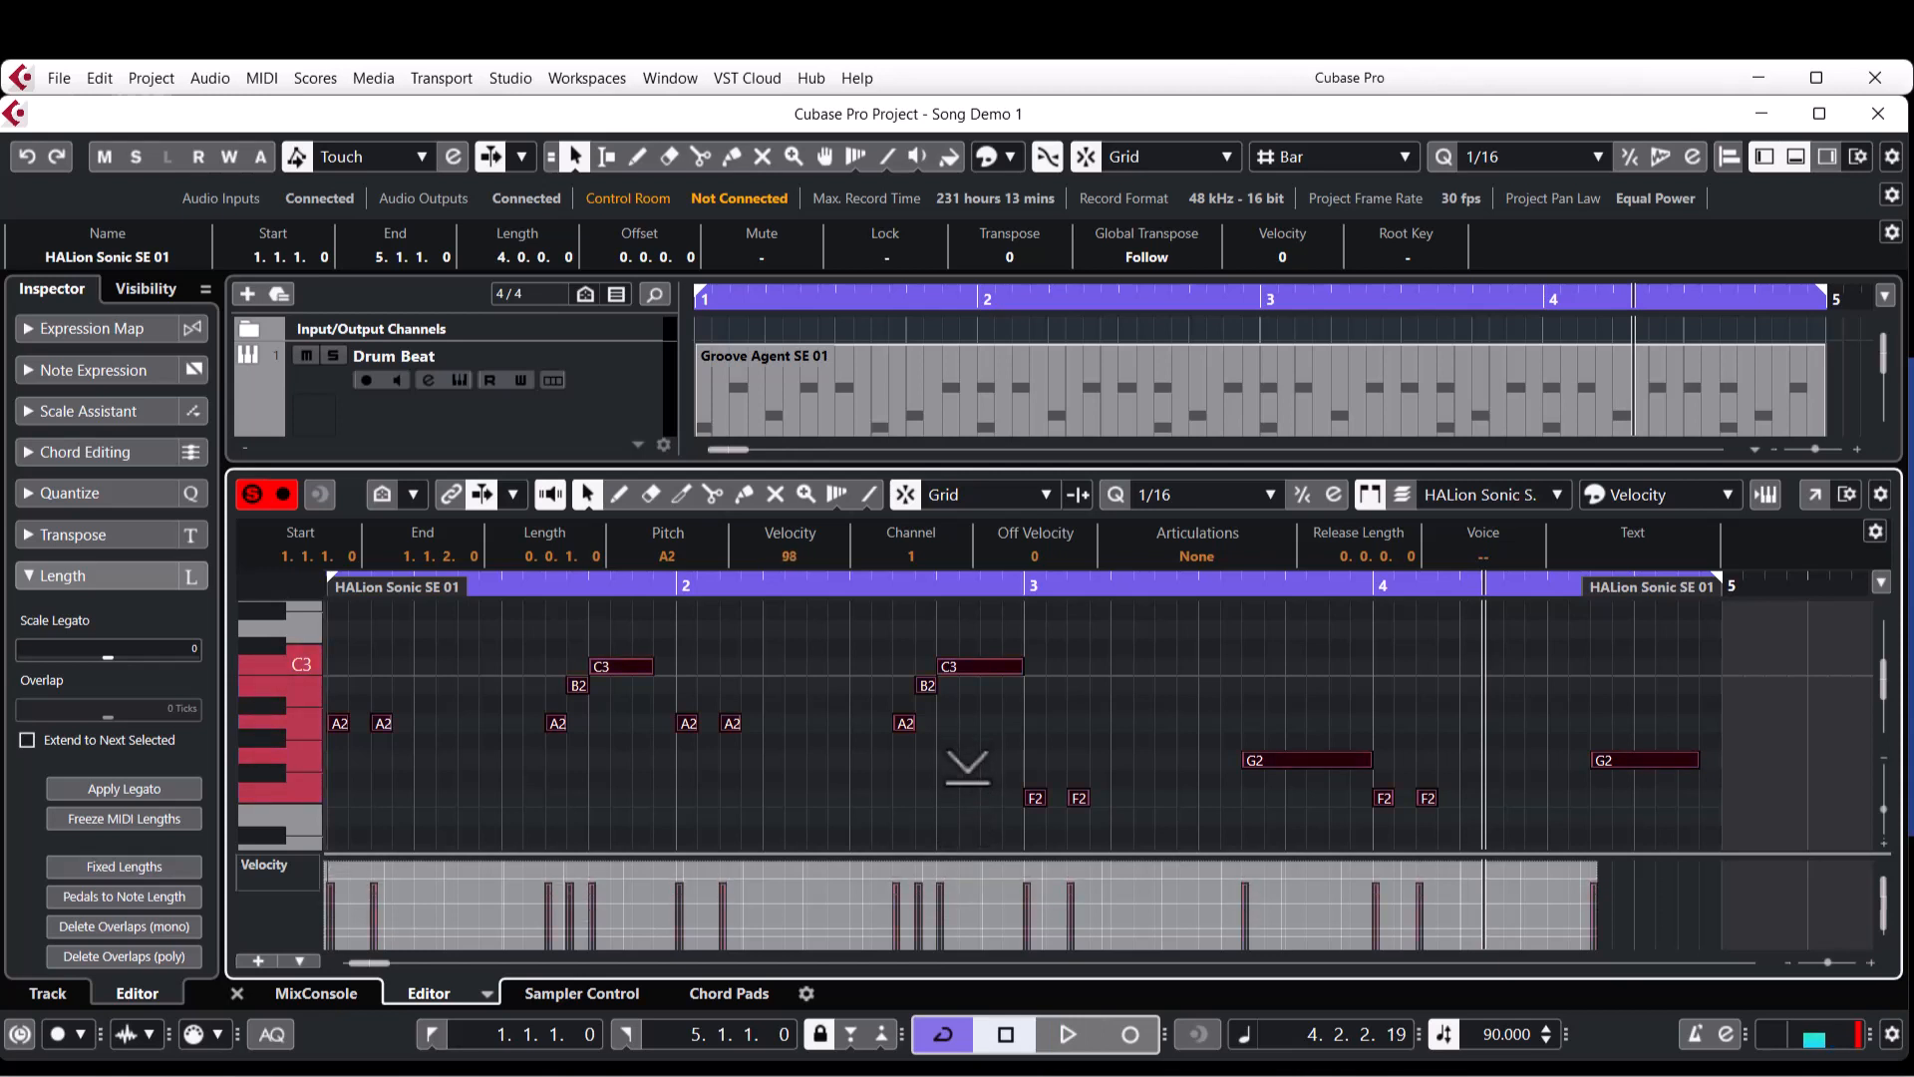
pyautogui.press('Home')
pyautogui.press('space')
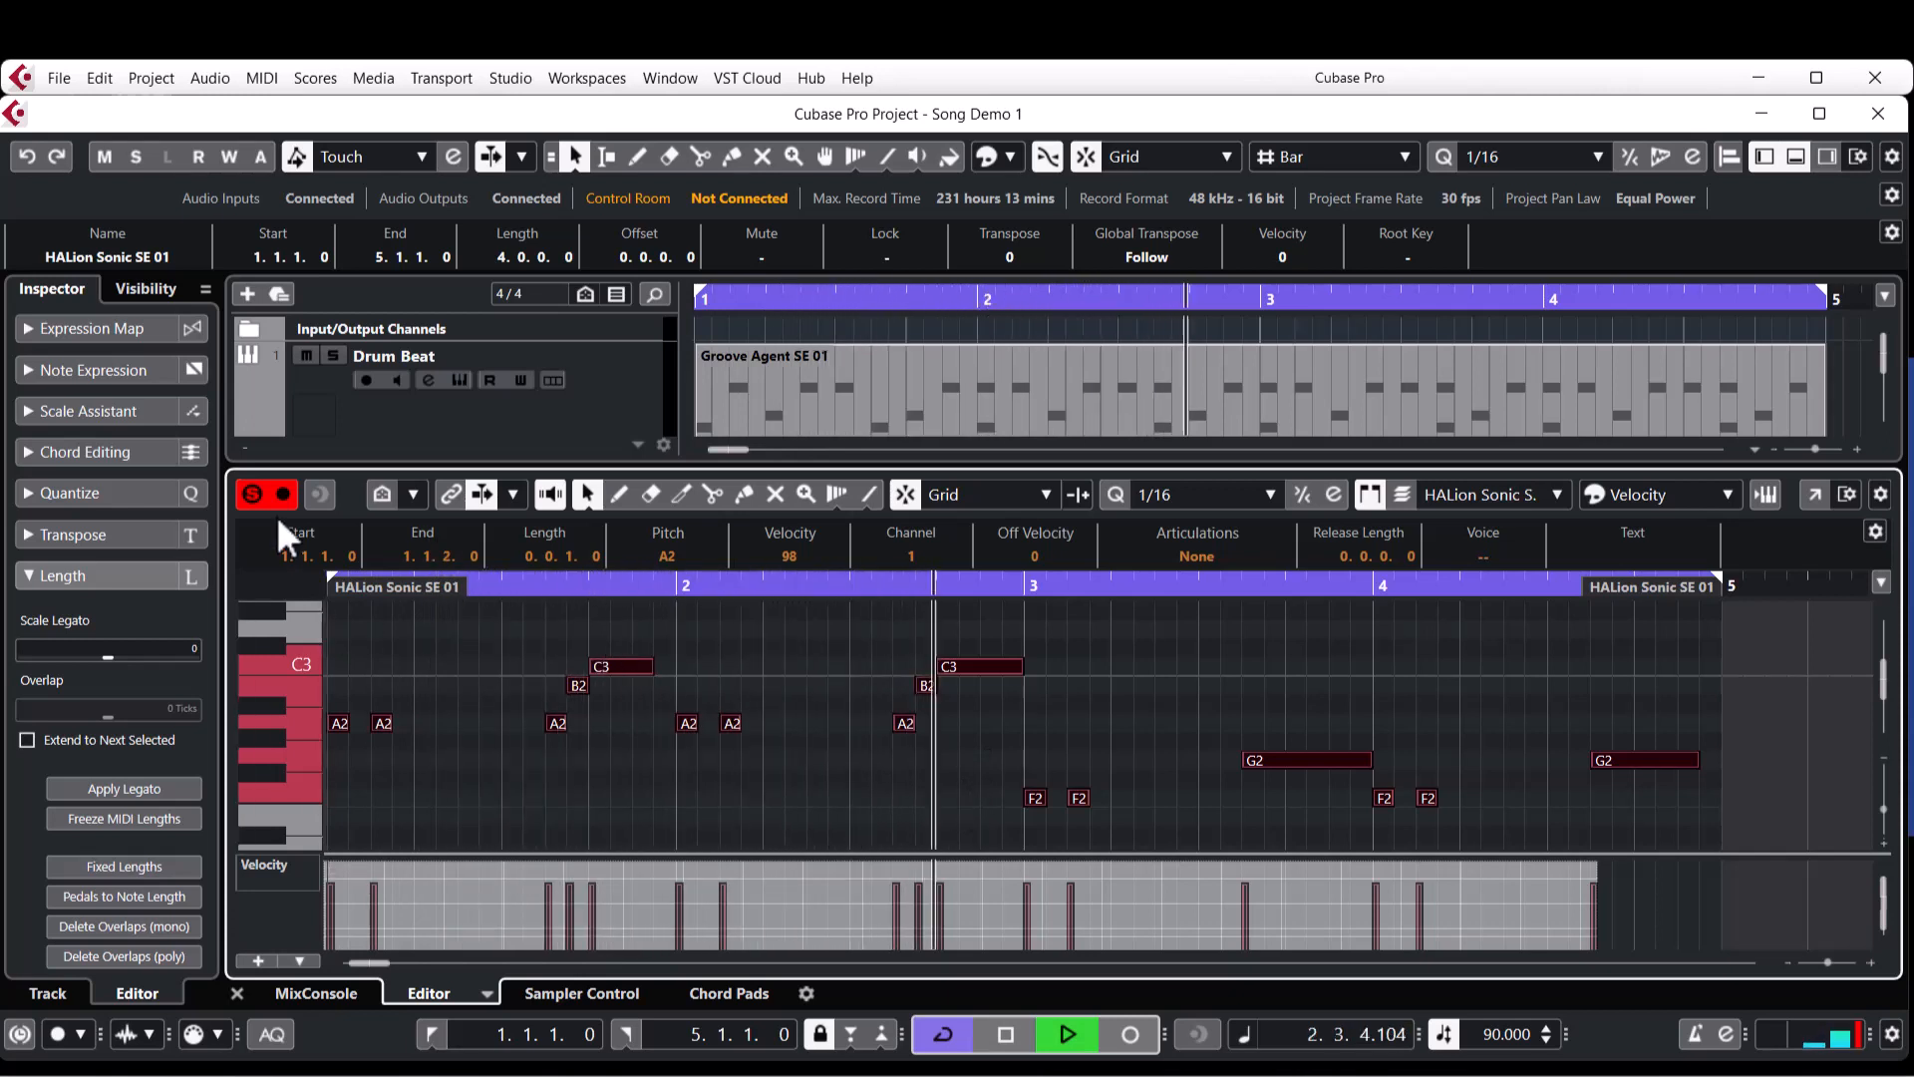
pyautogui.click(252, 495)
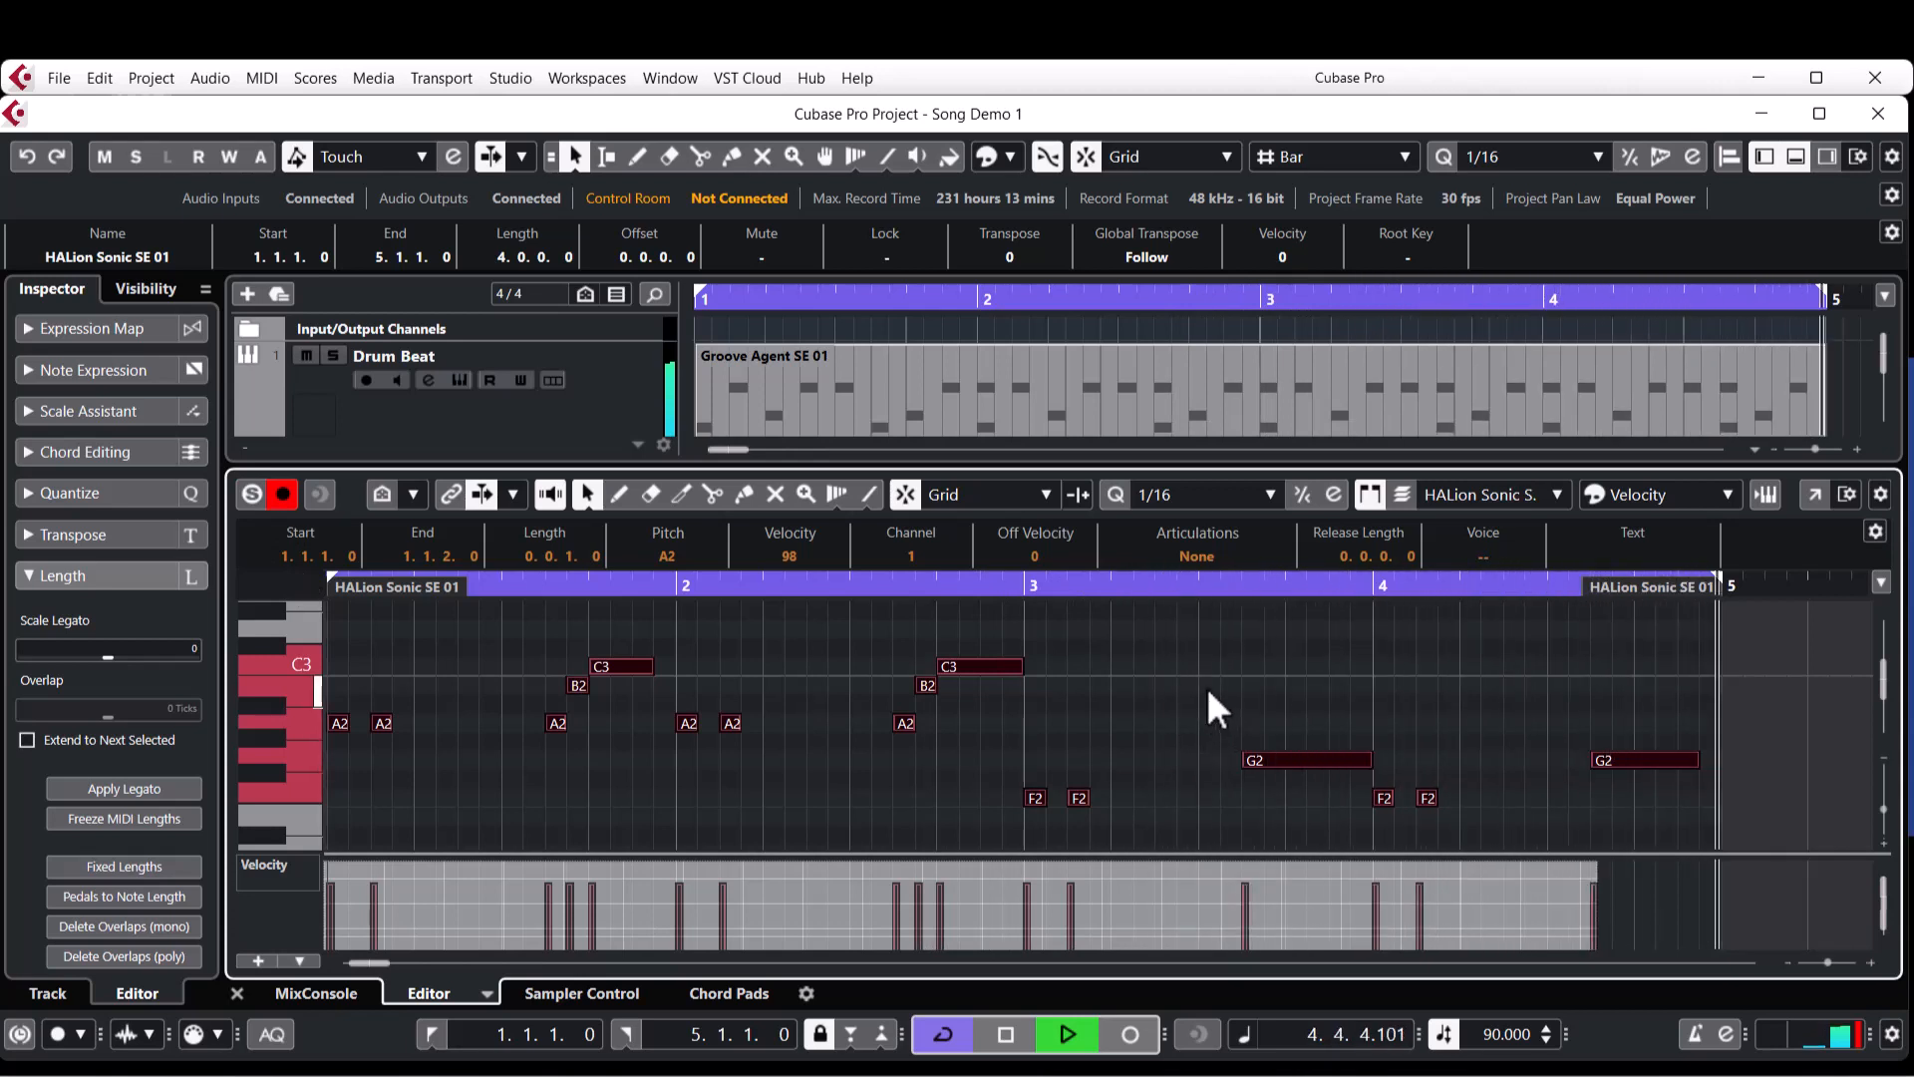
pyautogui.press('space')
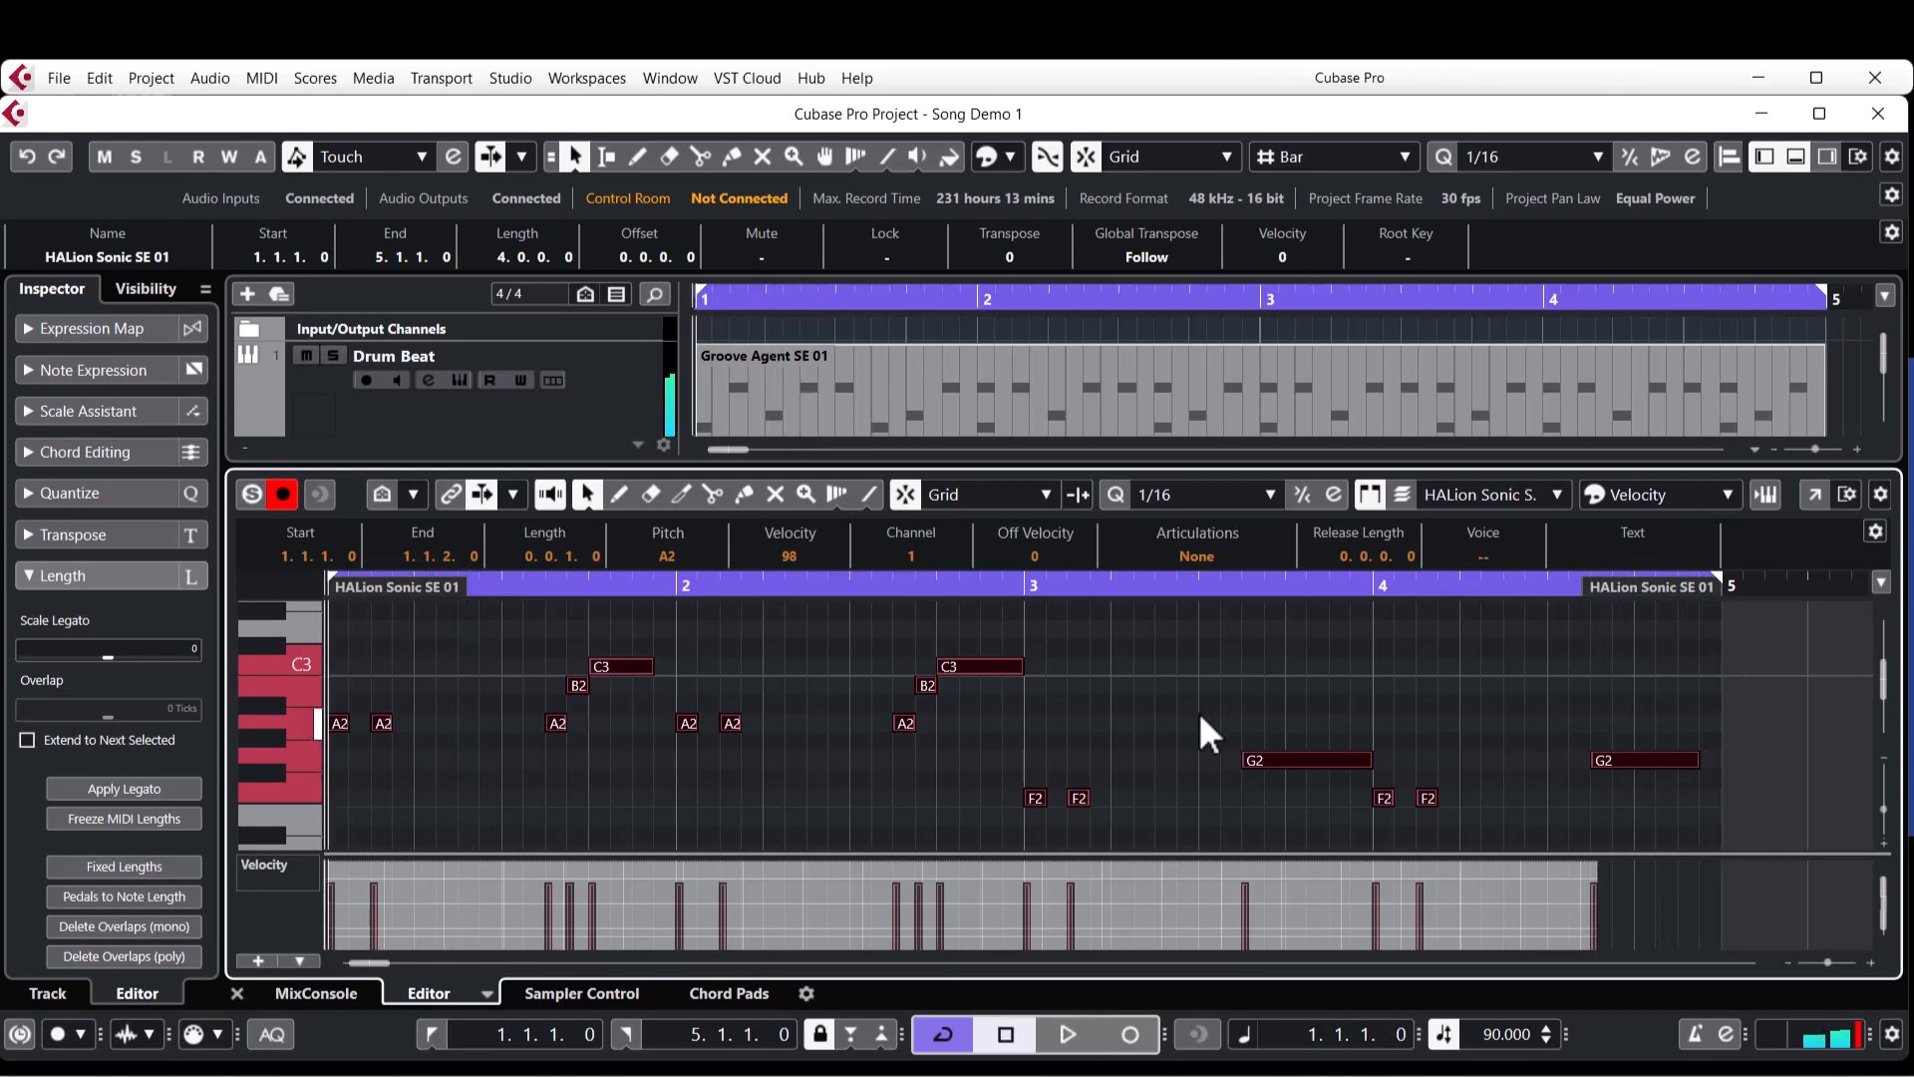
pyautogui.click(1209, 702)
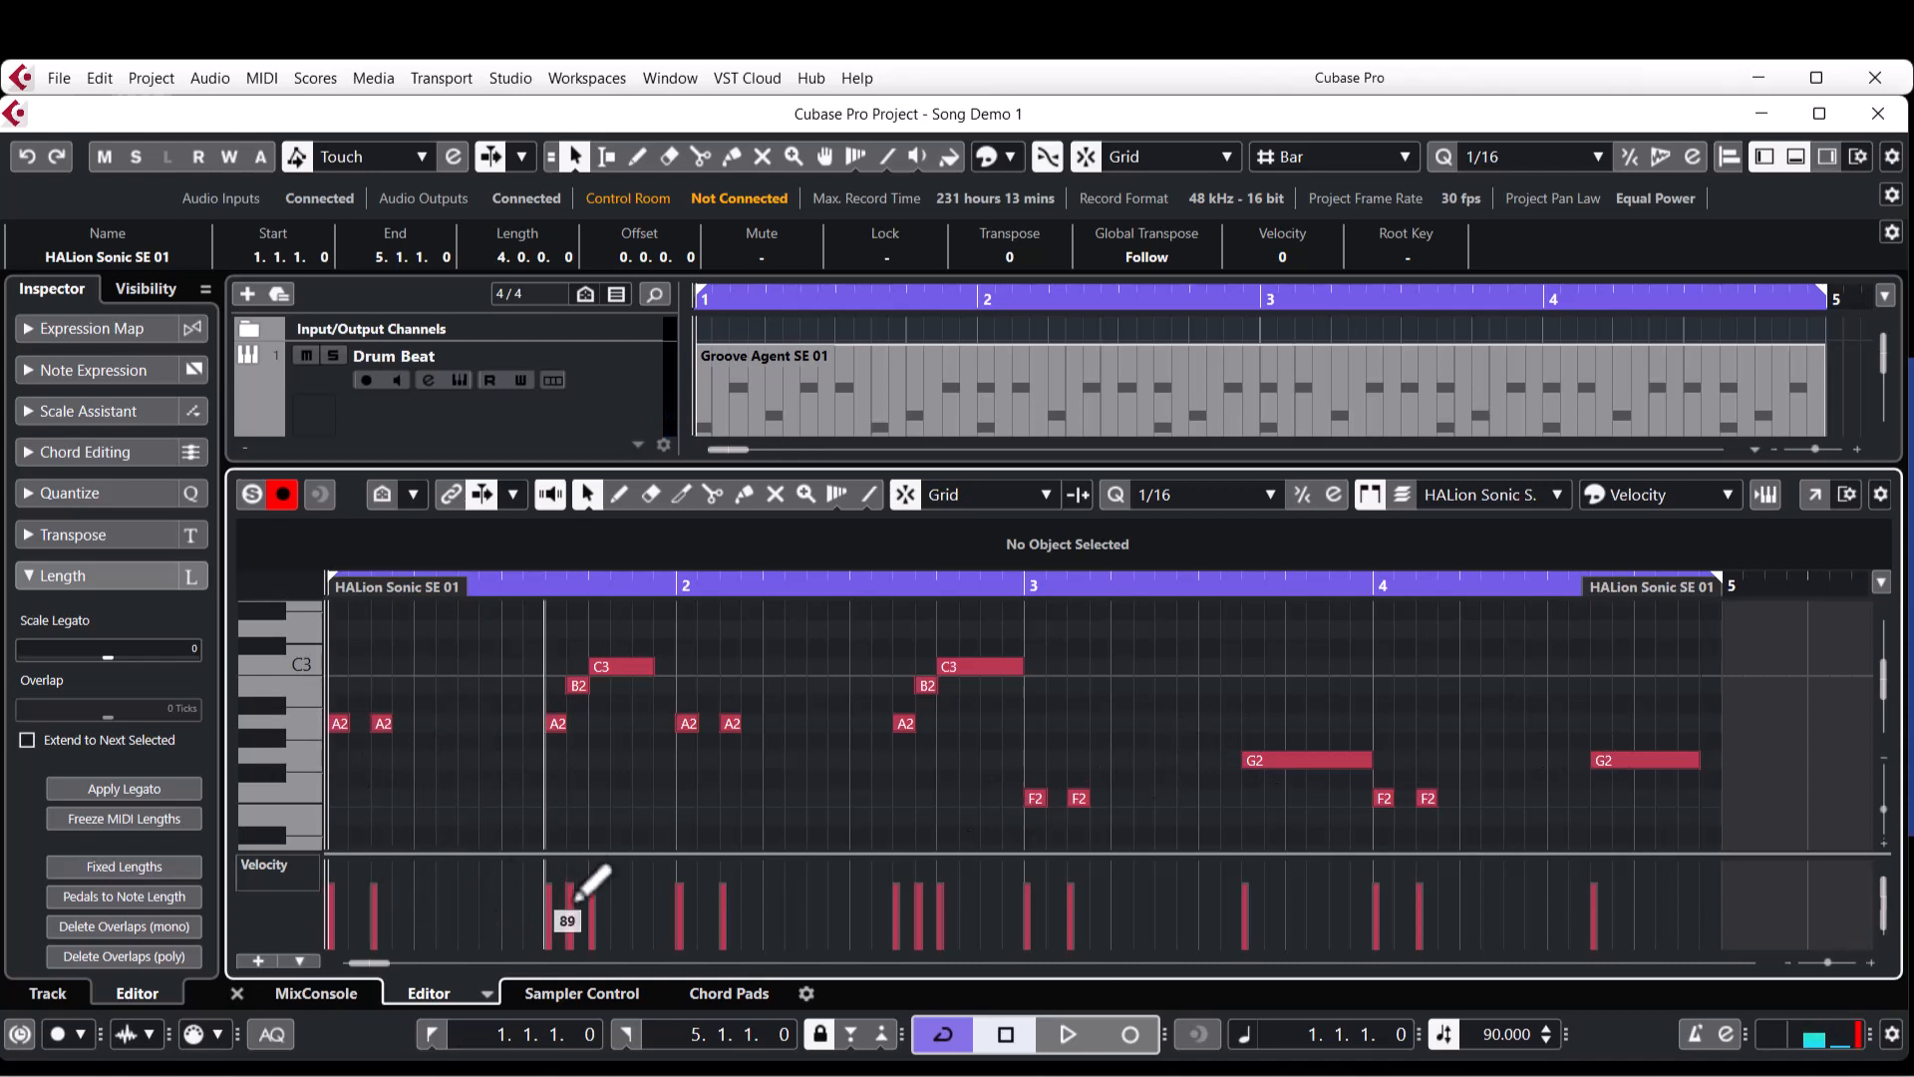
# Close the editor, add one HALion Sonic SE instrument track routed to Stereo Out, and filter its sounds to the Bass category.
pyautogui.click(240, 992)
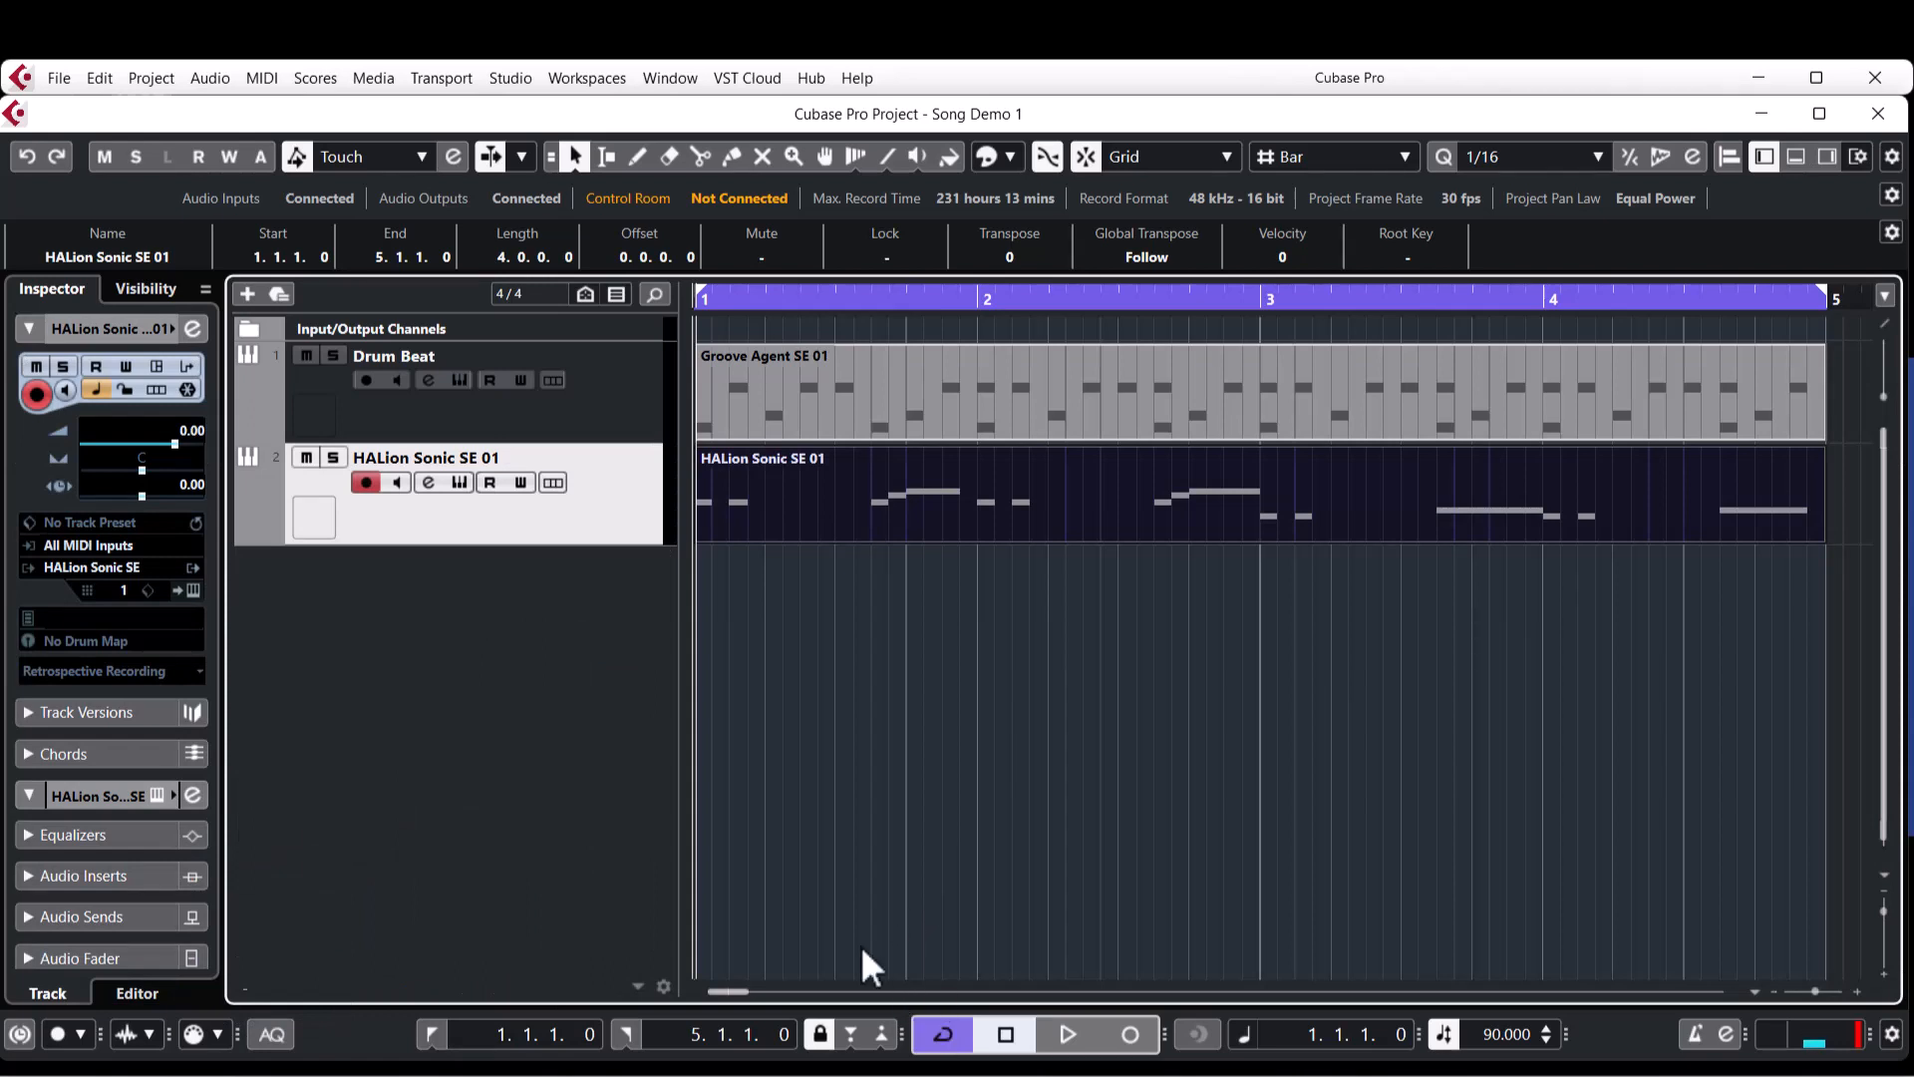
pyautogui.click(1273, 686)
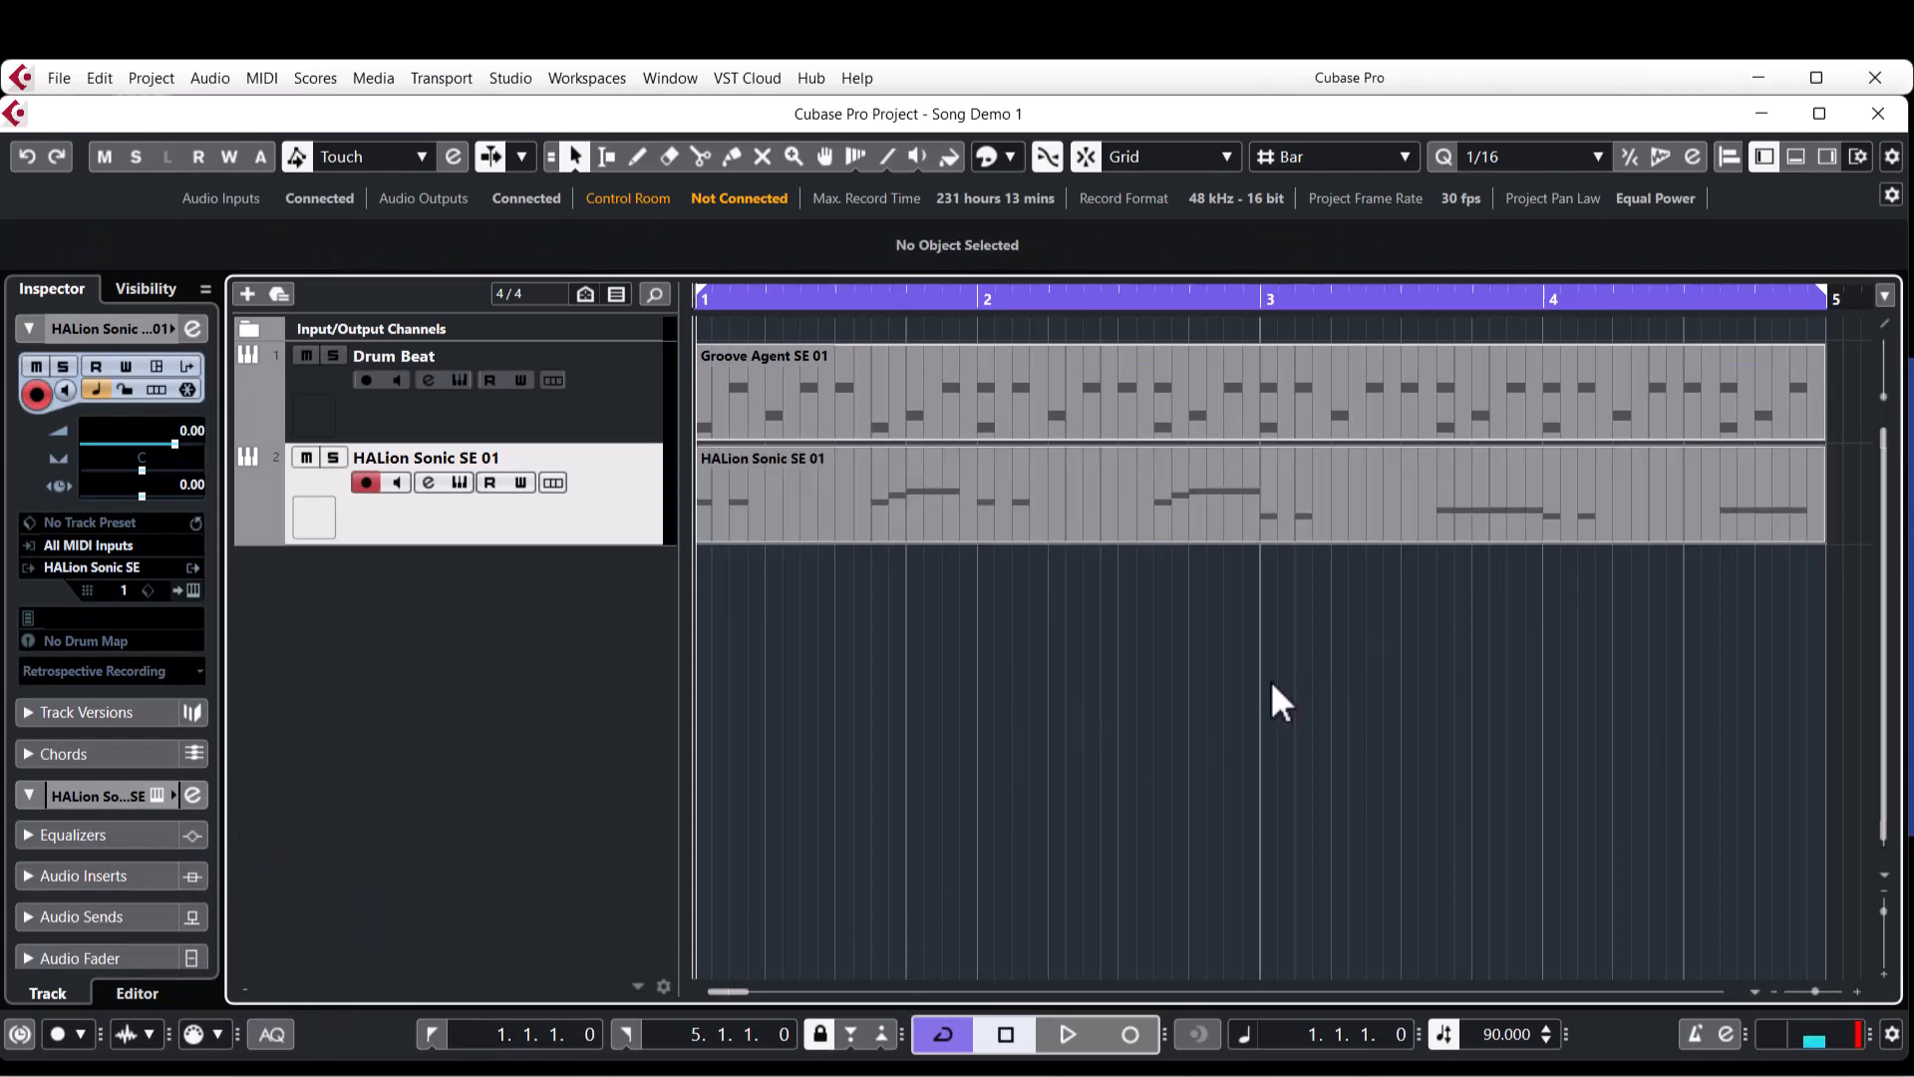
pyautogui.rightClick(510, 603)
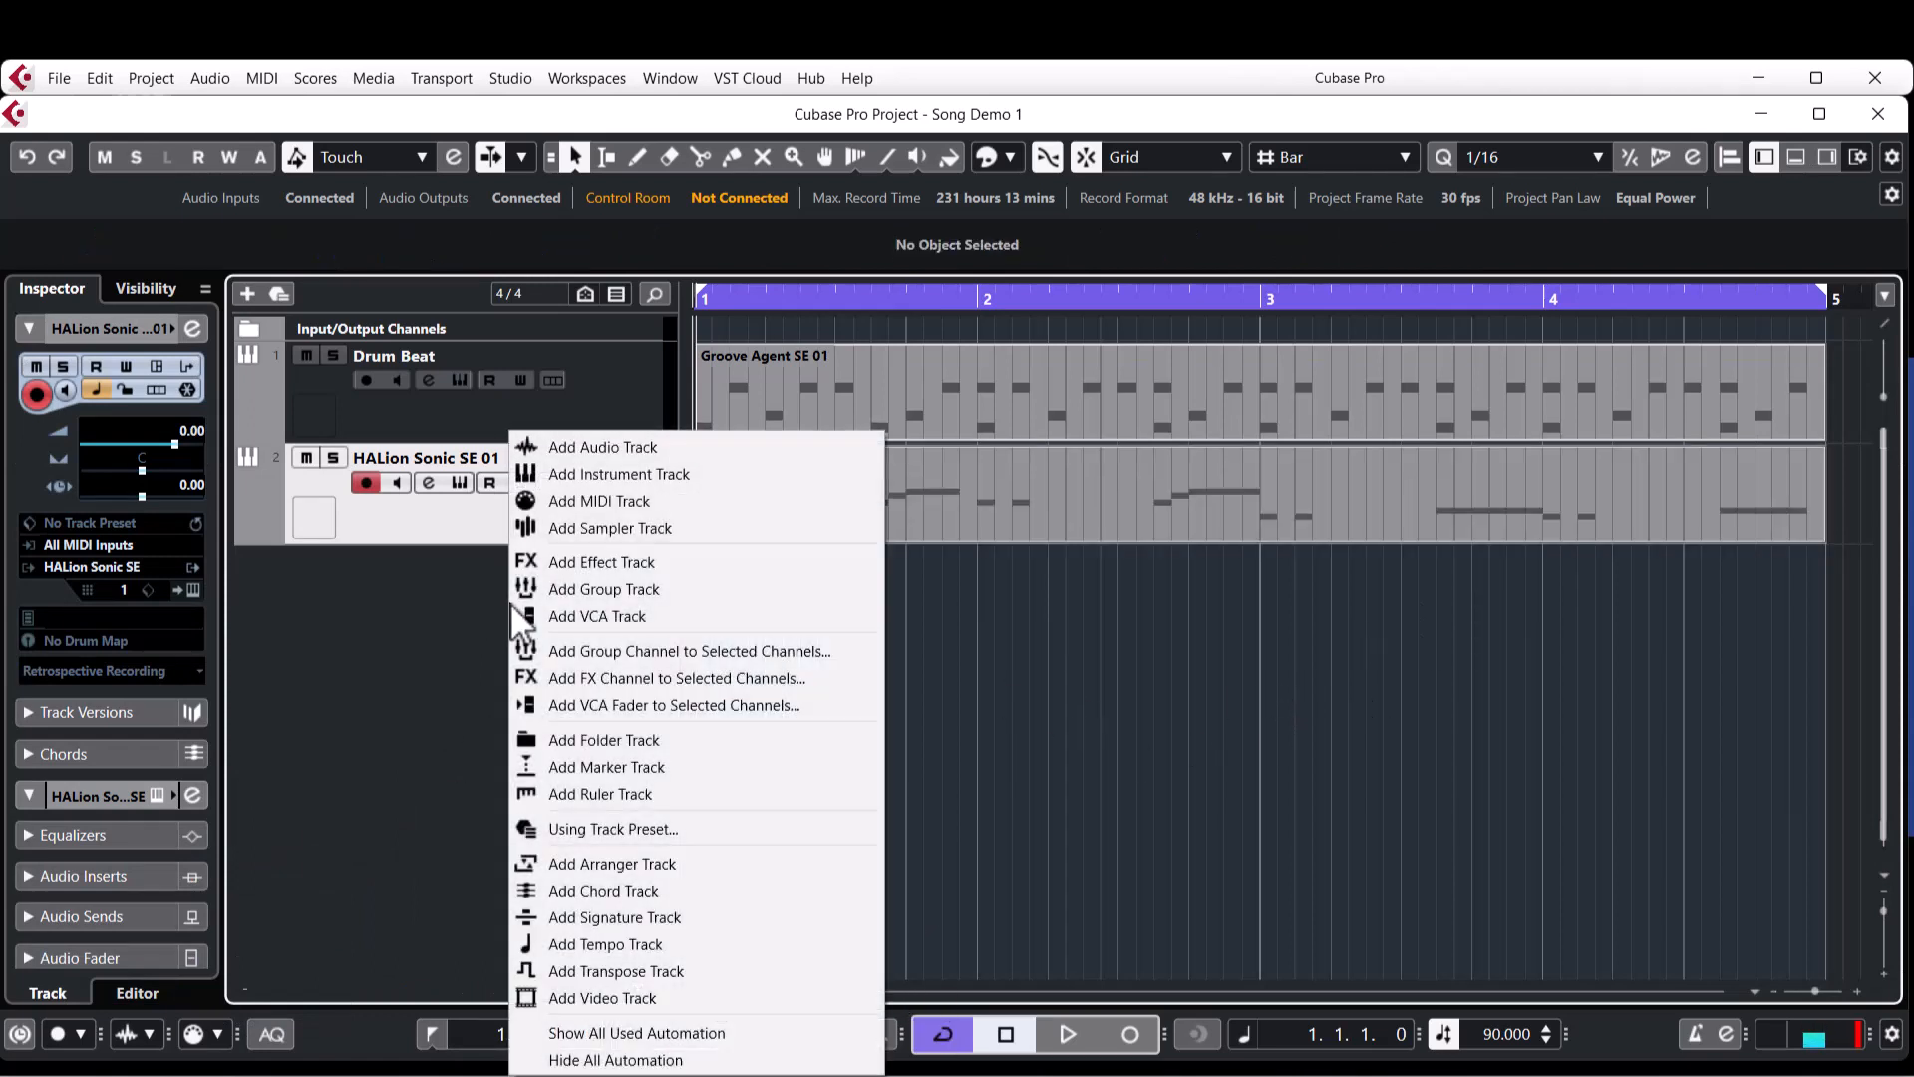
pyautogui.click(666, 482)
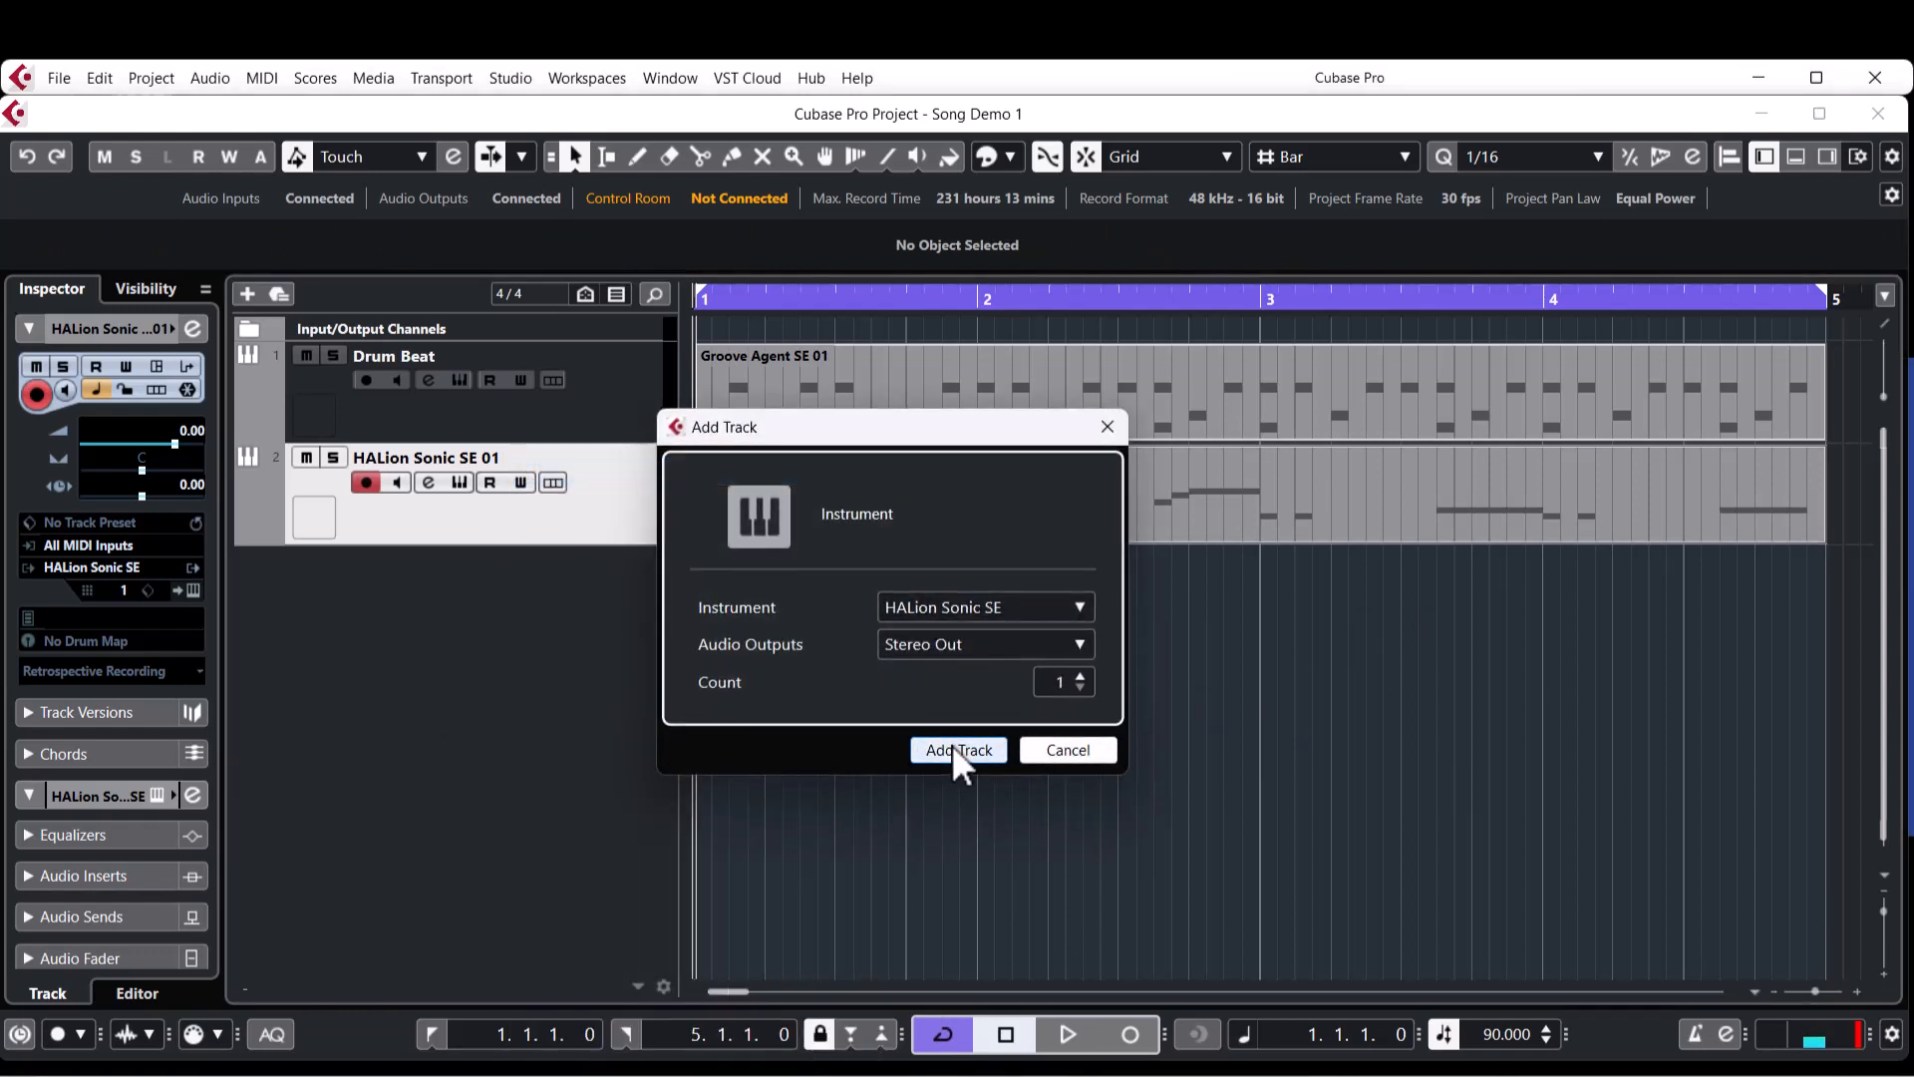
pyautogui.click(953, 745)
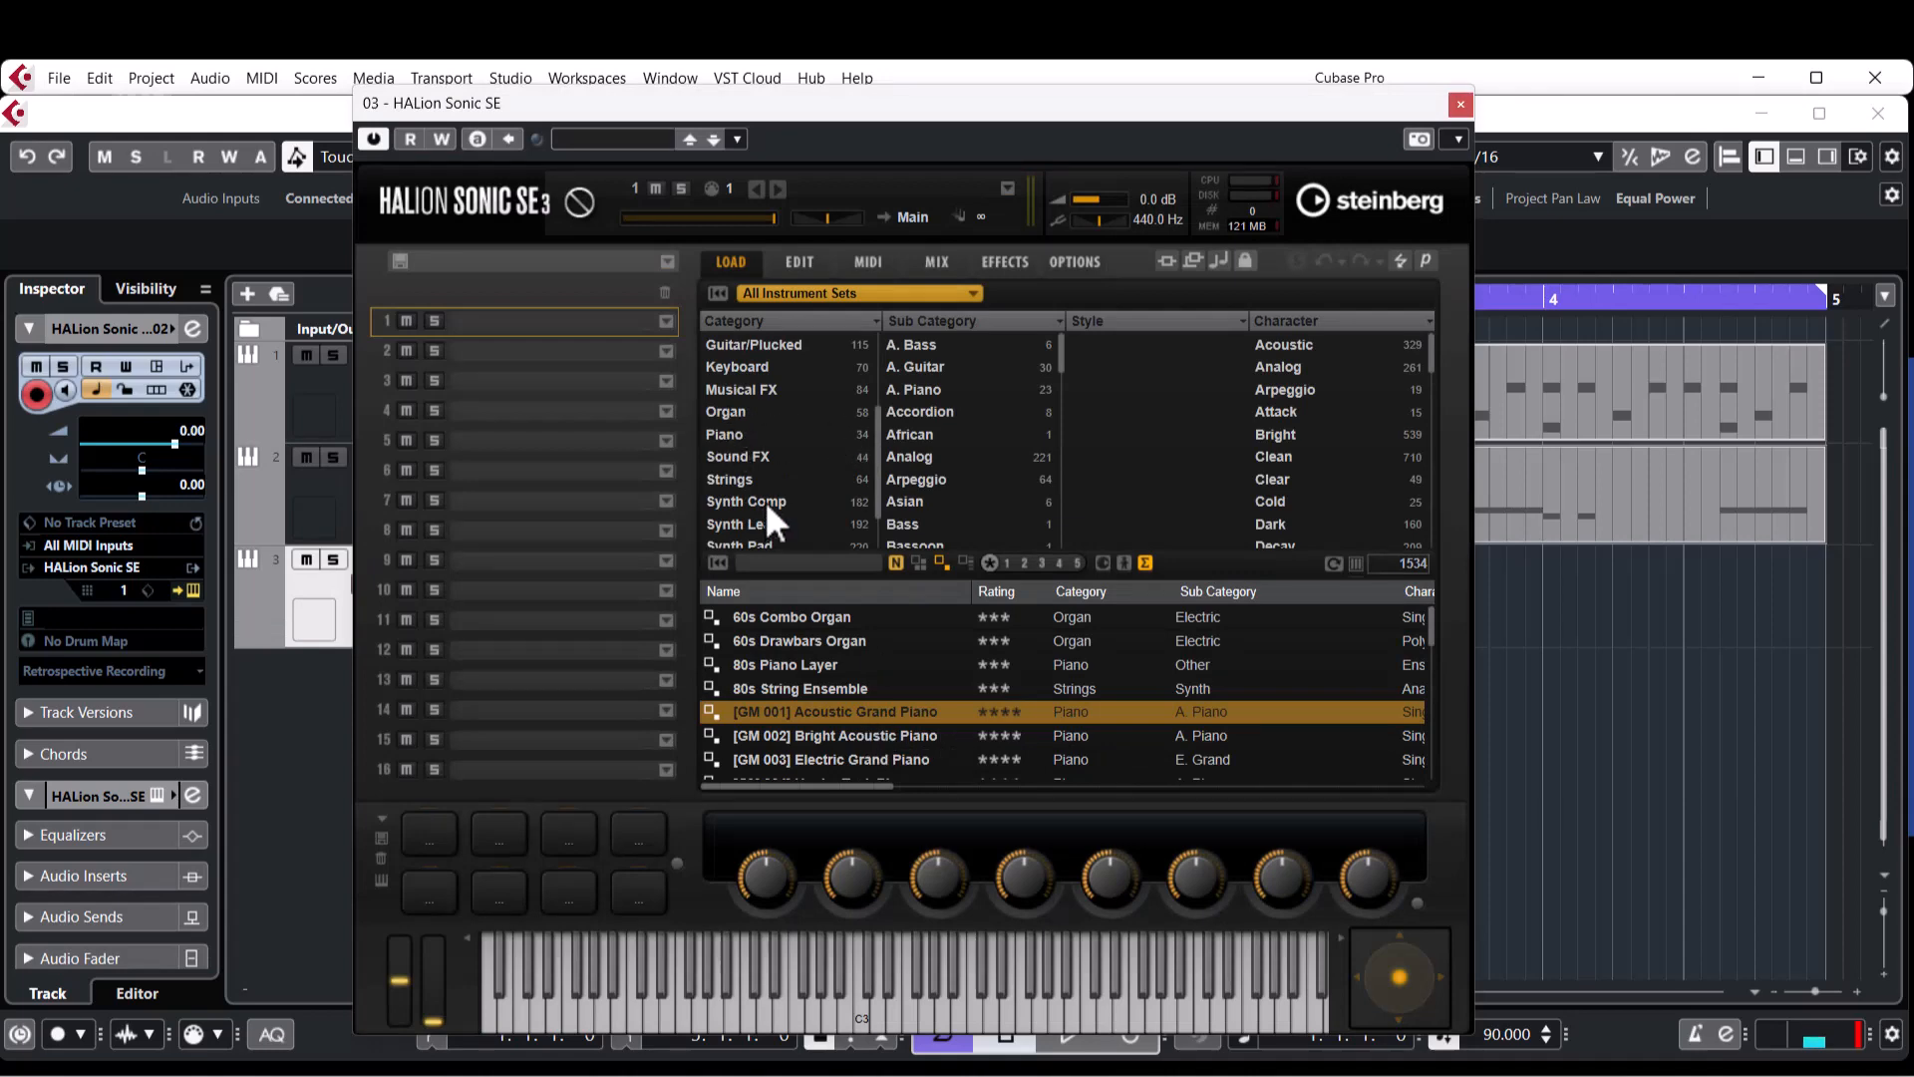
pyautogui.scroll(2, 757, 501)
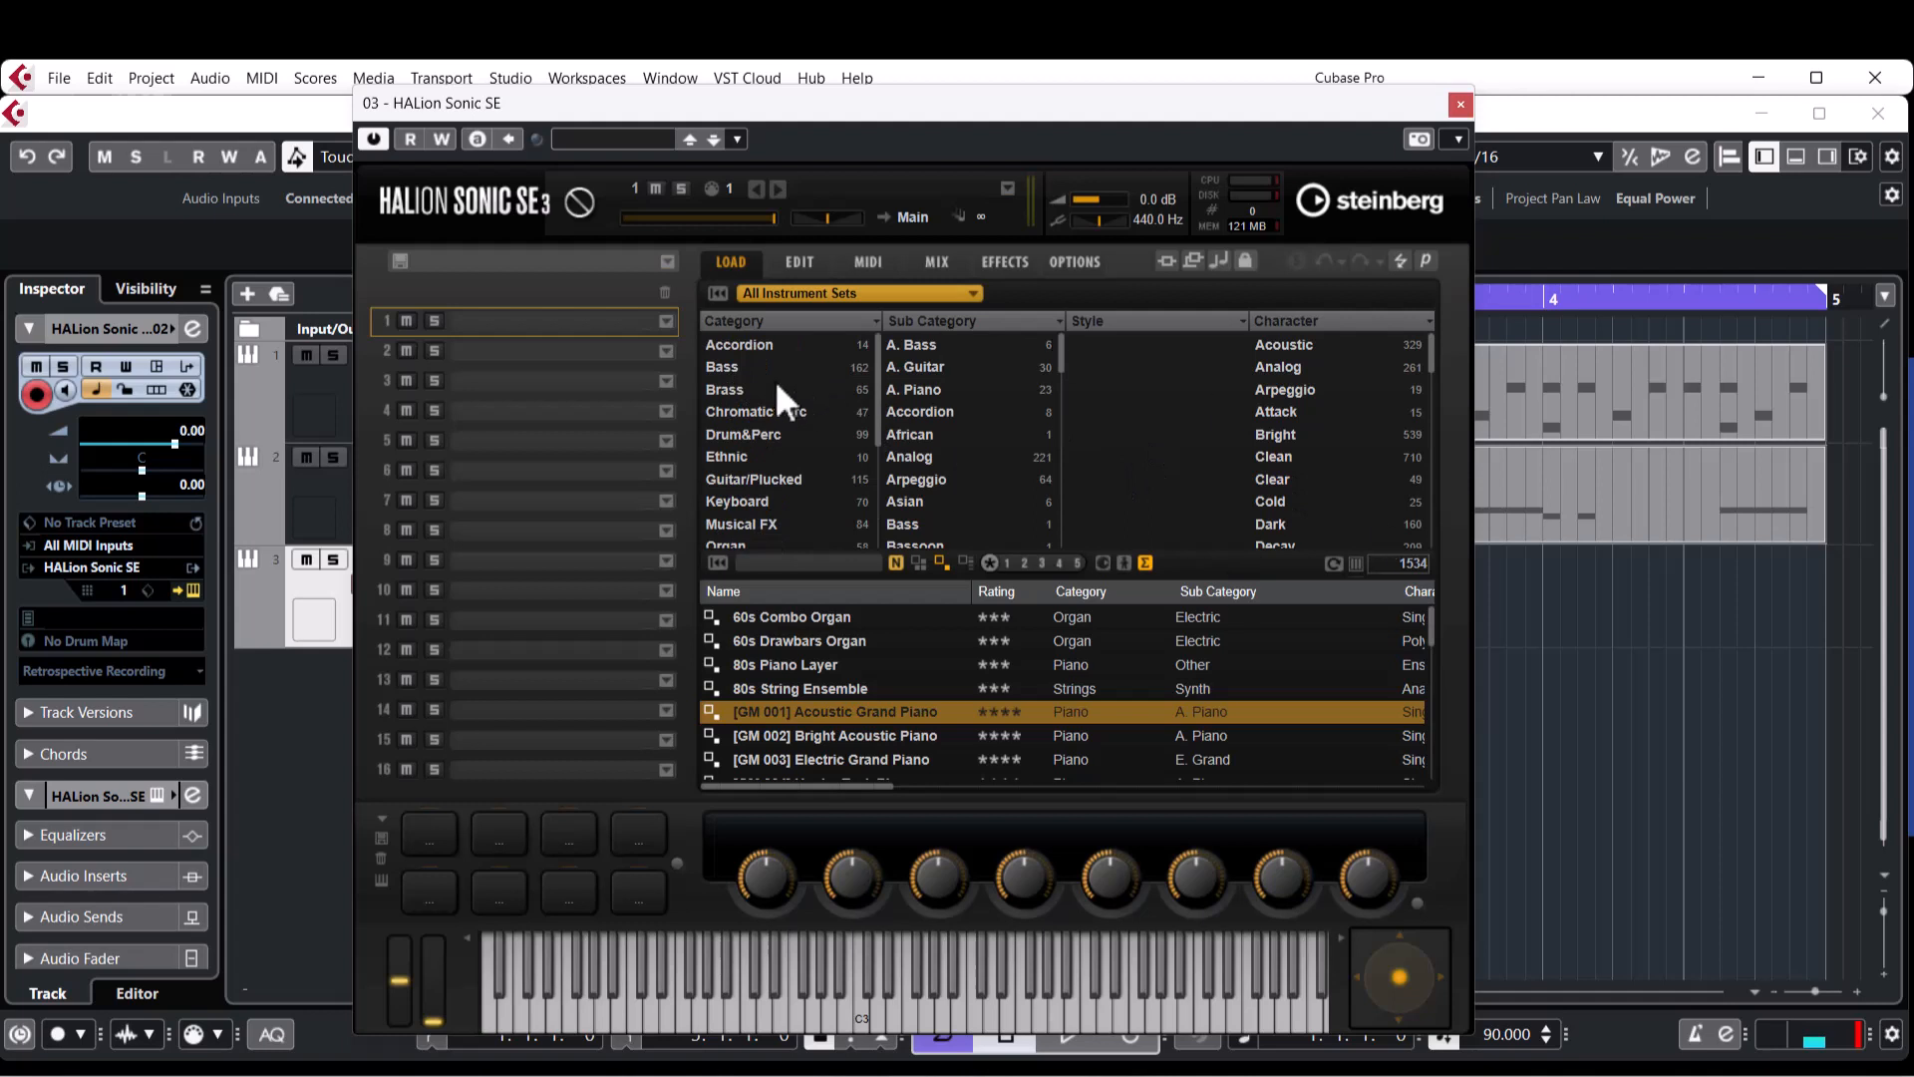
pyautogui.click(725, 365)
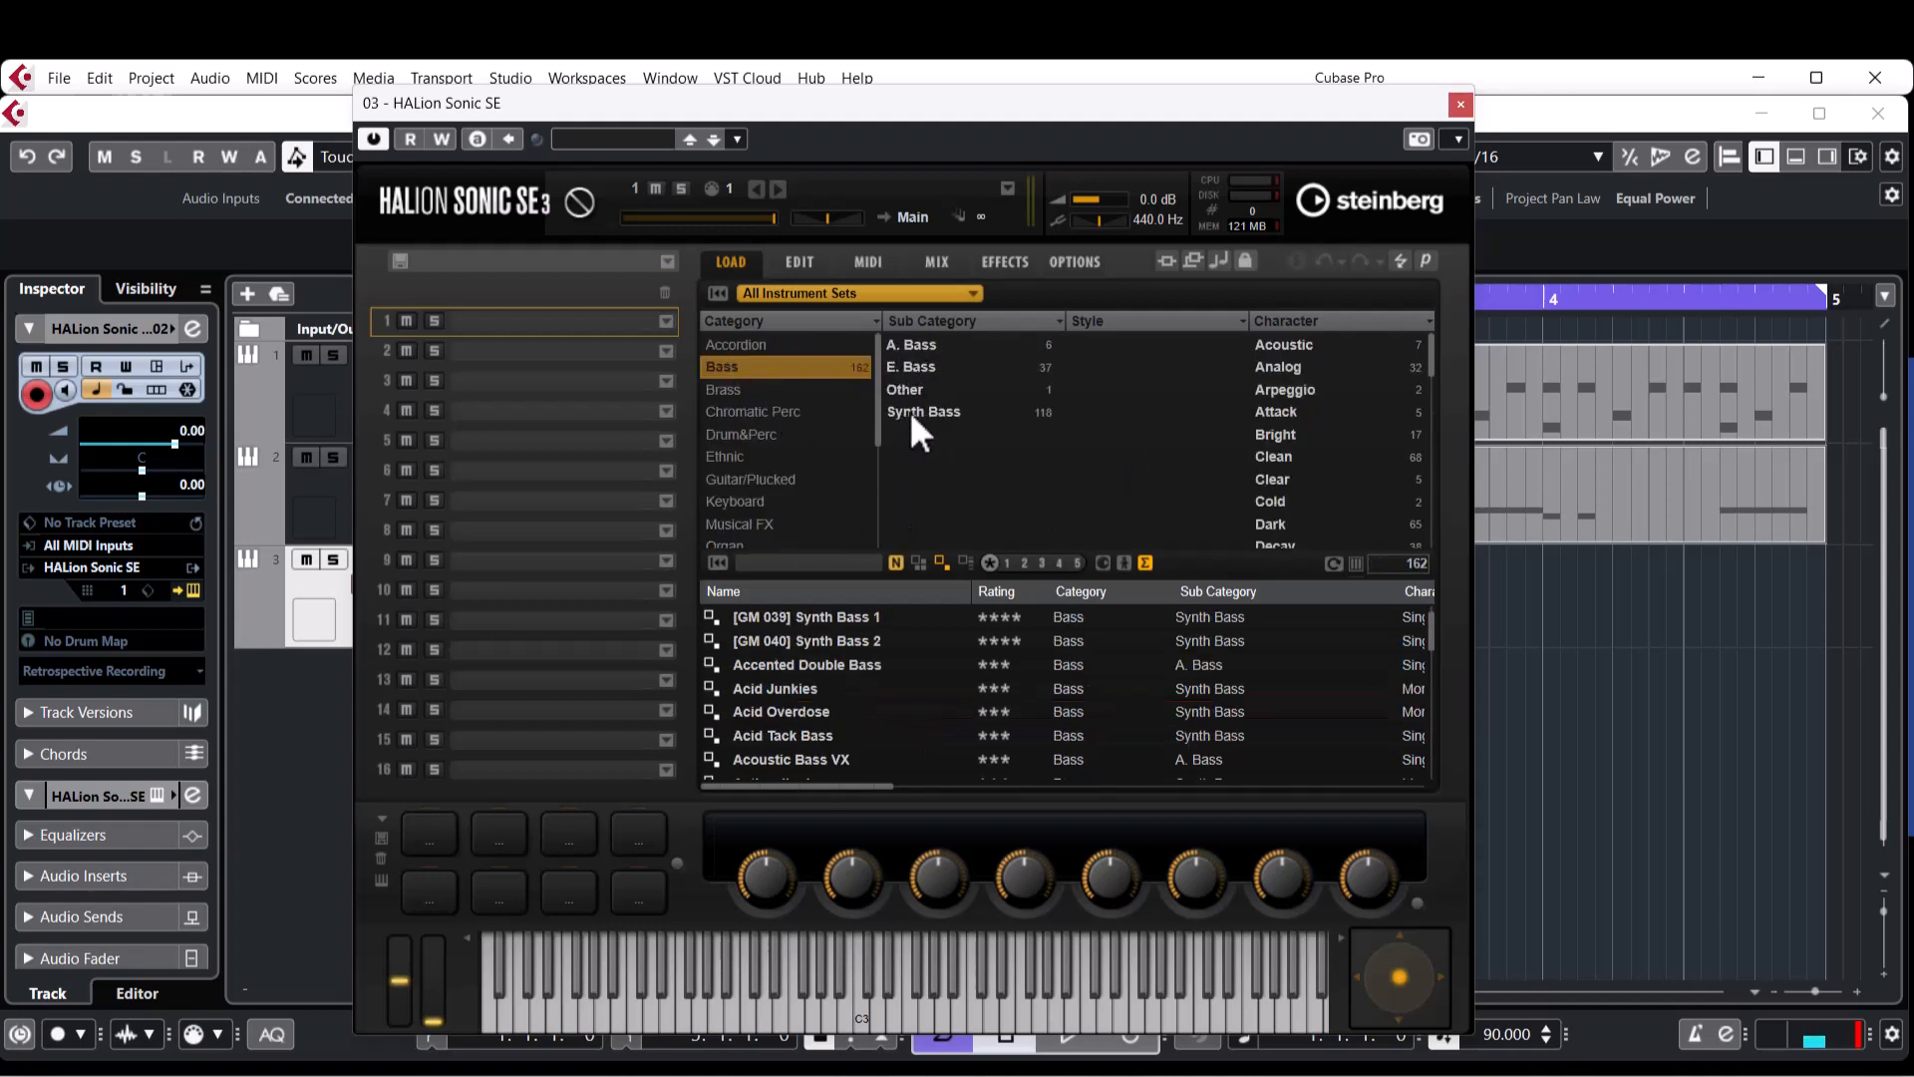
# Browse the bass presets by the Analog and Acoustic character filters, and clear both filters.
pyautogui.click(1290, 367)
pyautogui.scroll(-6, 947, 732)
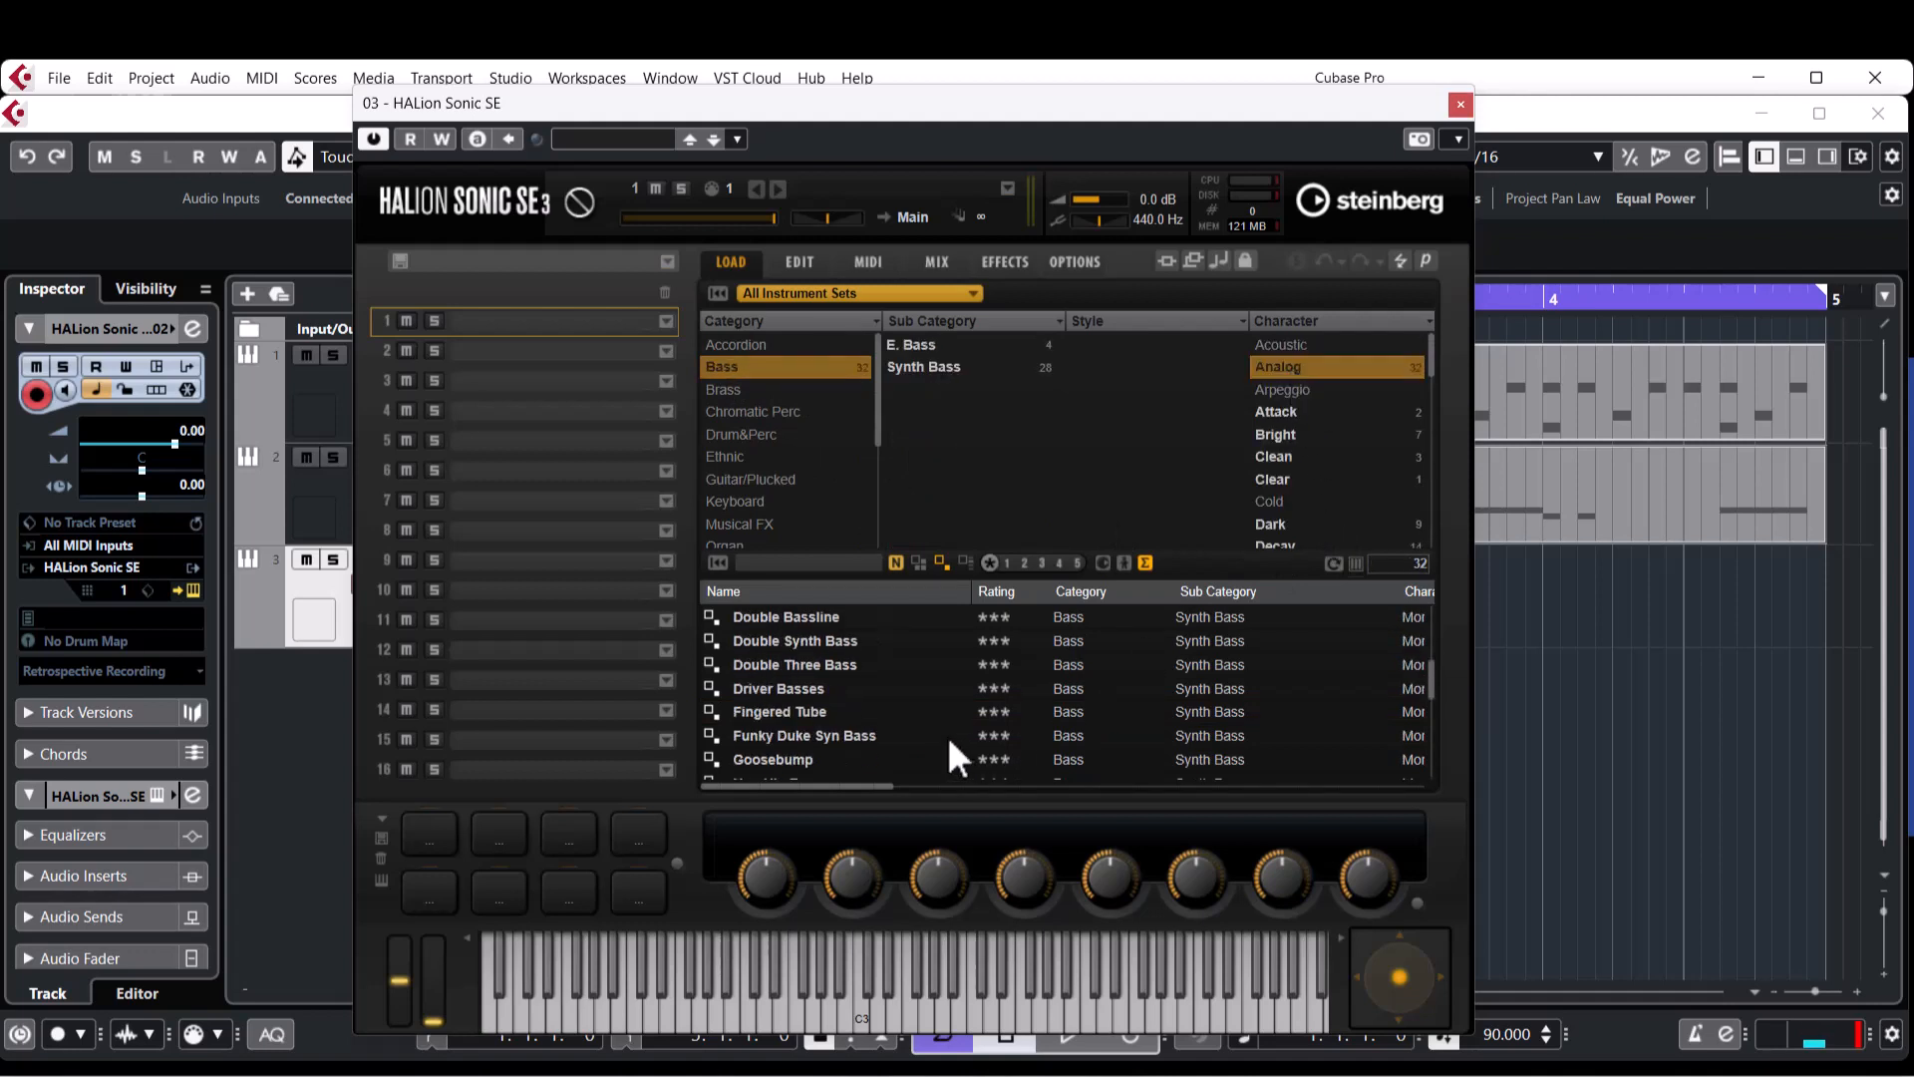
pyautogui.scroll(6, 935, 727)
pyautogui.scroll(3, 939, 726)
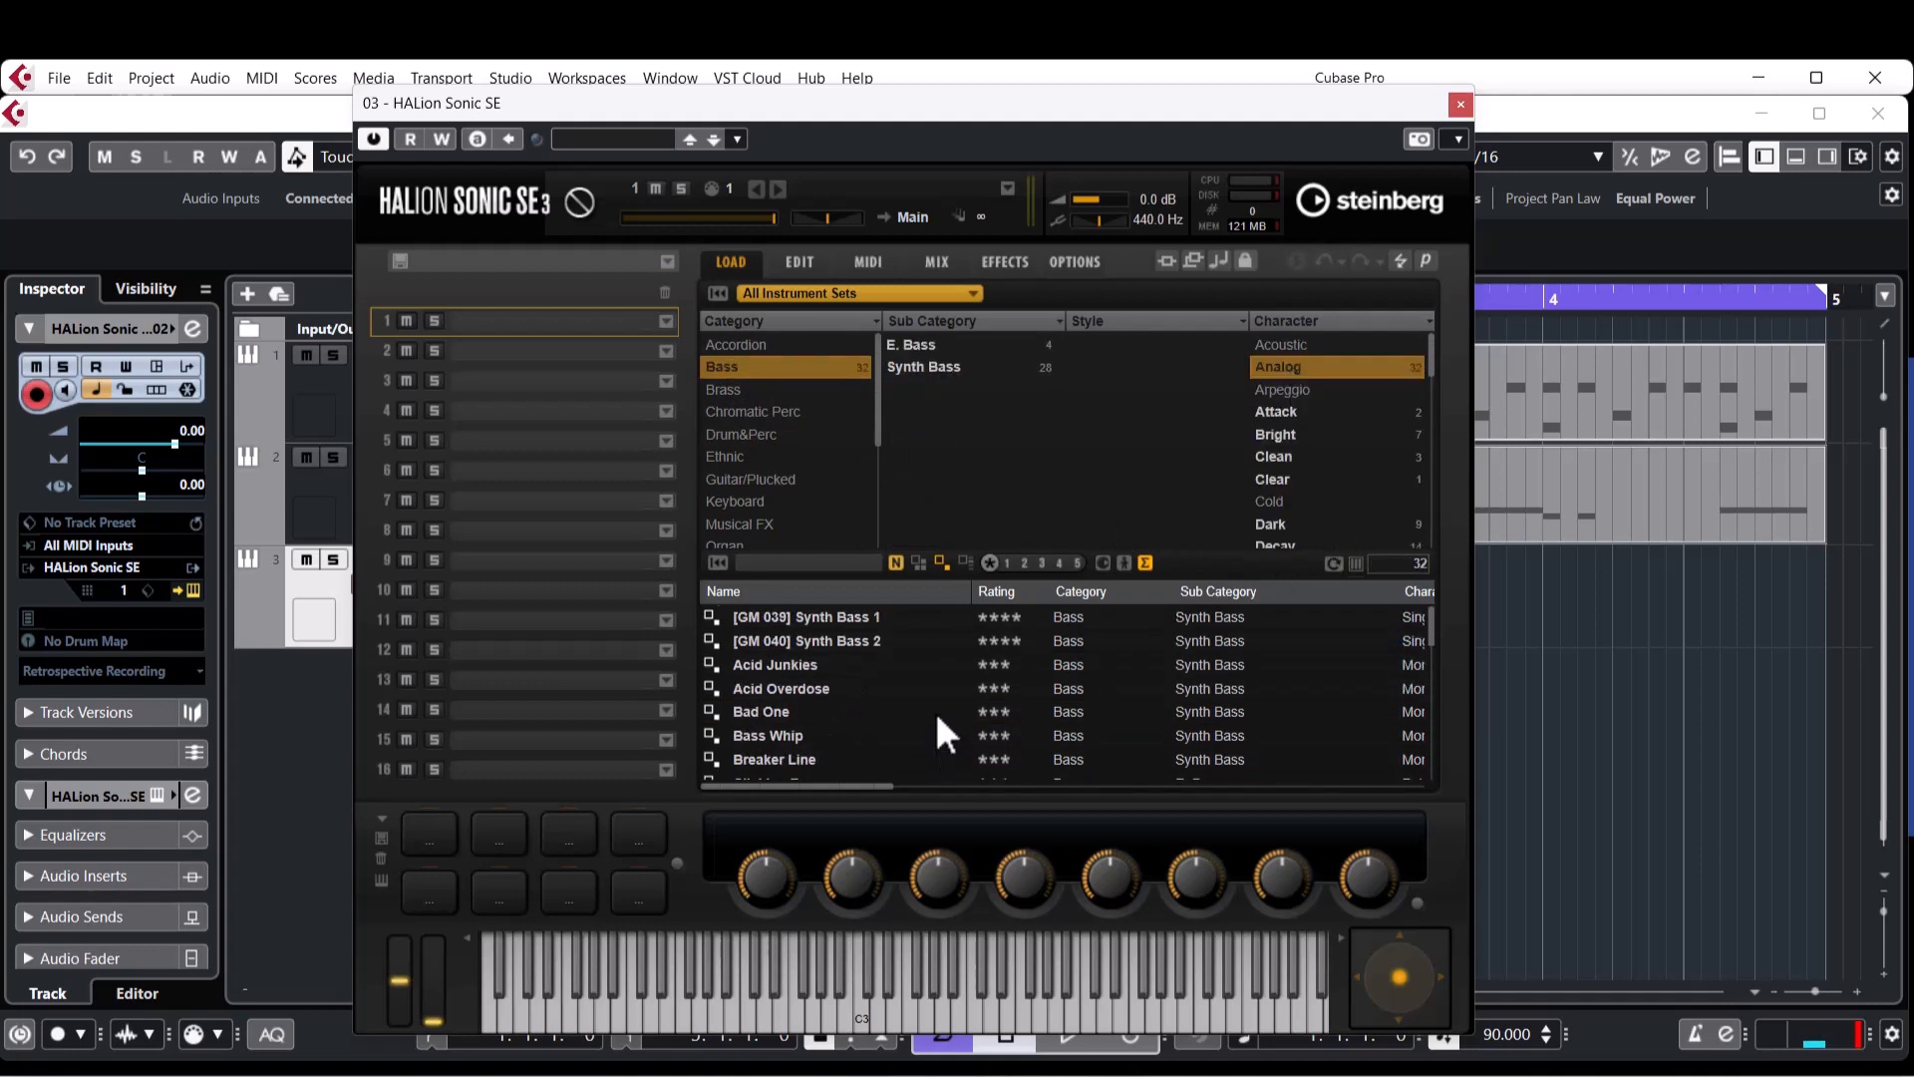
pyautogui.keyDown('ctrl'); pyautogui.click(1297, 347); pyautogui.keyUp('ctrl')
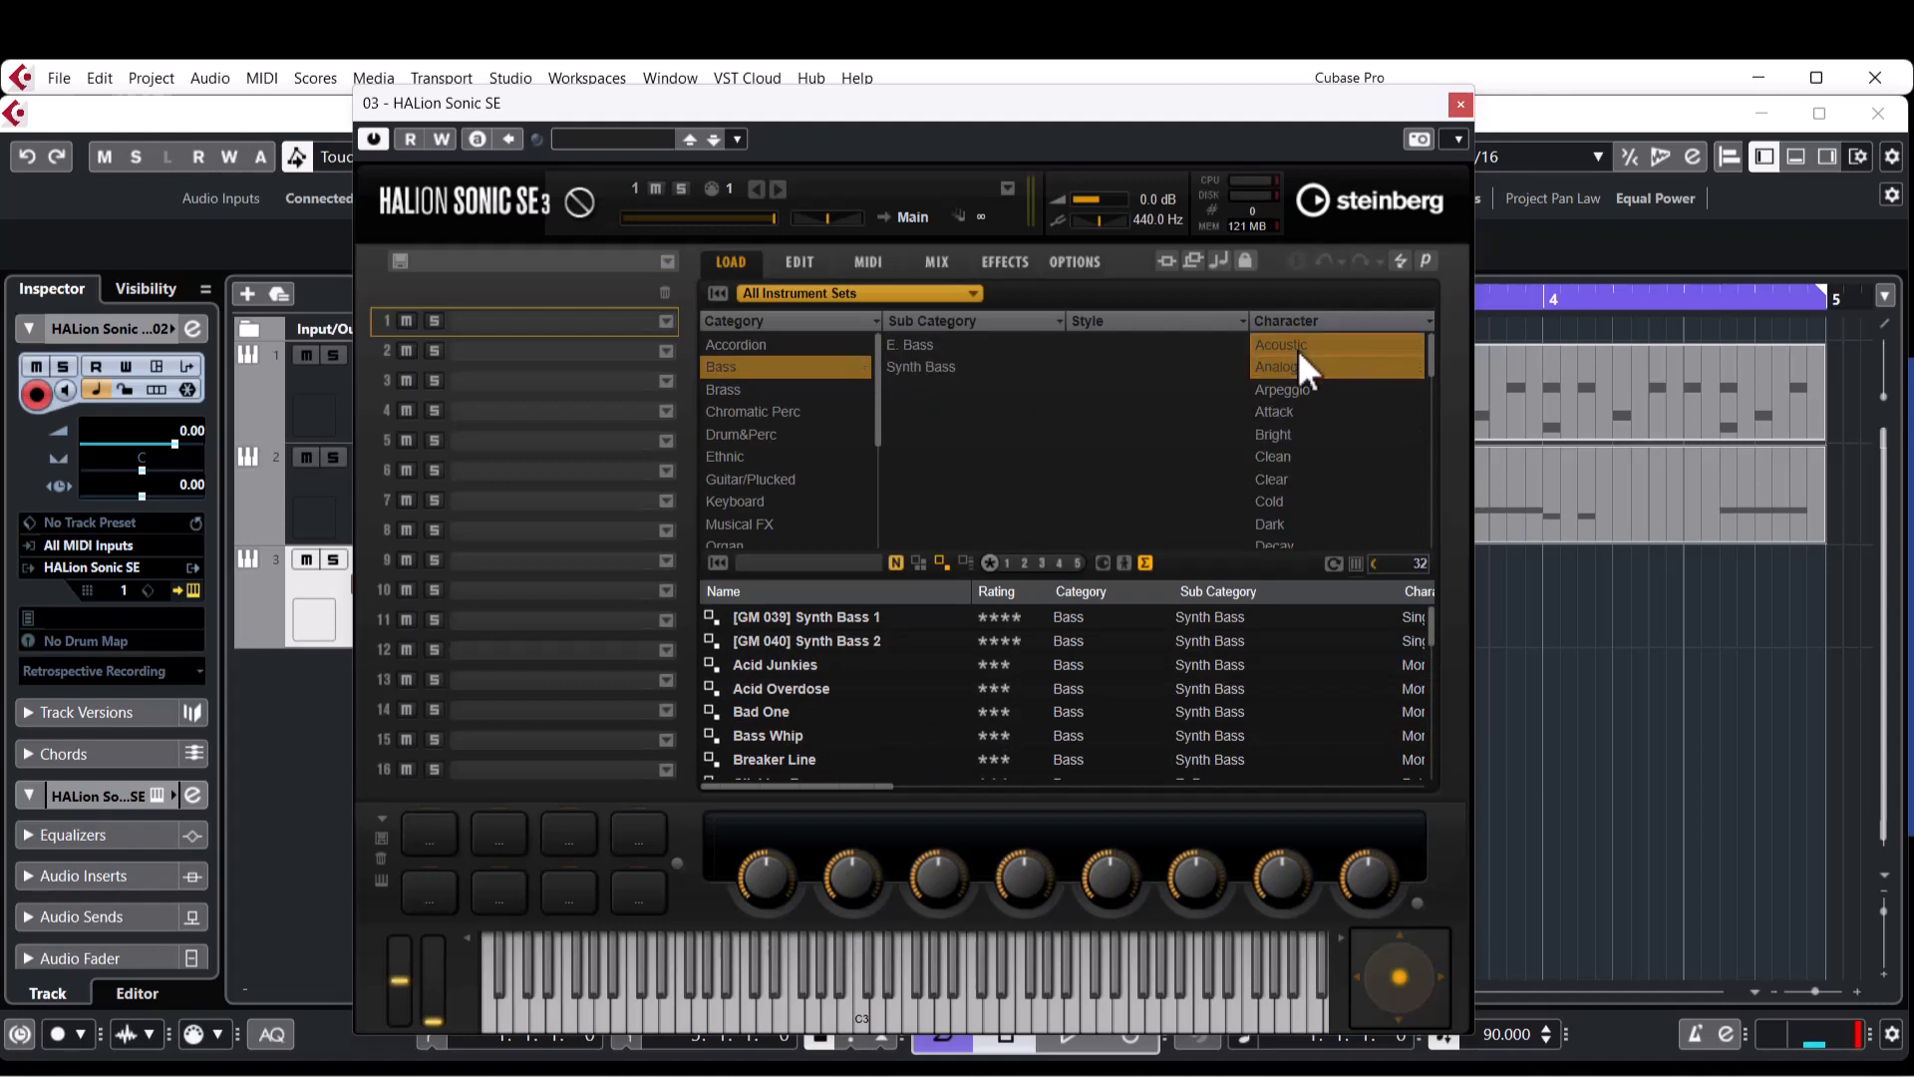
pyautogui.keyDown('ctrl'); pyautogui.click(1288, 369); pyautogui.keyUp('ctrl')
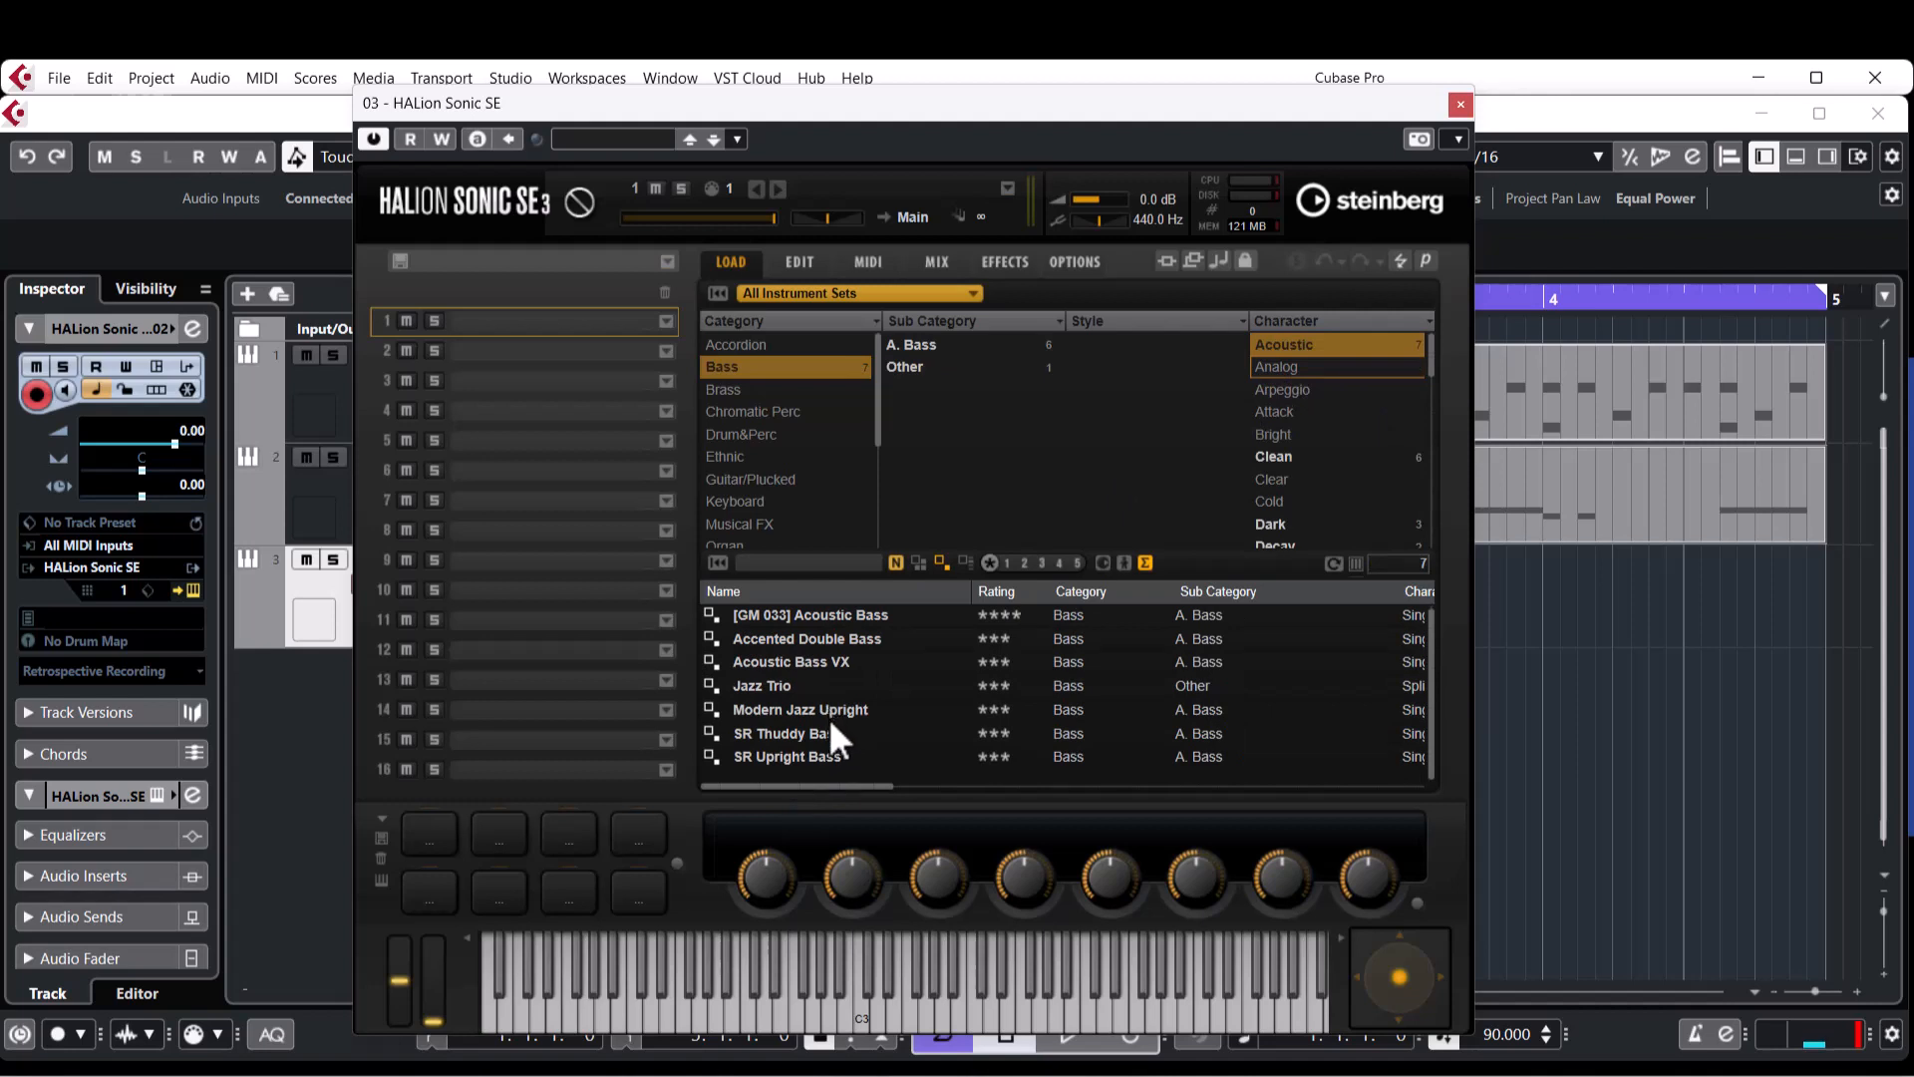
pyautogui.keyDown('ctrl'); pyautogui.click(1303, 341); pyautogui.keyUp('ctrl')
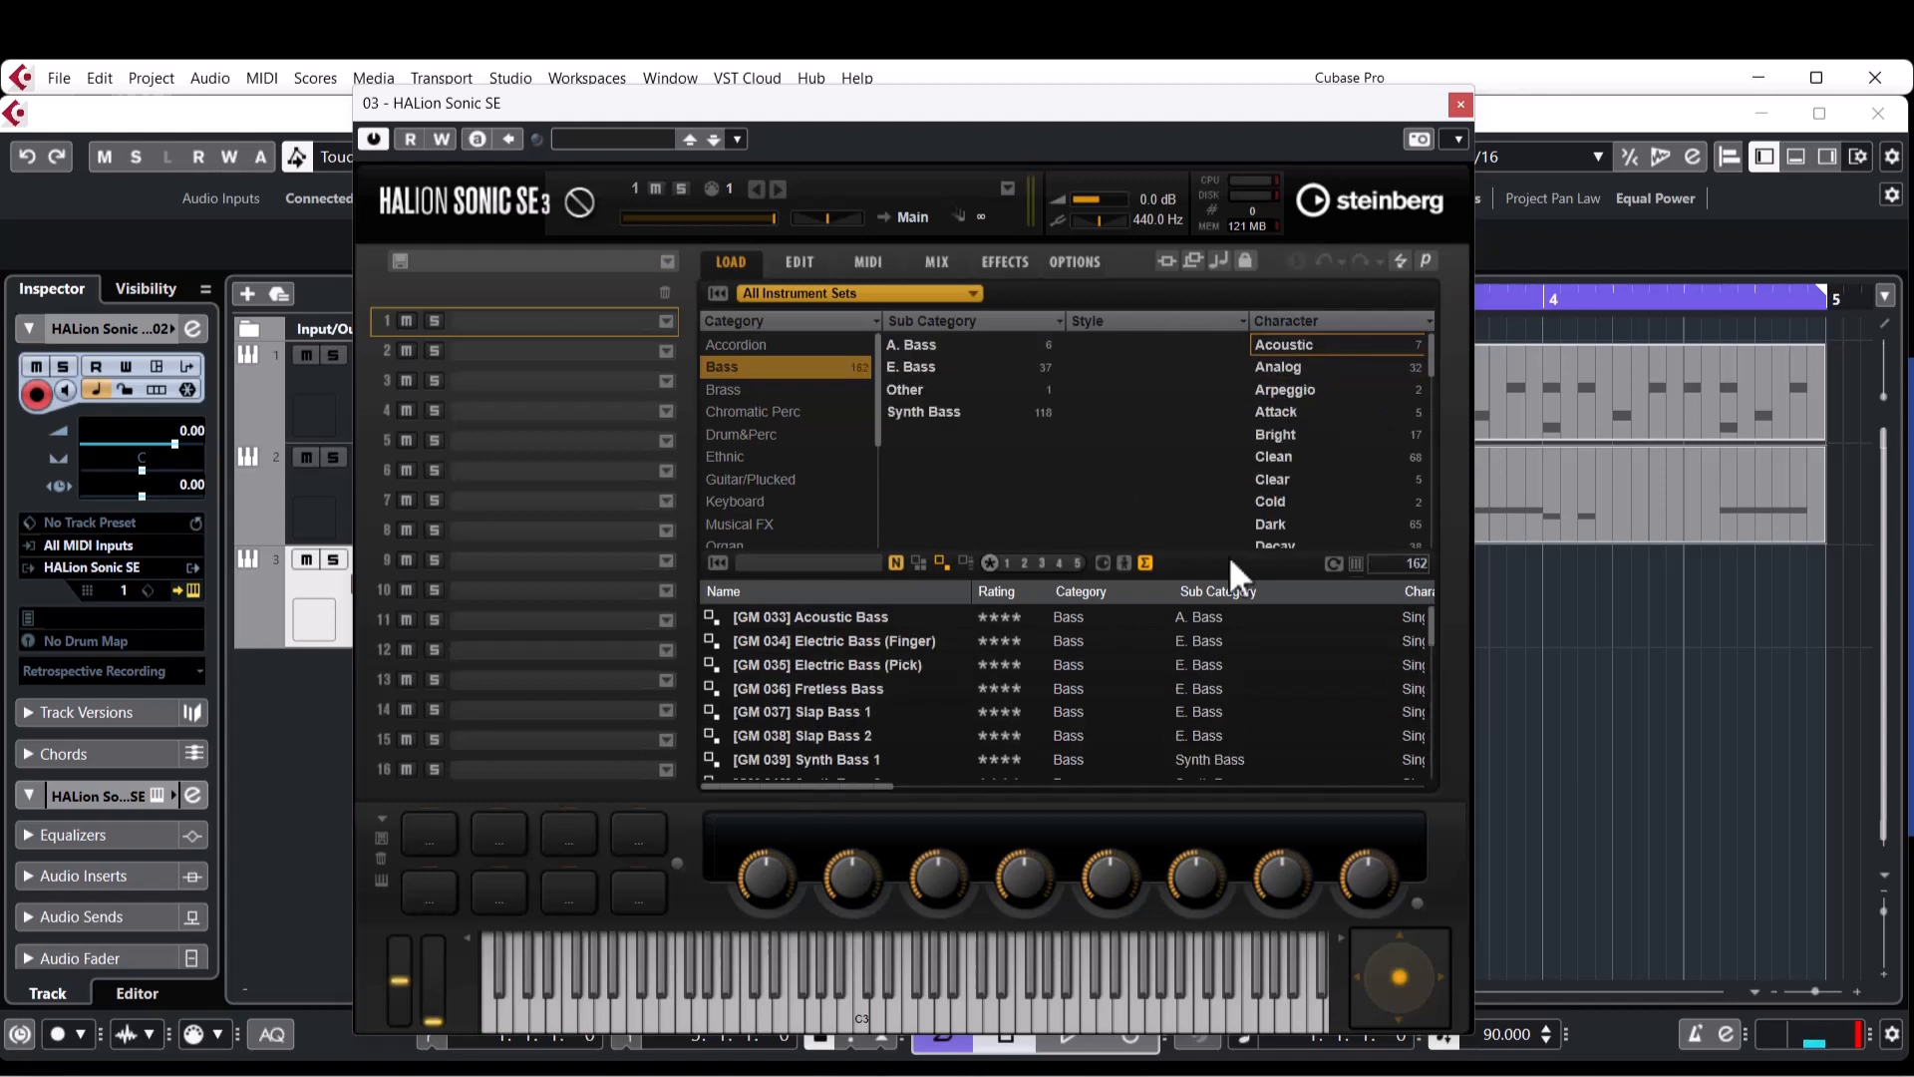
# Load the E. Bass preset [GM 034] Electric Bass (Finger) and try it out over project playback.
pyautogui.click(912, 371)
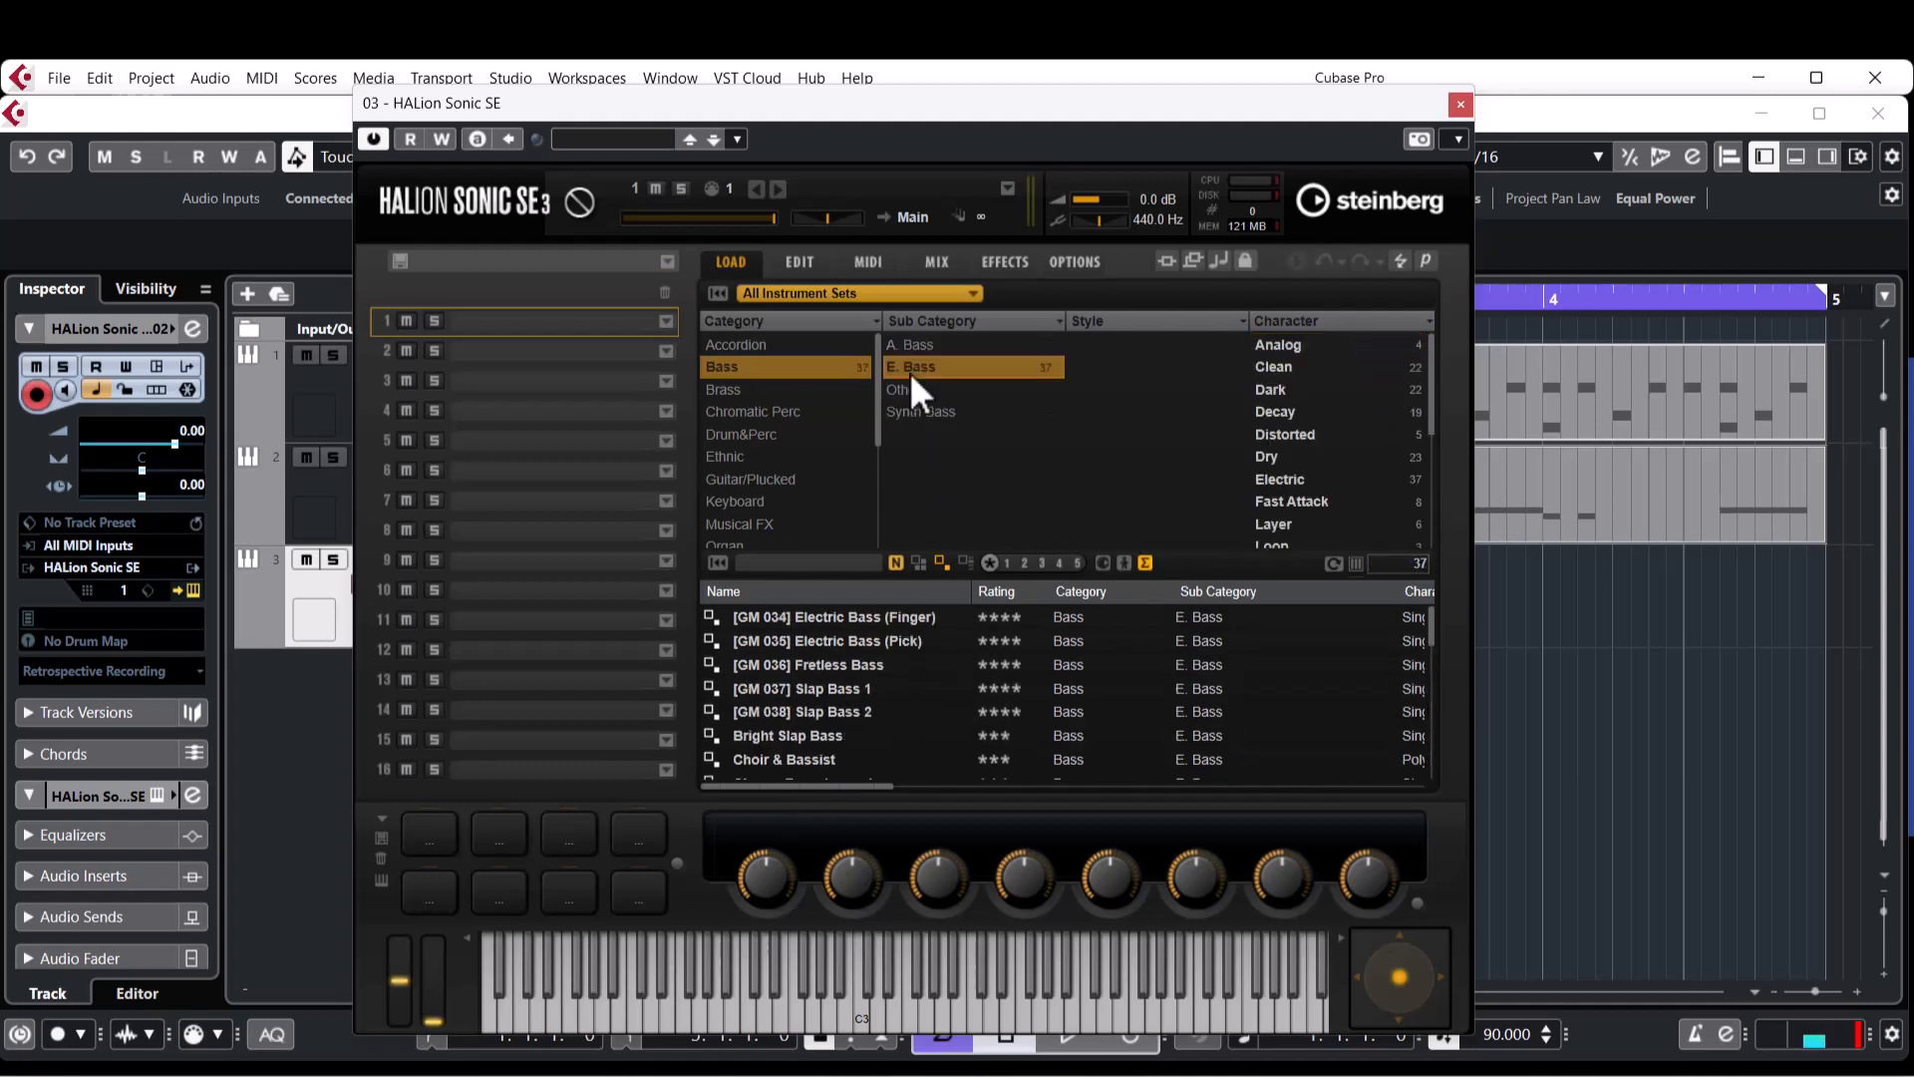
pyautogui.doubleClick(824, 618)
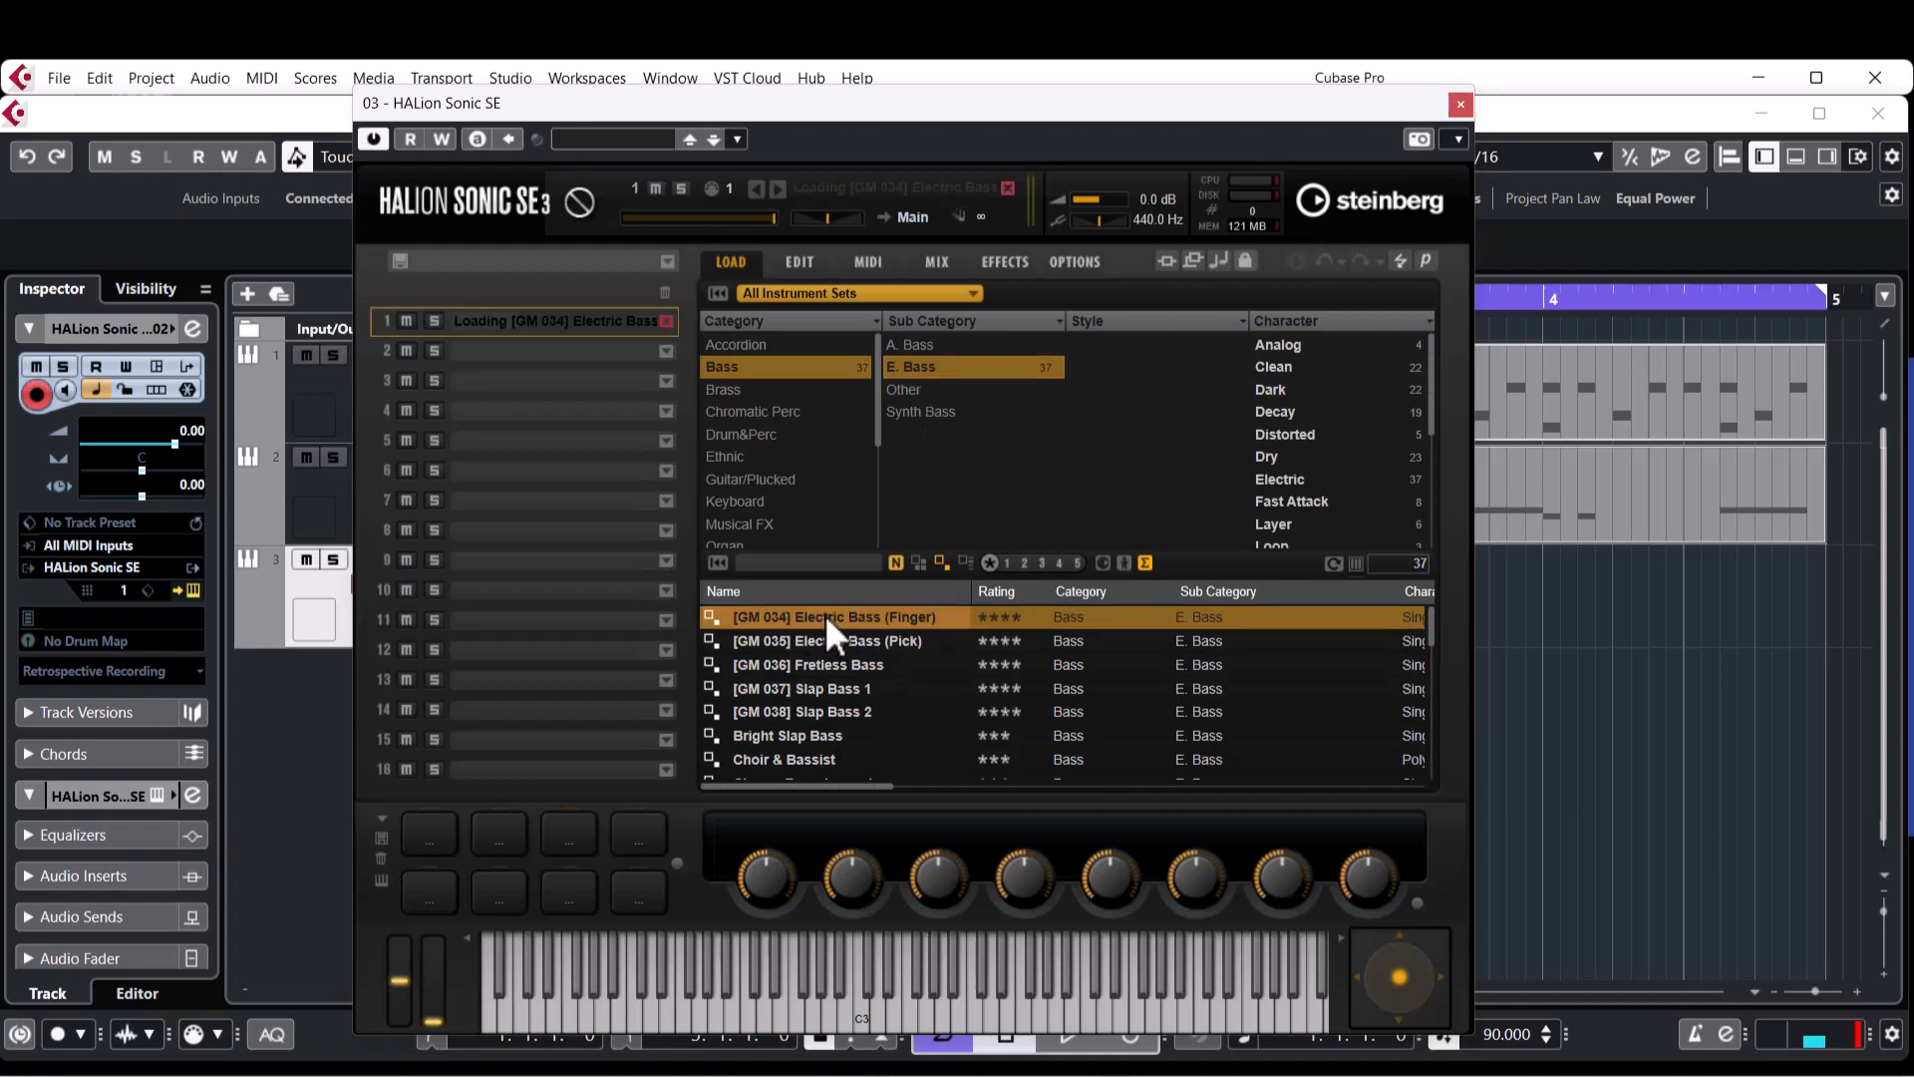
pyautogui.click(1461, 103)
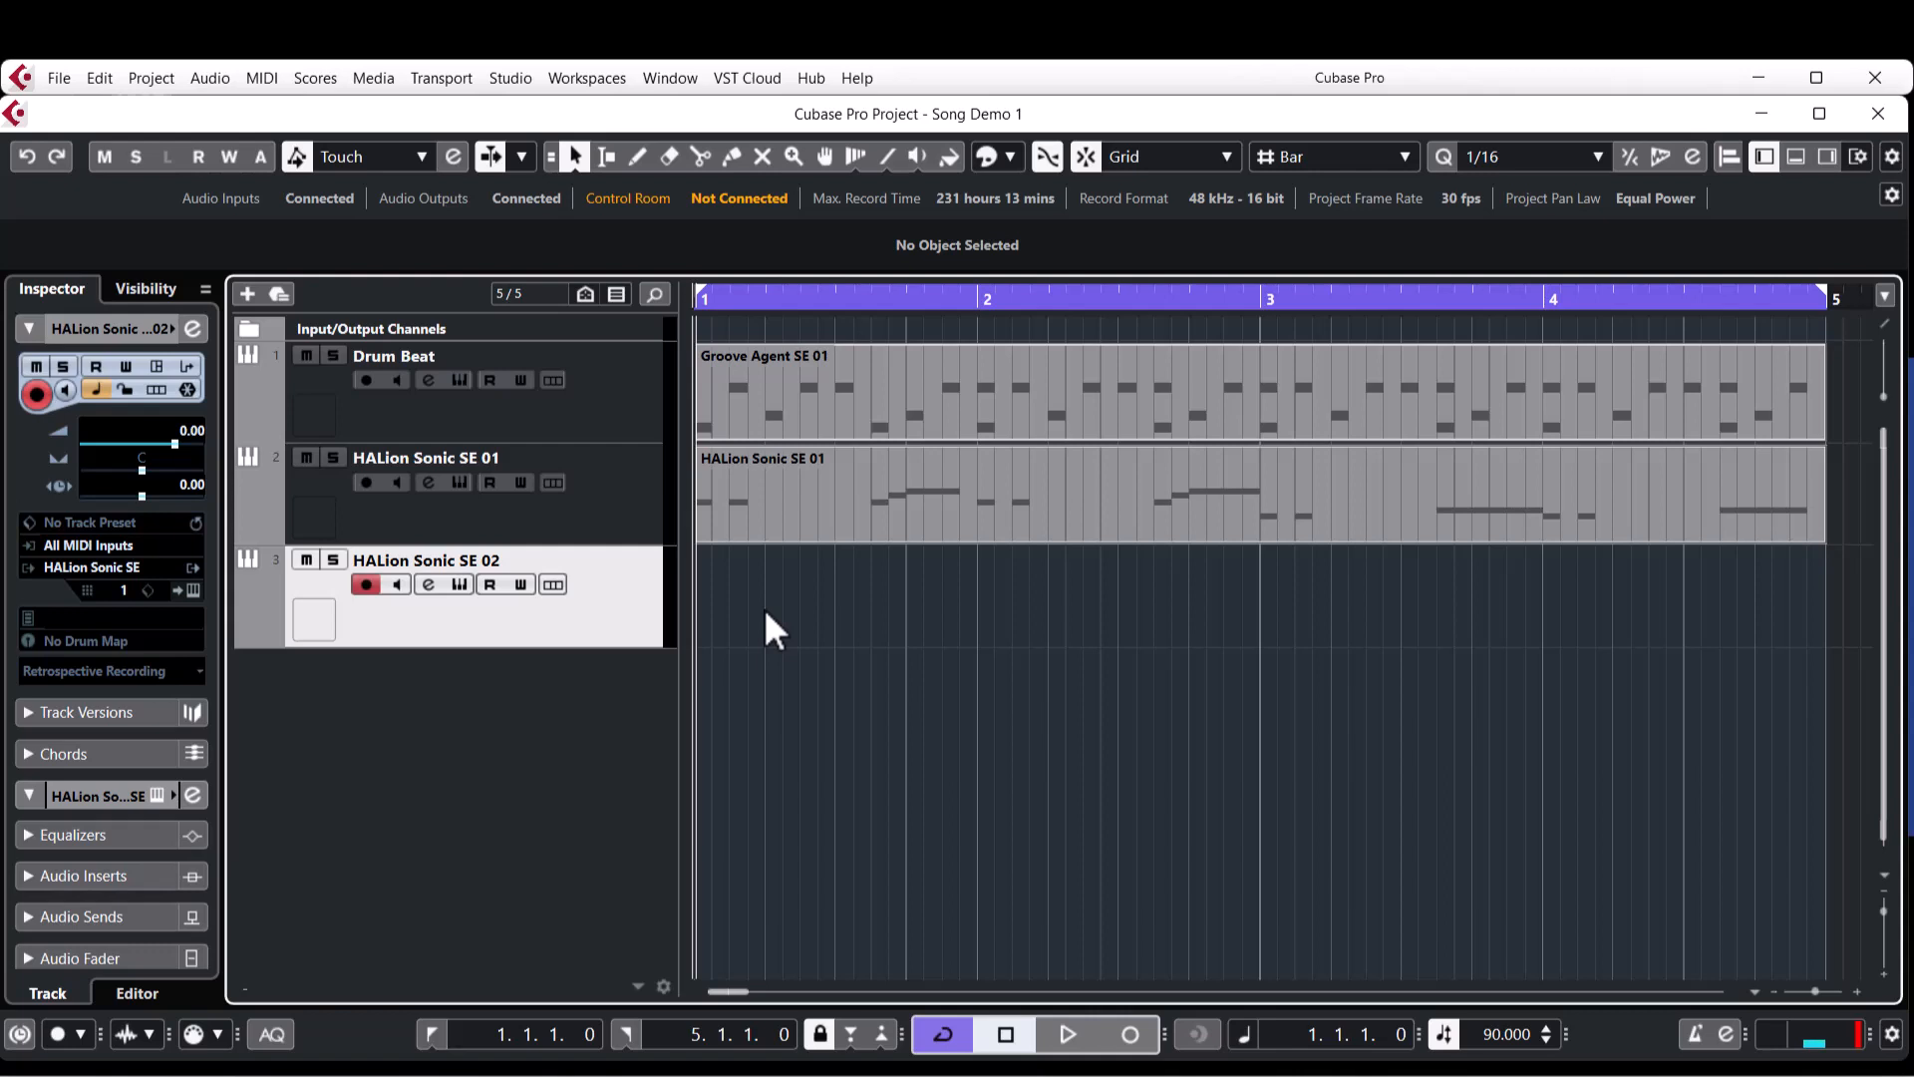
pyautogui.press('space')
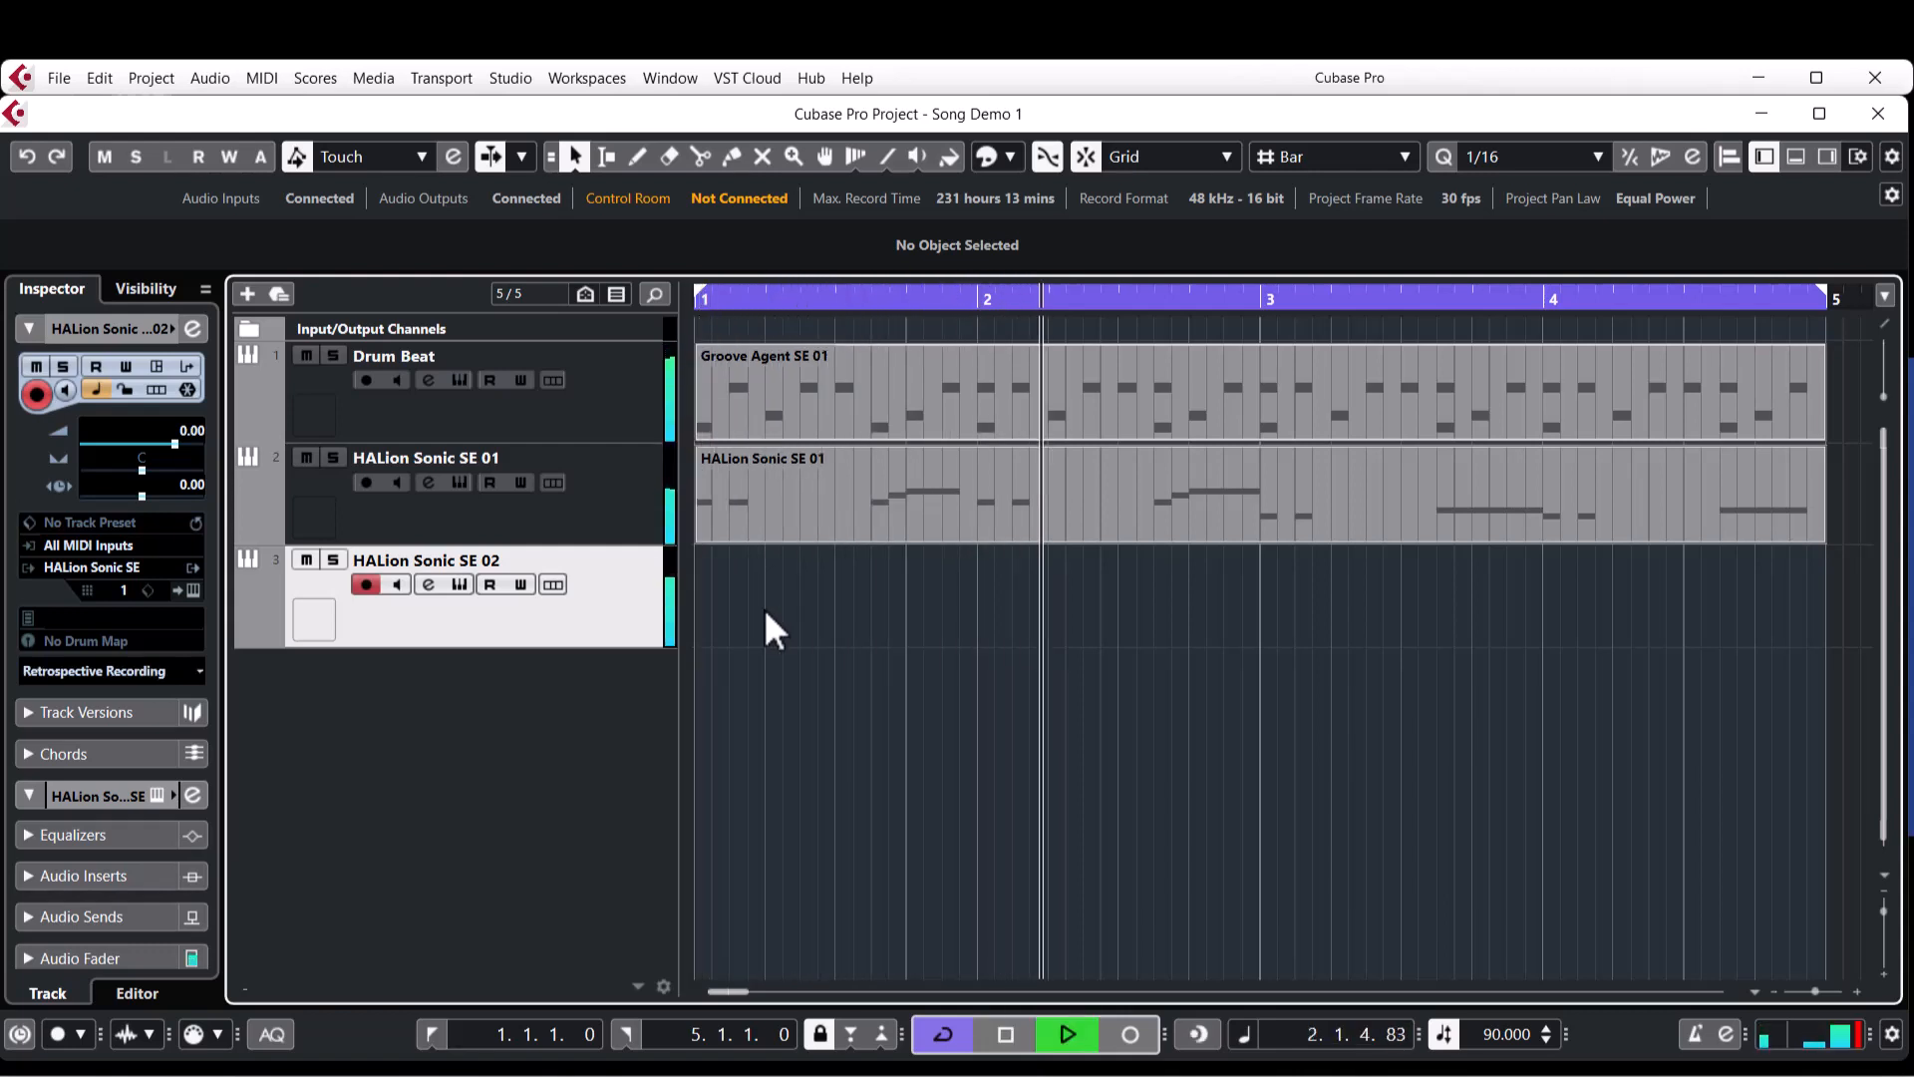
pyautogui.press('space')
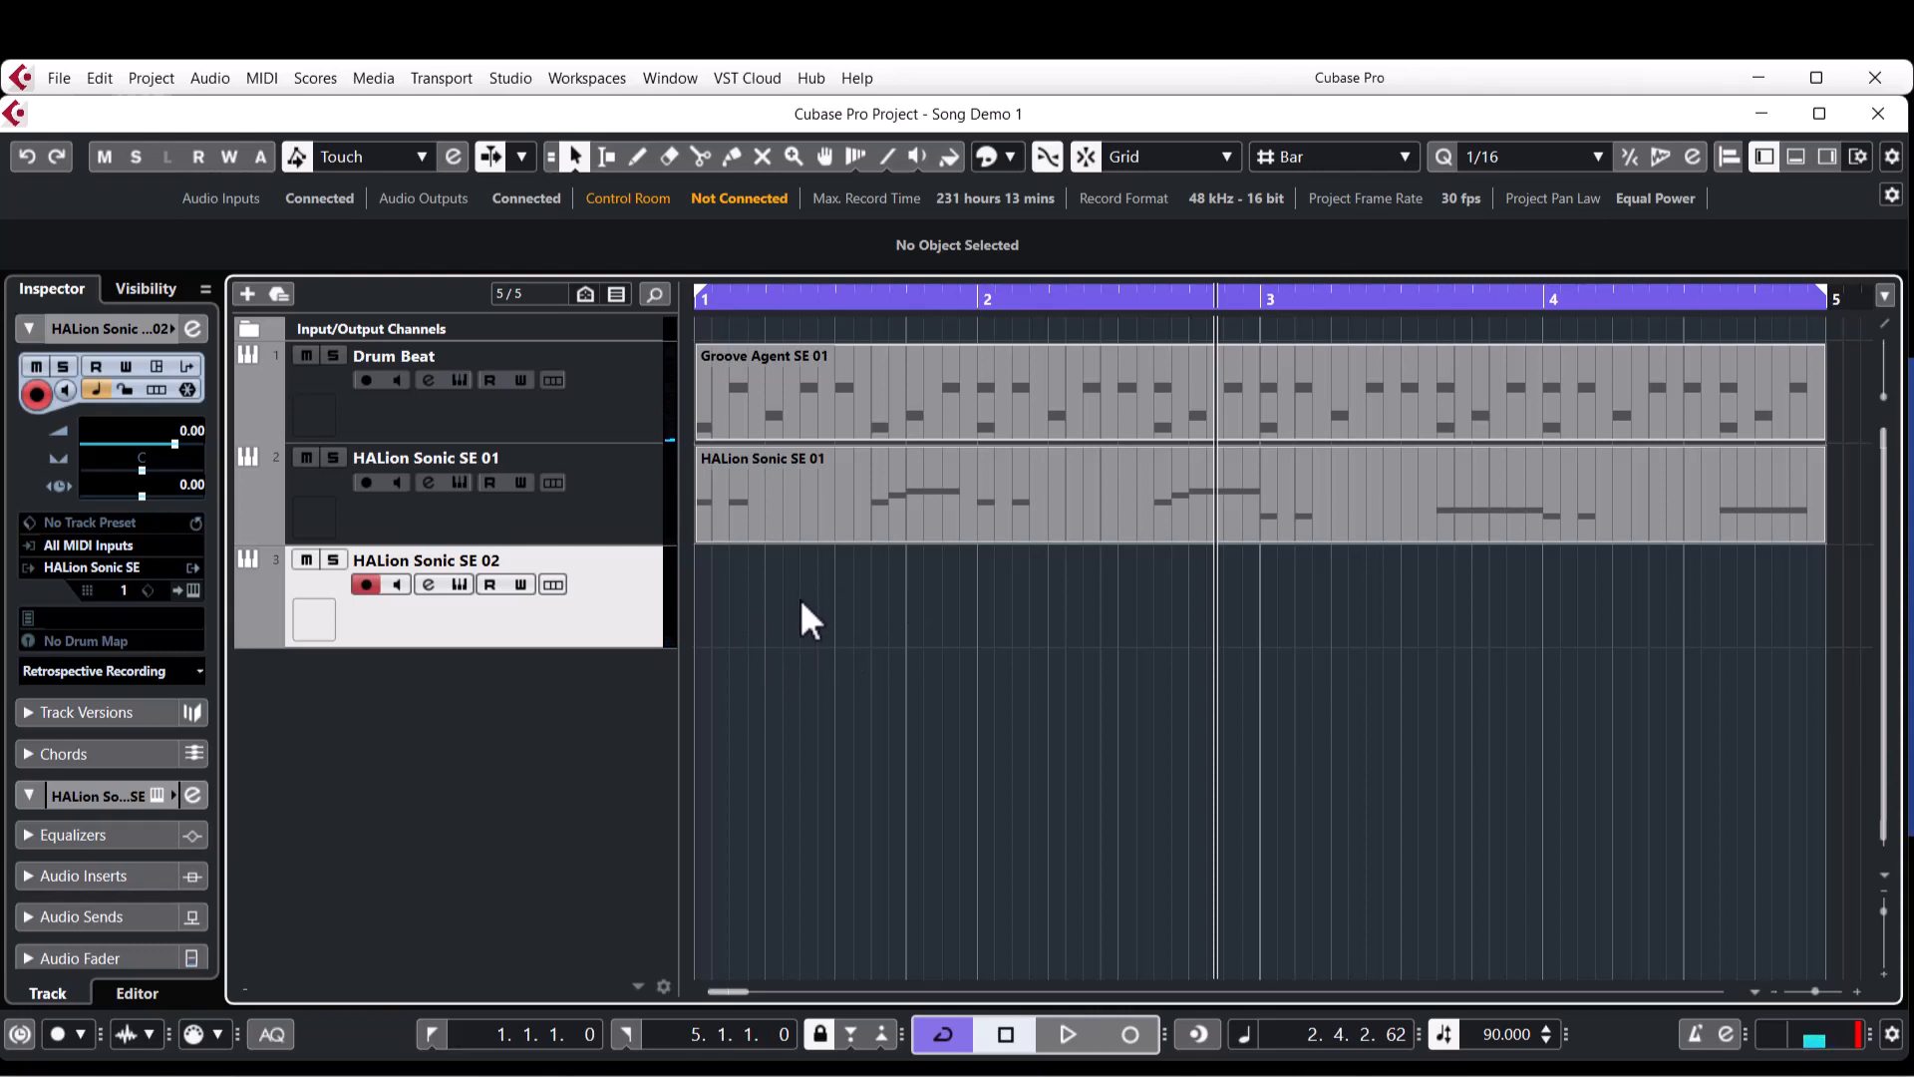
# Create an empty four-bar part on the HALion Sonic SE 02 track and open it for note editing around C1.
pyautogui.doubleClick(801, 603)
pyautogui.doubleClick(803, 605)
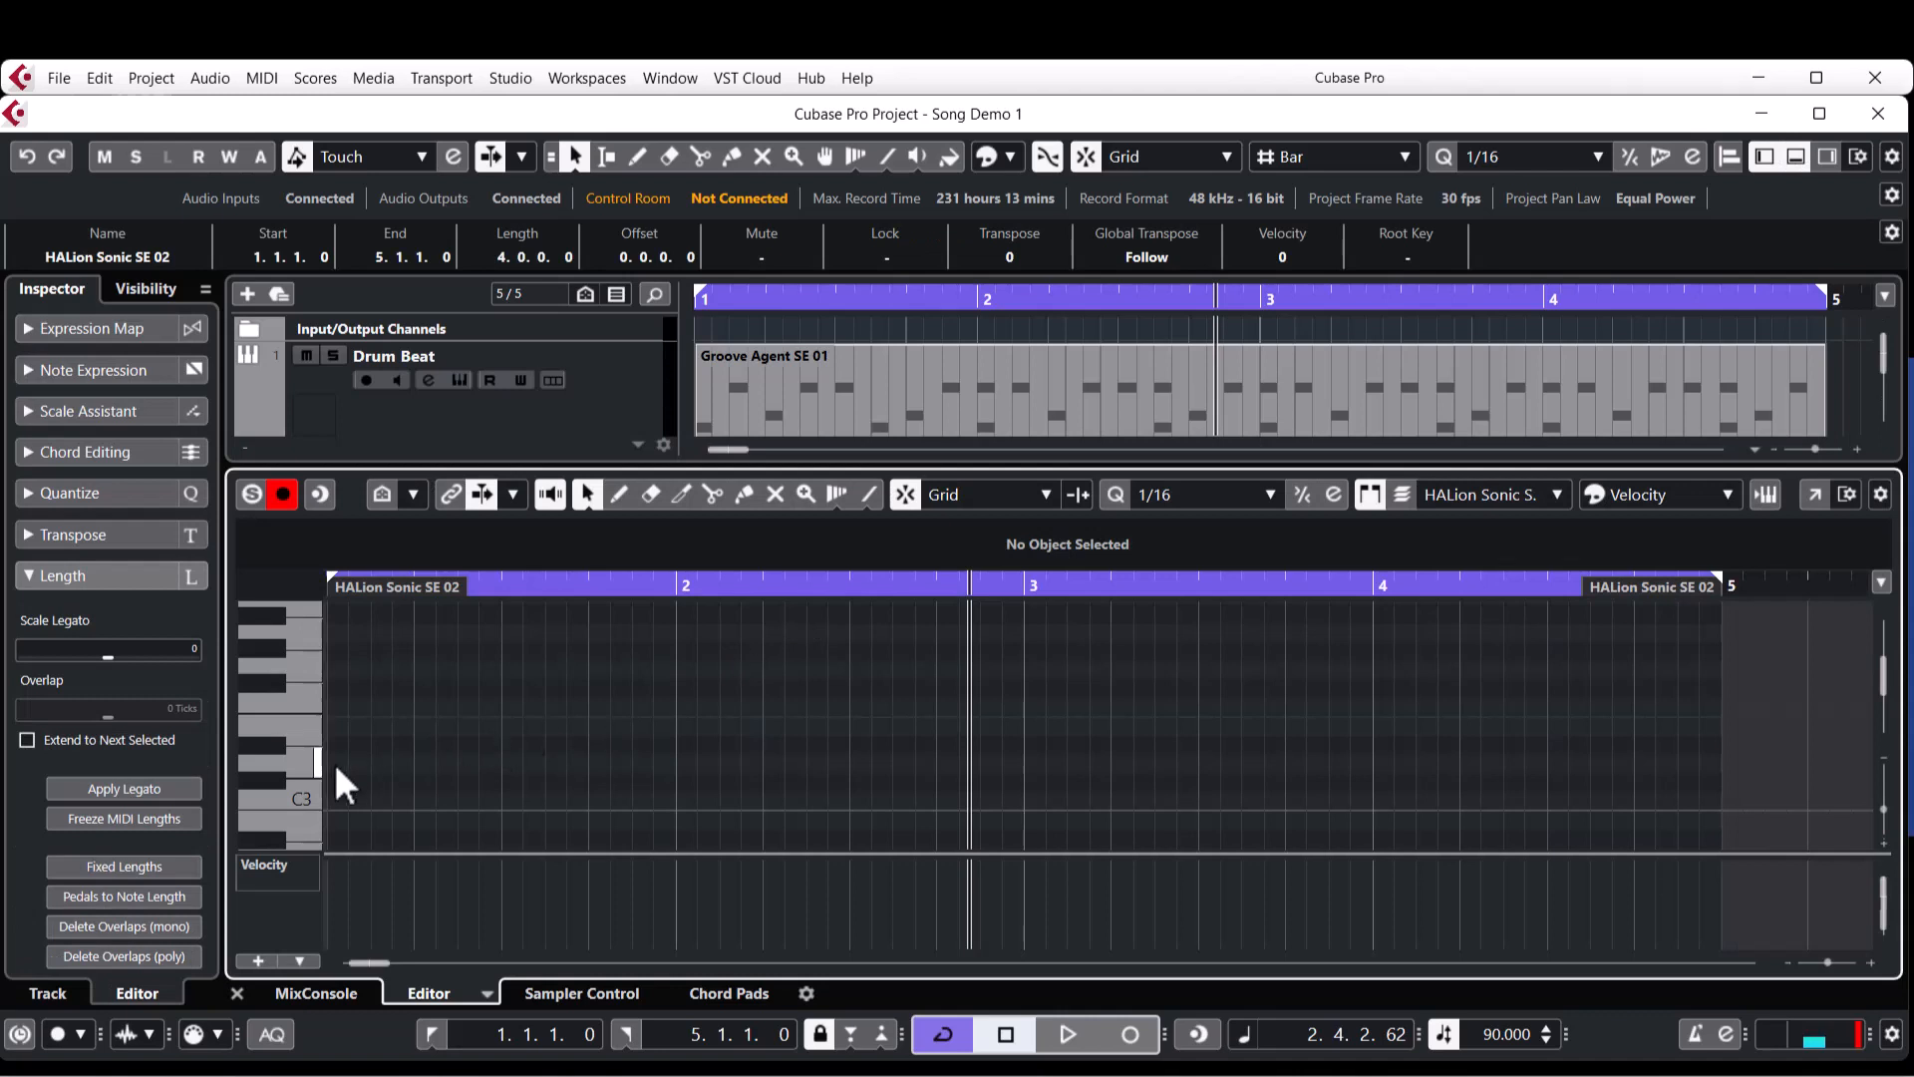
pyautogui.scroll(-5, 333, 763)
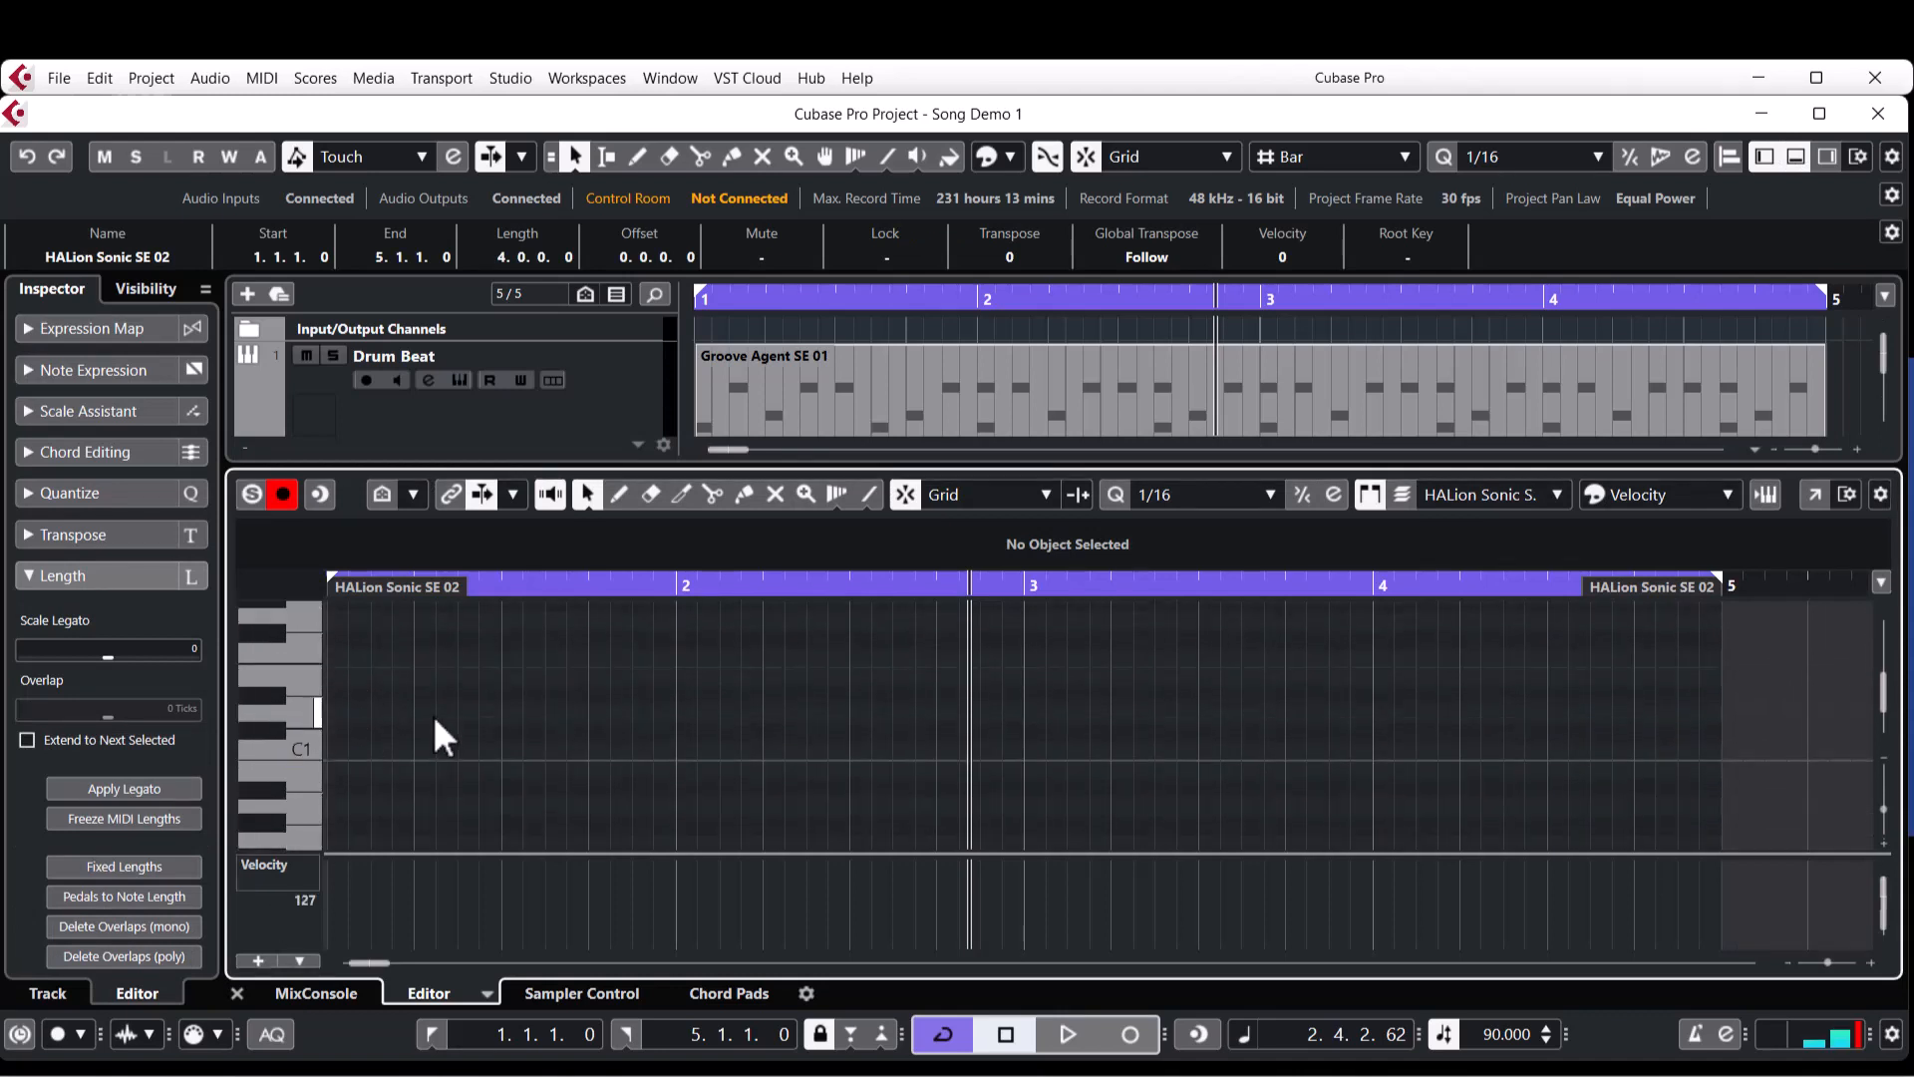
# Draw two A0 notes, each two sixteenths long, on beats 1 and 2 of bar 1 in the bass part.
pyautogui.rightClick(405, 740)
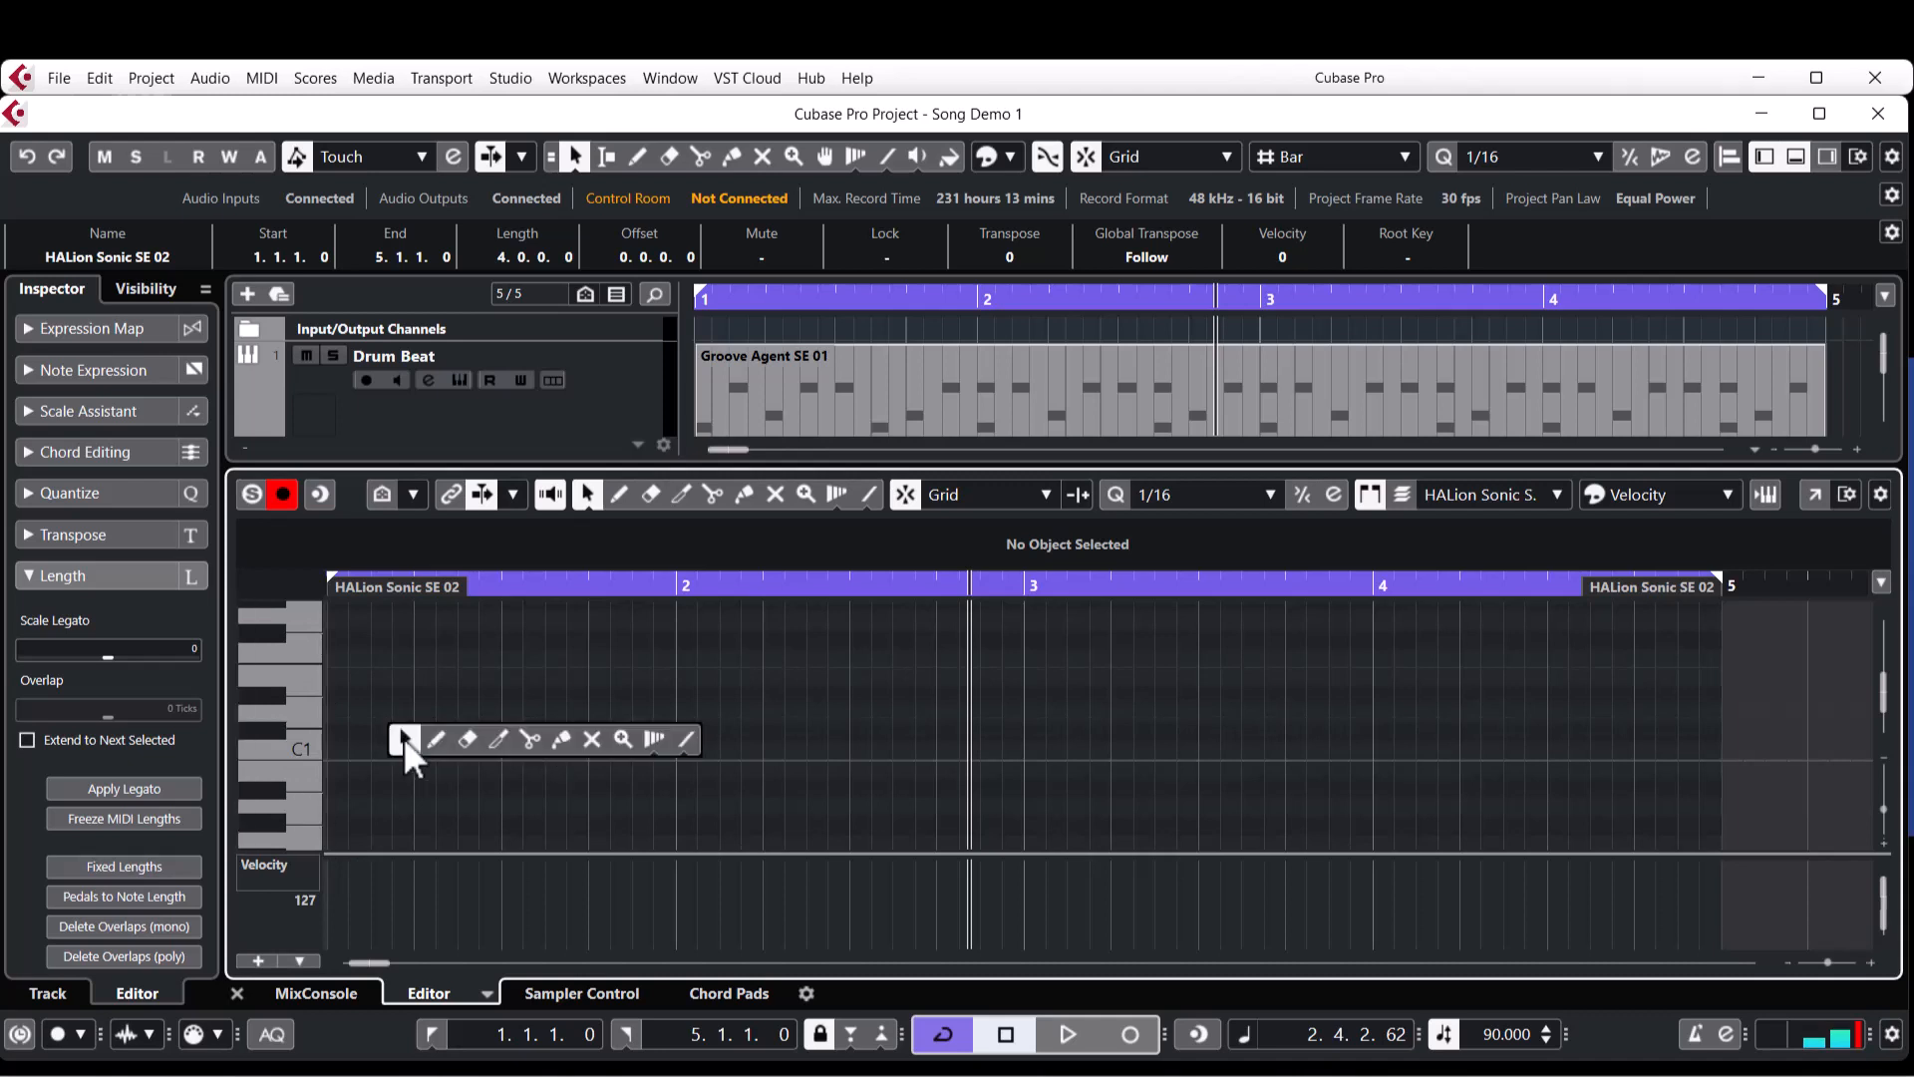
pyautogui.click(435, 738)
pyautogui.moveTo(342, 807); pyautogui.dragTo(459, 808)
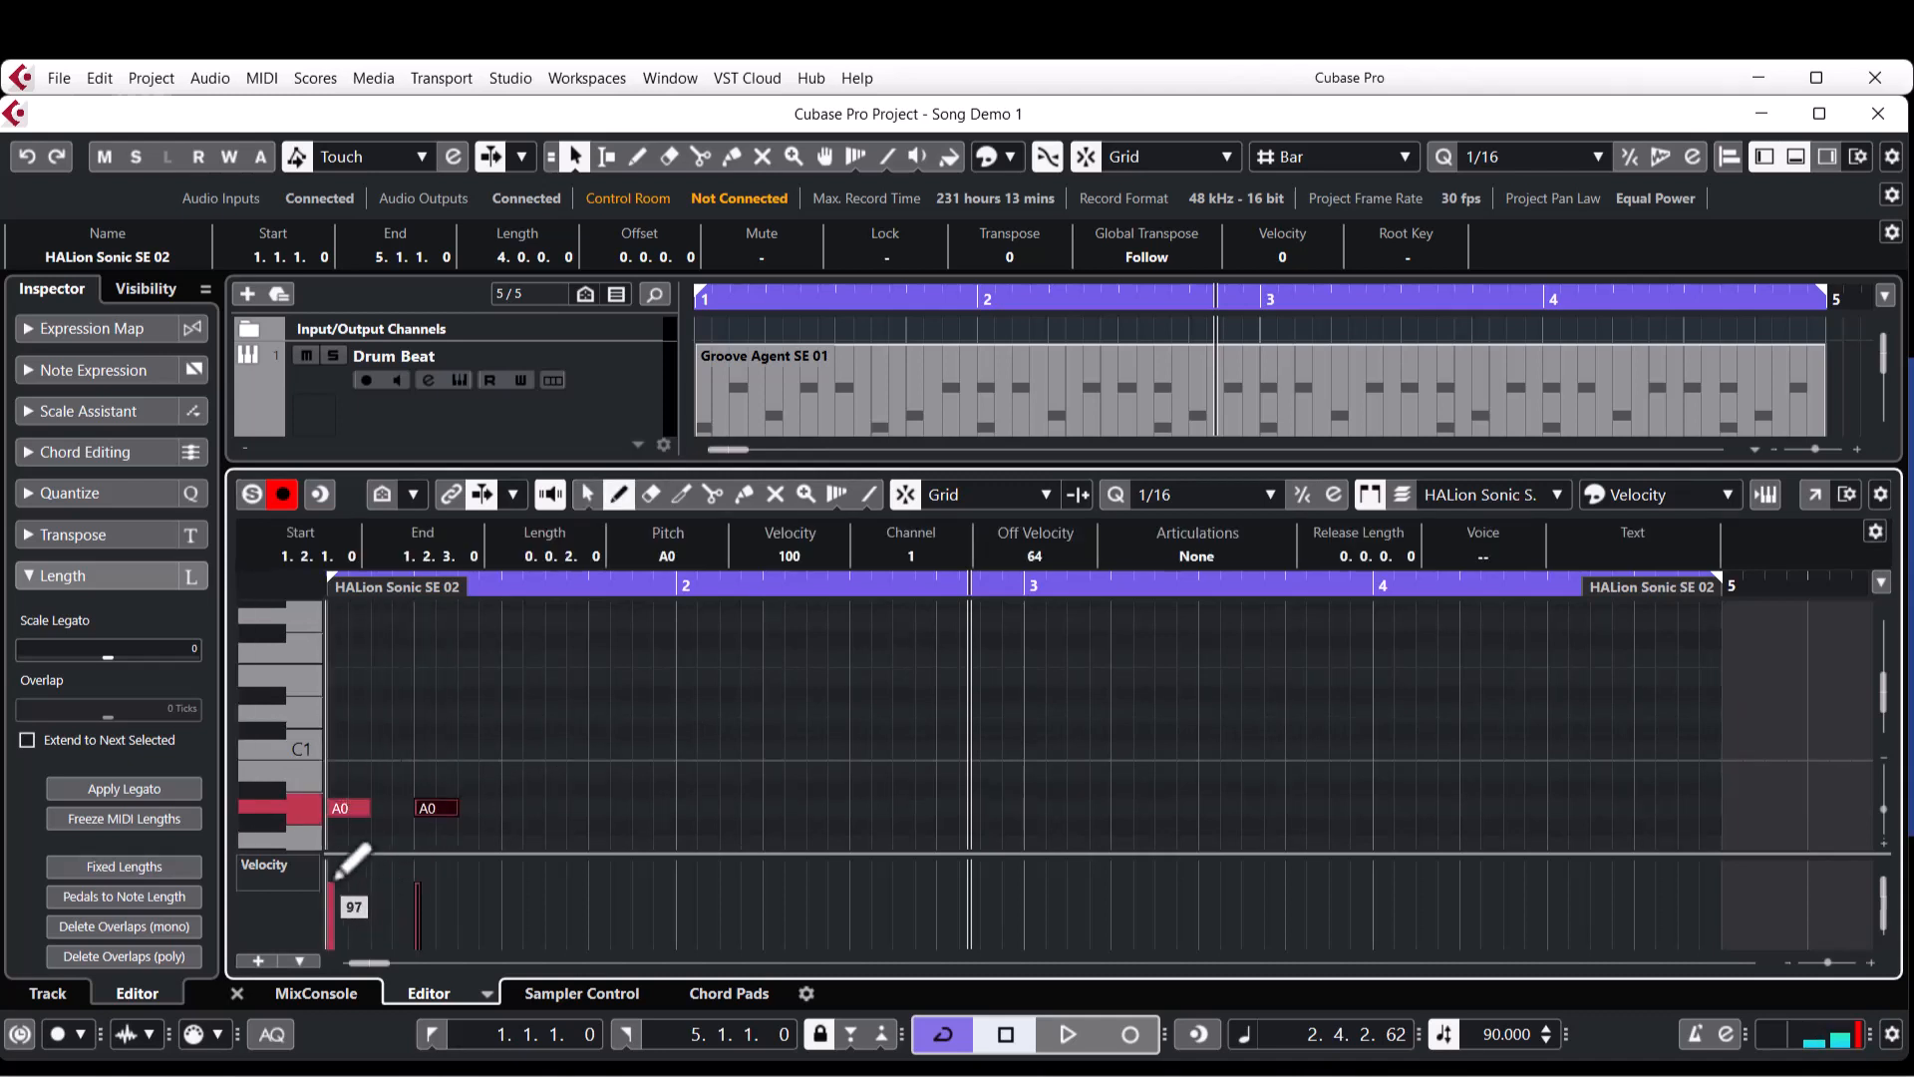
# Raise the velocity of both A0 notes to 127 and play the project from the start.
pyautogui.moveTo(337, 879); pyautogui.dragTo(588, 618)
pyautogui.press('.')
pyautogui.press('space')
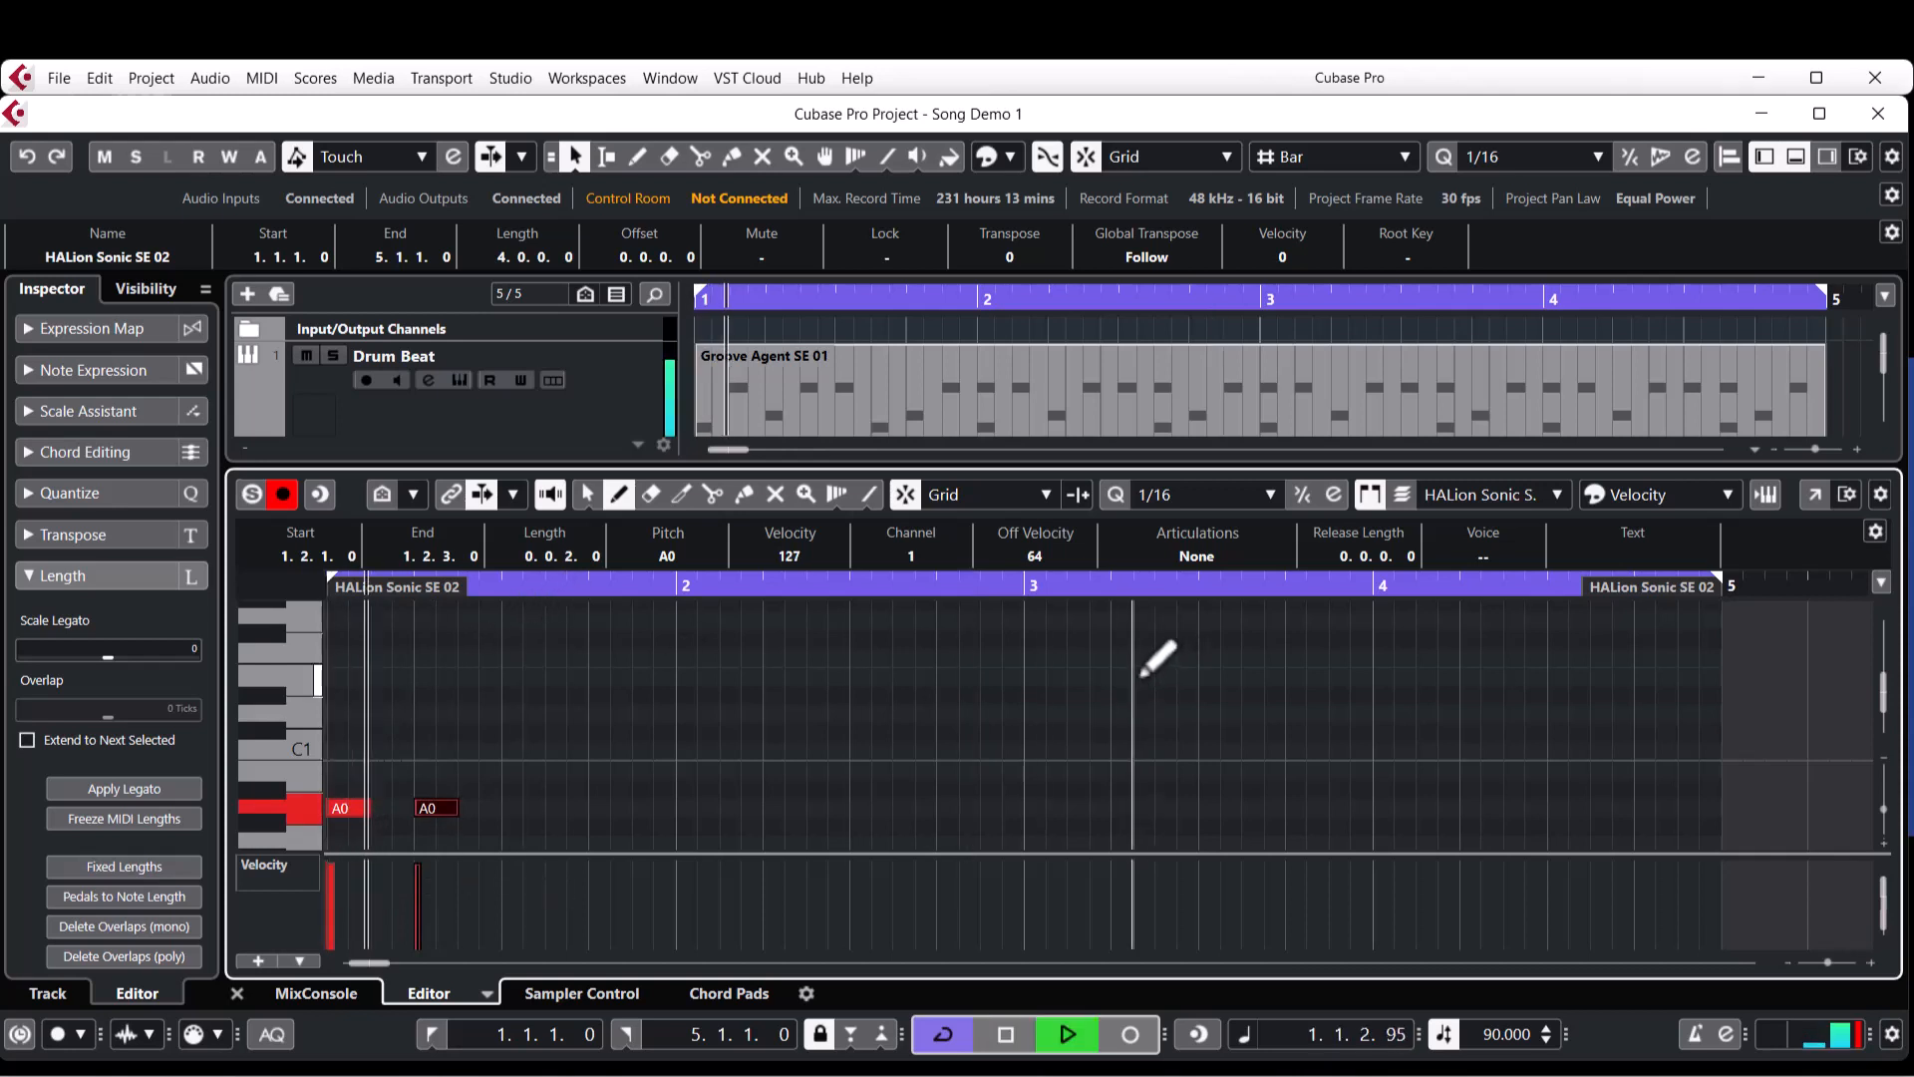
# Shorten both A0 notes to one sixteenth, place the second at 1.1.3, and play the project from the start.
pyautogui.press('space')
pyautogui.press('1')
pyautogui.moveTo(365, 816)
pyautogui.mouseDown()
pyautogui.moveTo(349, 820)
pyautogui.moveTo(387, 813)
pyautogui.mouseUp()
pyautogui.press('.')
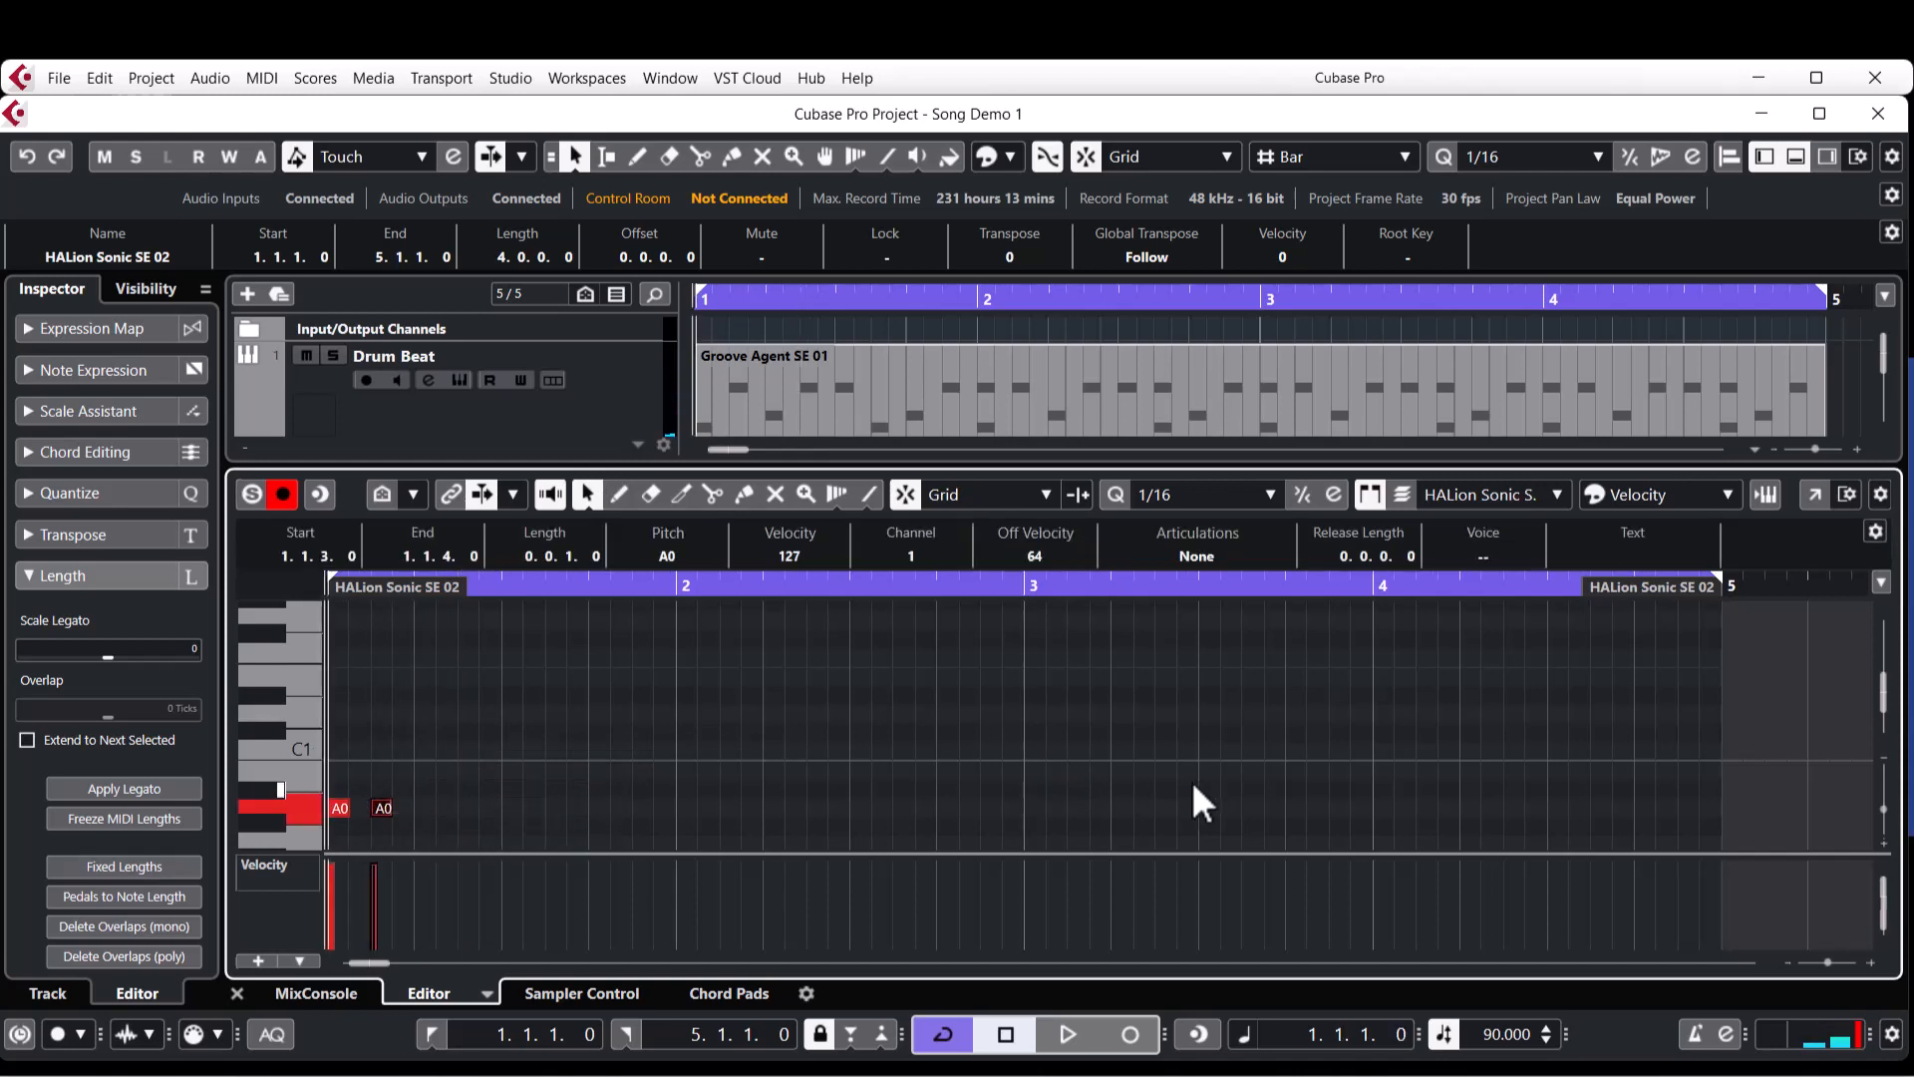
pyautogui.press('space')
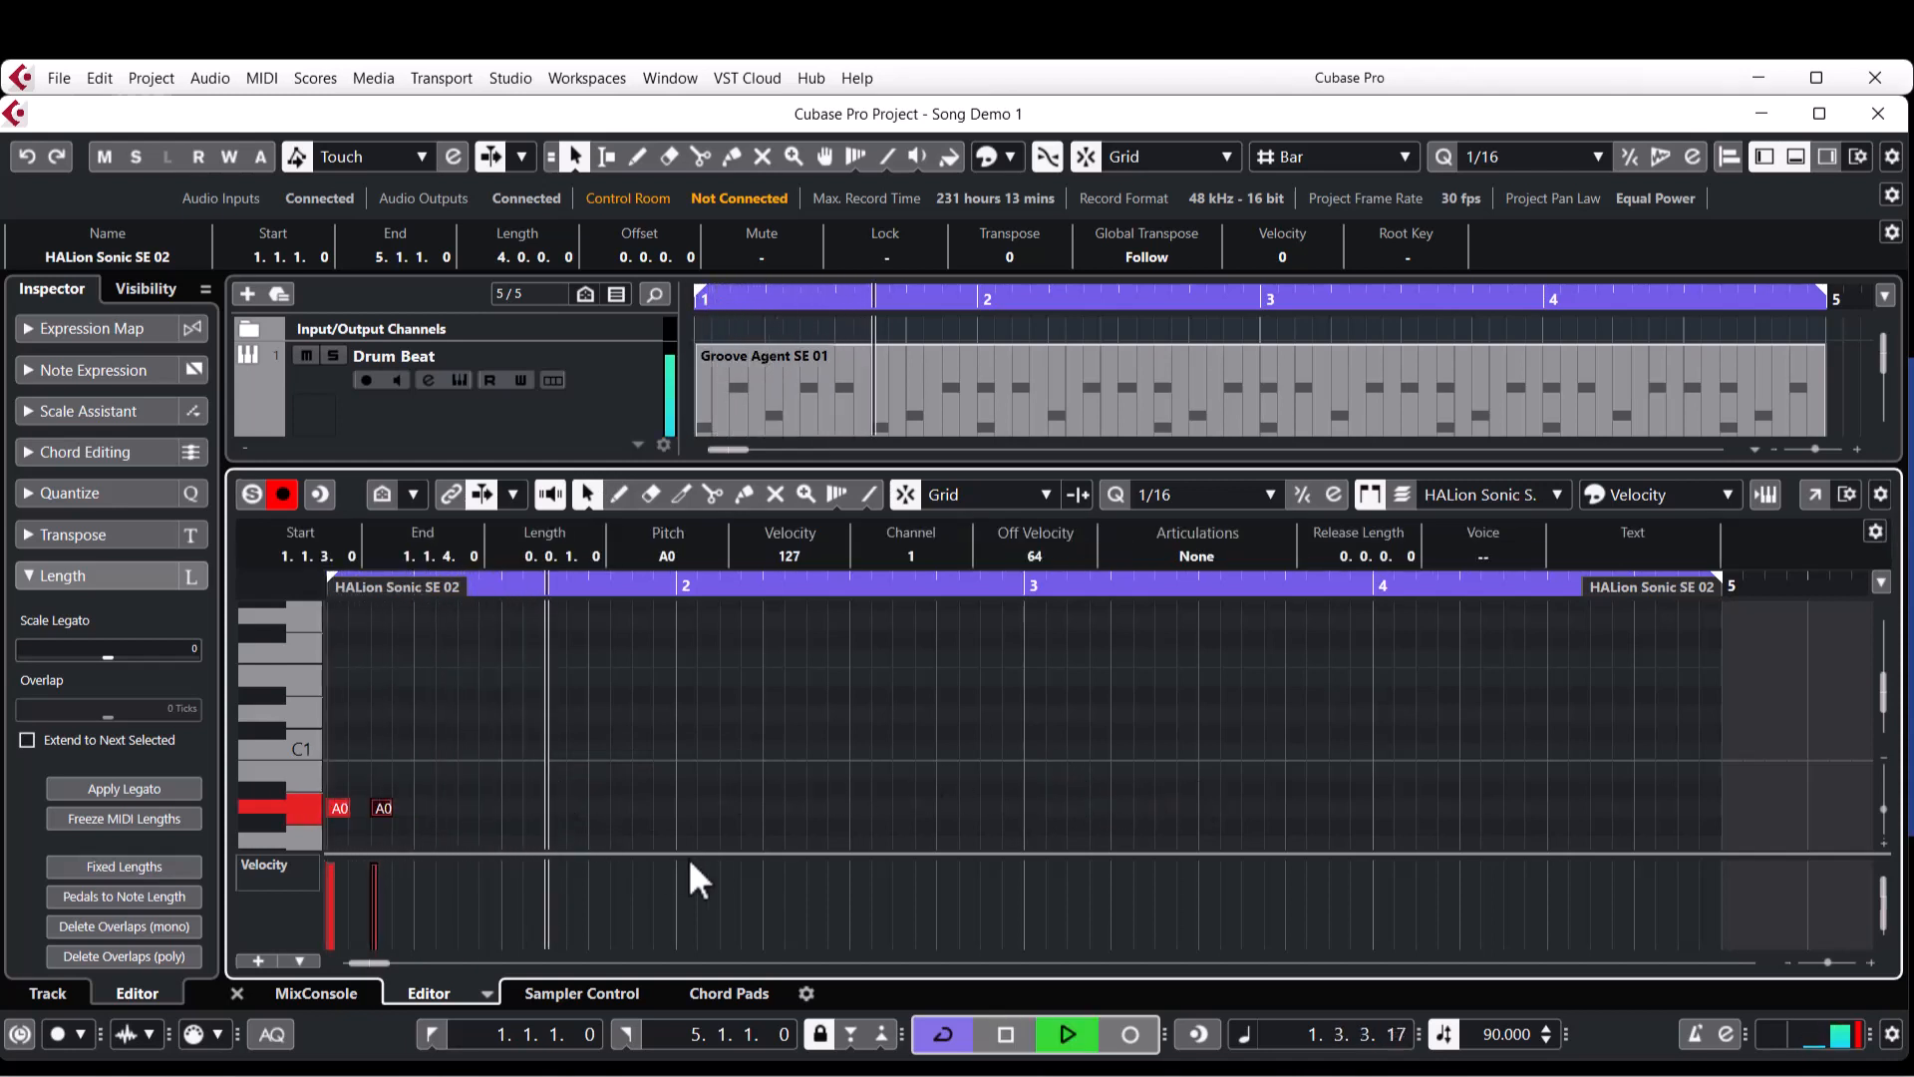
pyautogui.press('space')
# Draw a G0 note two sixteenths long at 1.4.3, ending at the start of bar 2.
pyautogui.rightClick(612, 760)
pyautogui.click(614, 762)
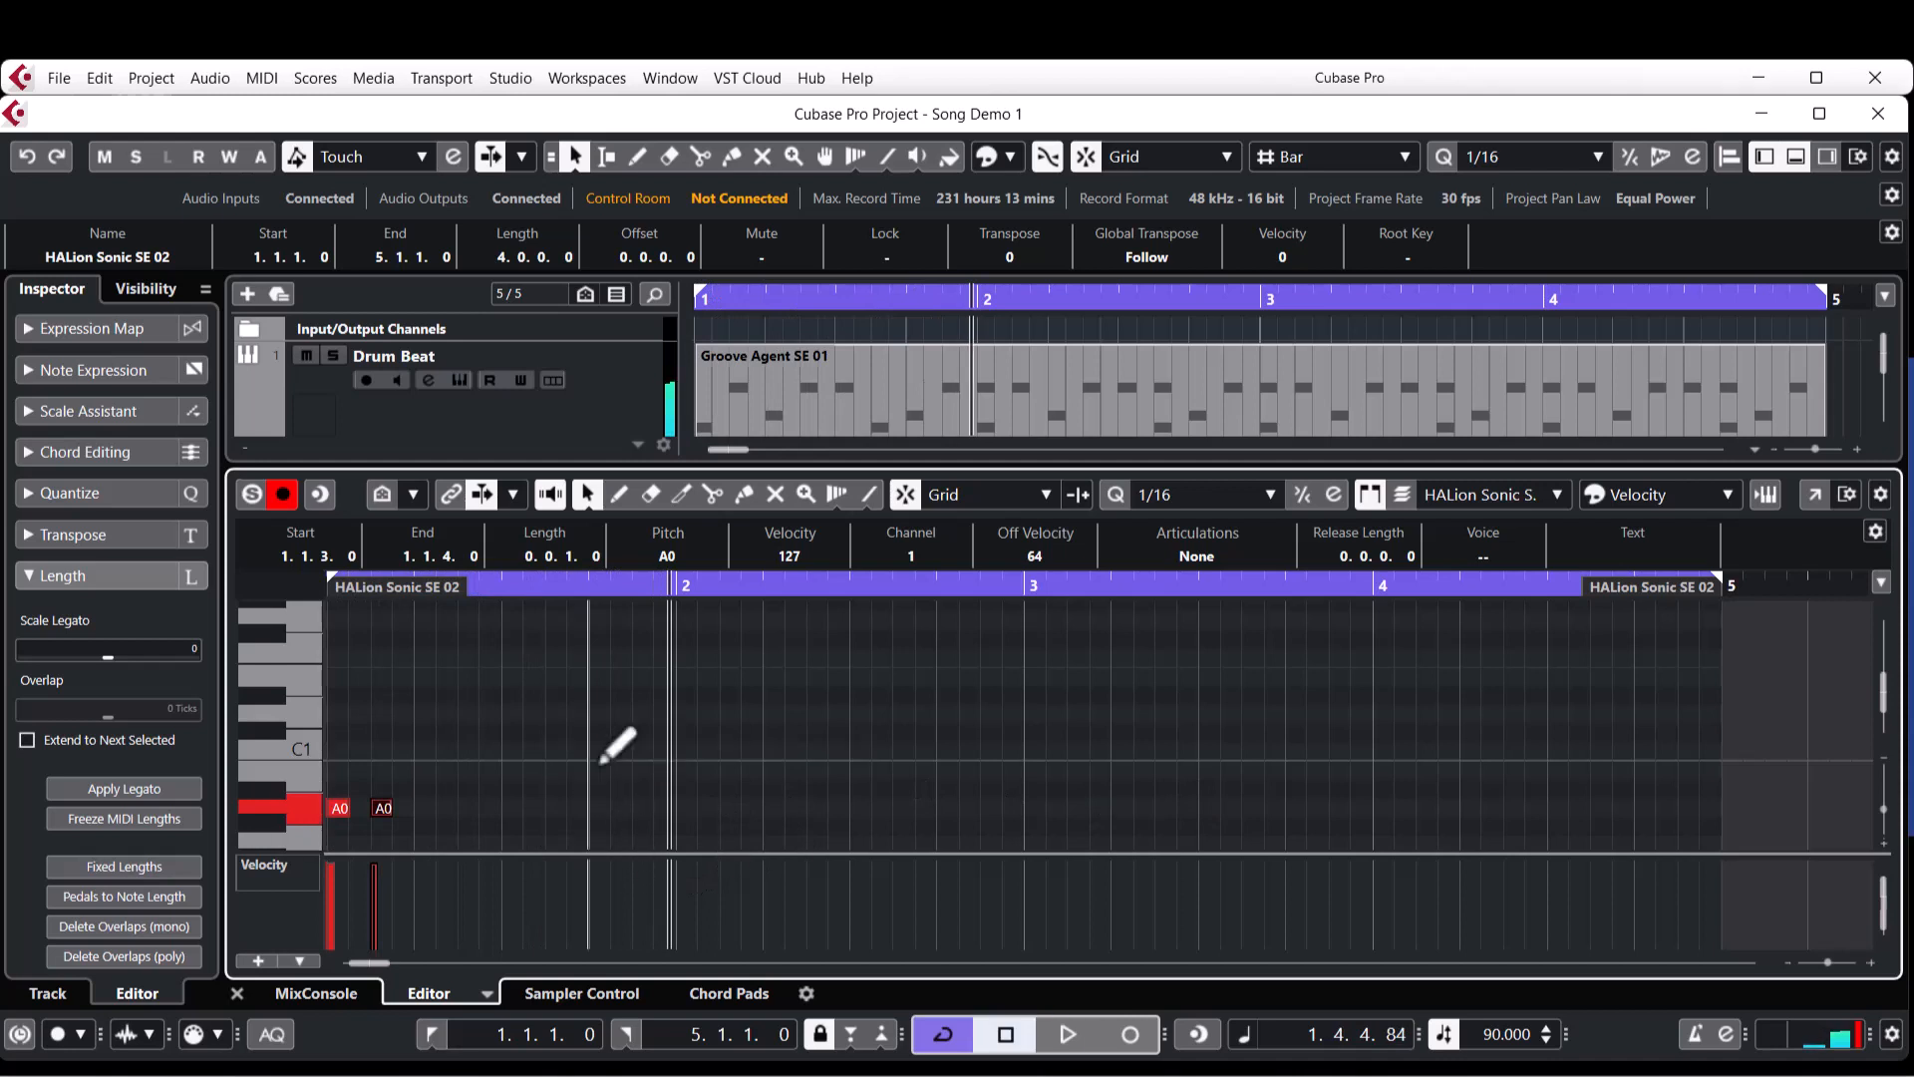
pyautogui.scroll(-2, 608, 761)
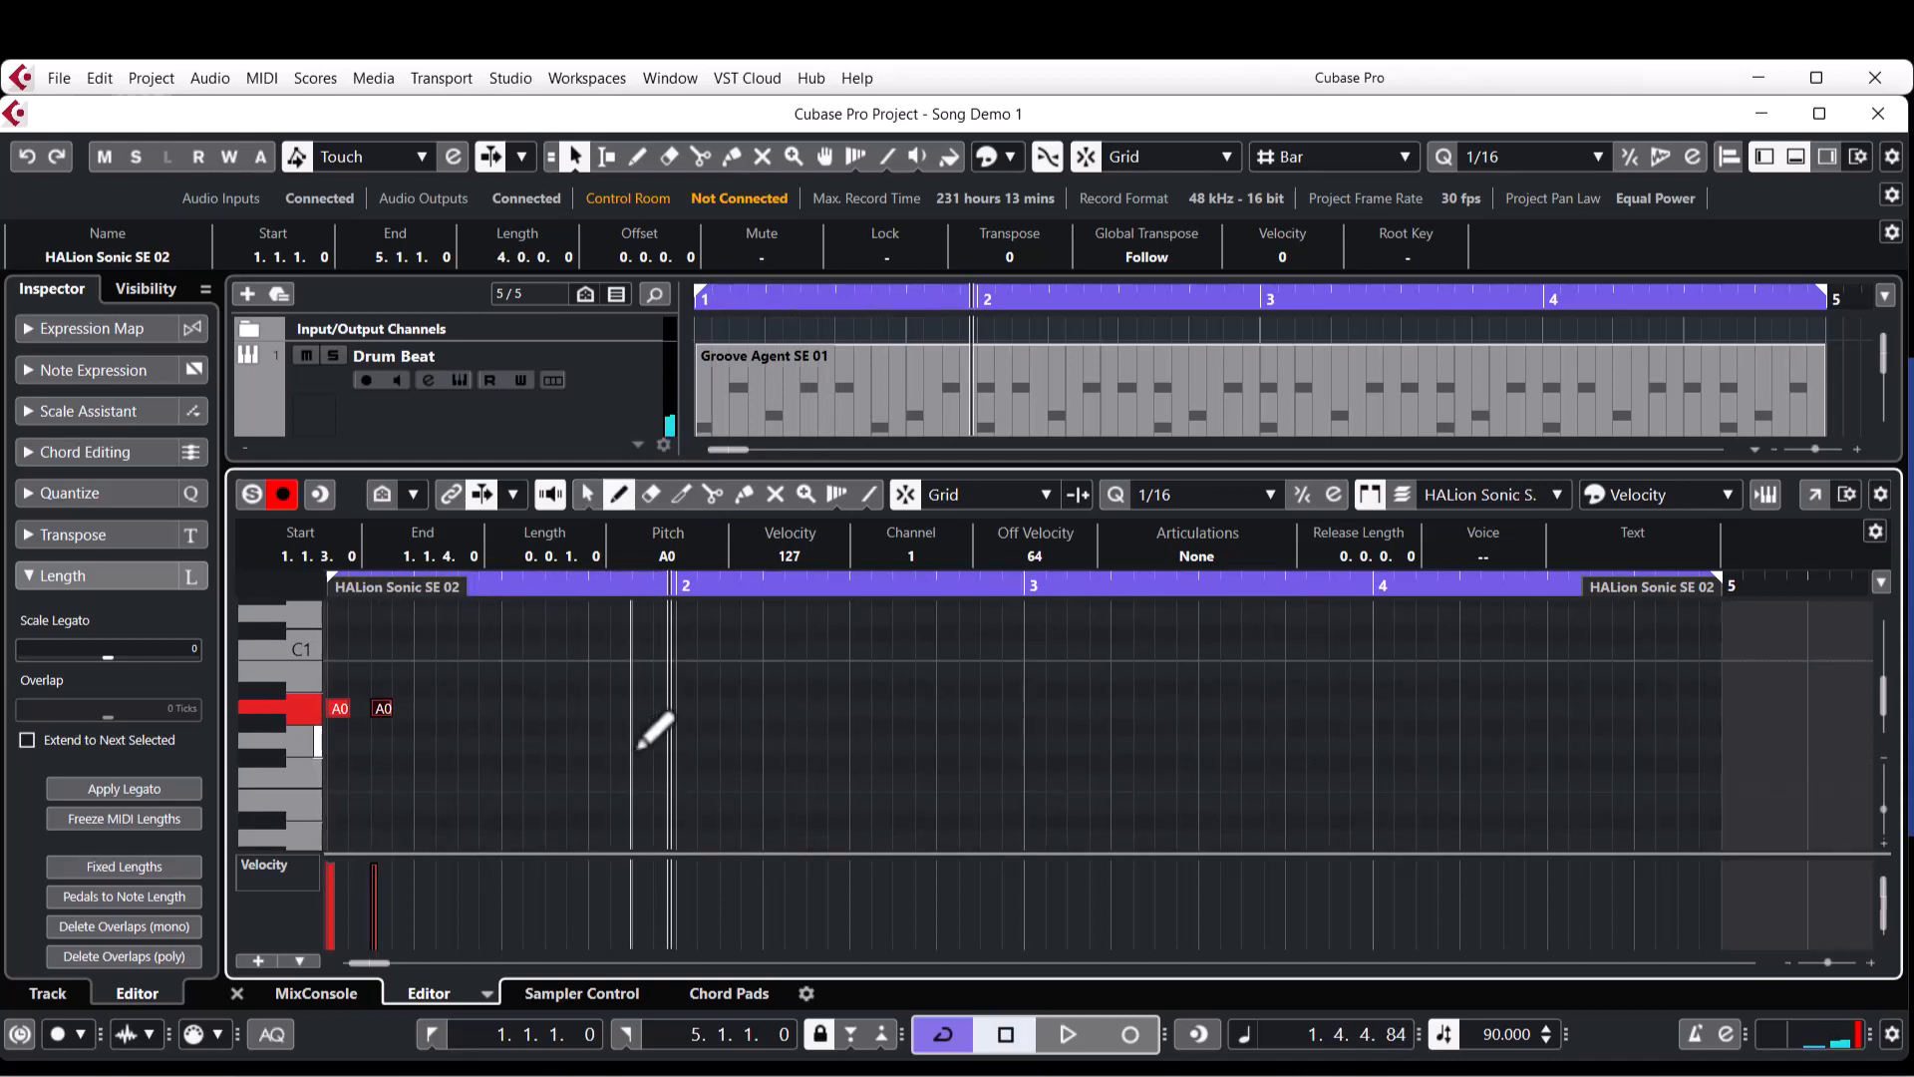
pyautogui.moveTo(634, 746); pyautogui.dragTo(673, 746)
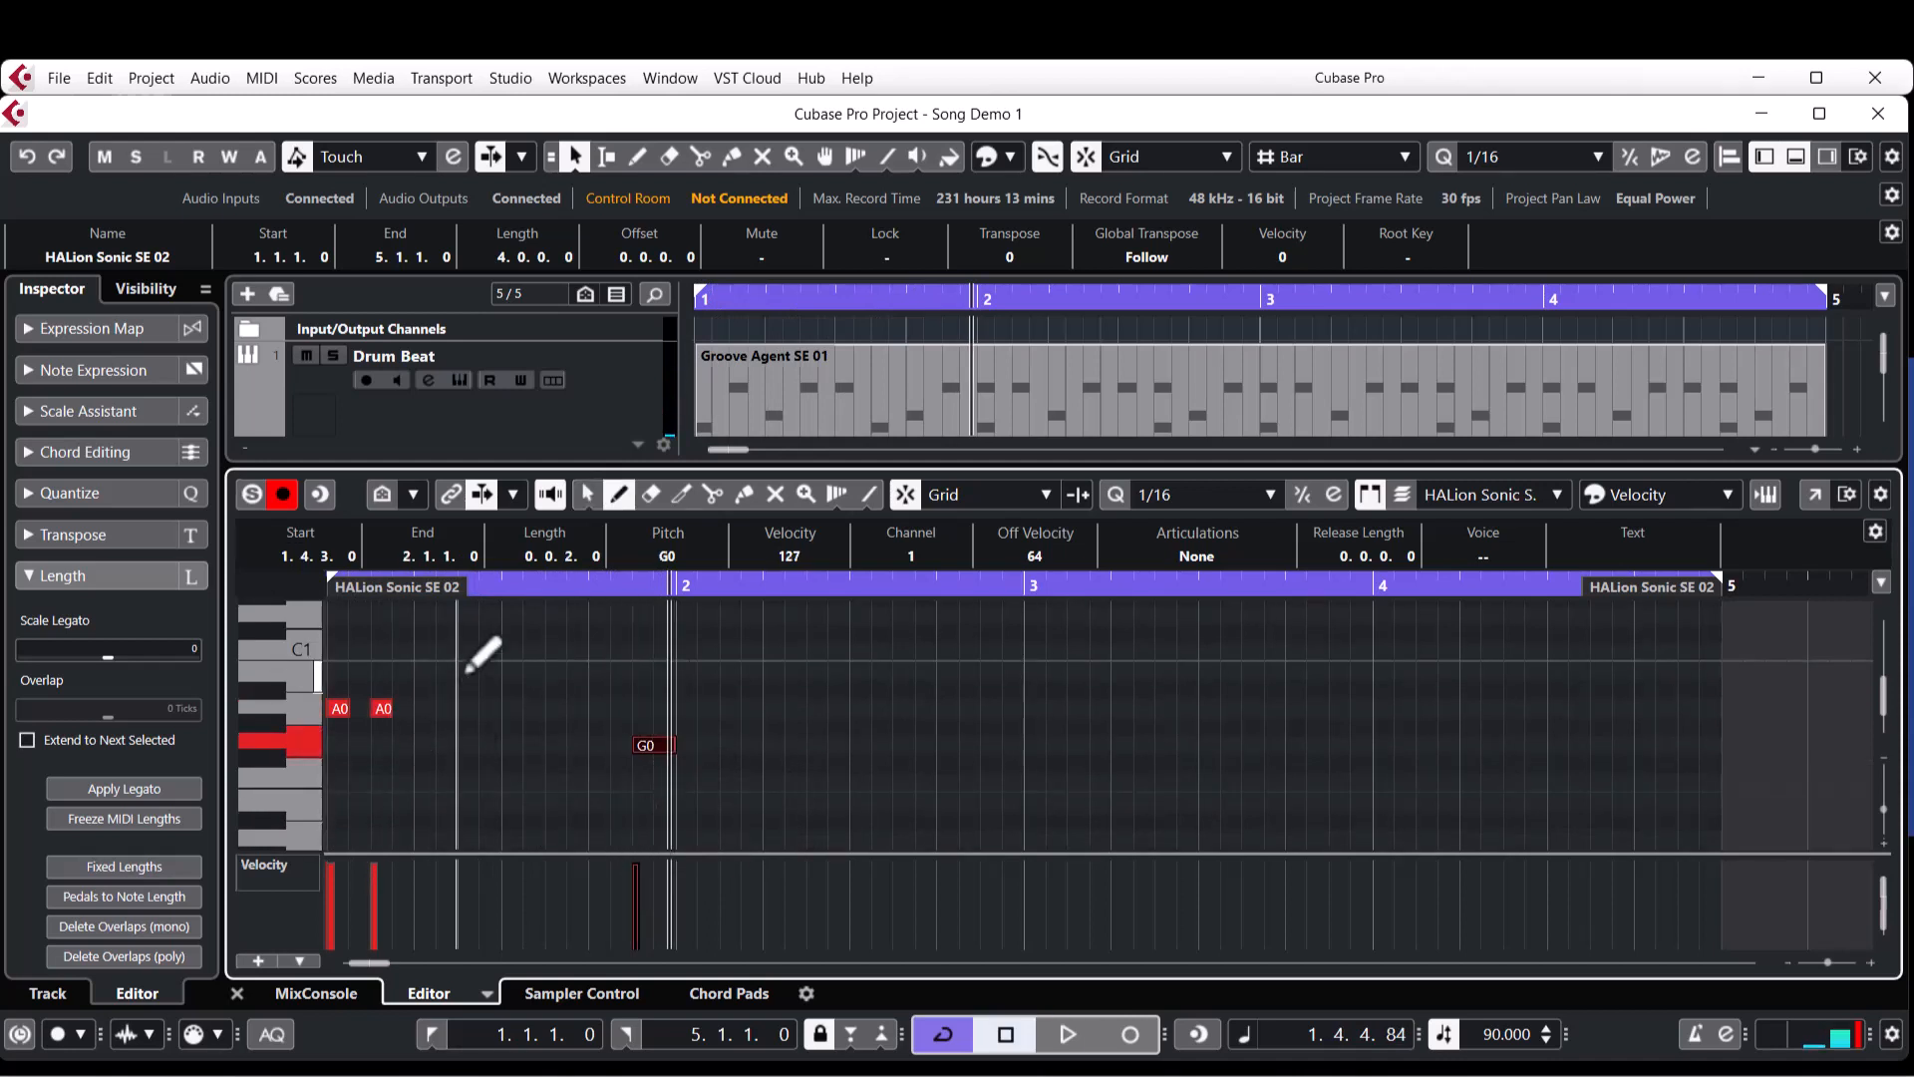
# Try lengthening the second A0 note in bar 1 to two sixteenths and play from the start.
pyautogui.rightClick(440, 706)
pyautogui.click(411, 706)
pyautogui.moveTo(394, 708); pyautogui.dragTo(416, 707)
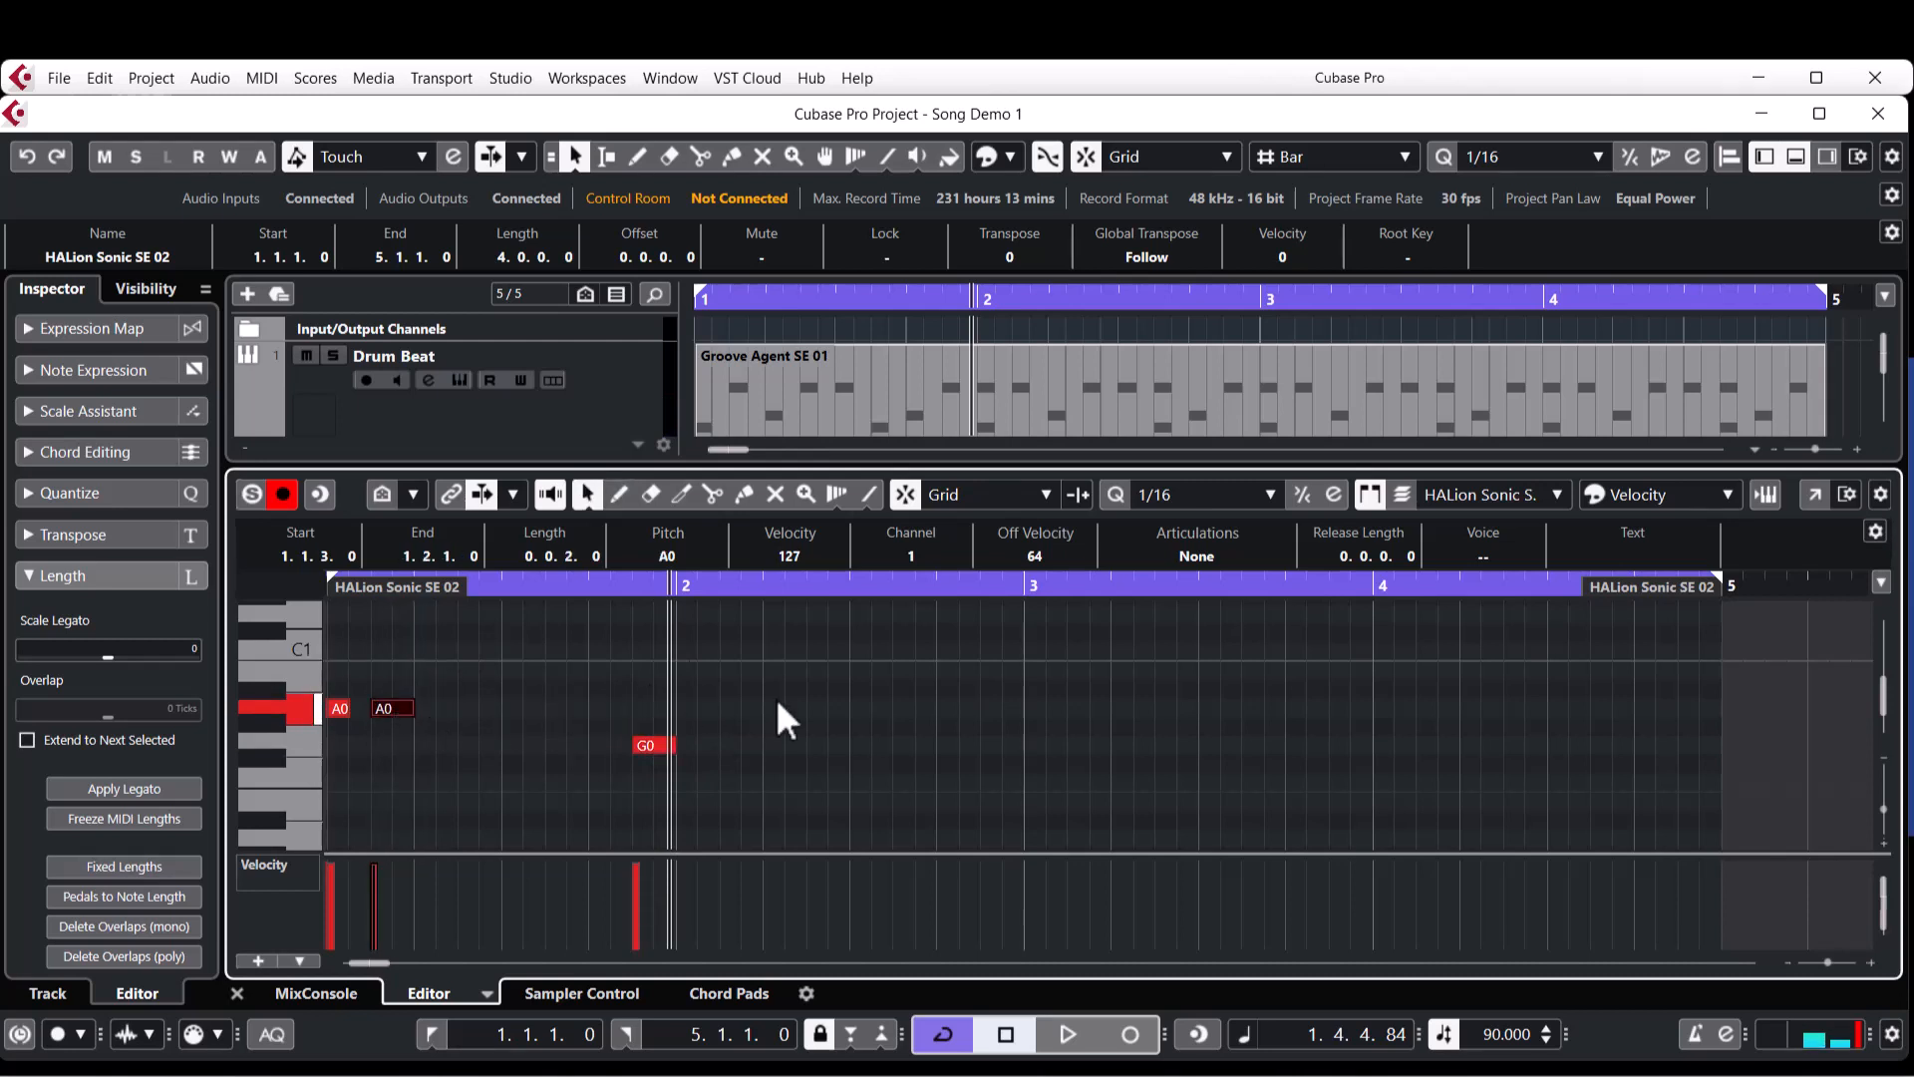
pyautogui.press('Home')
pyautogui.press('space')
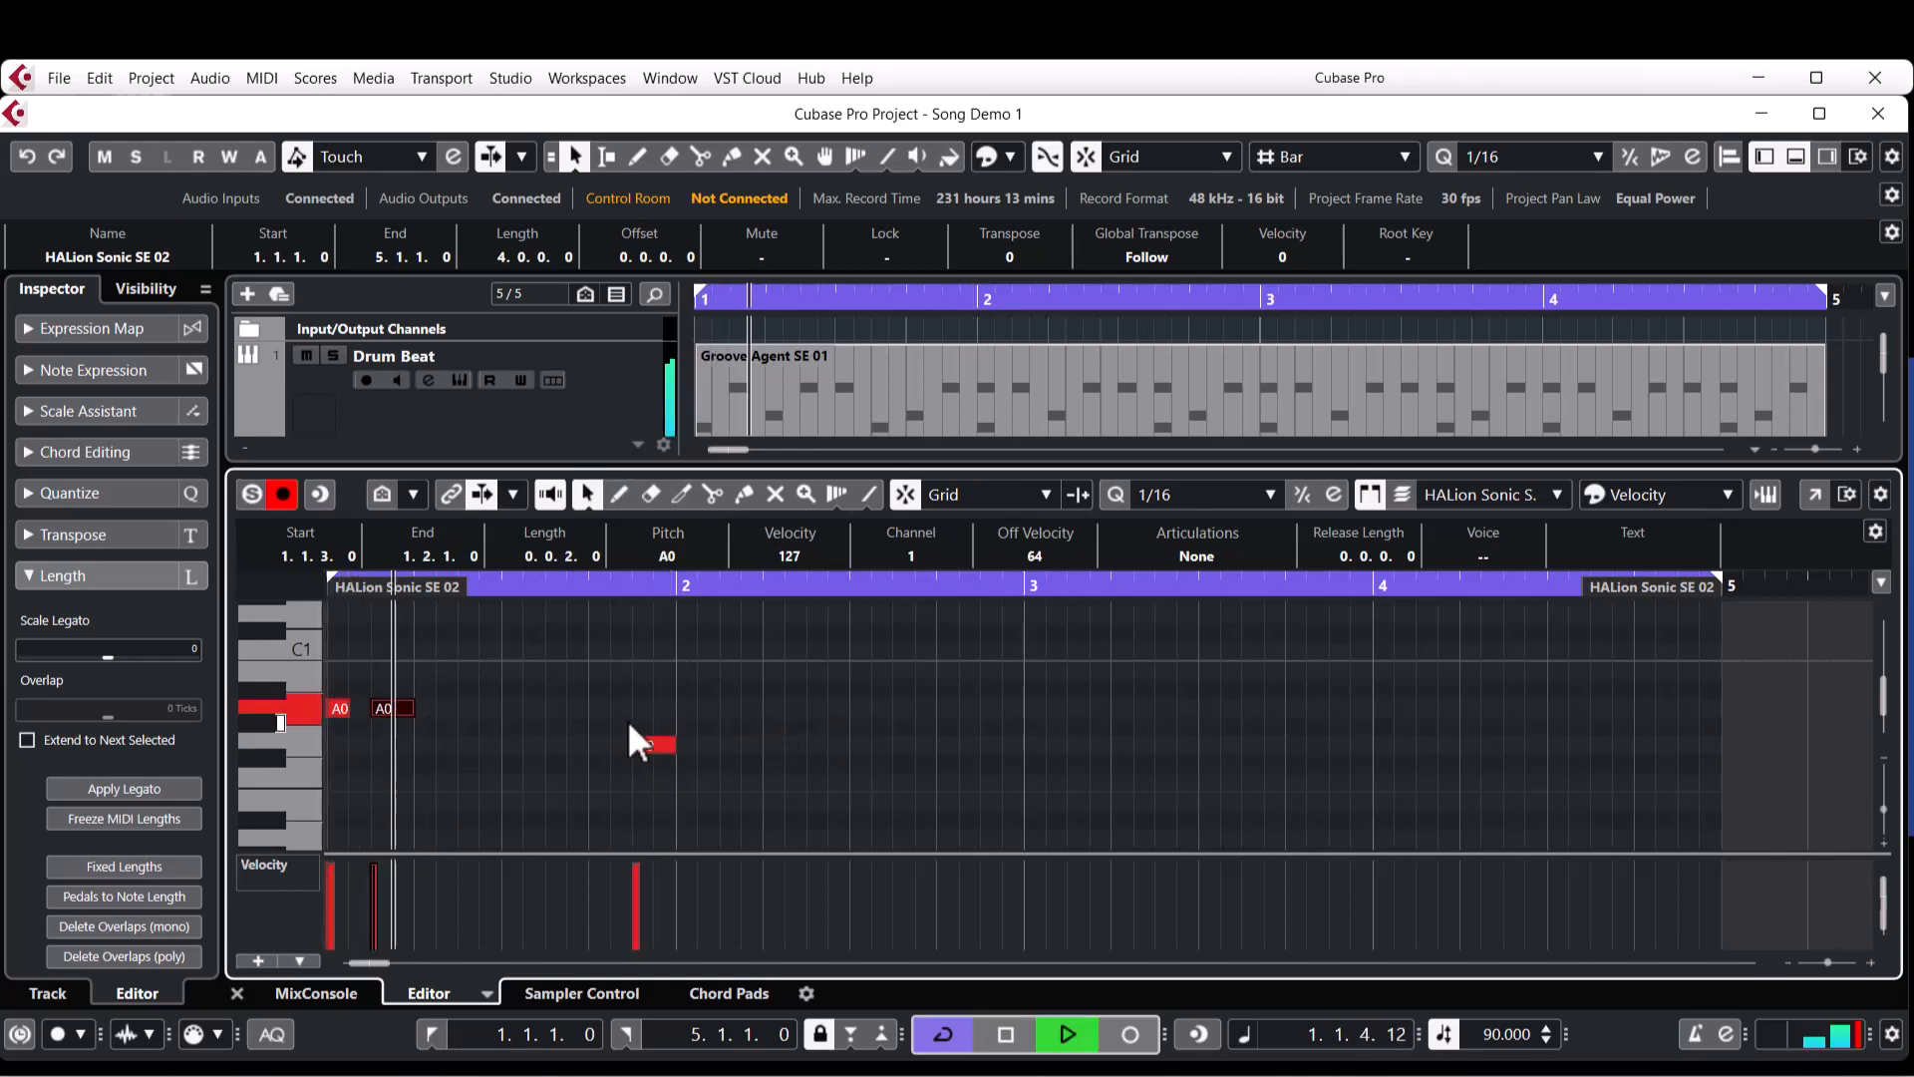
pyautogui.press('space')
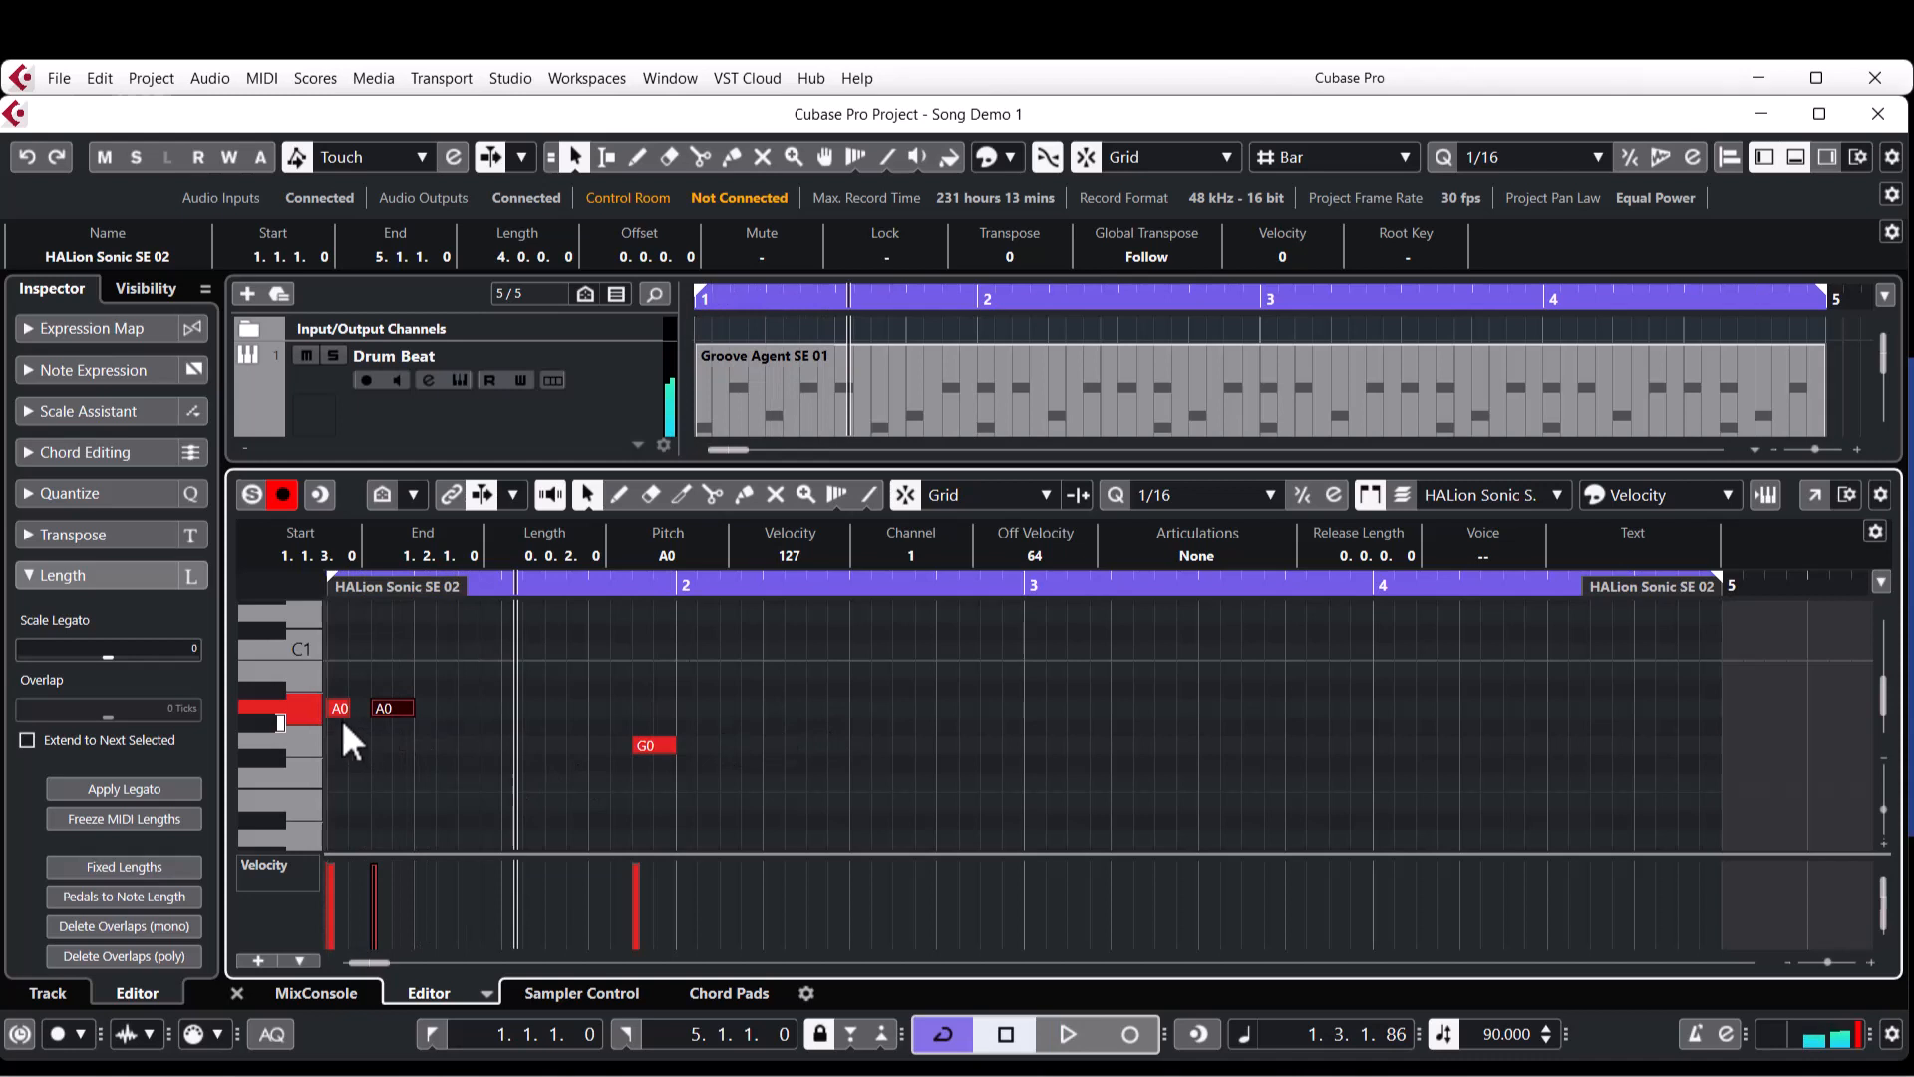
# Try shortening the second A0 note to one sixteenth and listen to it from the start.
pyautogui.moveTo(415, 709); pyautogui.dragTo(386, 712)
pyautogui.press('Home')
pyautogui.press('space')
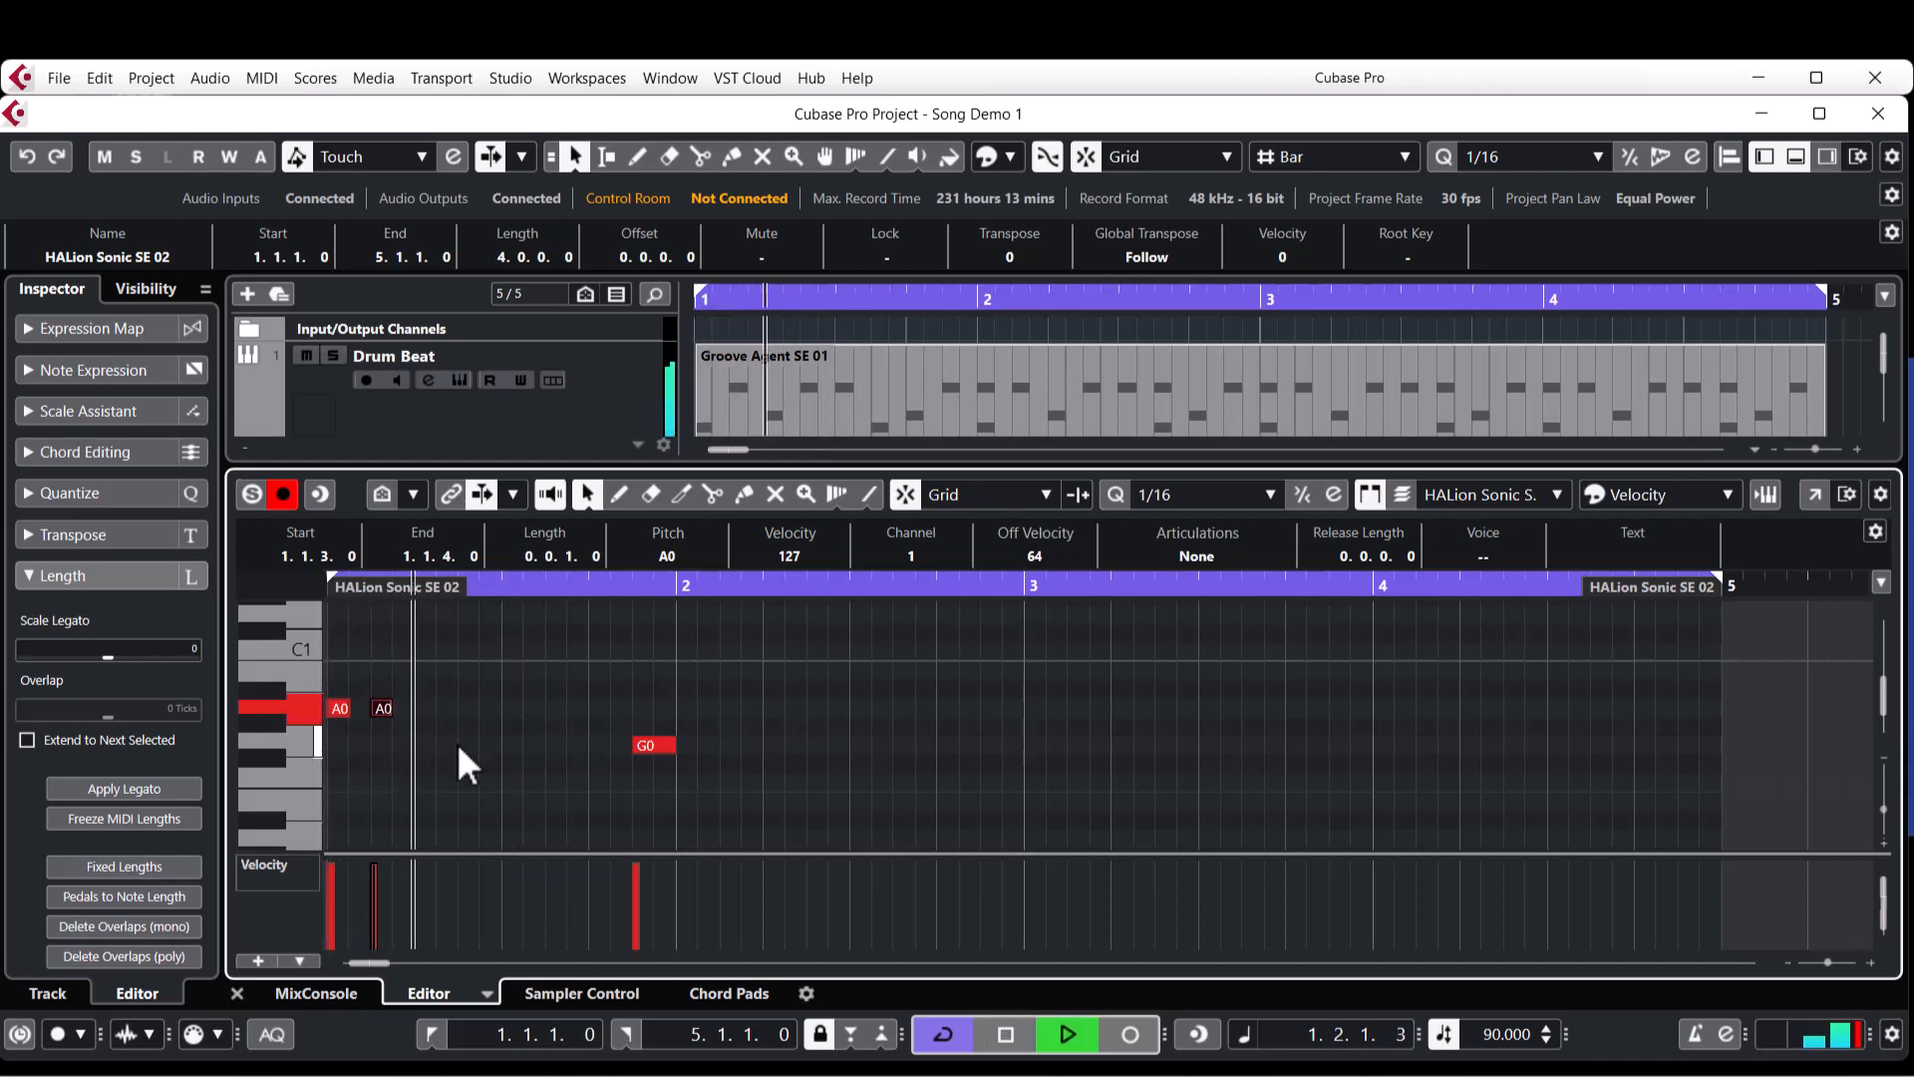
pyautogui.scroll(4, 479, 739)
pyautogui.hscroll(-5, 658, 750)
pyautogui.press('space')
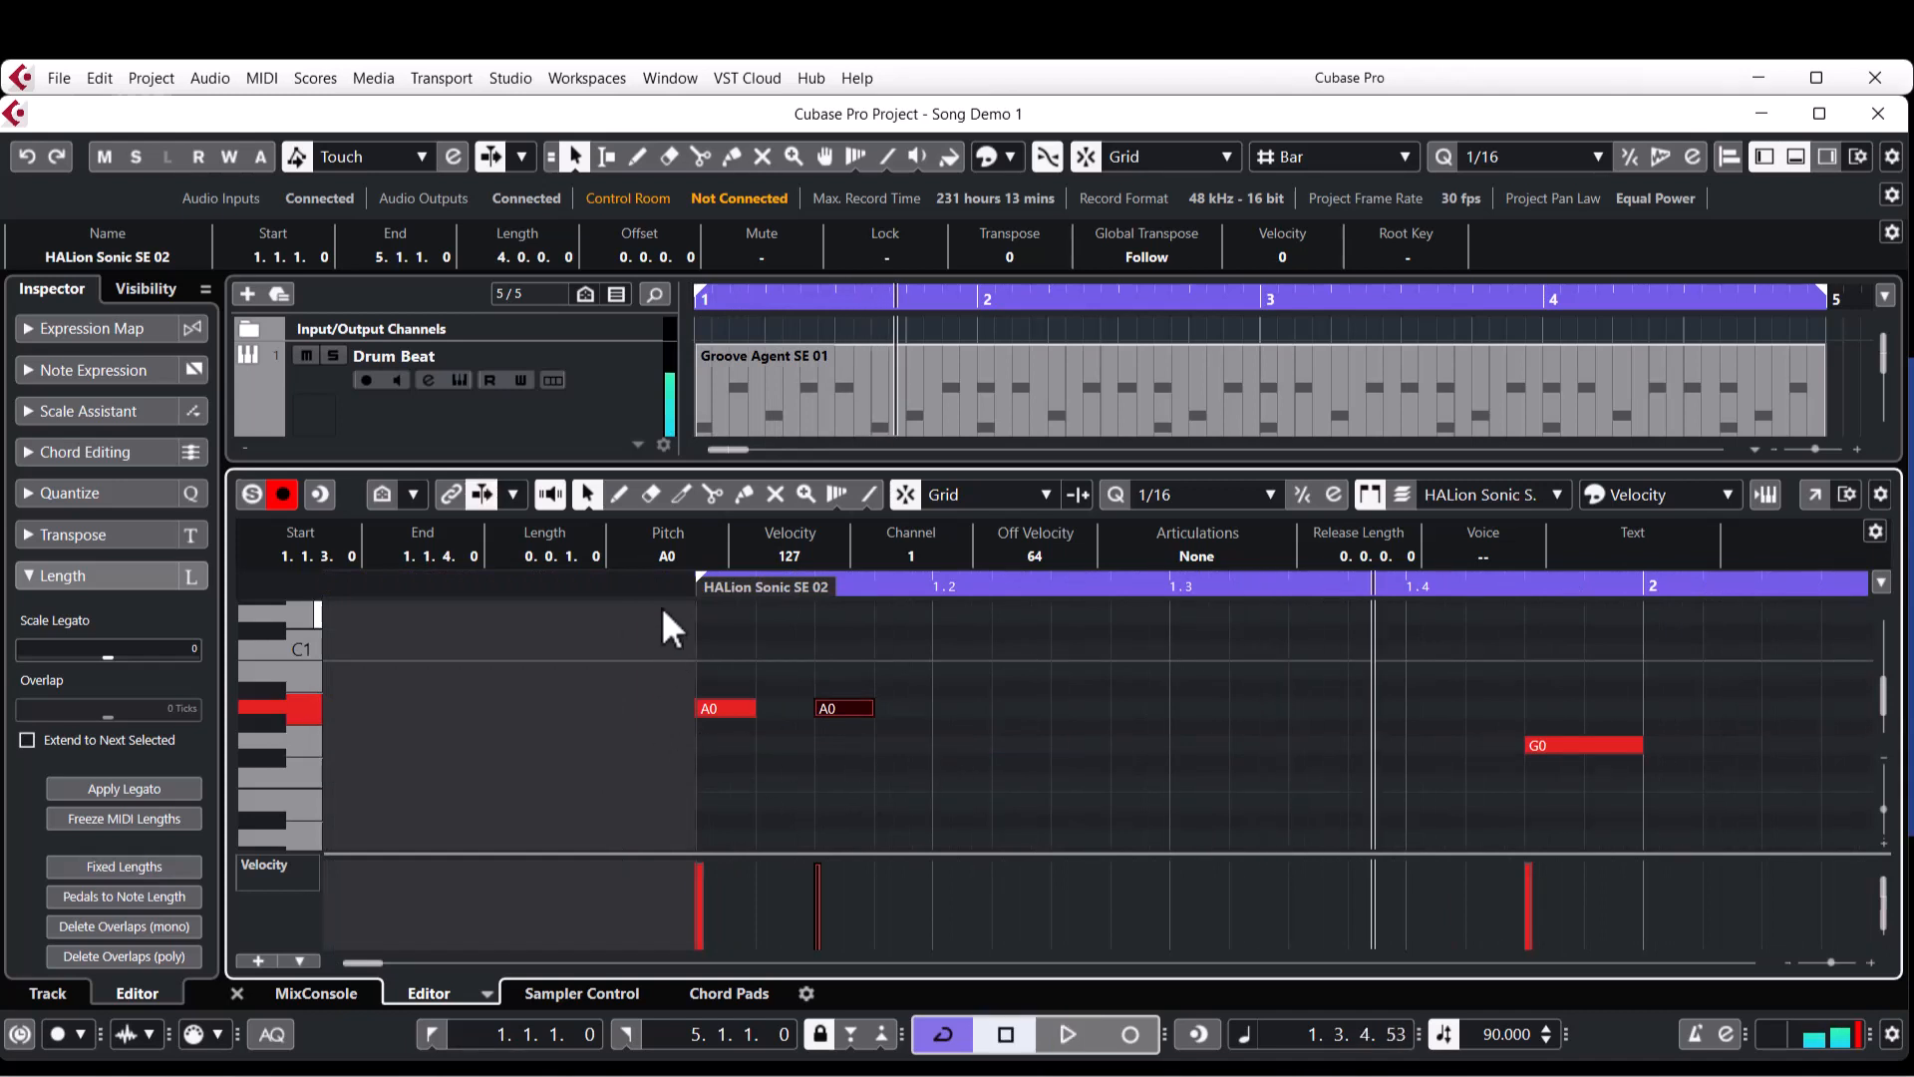
# Try extending the second A0 note again to end on beat 2 of bar 1, and play it back.
pyautogui.moveTo(870, 712); pyautogui.dragTo(924, 734)
pyautogui.press('Home')
pyautogui.press('space')
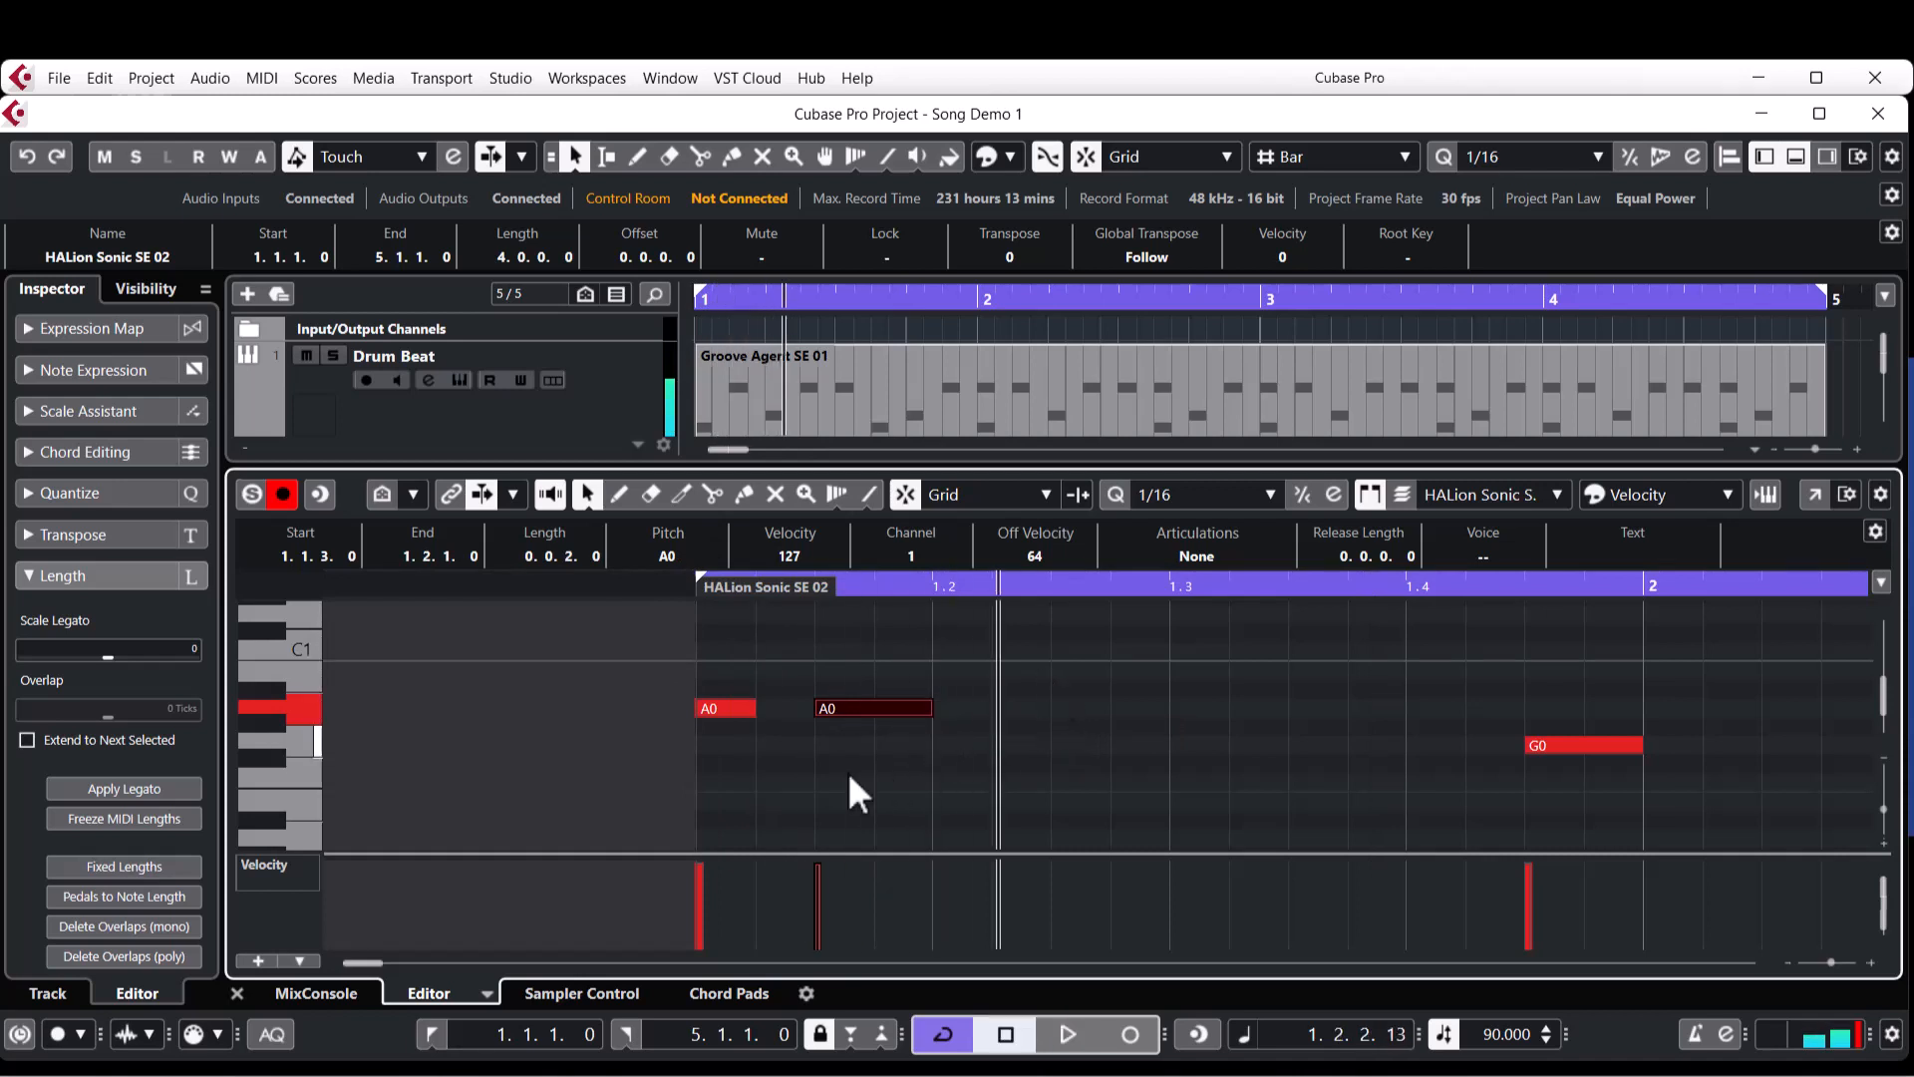
pyautogui.click(915, 779)
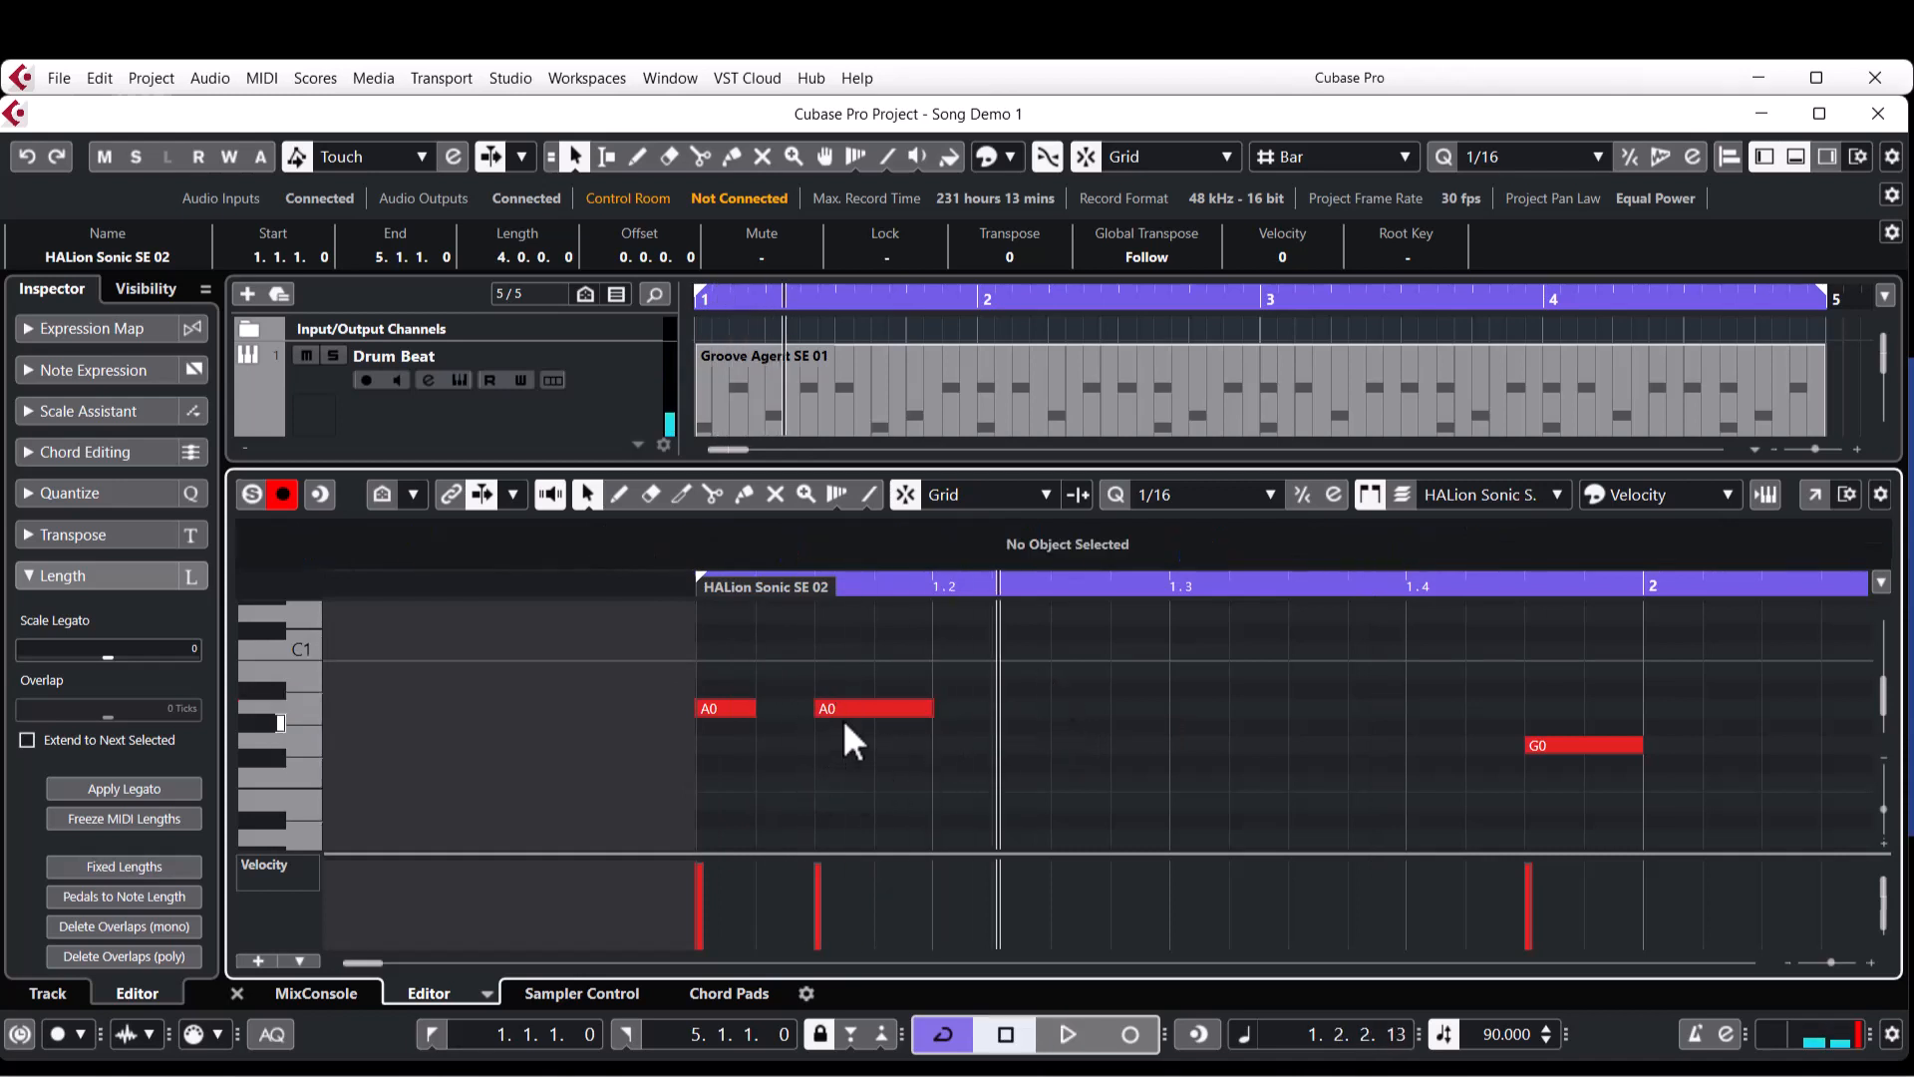
# Set the quantize value to 1/32, resize both A0 notes to a length of 0.0.1.60, and play from the start.
pyautogui.click(1187, 499)
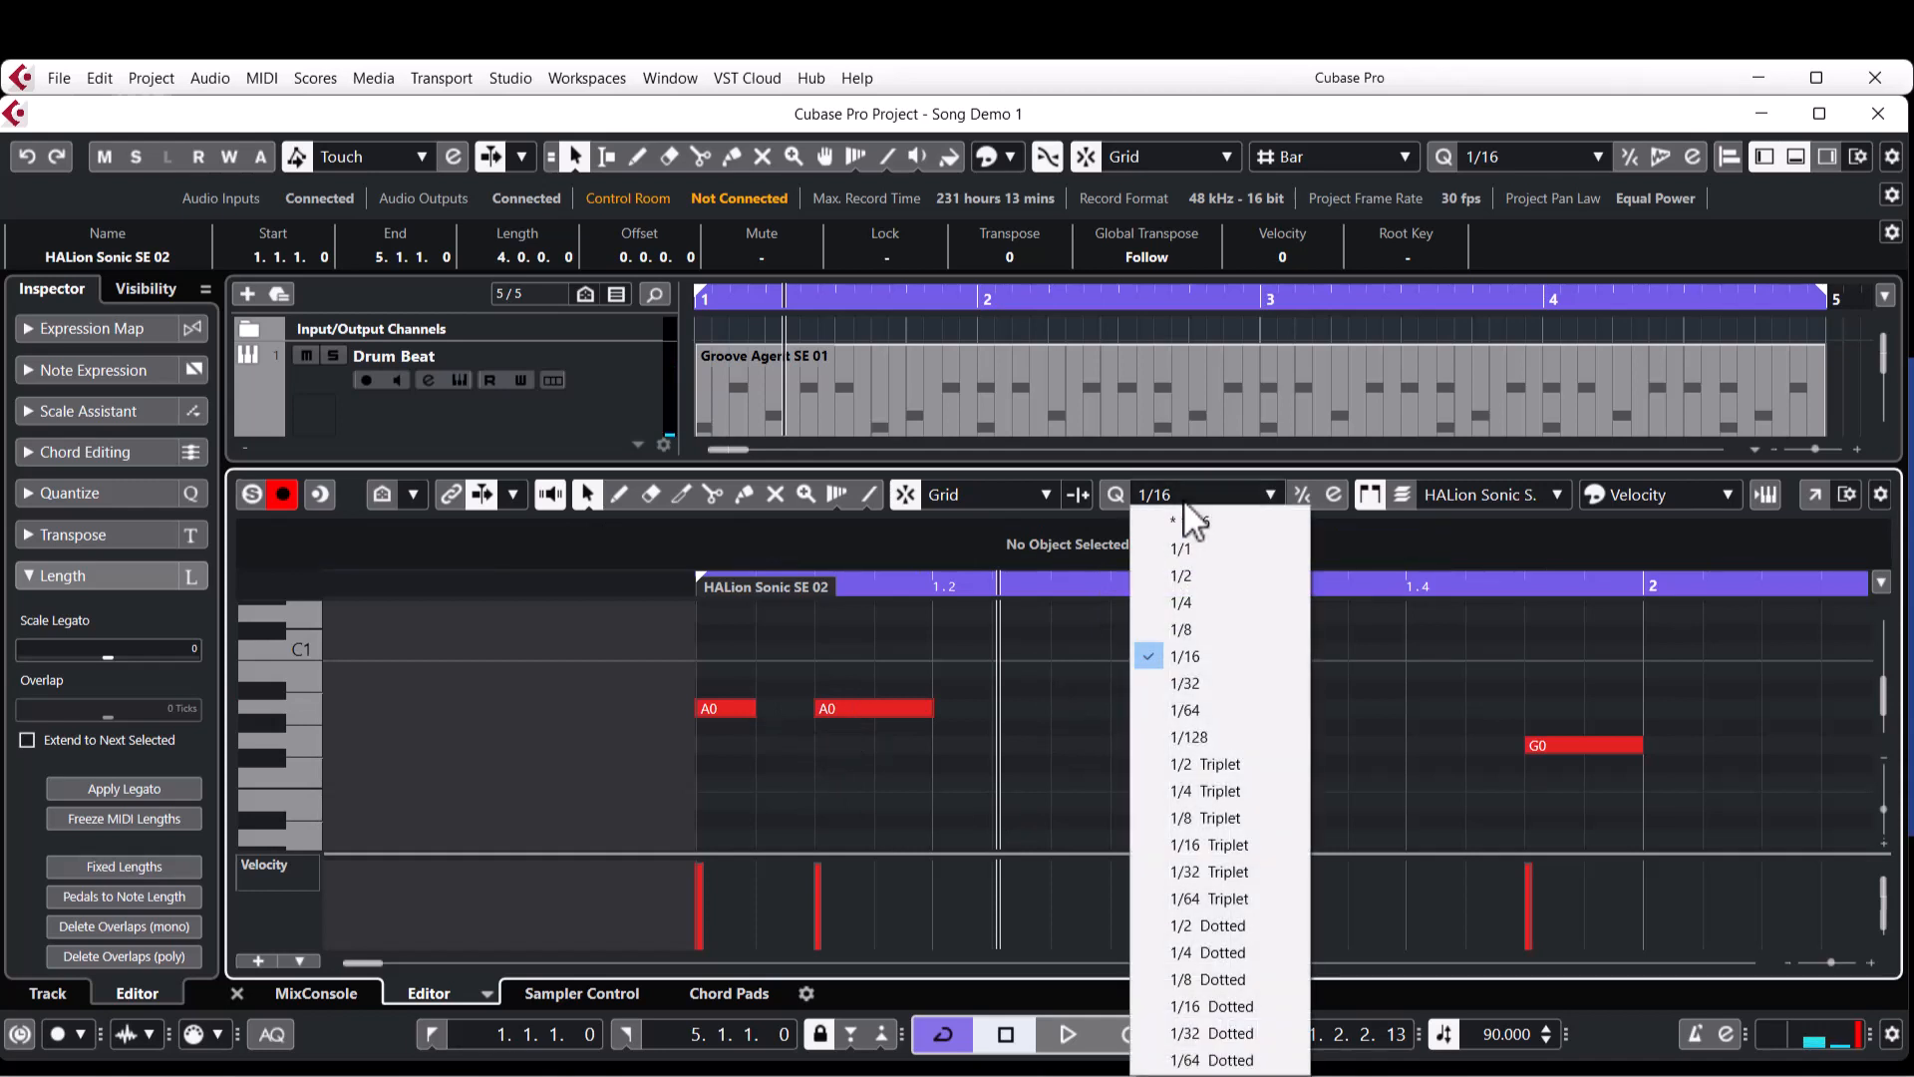
pyautogui.click(1192, 680)
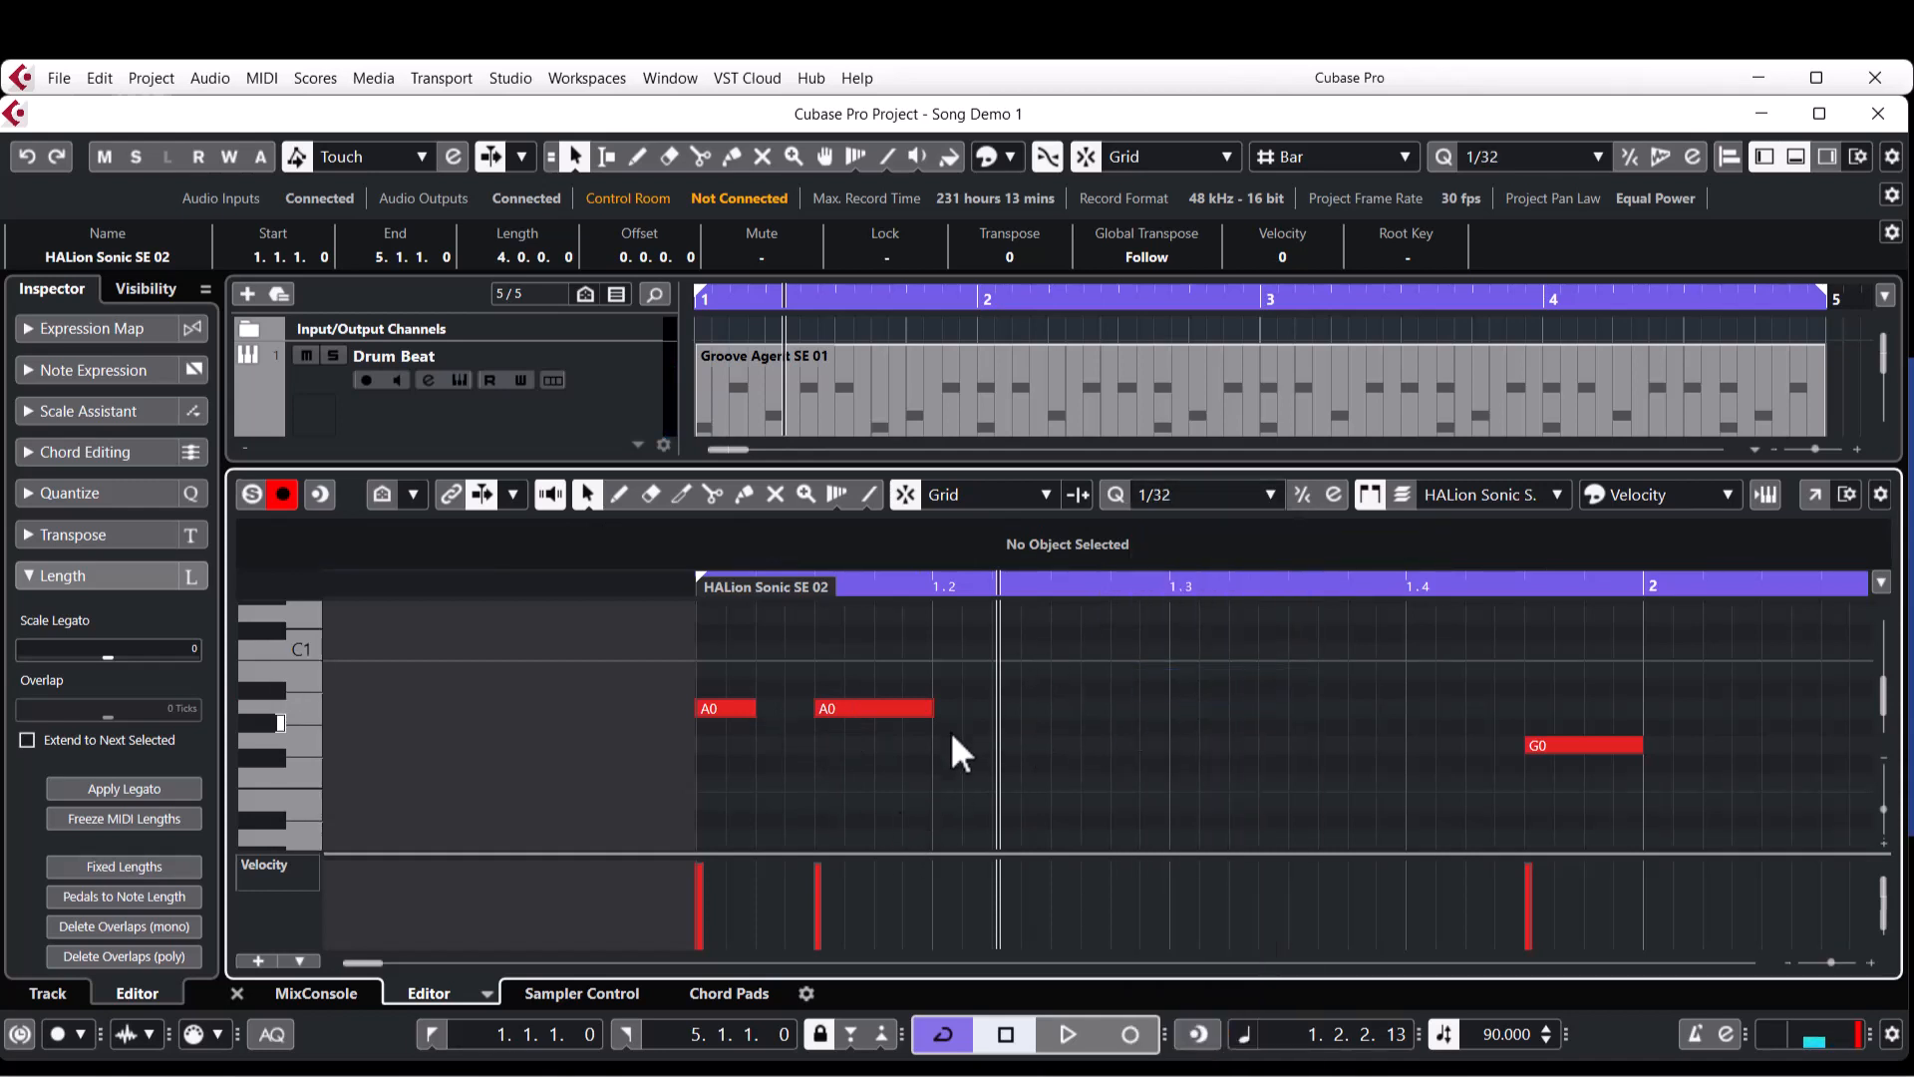
pyautogui.moveTo(931, 708); pyautogui.dragTo(902, 710)
pyautogui.click(738, 708)
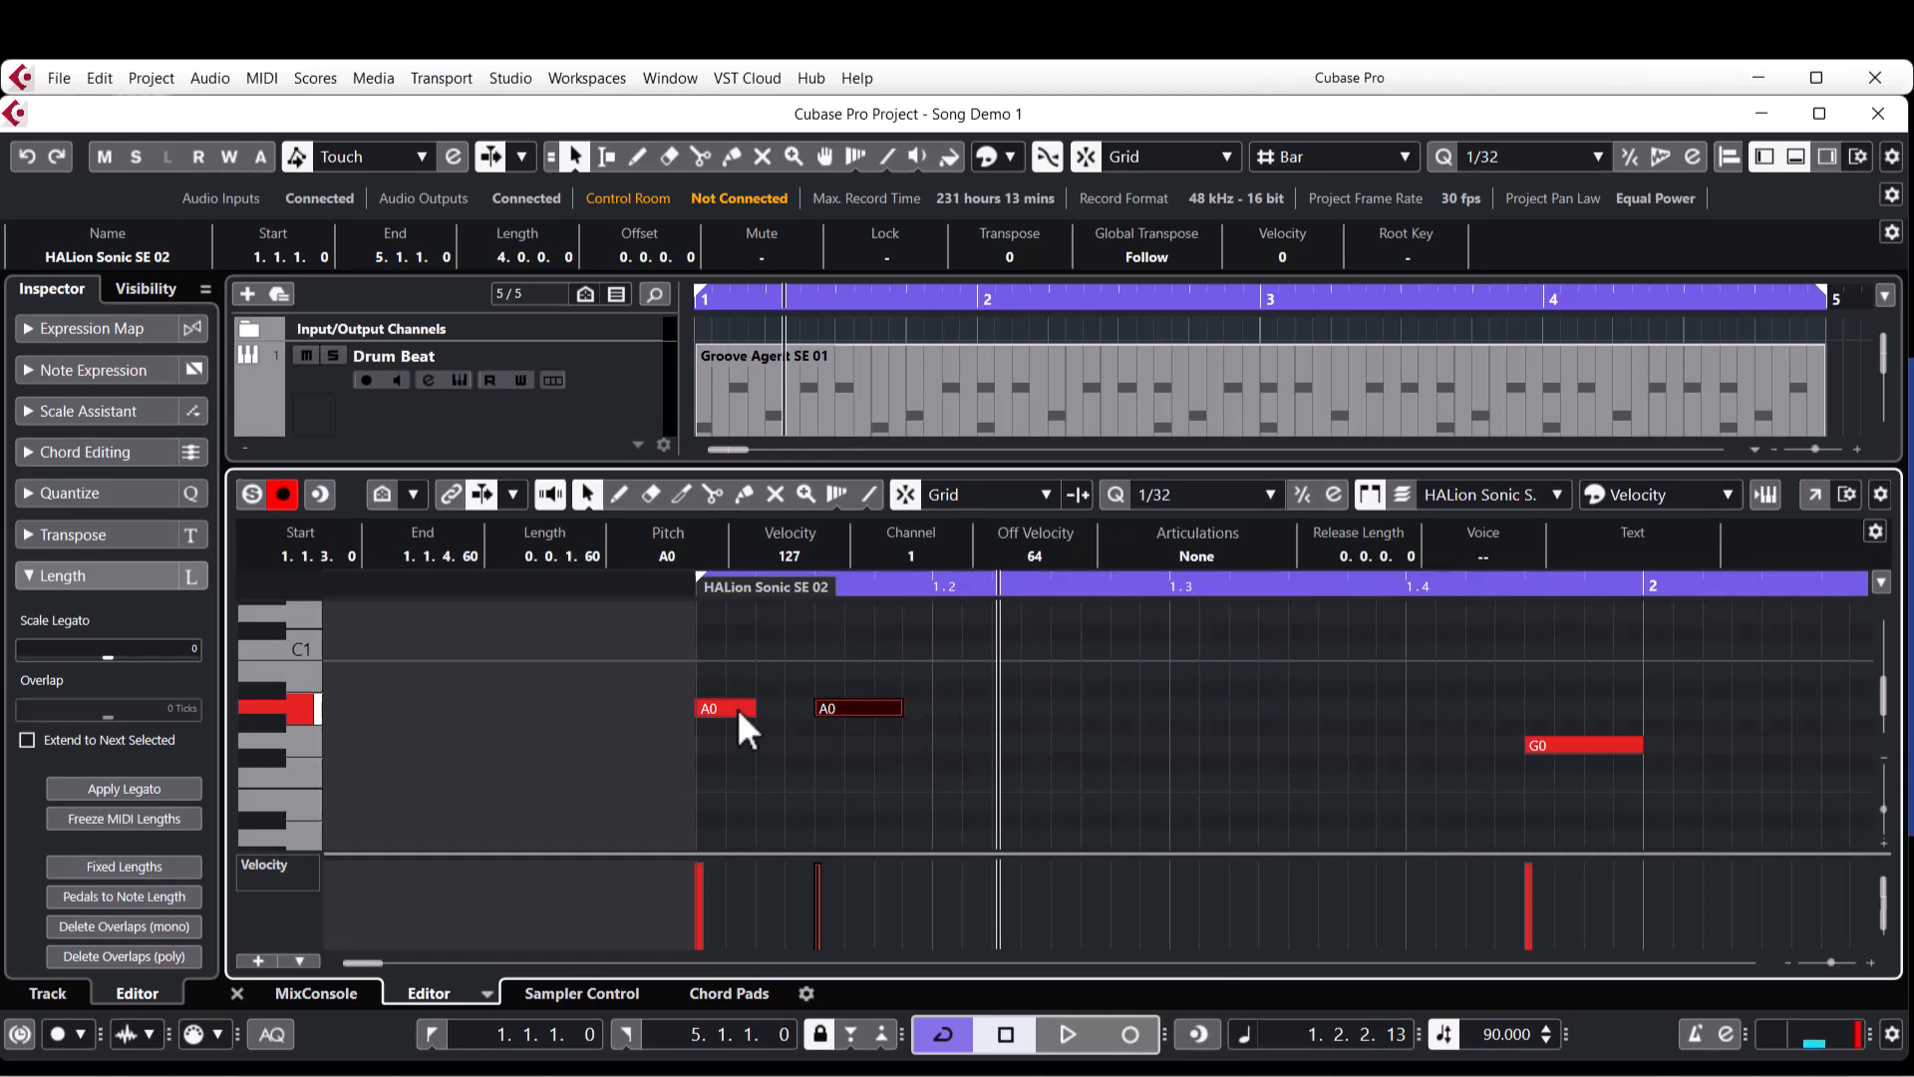
pyautogui.moveTo(752, 713); pyautogui.dragTo(784, 712)
pyautogui.press('Home')
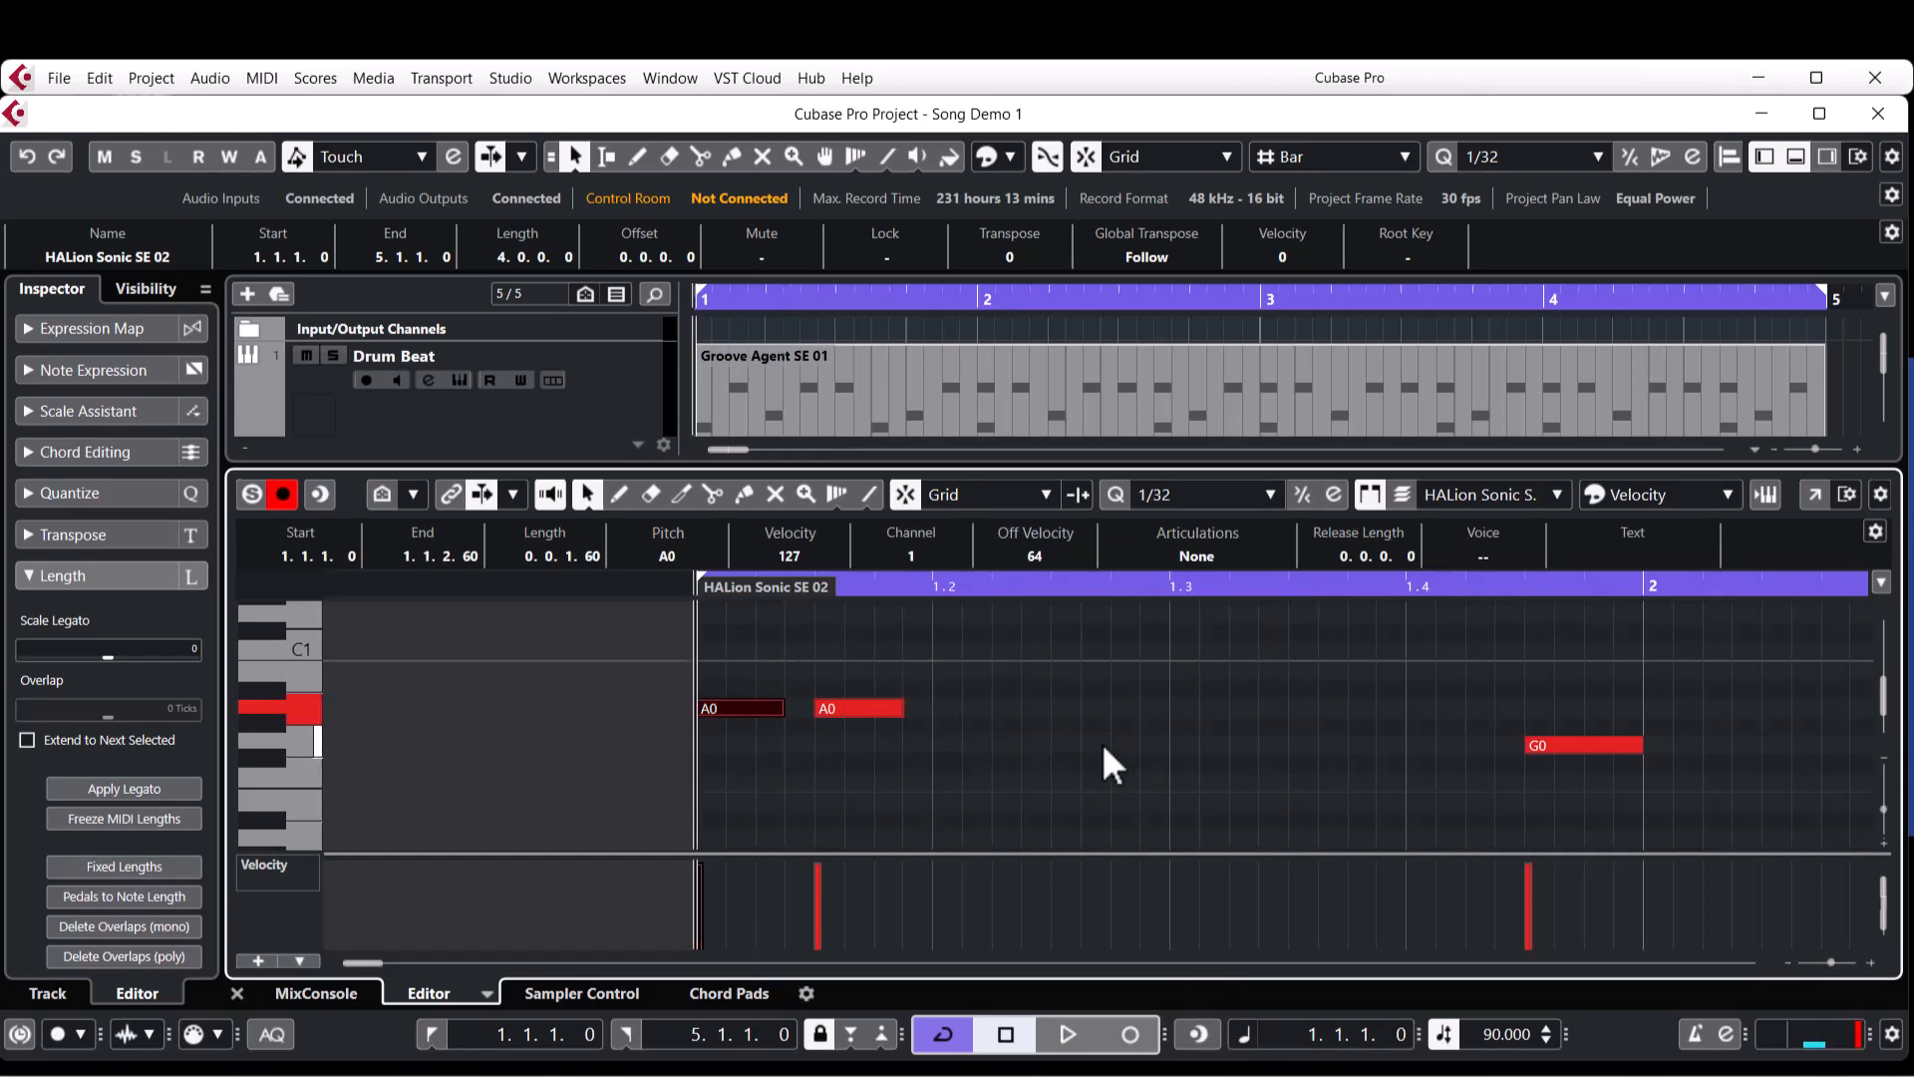
pyautogui.press('space')
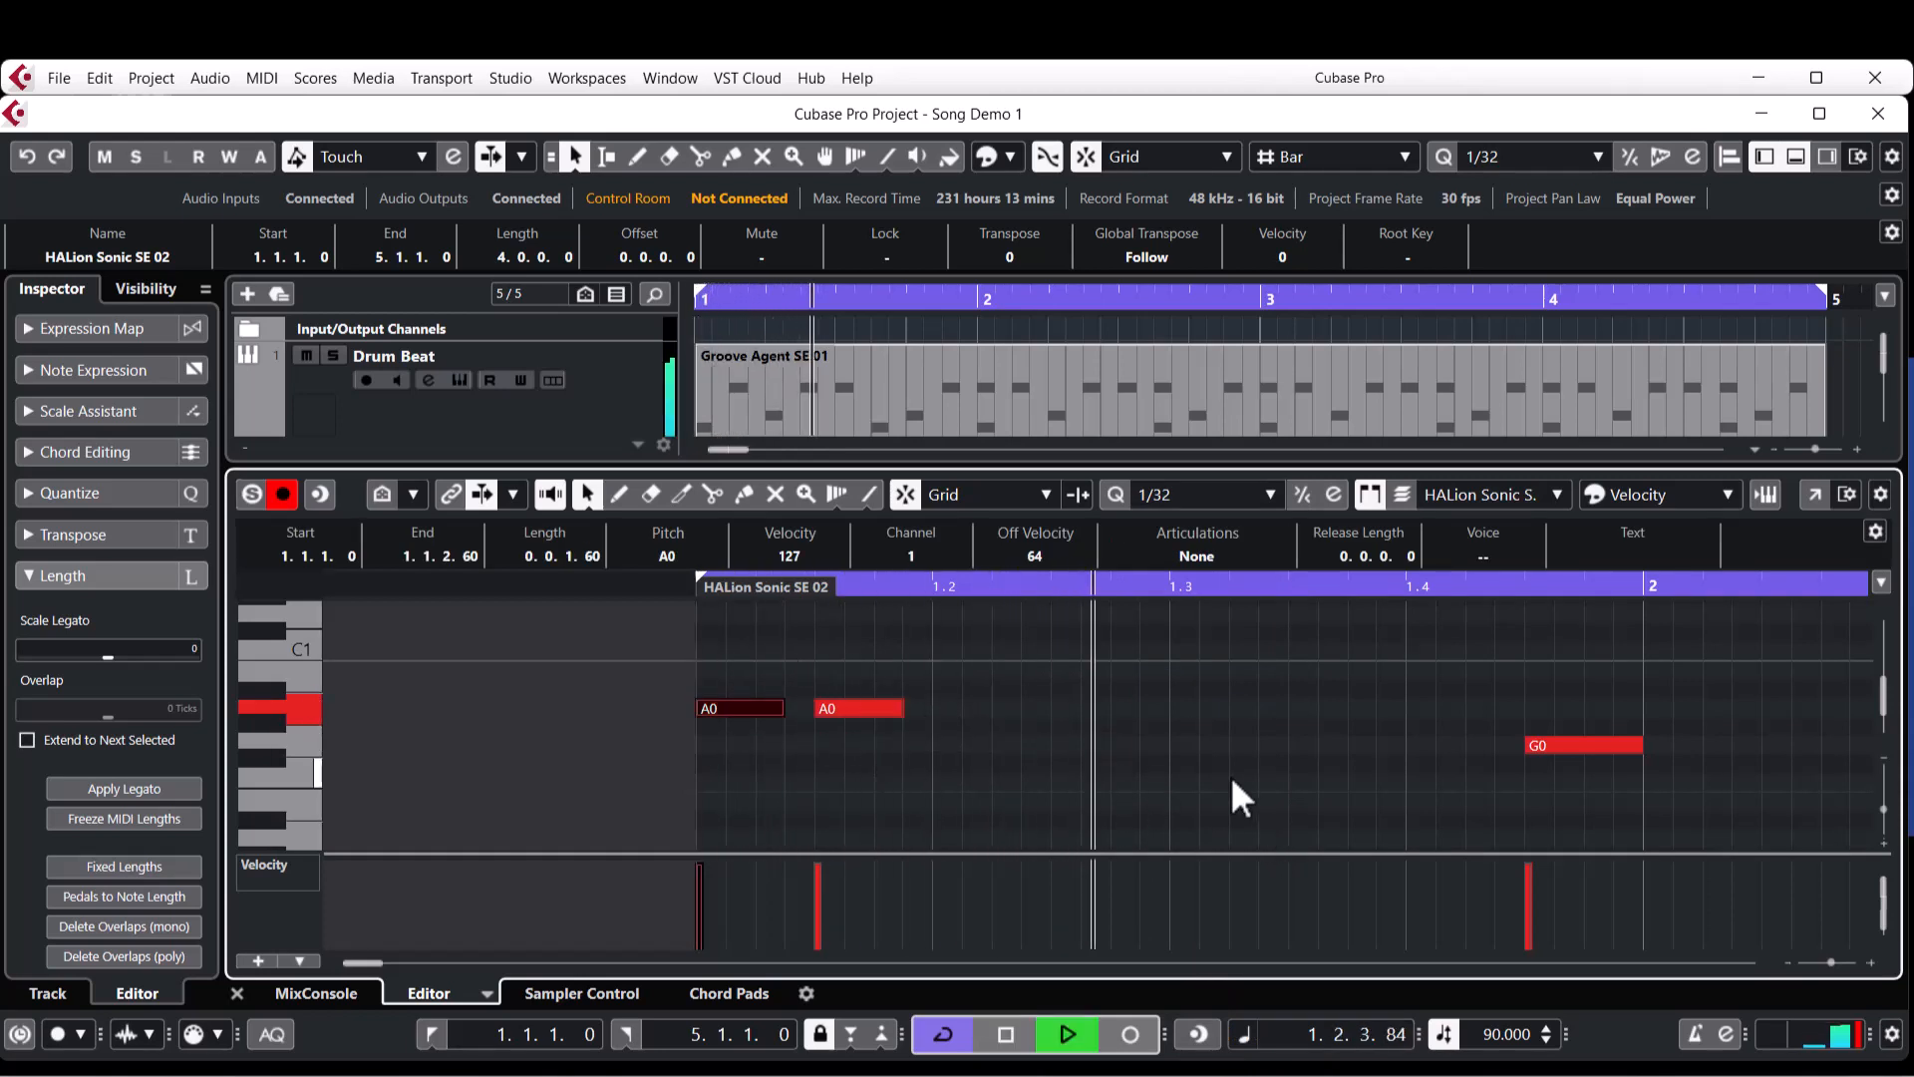
pyautogui.press('space')
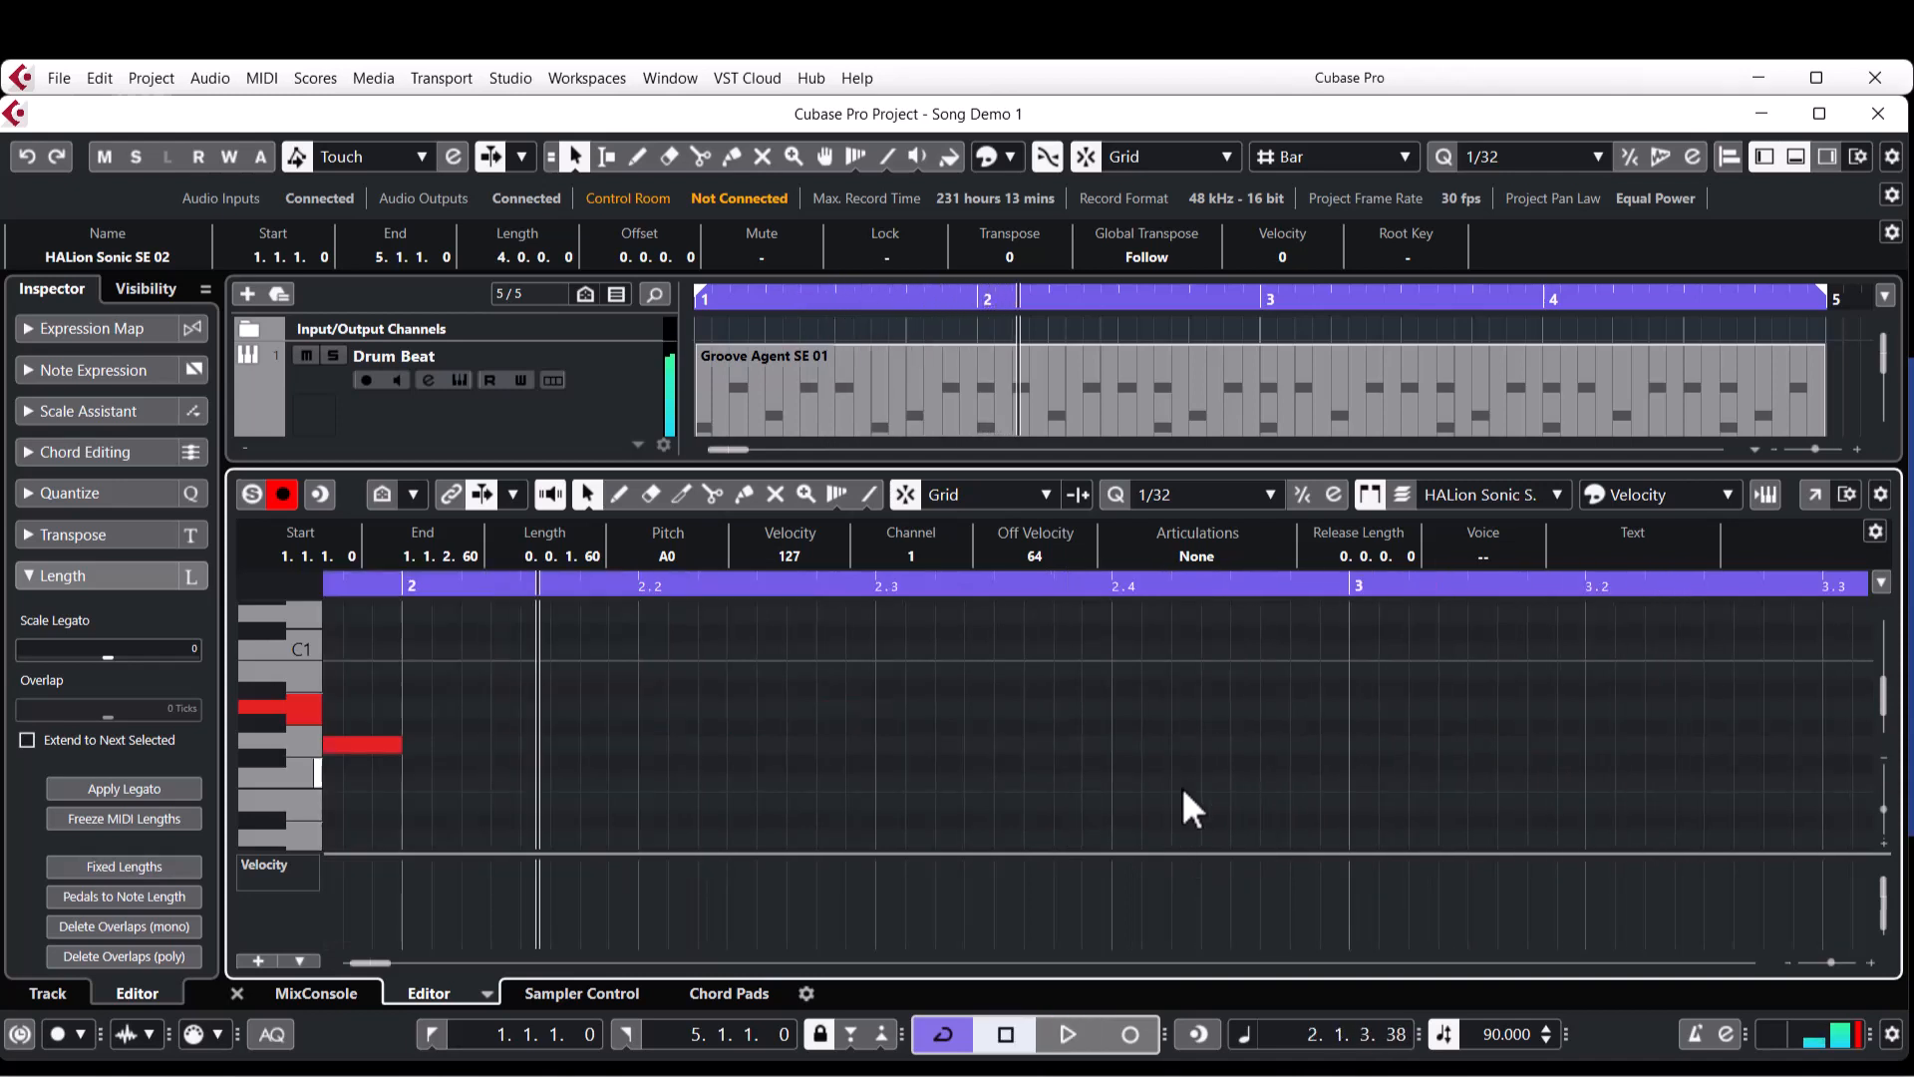
# Copy the two A0 notes and the G0 note from bar 1 to bar 2 and play the project from the start.
pyautogui.scroll(-3, 766, 751)
pyautogui.hscroll(-3, 858, 738)
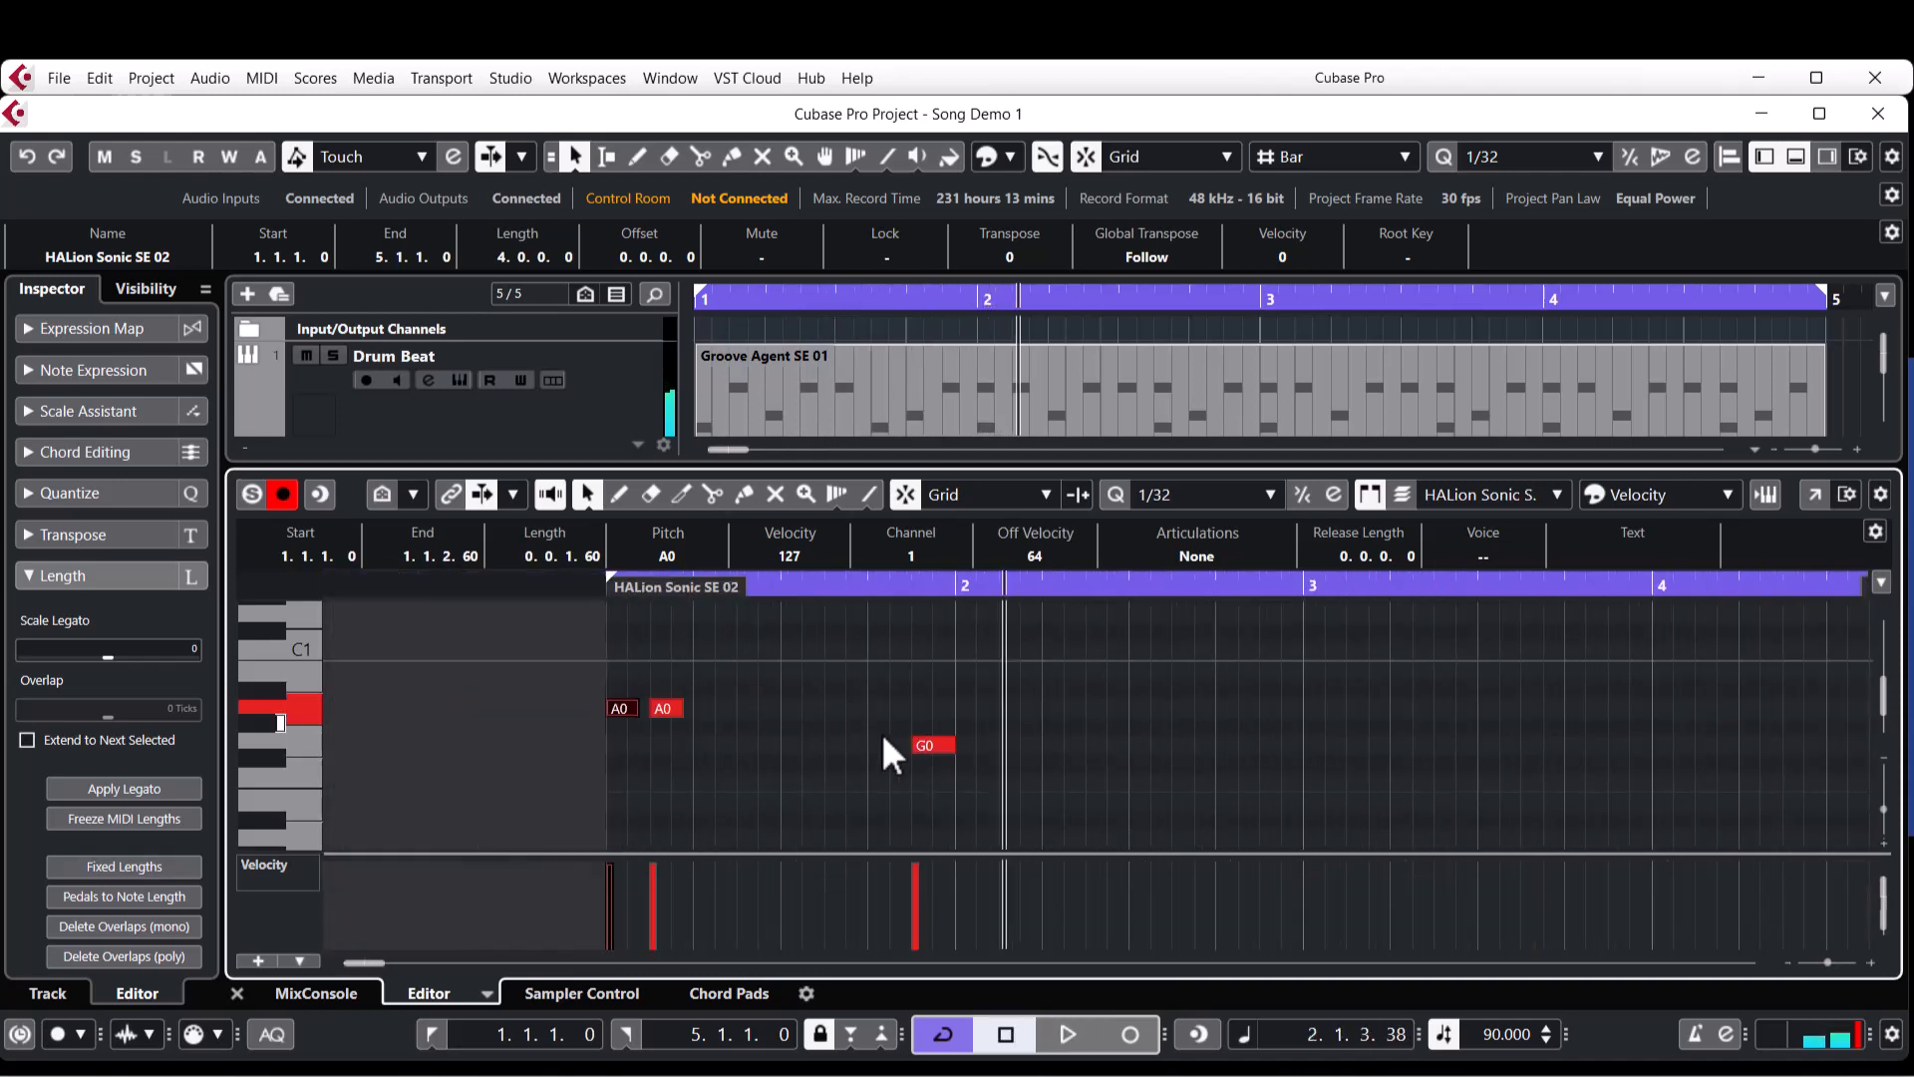
pyautogui.click(1039, 691)
pyautogui.moveTo(551, 779); pyautogui.dragTo(552, 780)
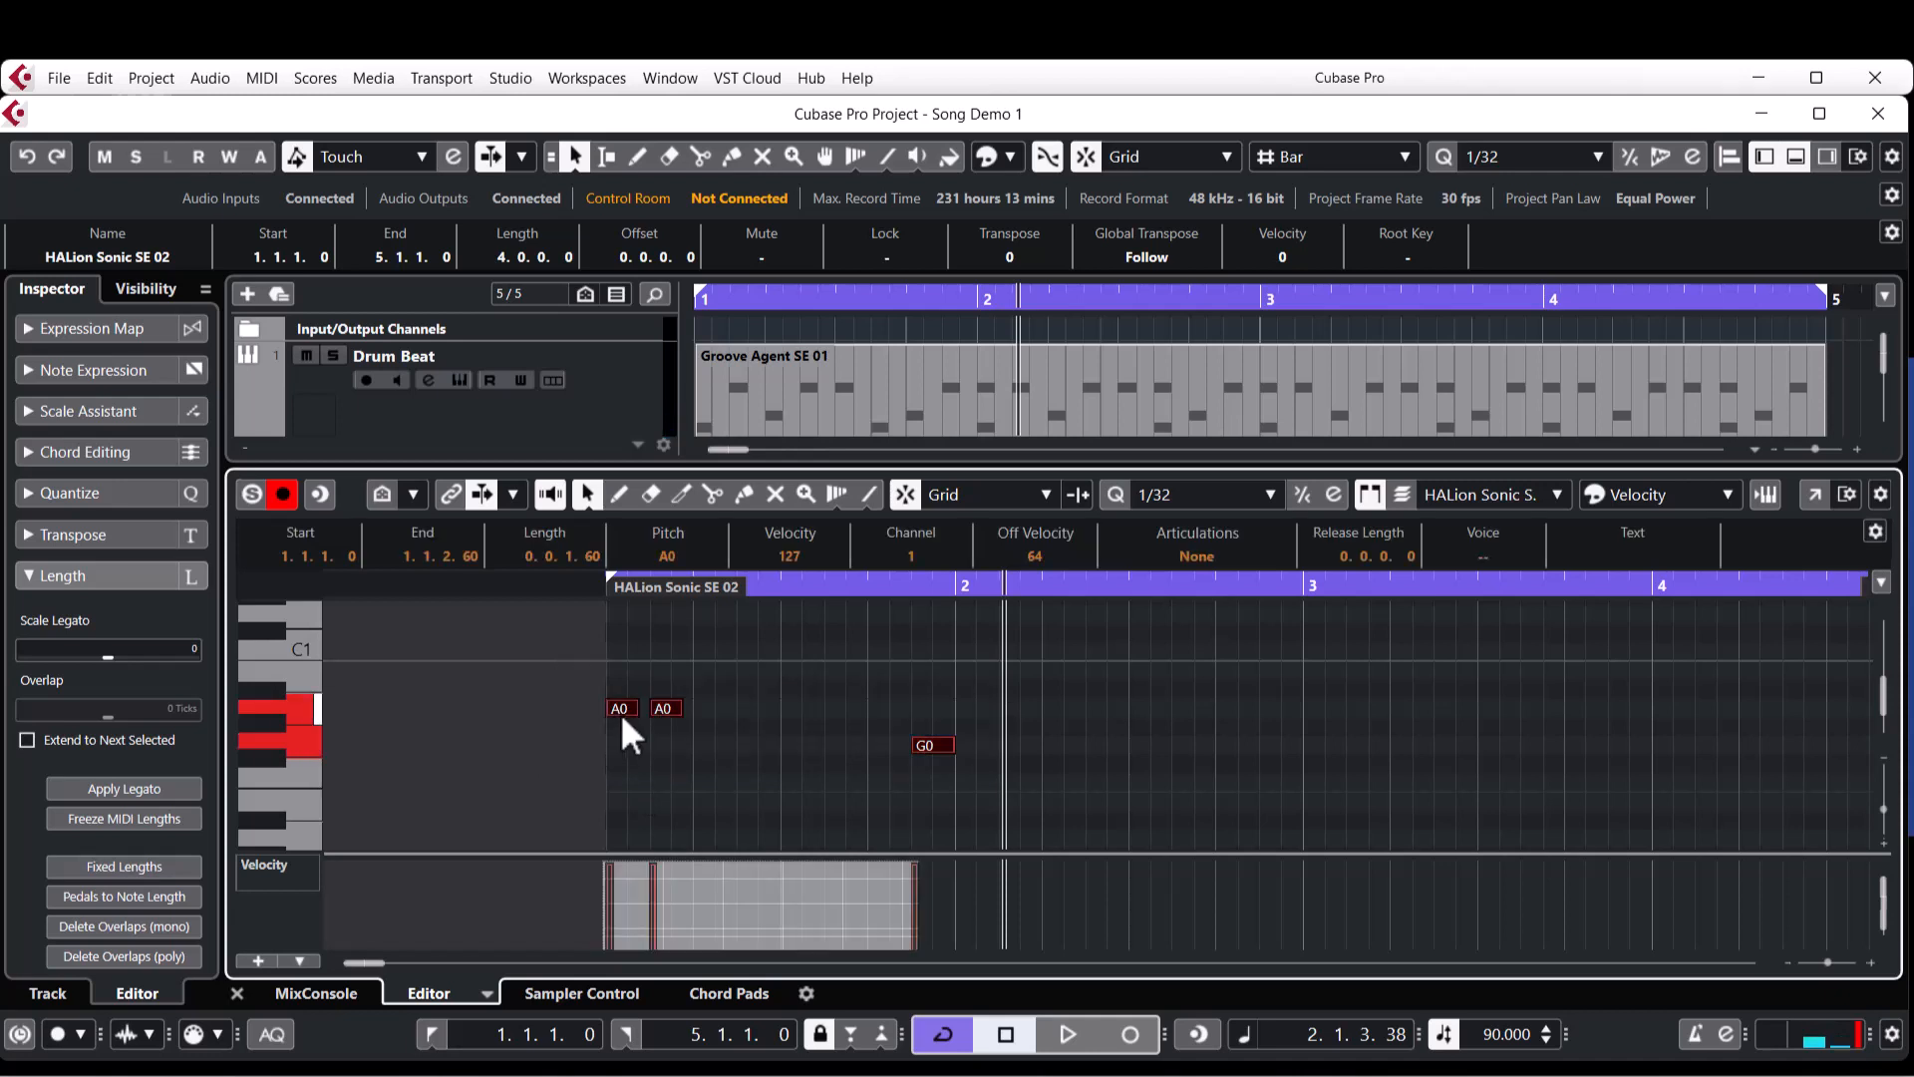
pyautogui.moveTo(620, 714); pyautogui.dragTo(971, 708)
pyautogui.press('KP_Decimal')
pyautogui.press('space')
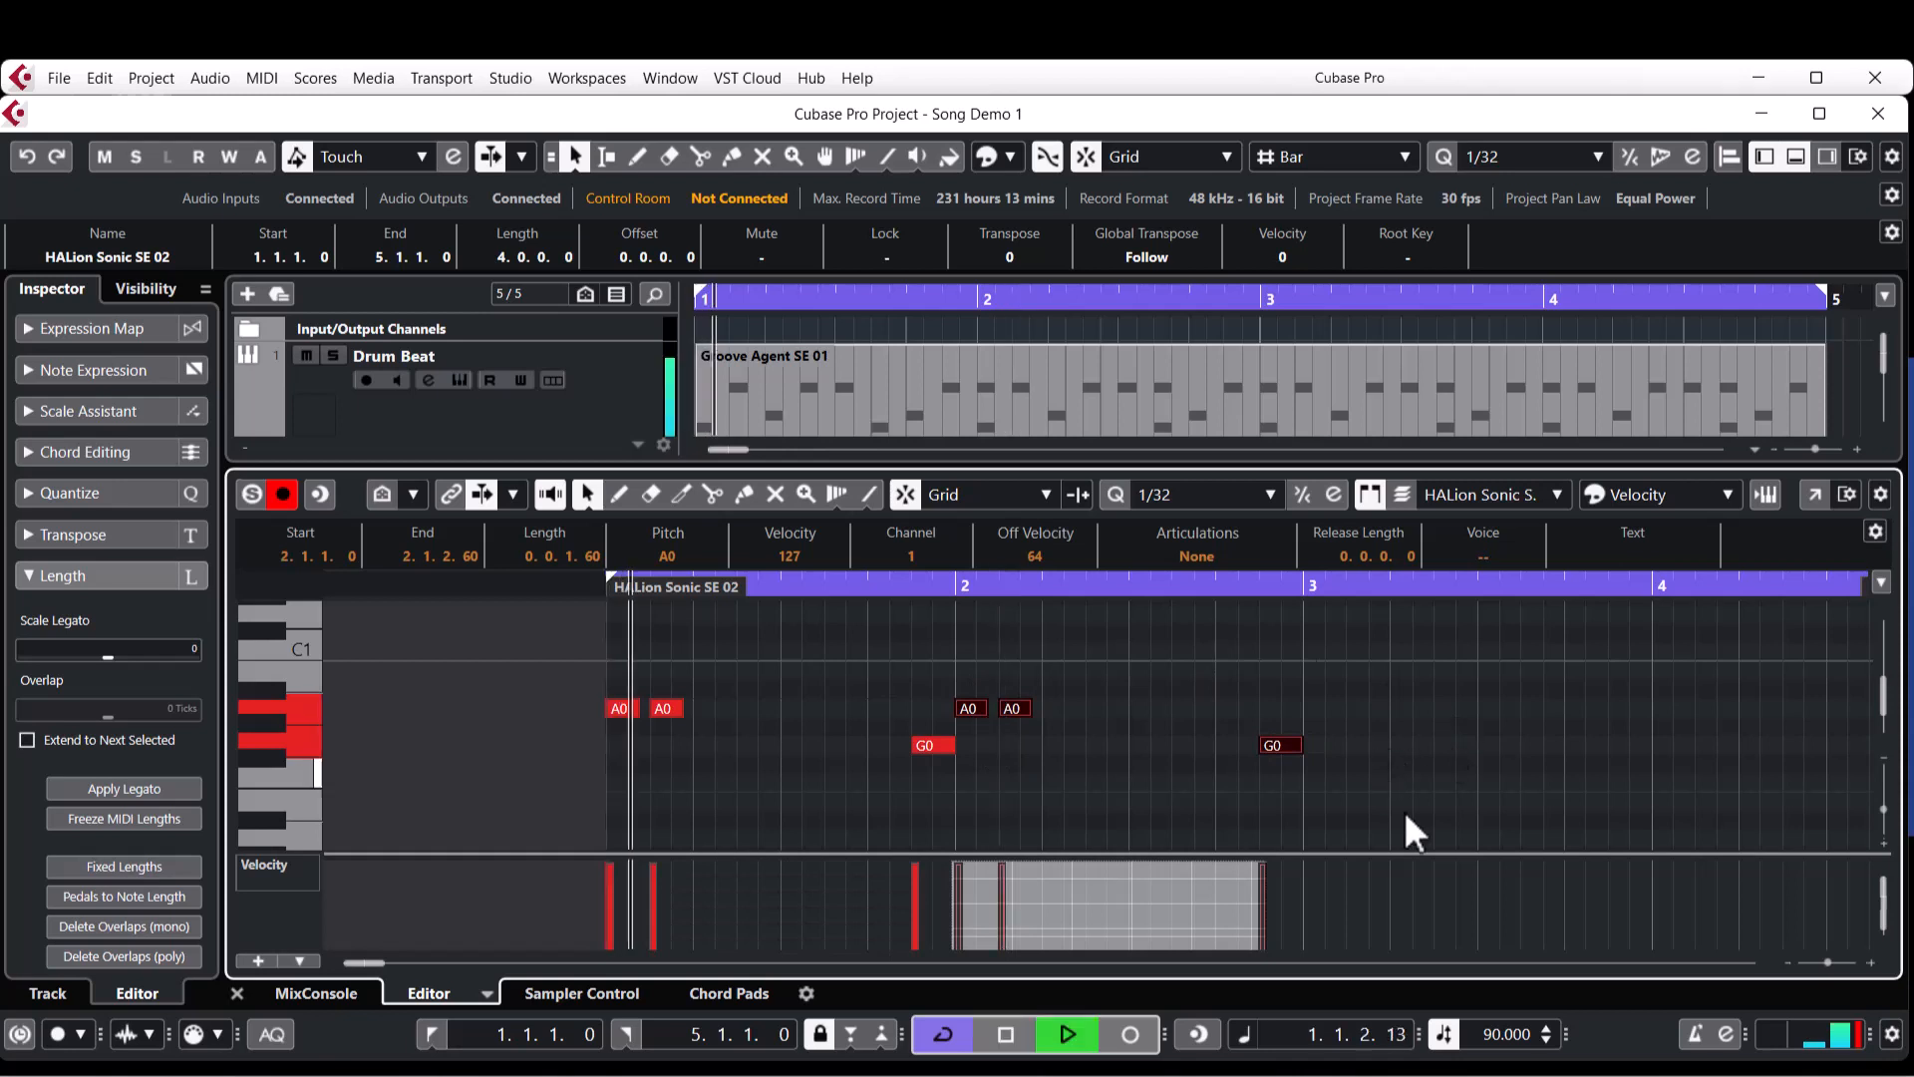
pyautogui.press('space')
pyautogui.hscroll(2, 1434, 810)
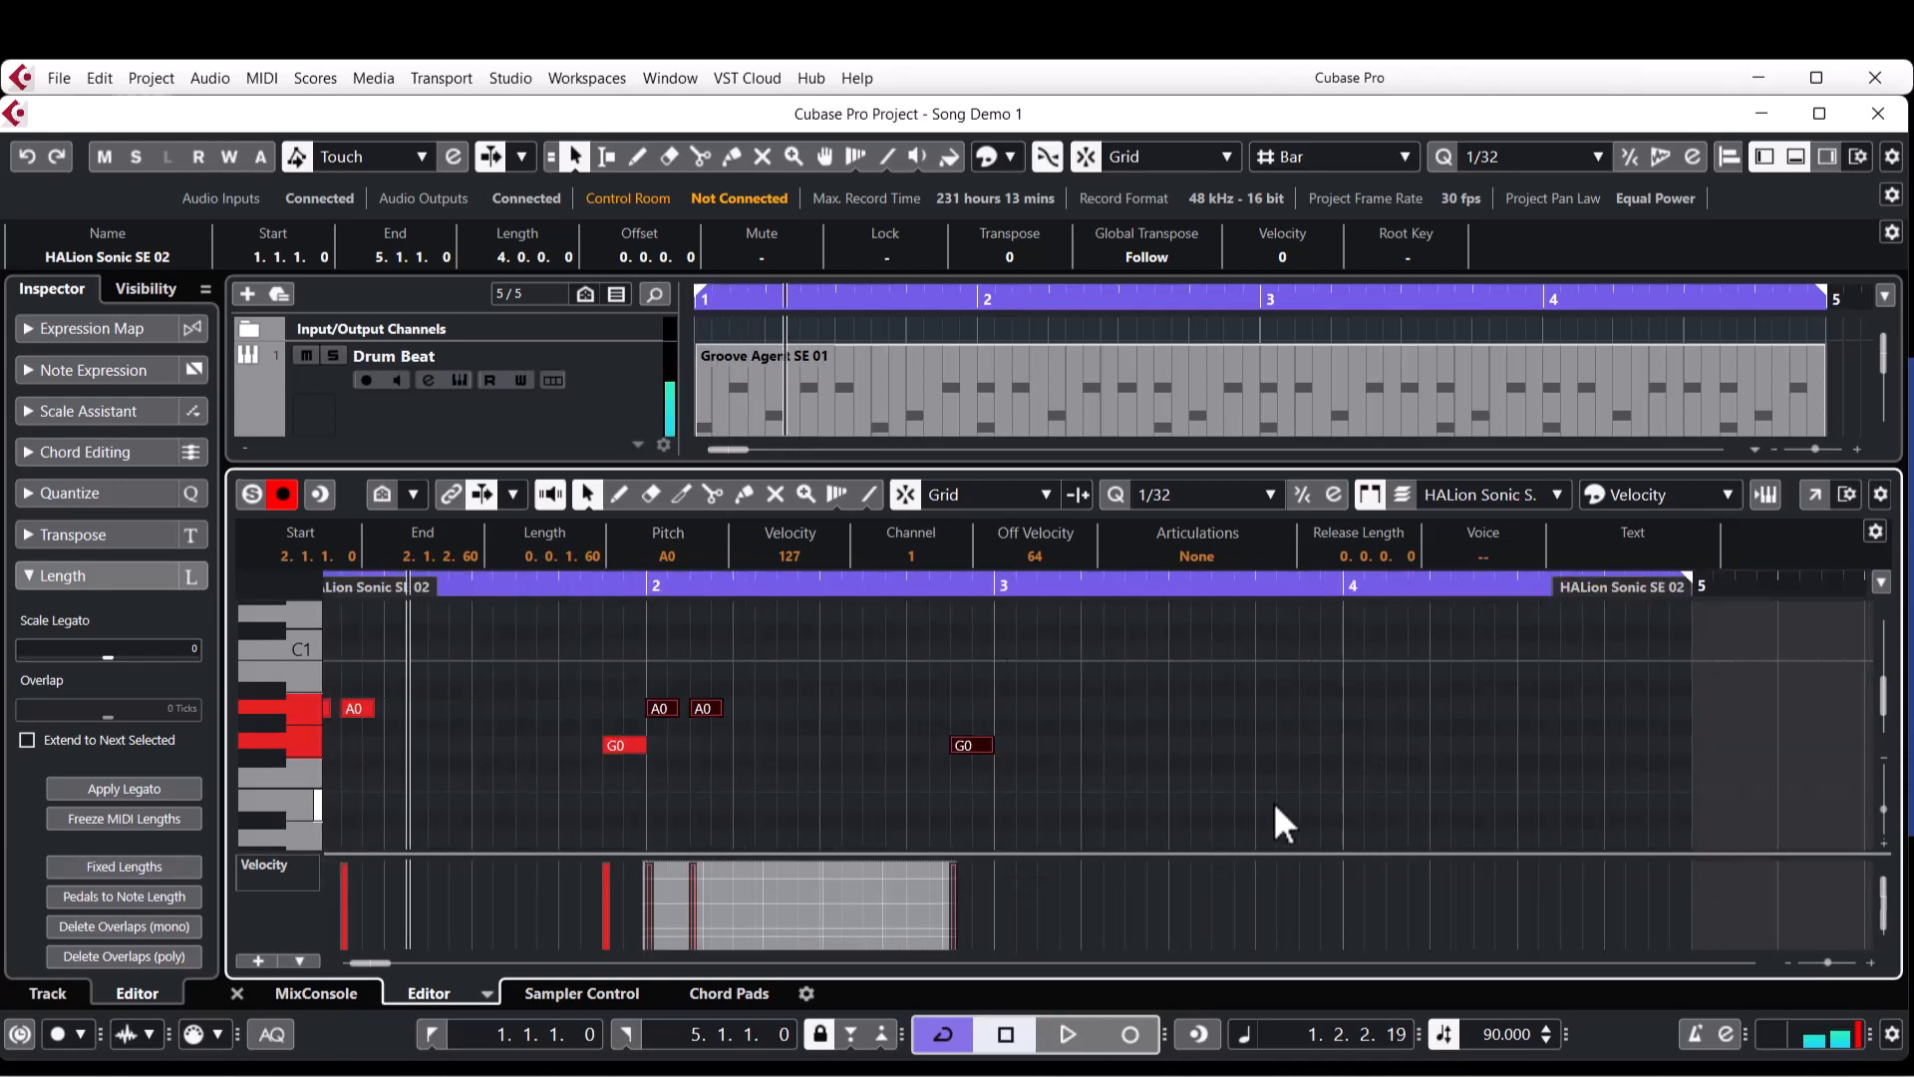
pyautogui.hscroll(-1, 1272, 801)
pyautogui.press('space')
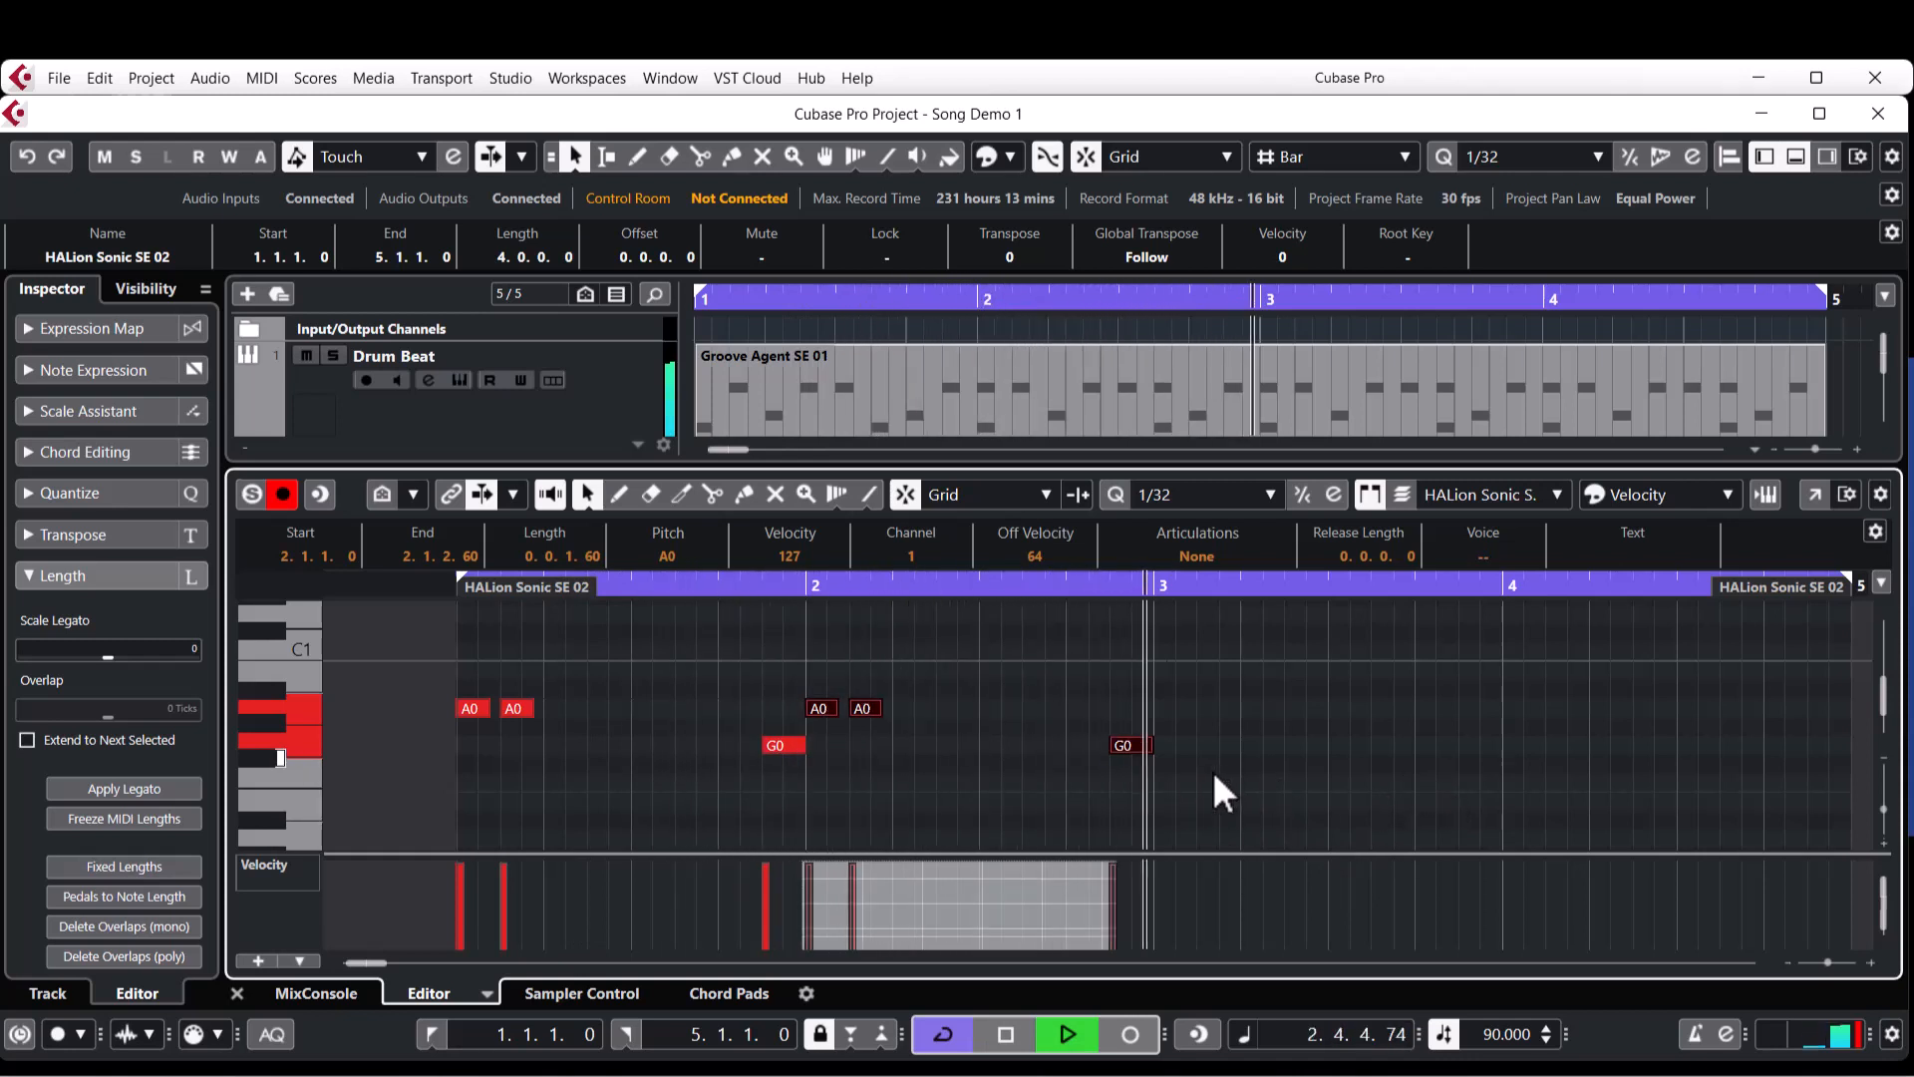
pyautogui.press('space')
# Transpose the G0 note at the end of bar 2 up five semitones to C1.
pyautogui.click(1203, 738)
pyautogui.click(1132, 748)
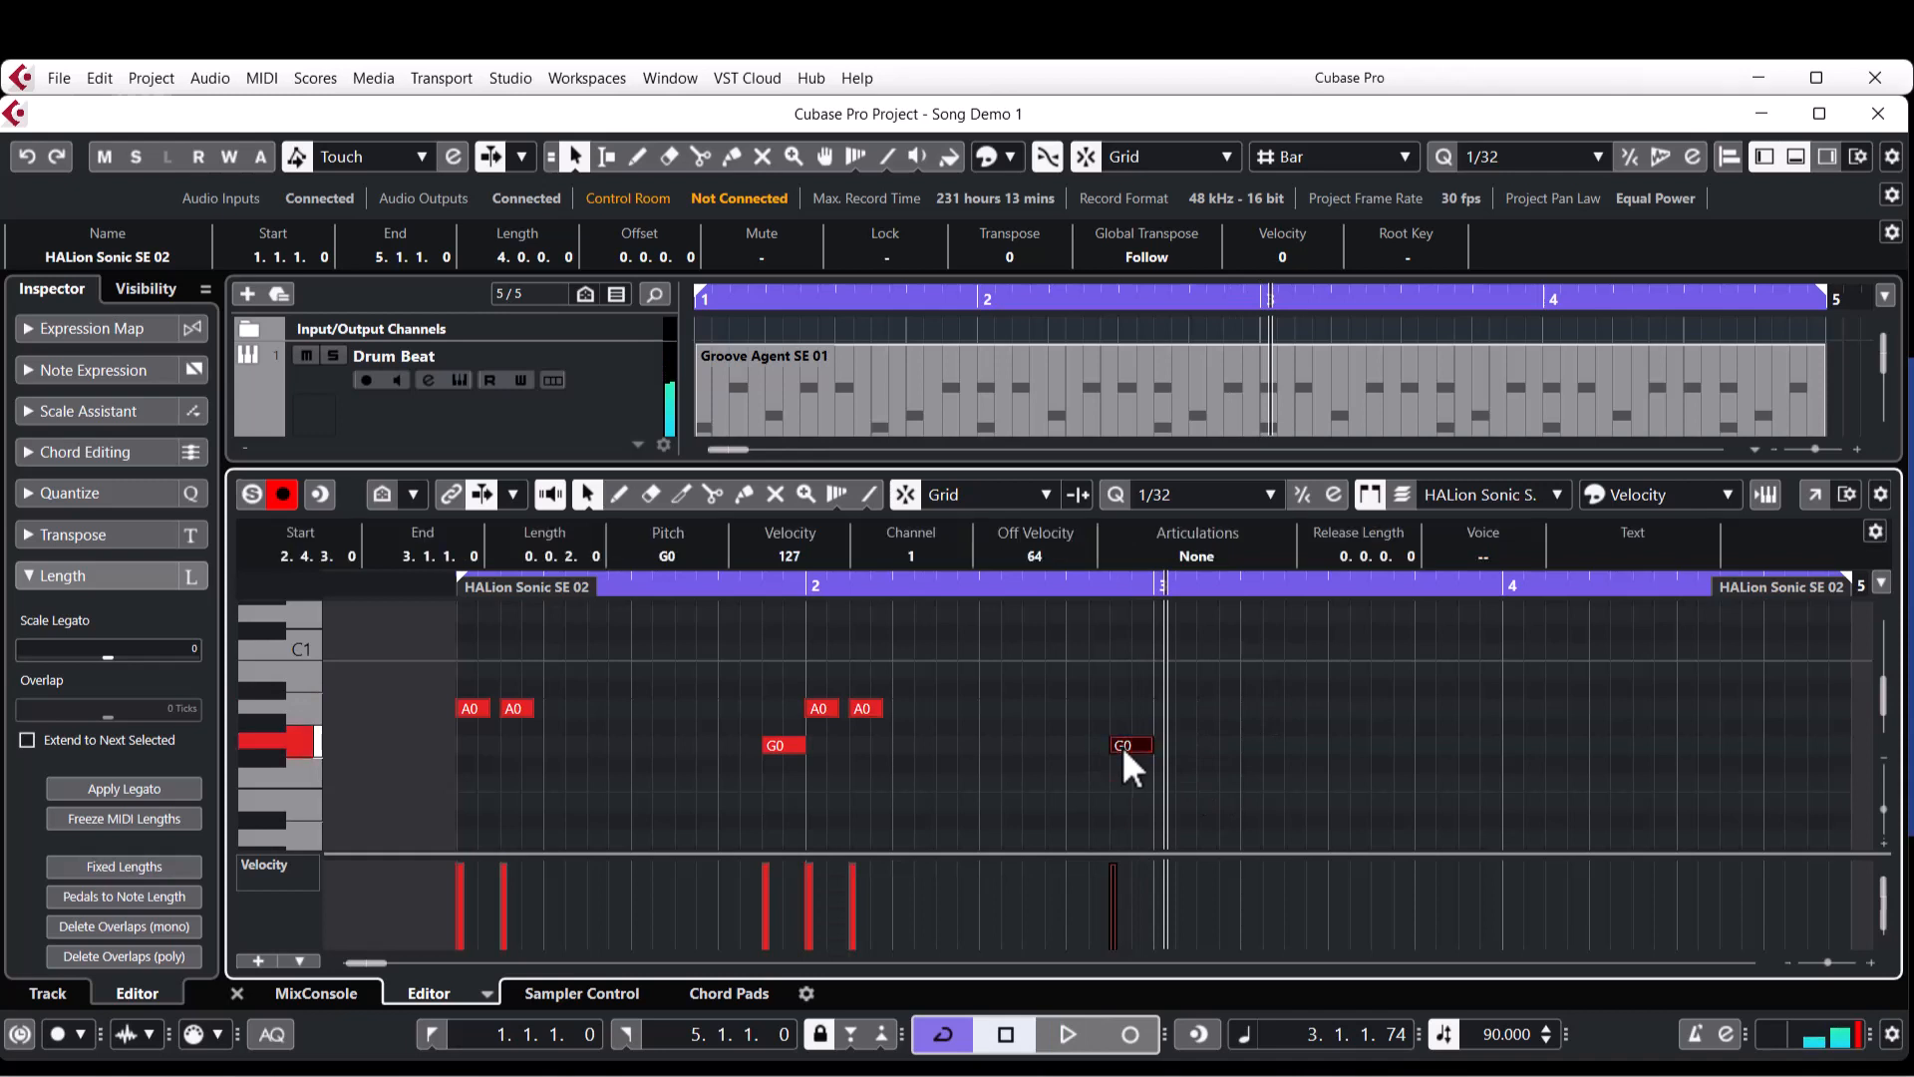
pyautogui.press('Up')
pyautogui.press('Up')
pyautogui.press('Up')
pyautogui.press('Up')
pyautogui.press('Up')
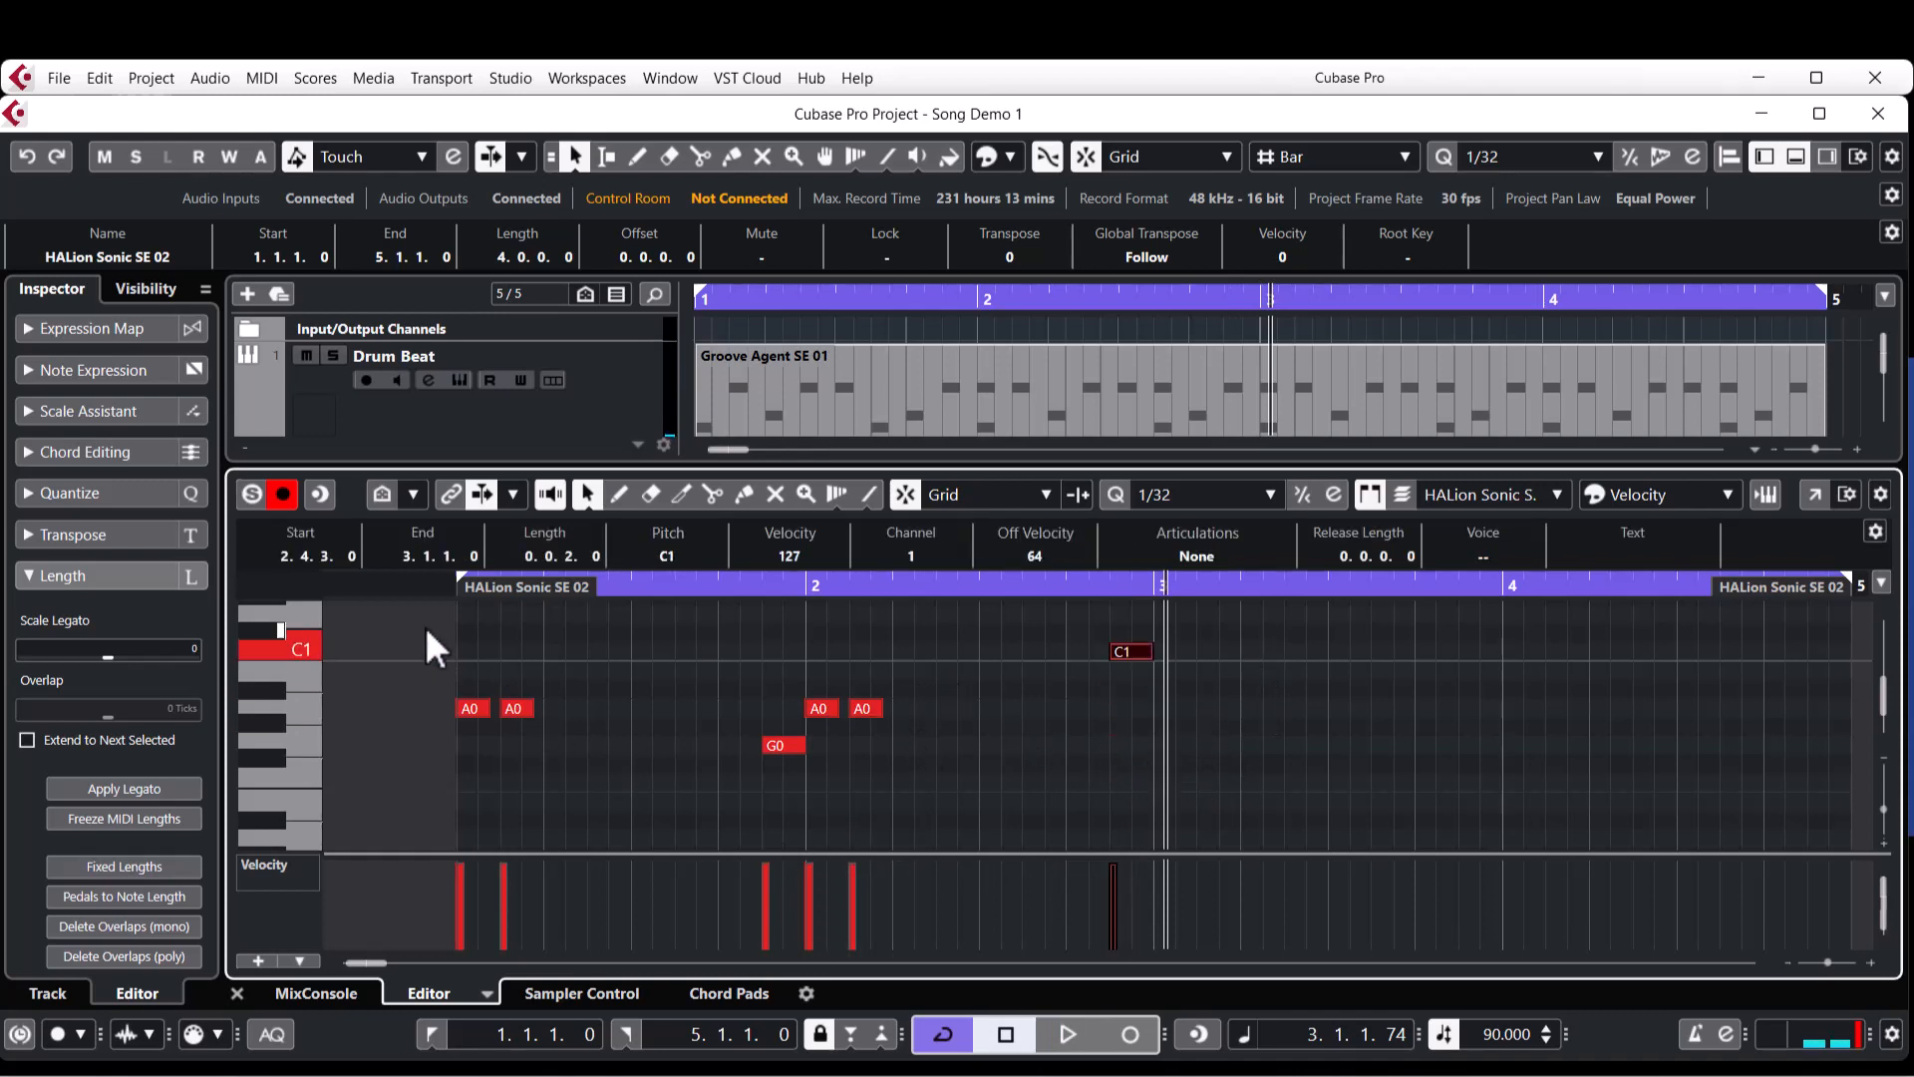
# Copy the four A0 notes to bars 3 and 4 at pitch F0 and play from just before bar 3.
pyautogui.moveTo(424, 624); pyautogui.dragTo(1009, 712)
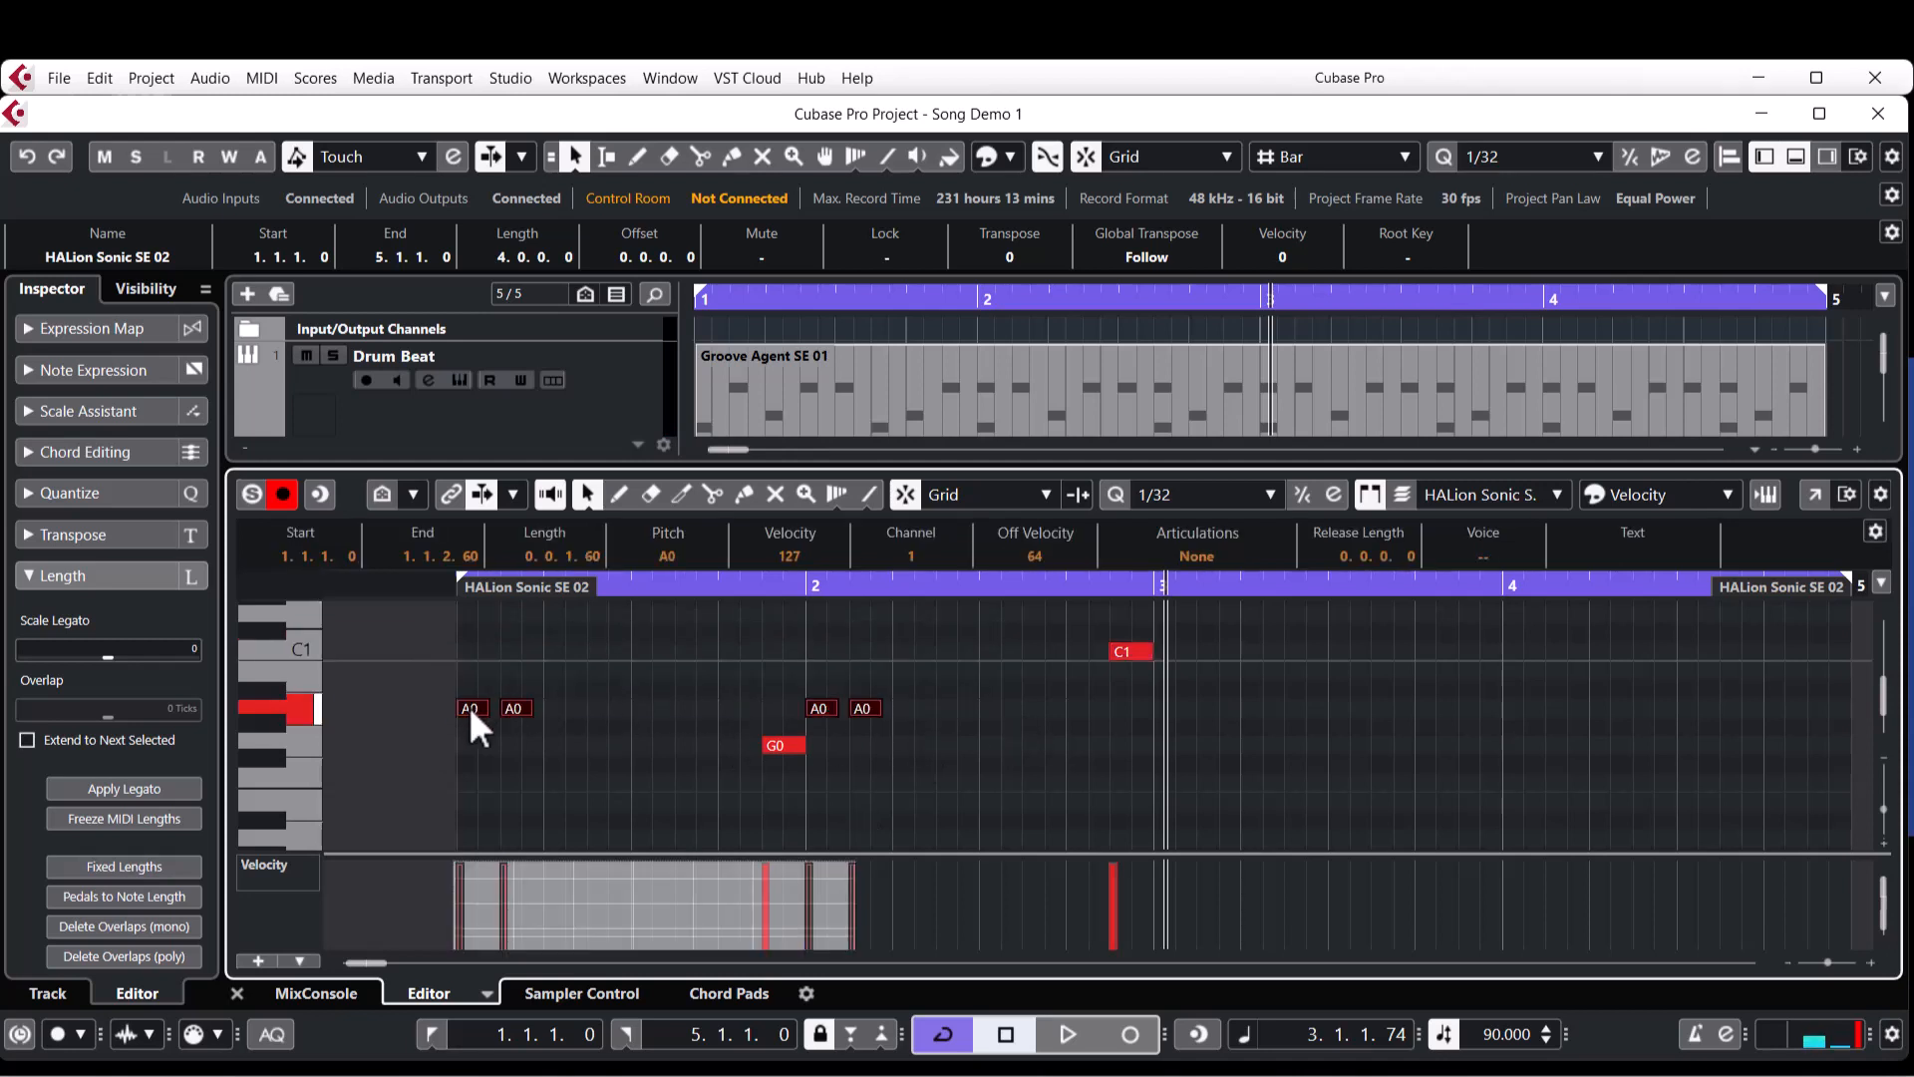
pyautogui.moveTo(470, 706); pyautogui.dragTo(1171, 775)
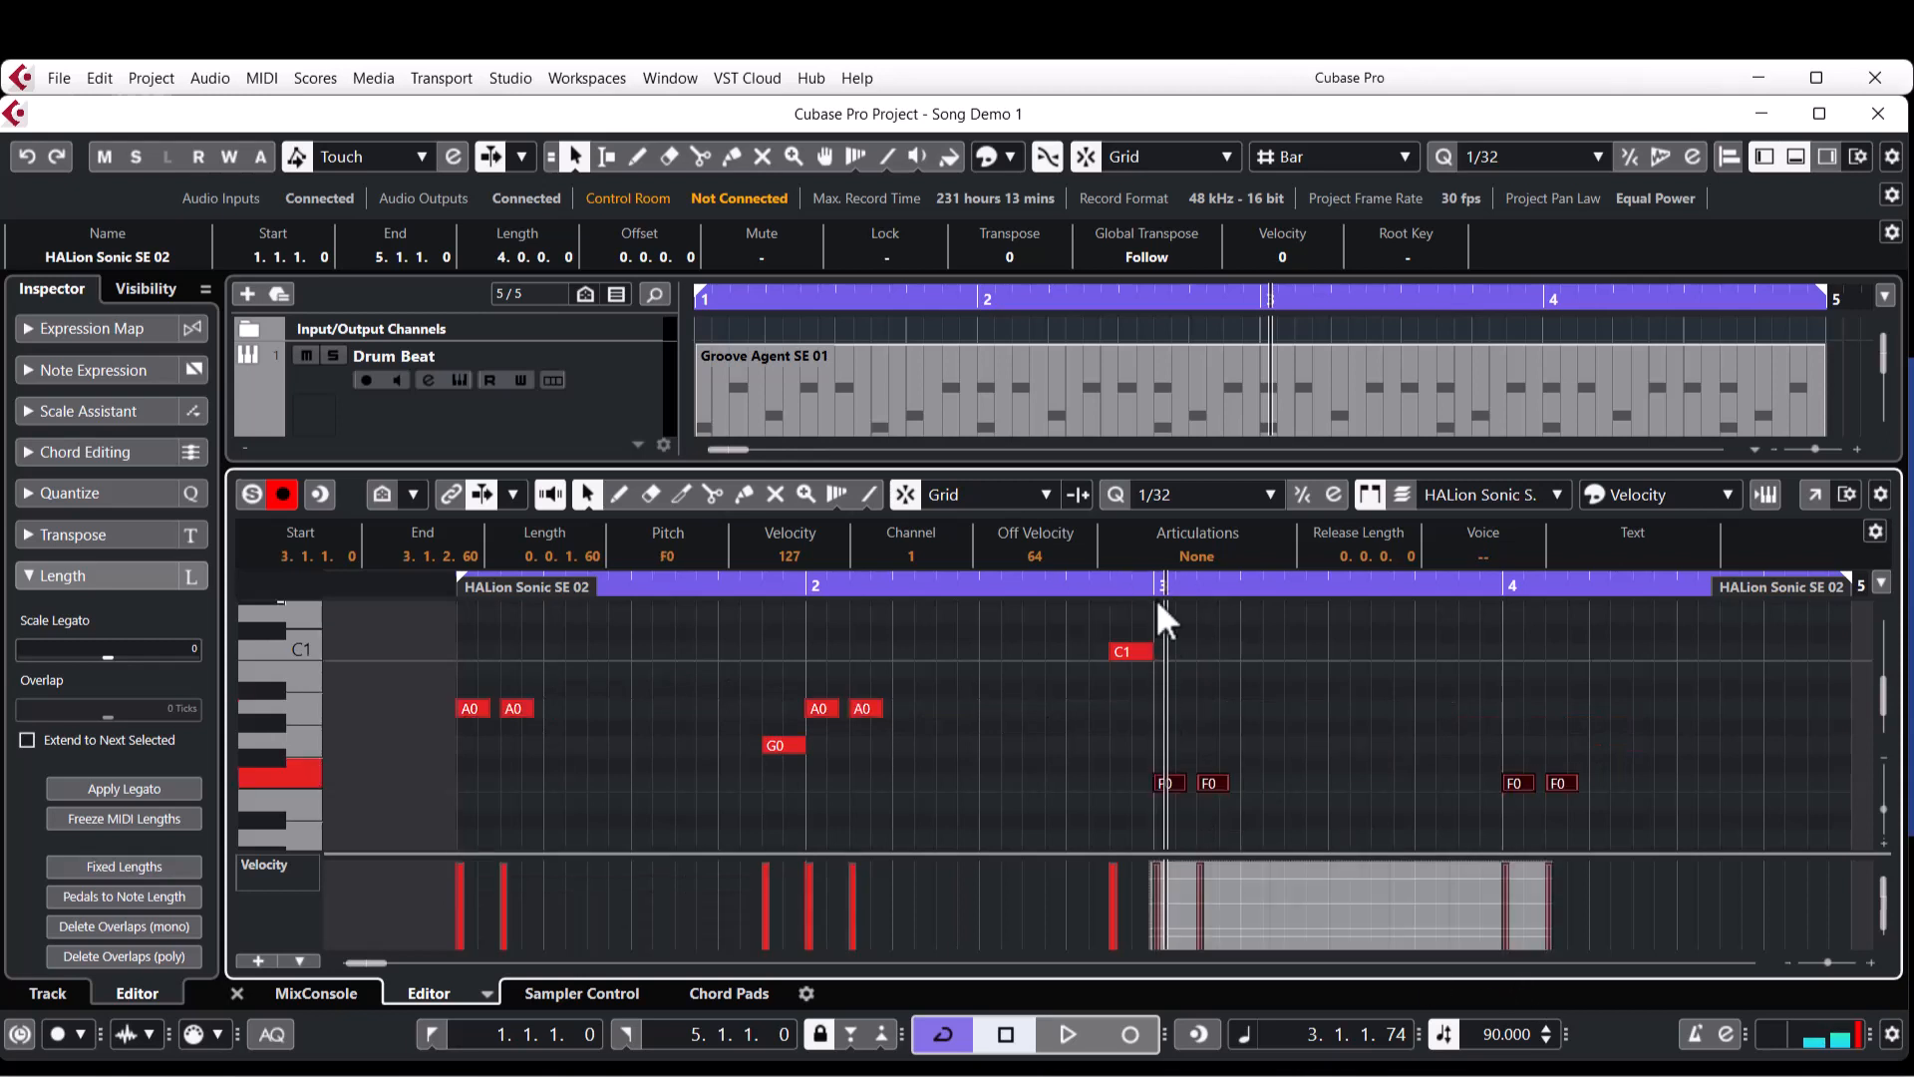
pyautogui.click(1099, 586)
pyautogui.press('space')
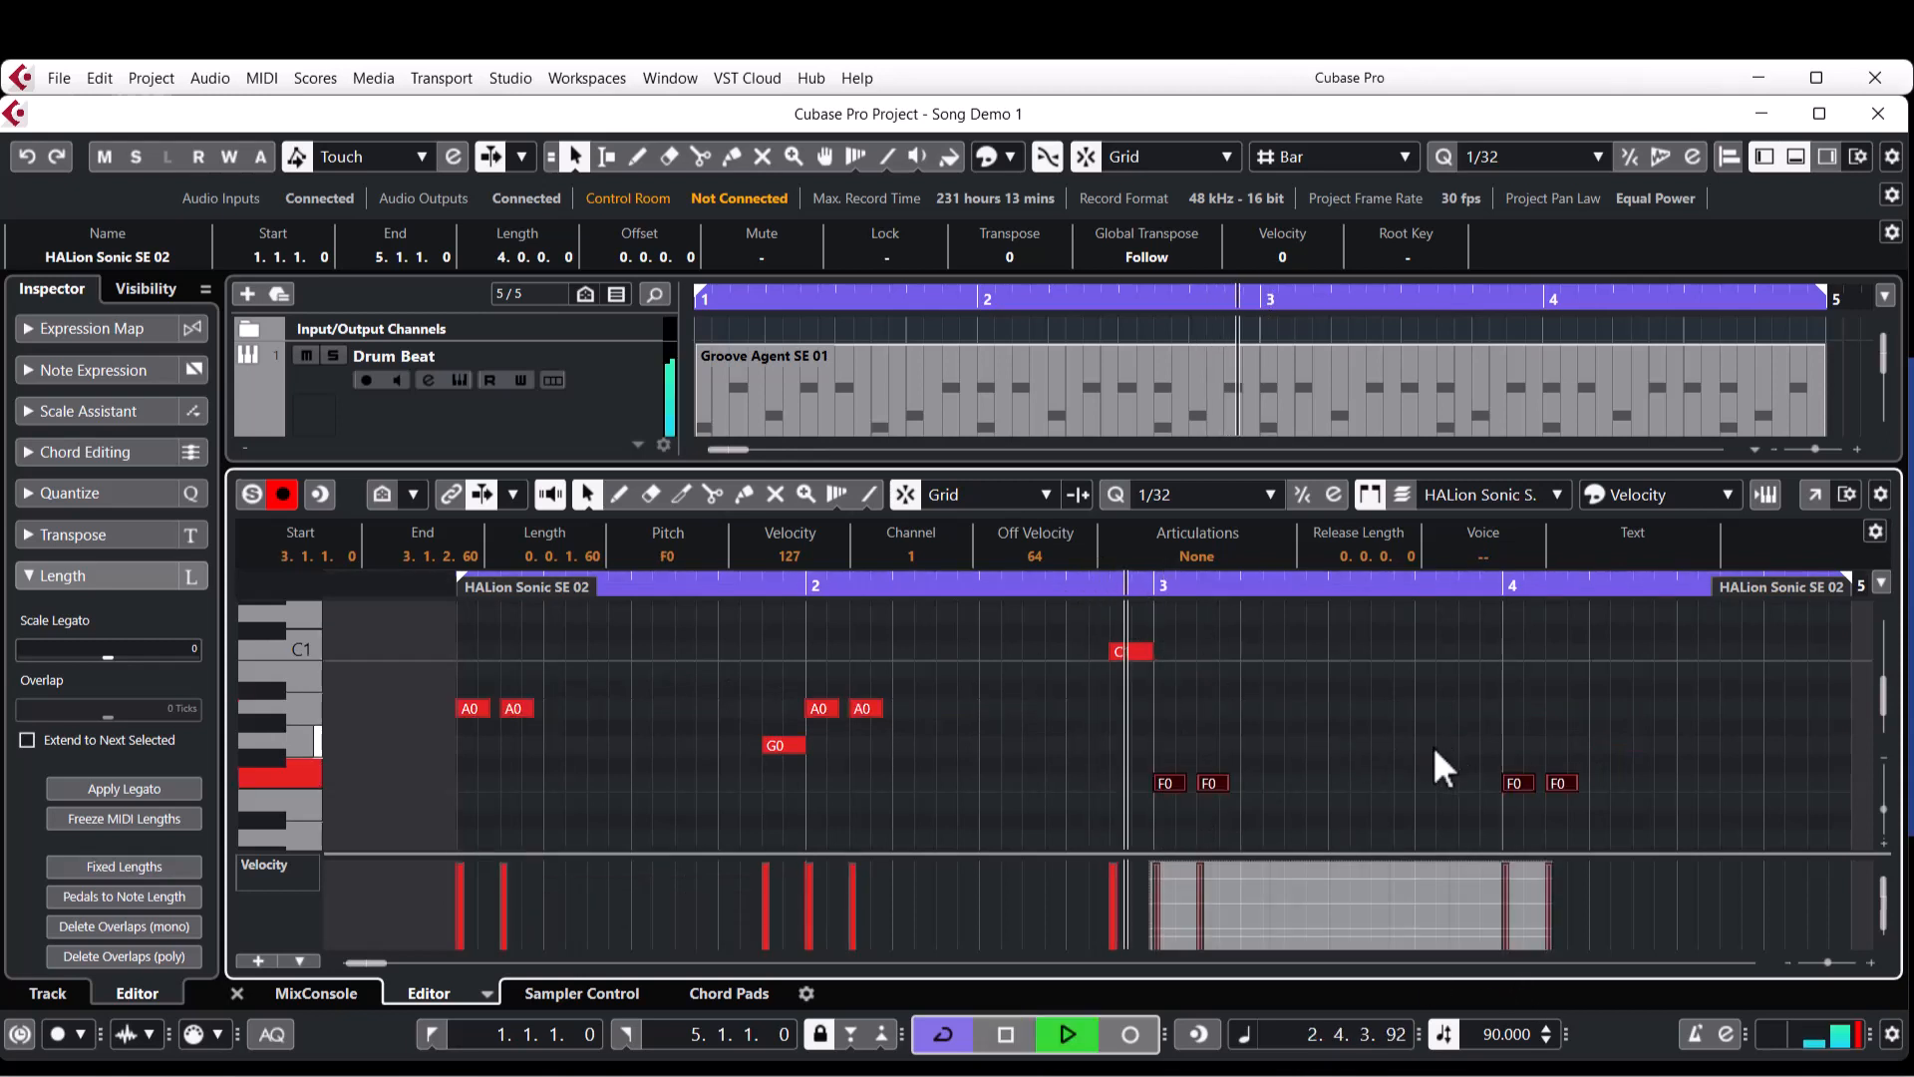
pyautogui.press('space')
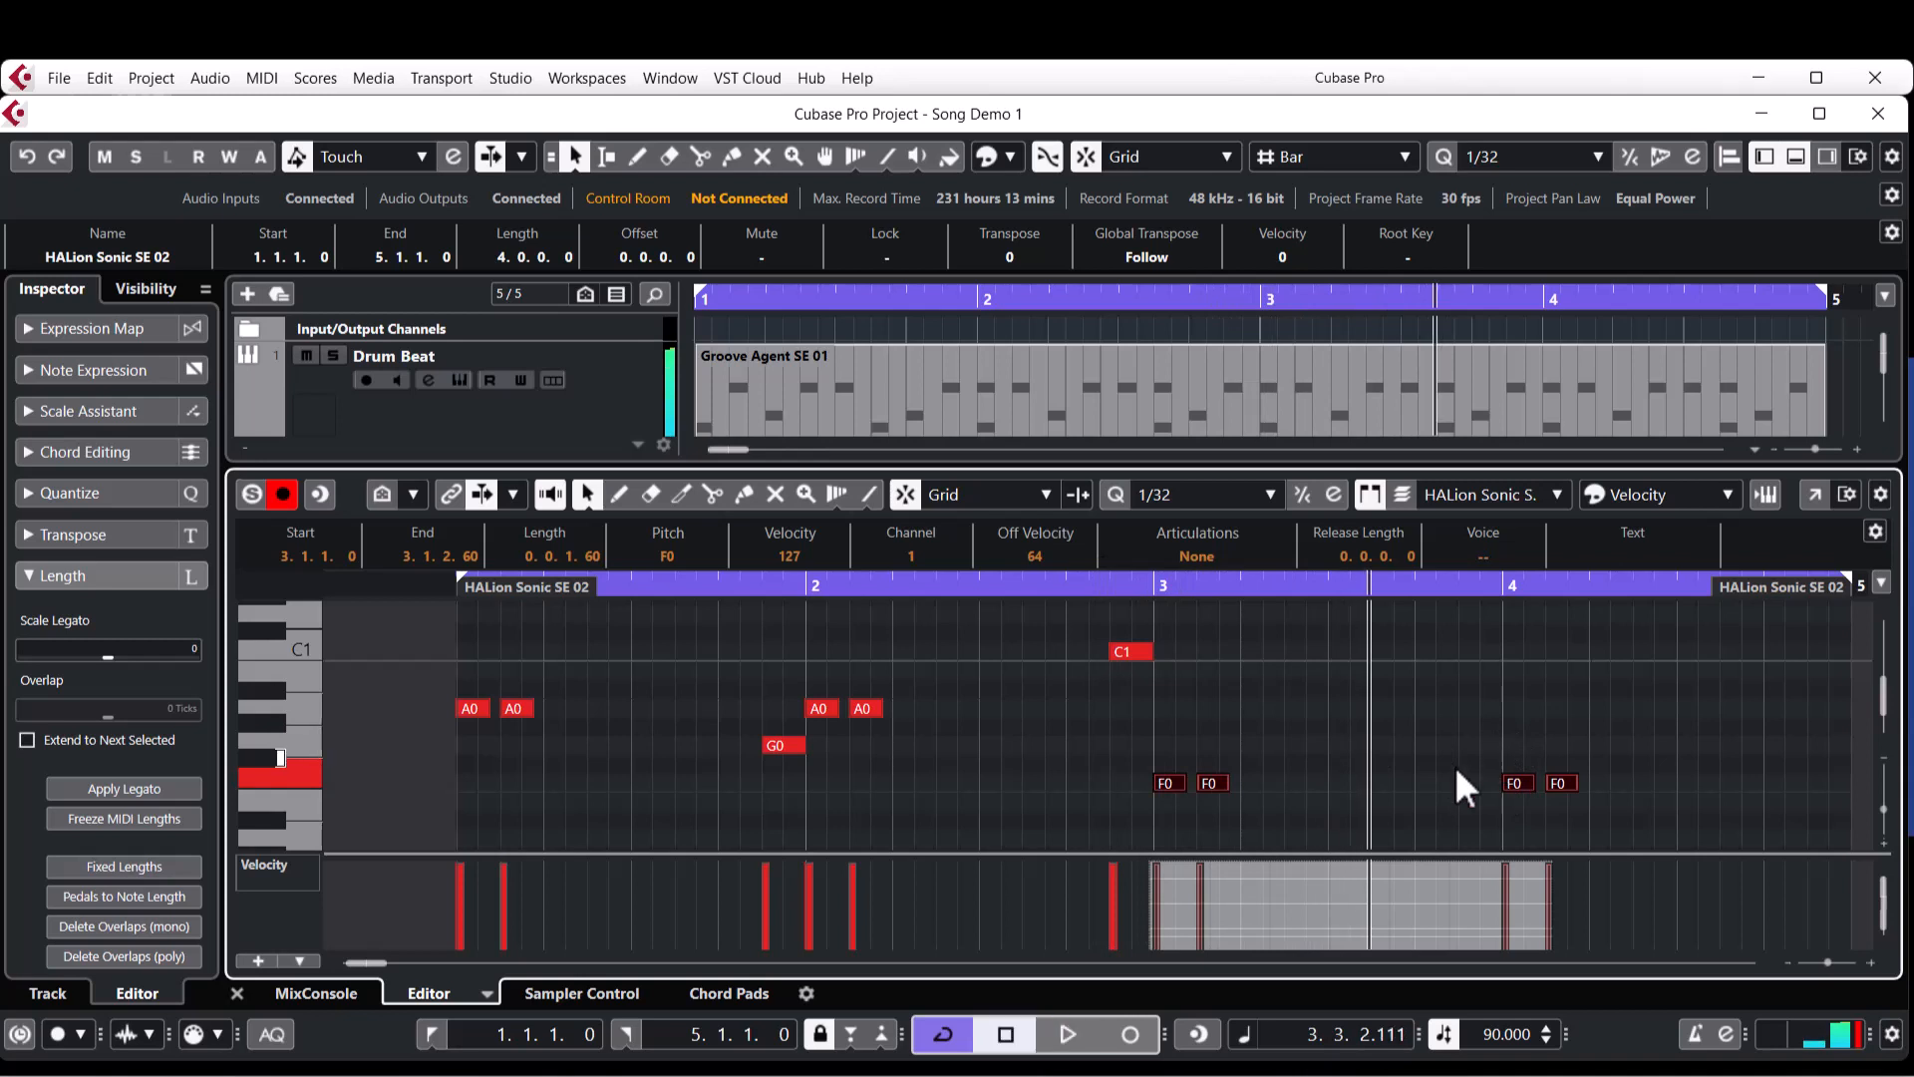
# Draw a G0 note from 3.3.3 to the start of bar 4 and raise its velocity to 127.
pyautogui.hscroll(3, 1432, 787)
pyautogui.rightClick(1118, 720)
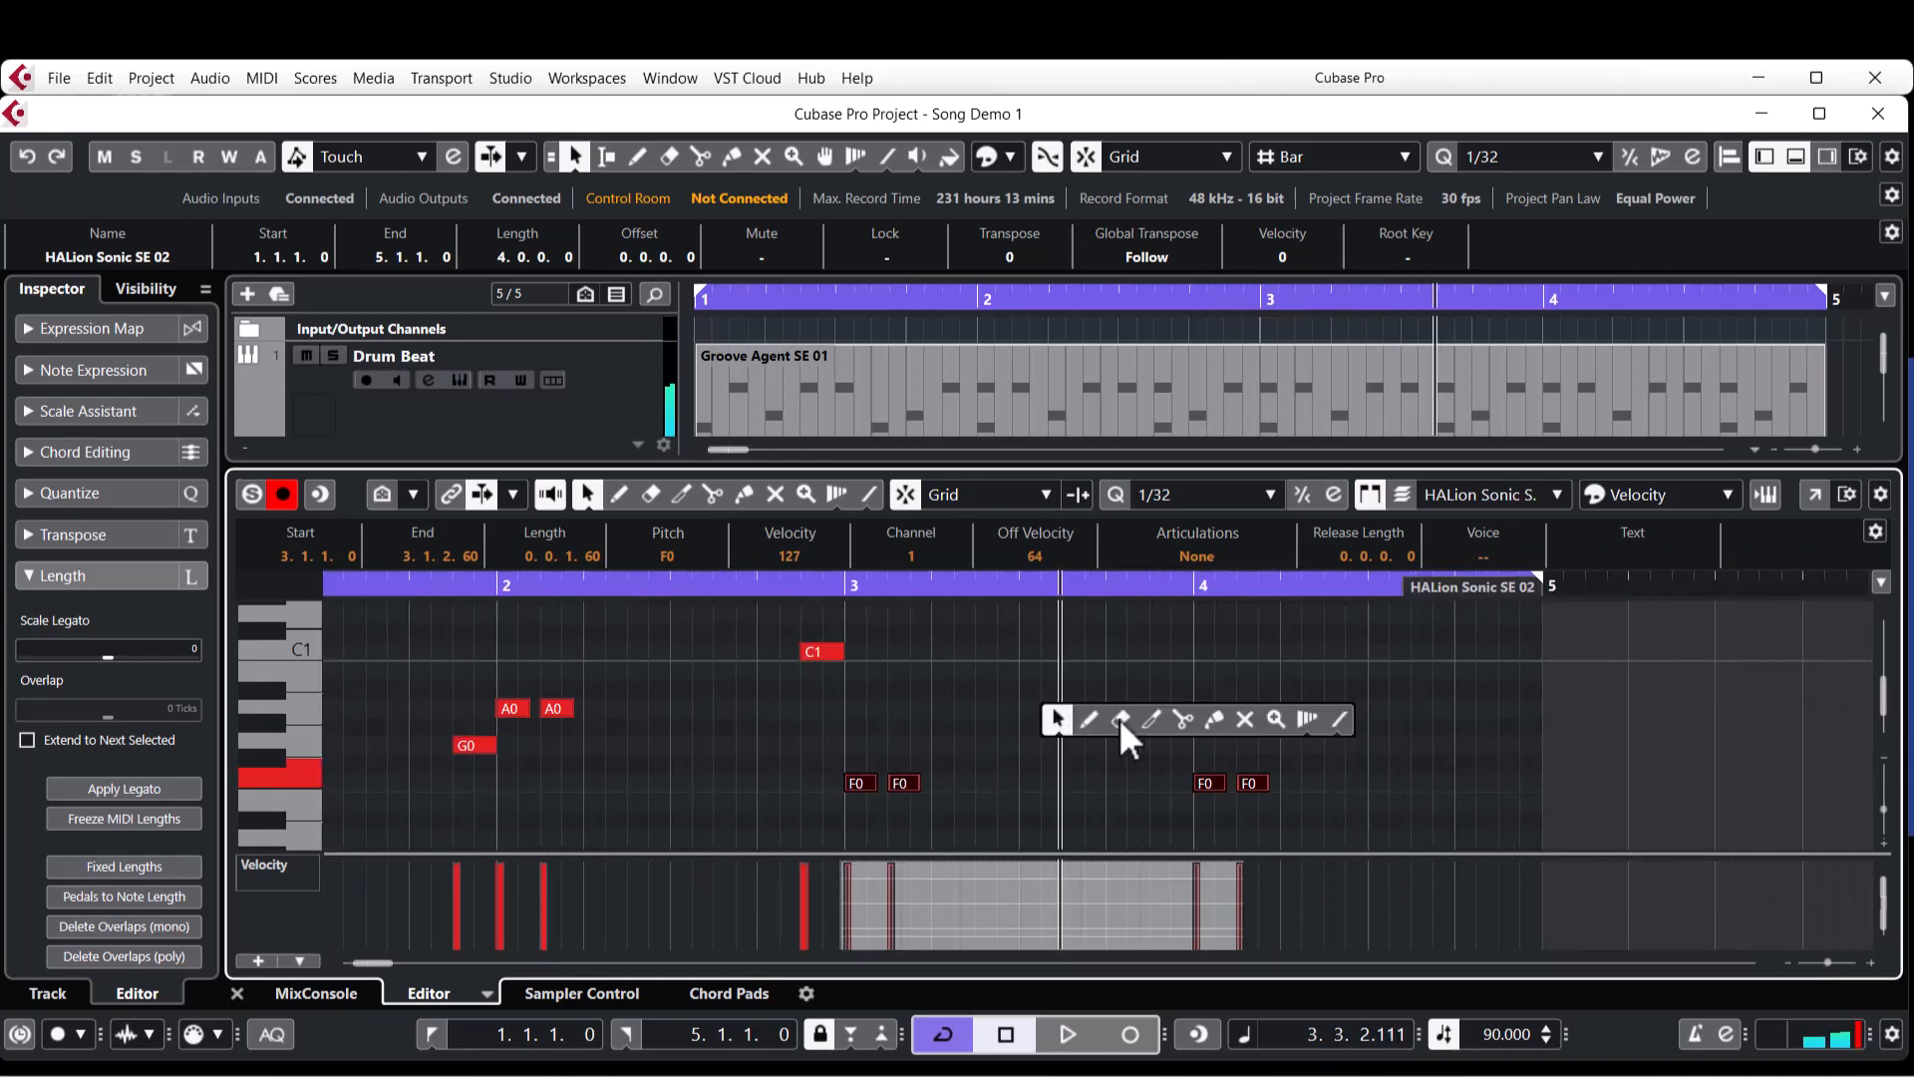
pyautogui.click(1086, 720)
pyautogui.moveTo(1065, 745); pyautogui.dragTo(1199, 743)
pyautogui.moveTo(1073, 881); pyautogui.dragTo(1073, 858)
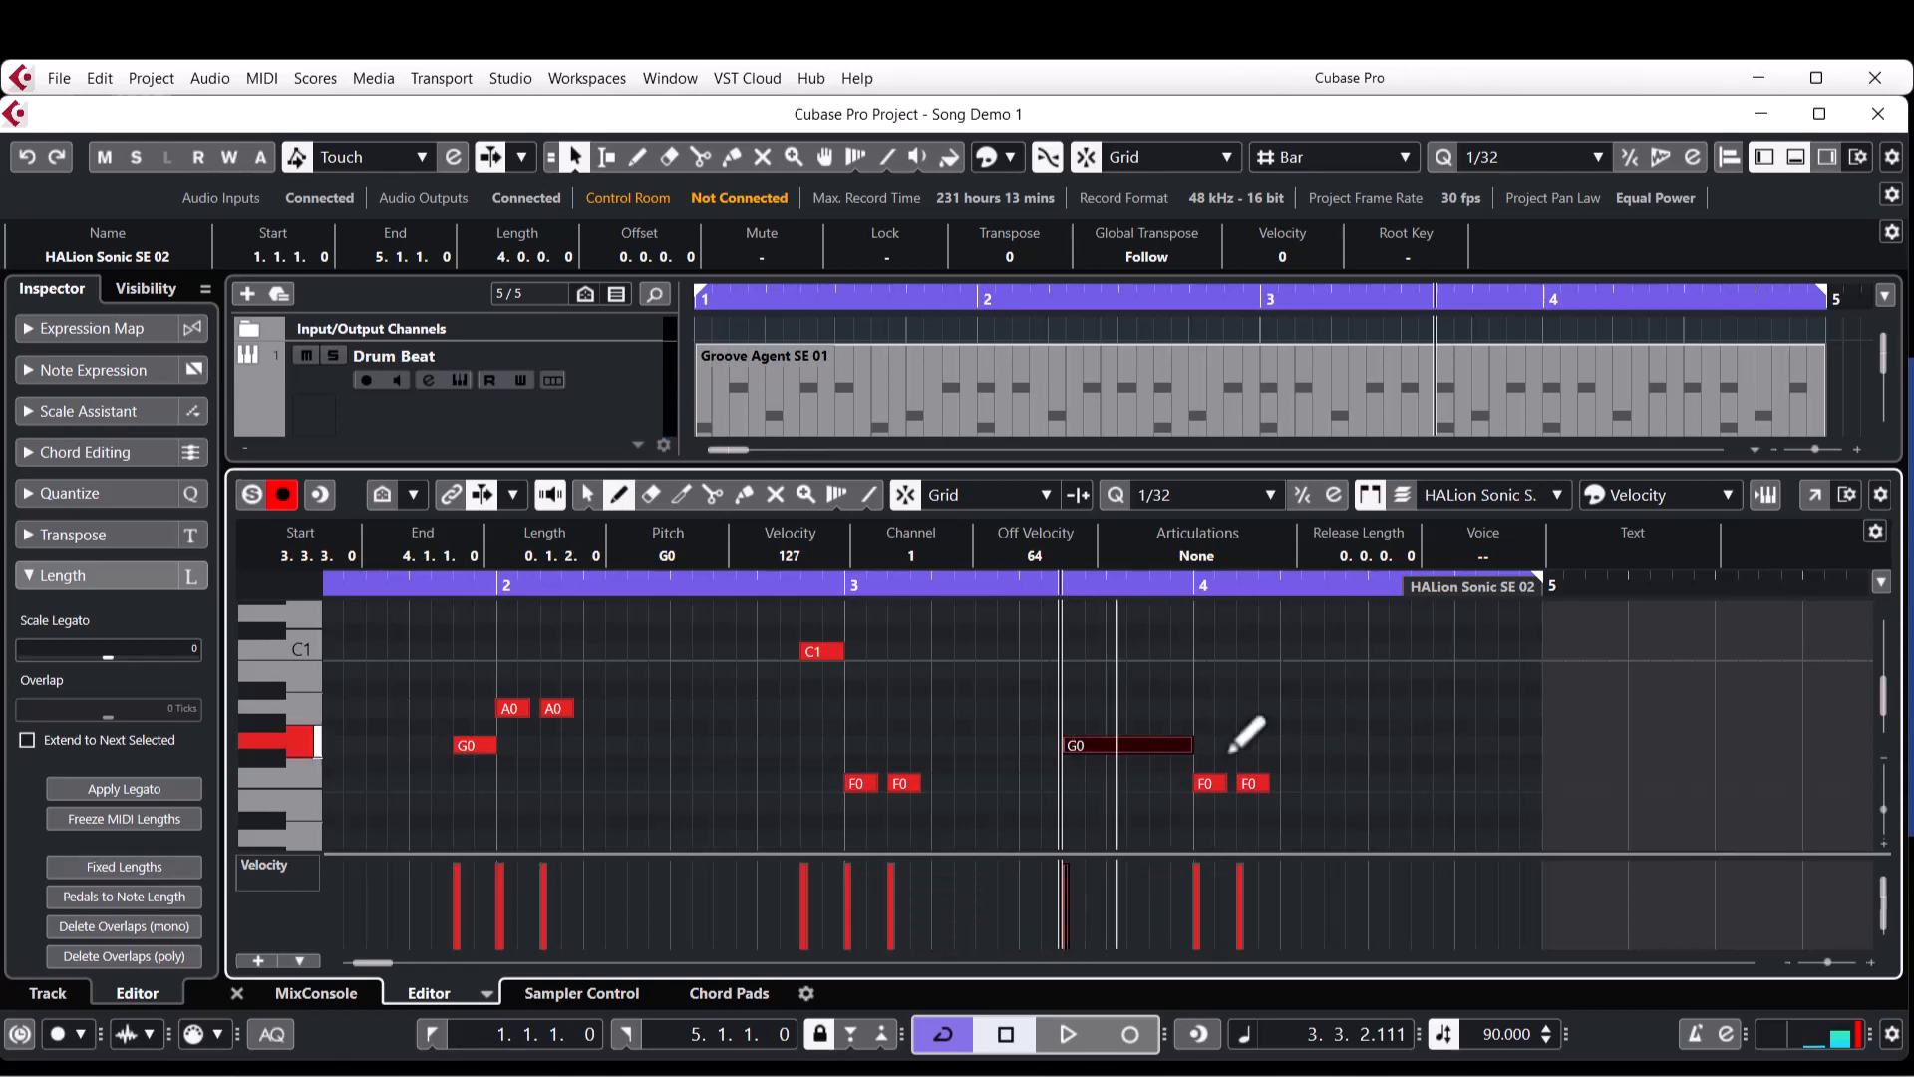
# Play the project from the start through to the end of bar 4.
pyautogui.press('.')
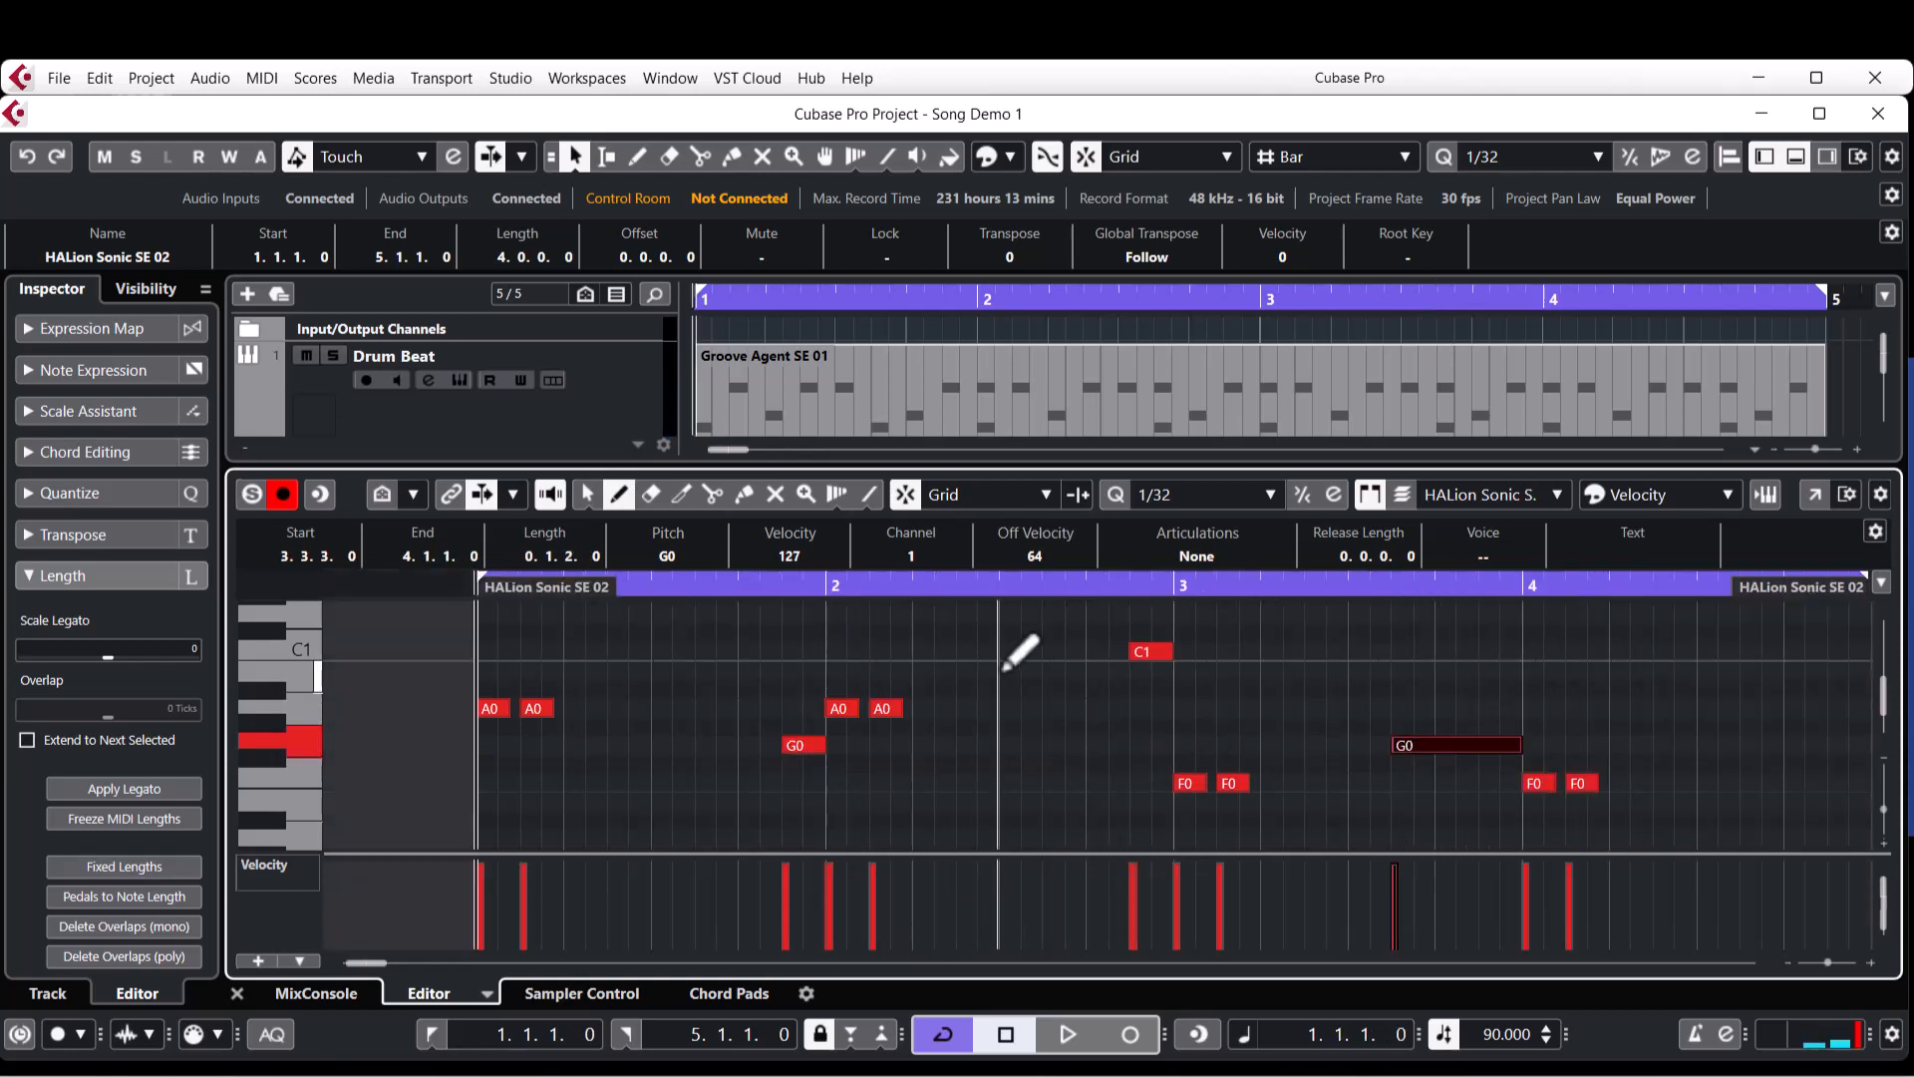
pyautogui.press('space')
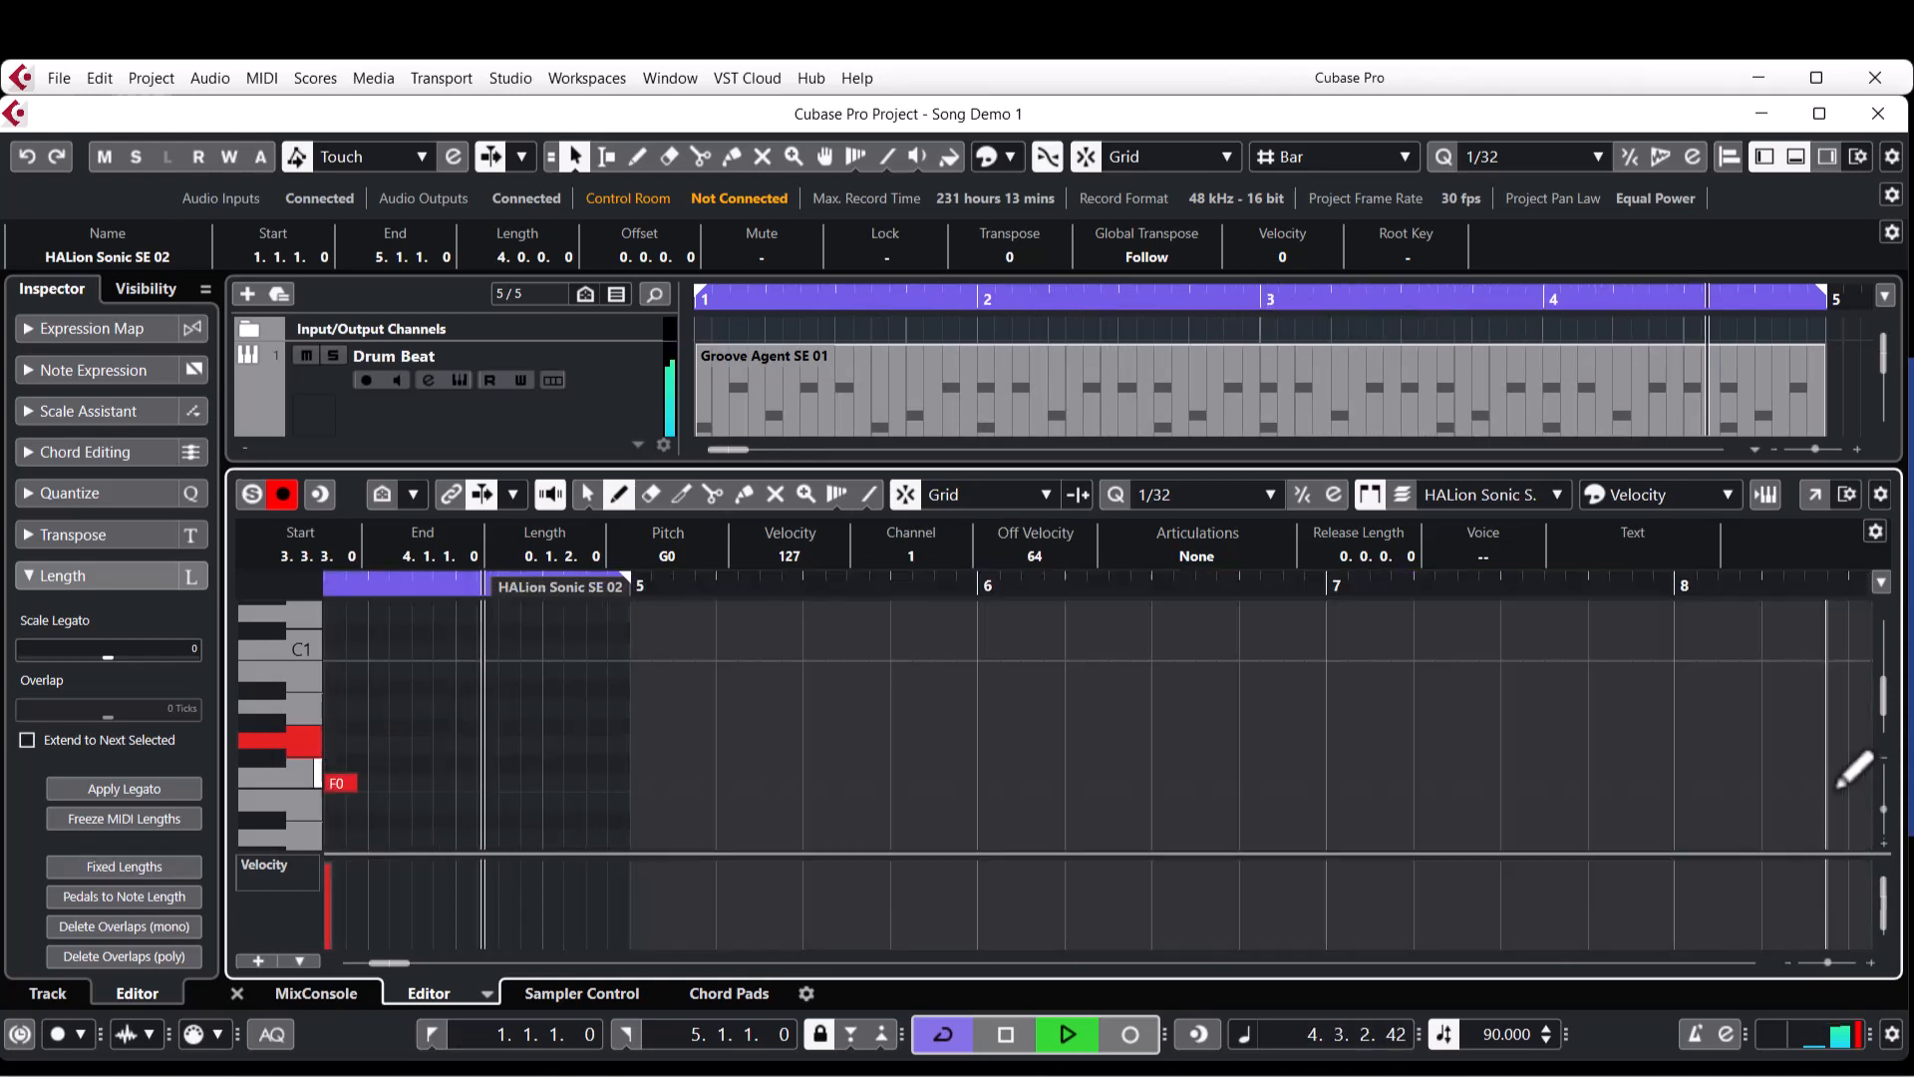
pyautogui.press('space')
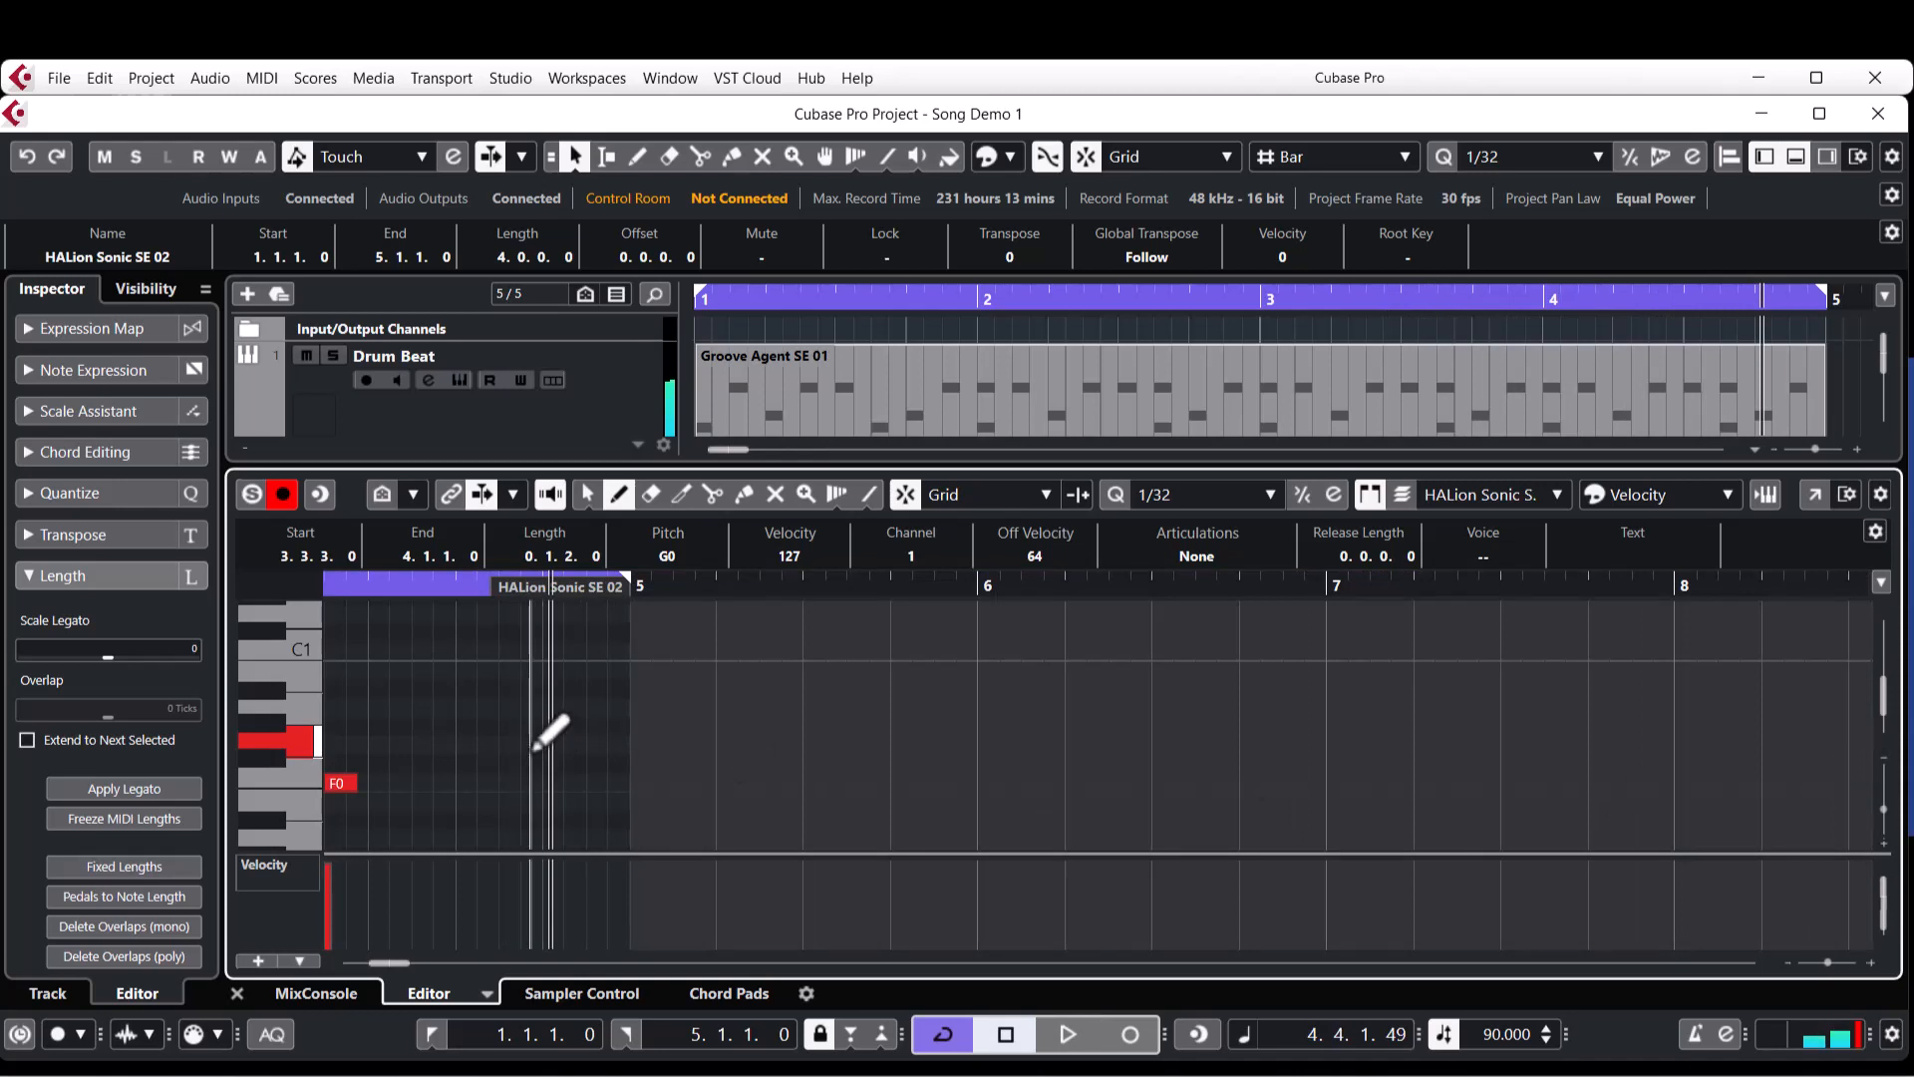
# Draw a G0 note near the end of bar 4, ending at bar 5, and set the quantize grid to 1/16.
pyautogui.moveTo(516, 747); pyautogui.dragTo(636, 746)
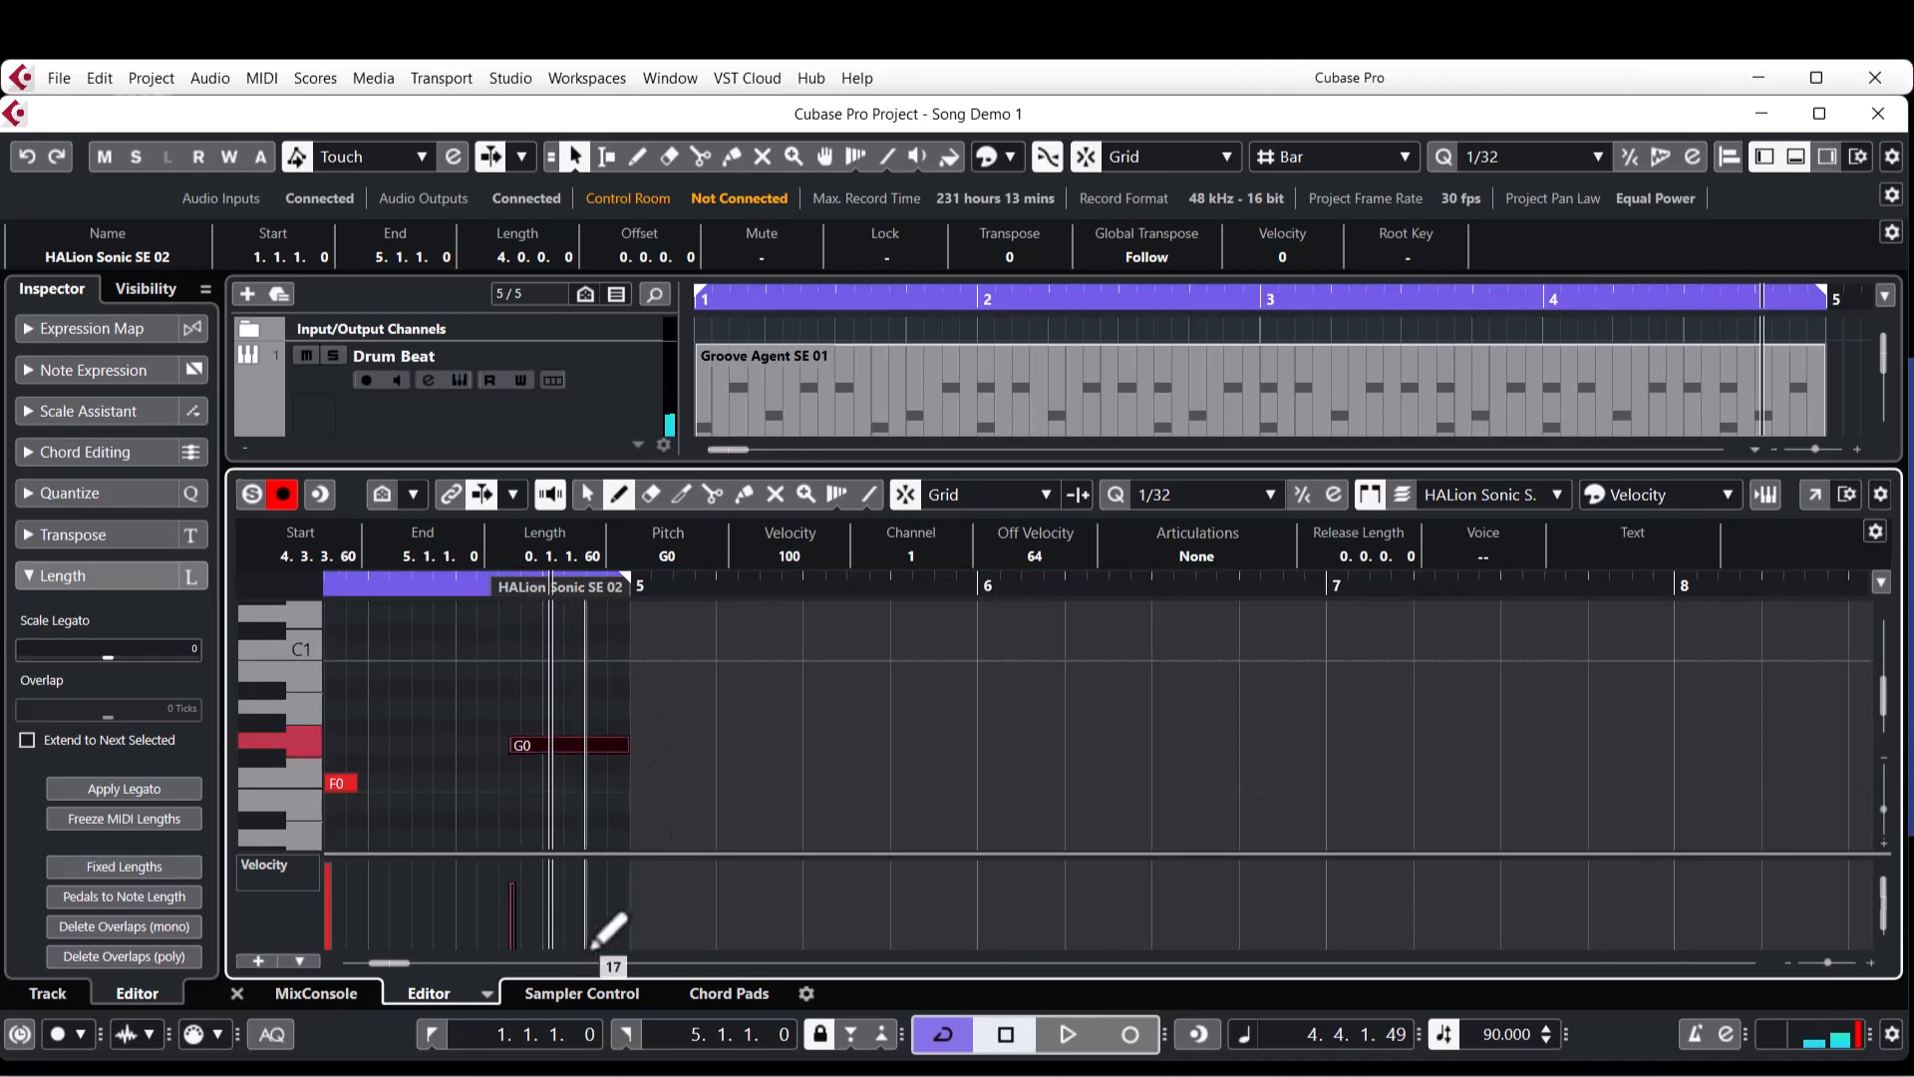
pyautogui.click(1200, 496)
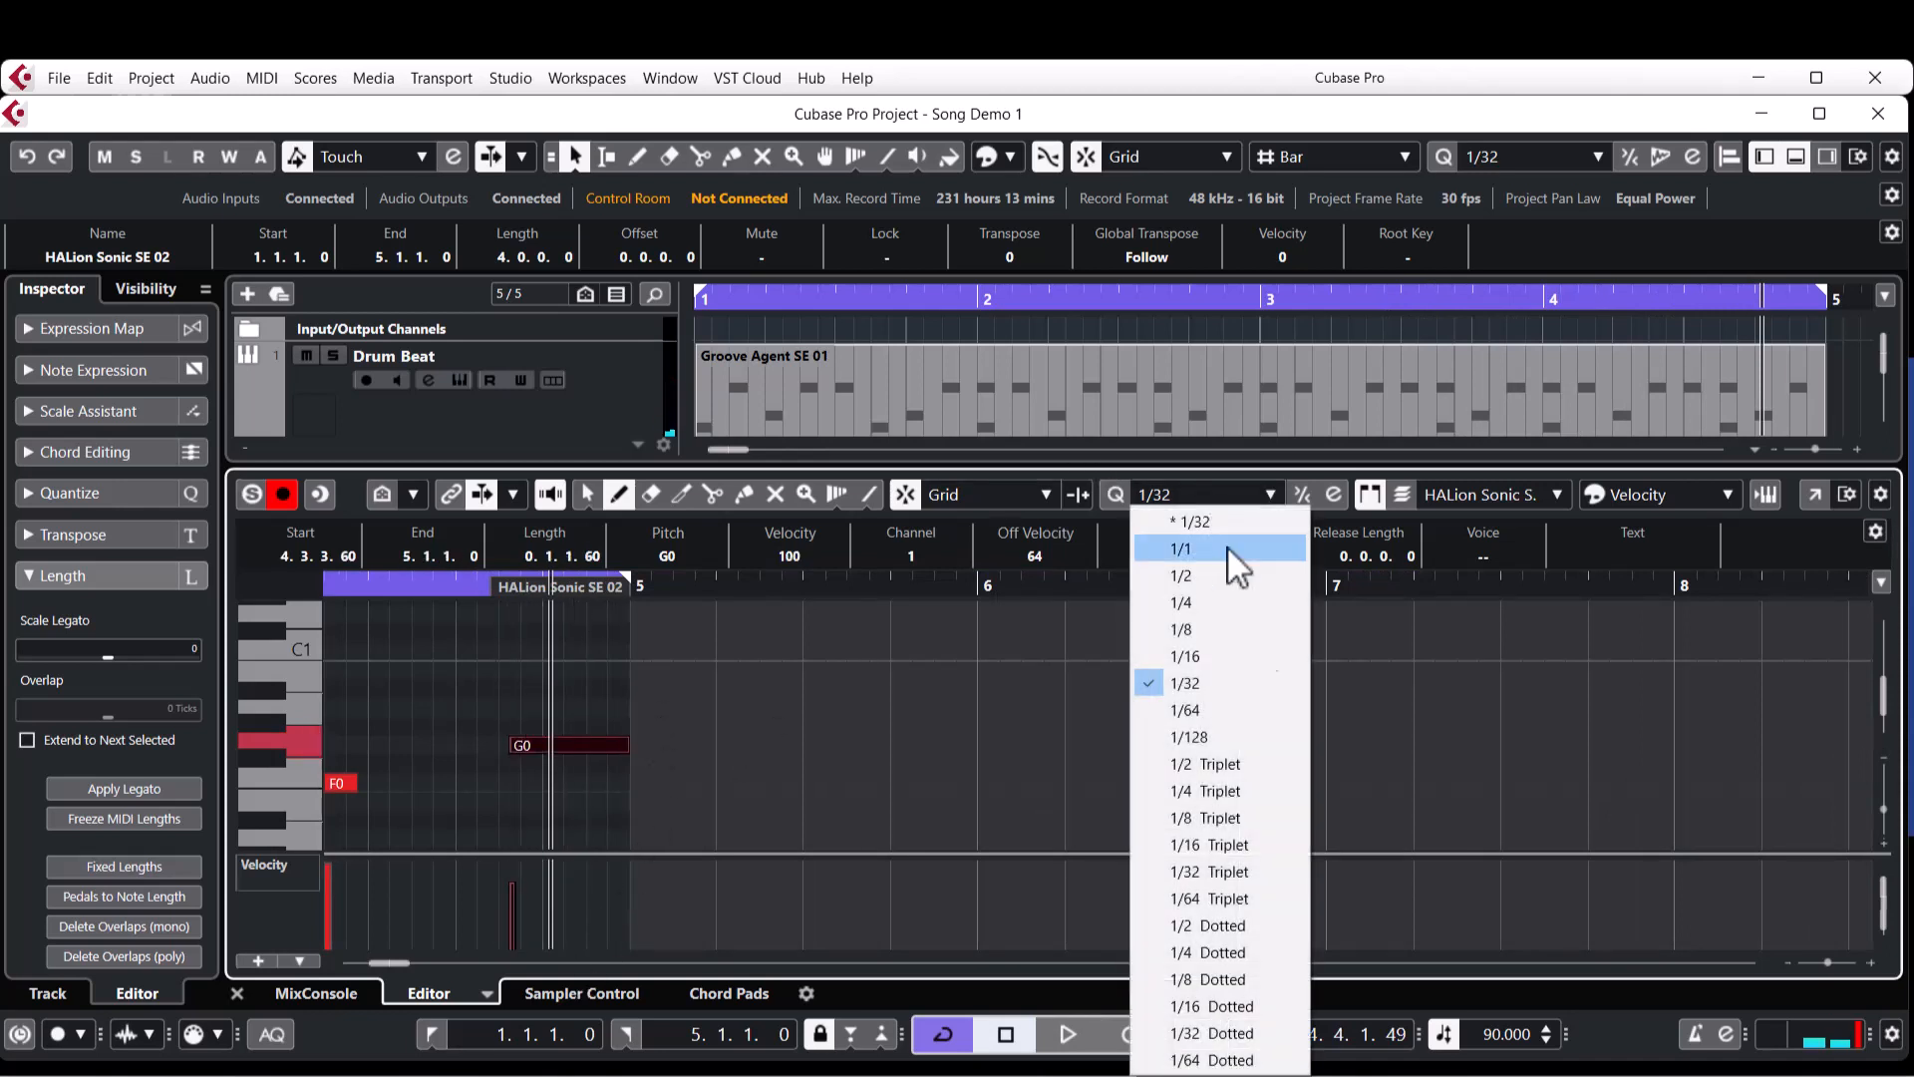
pyautogui.click(1204, 664)
# Extend the start of the last G0 note back to 4.3.3 and raise its velocity to maximum.
pyautogui.rightClick(518, 720)
pyautogui.click(498, 724)
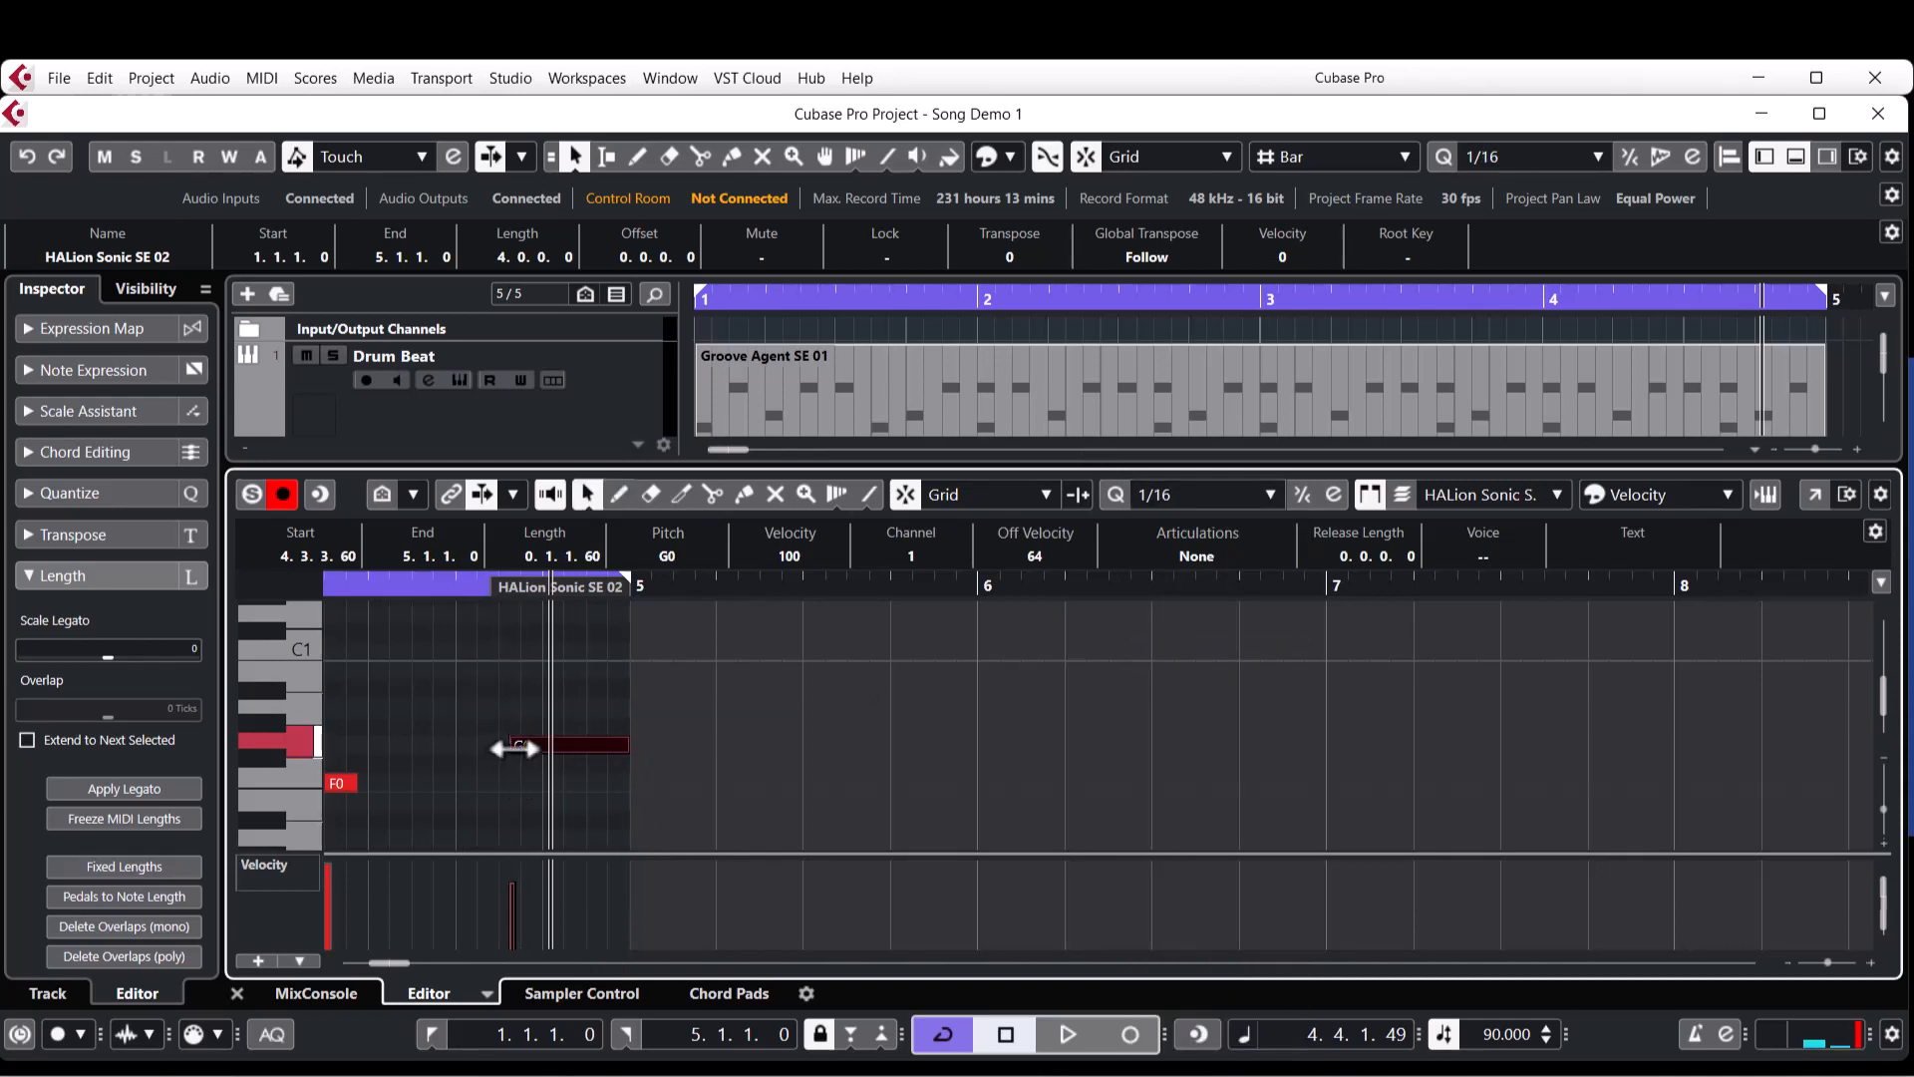
pyautogui.click(516, 710)
pyautogui.click(522, 744)
pyautogui.moveTo(514, 748); pyautogui.dragTo(506, 756)
pyautogui.click(520, 714)
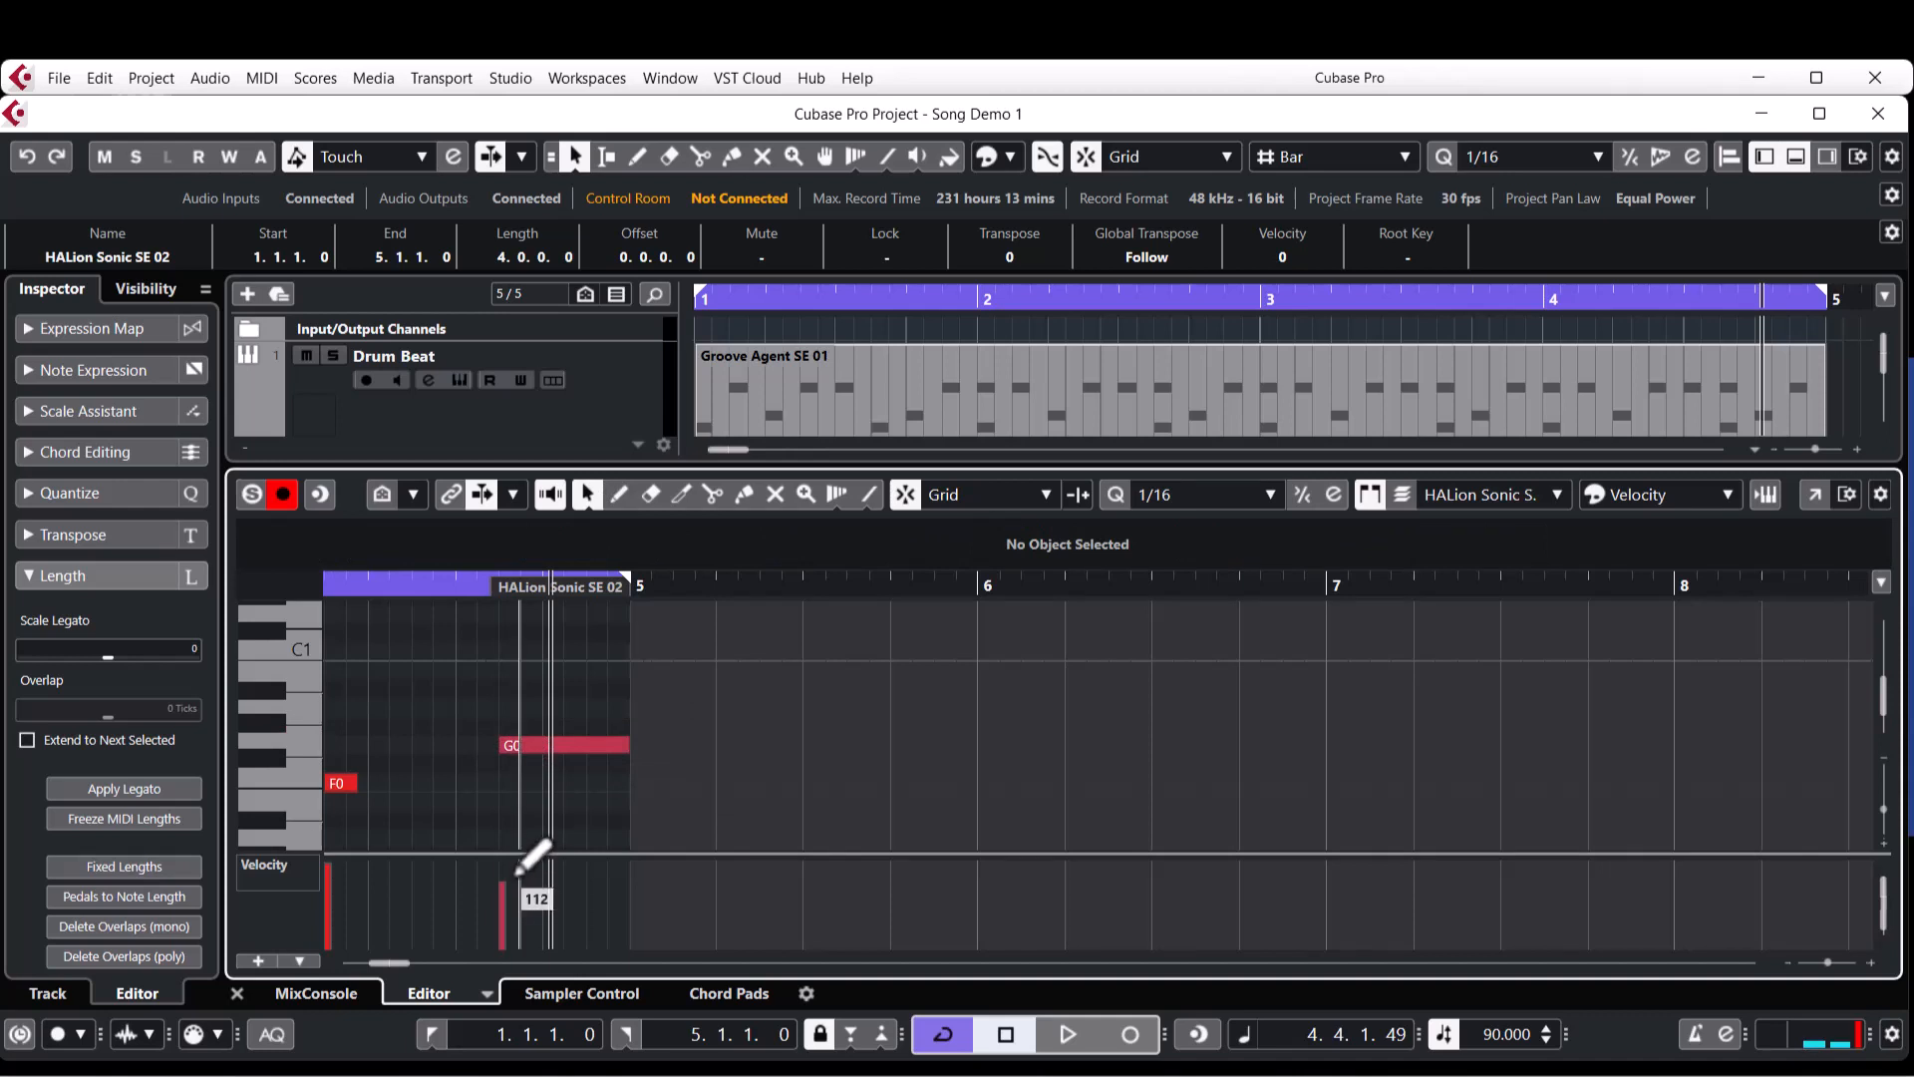
pyautogui.moveTo(505, 871); pyautogui.dragTo(508, 848)
# Play the finished bass line with the other tracks from the start of the project.
pyautogui.hscroll(-5, 510, 781)
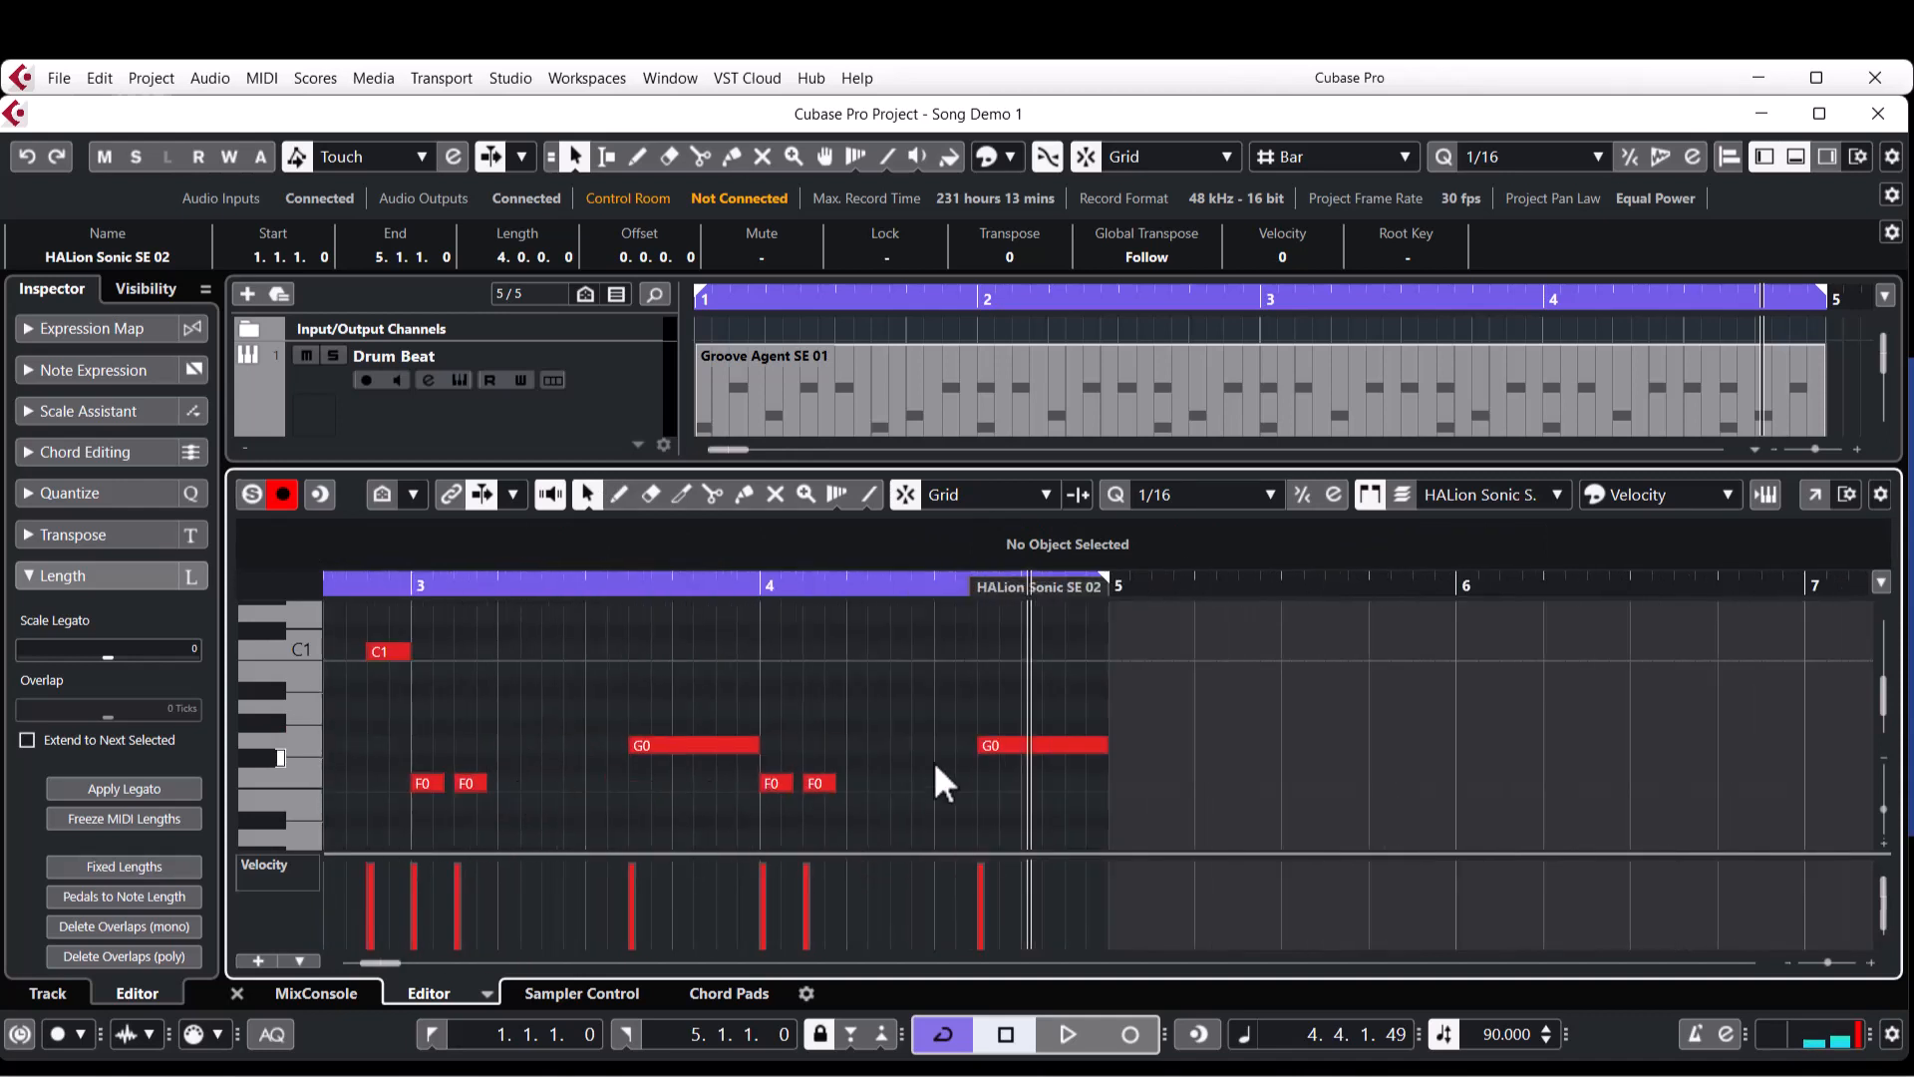
pyautogui.press('Home')
pyautogui.press('space')
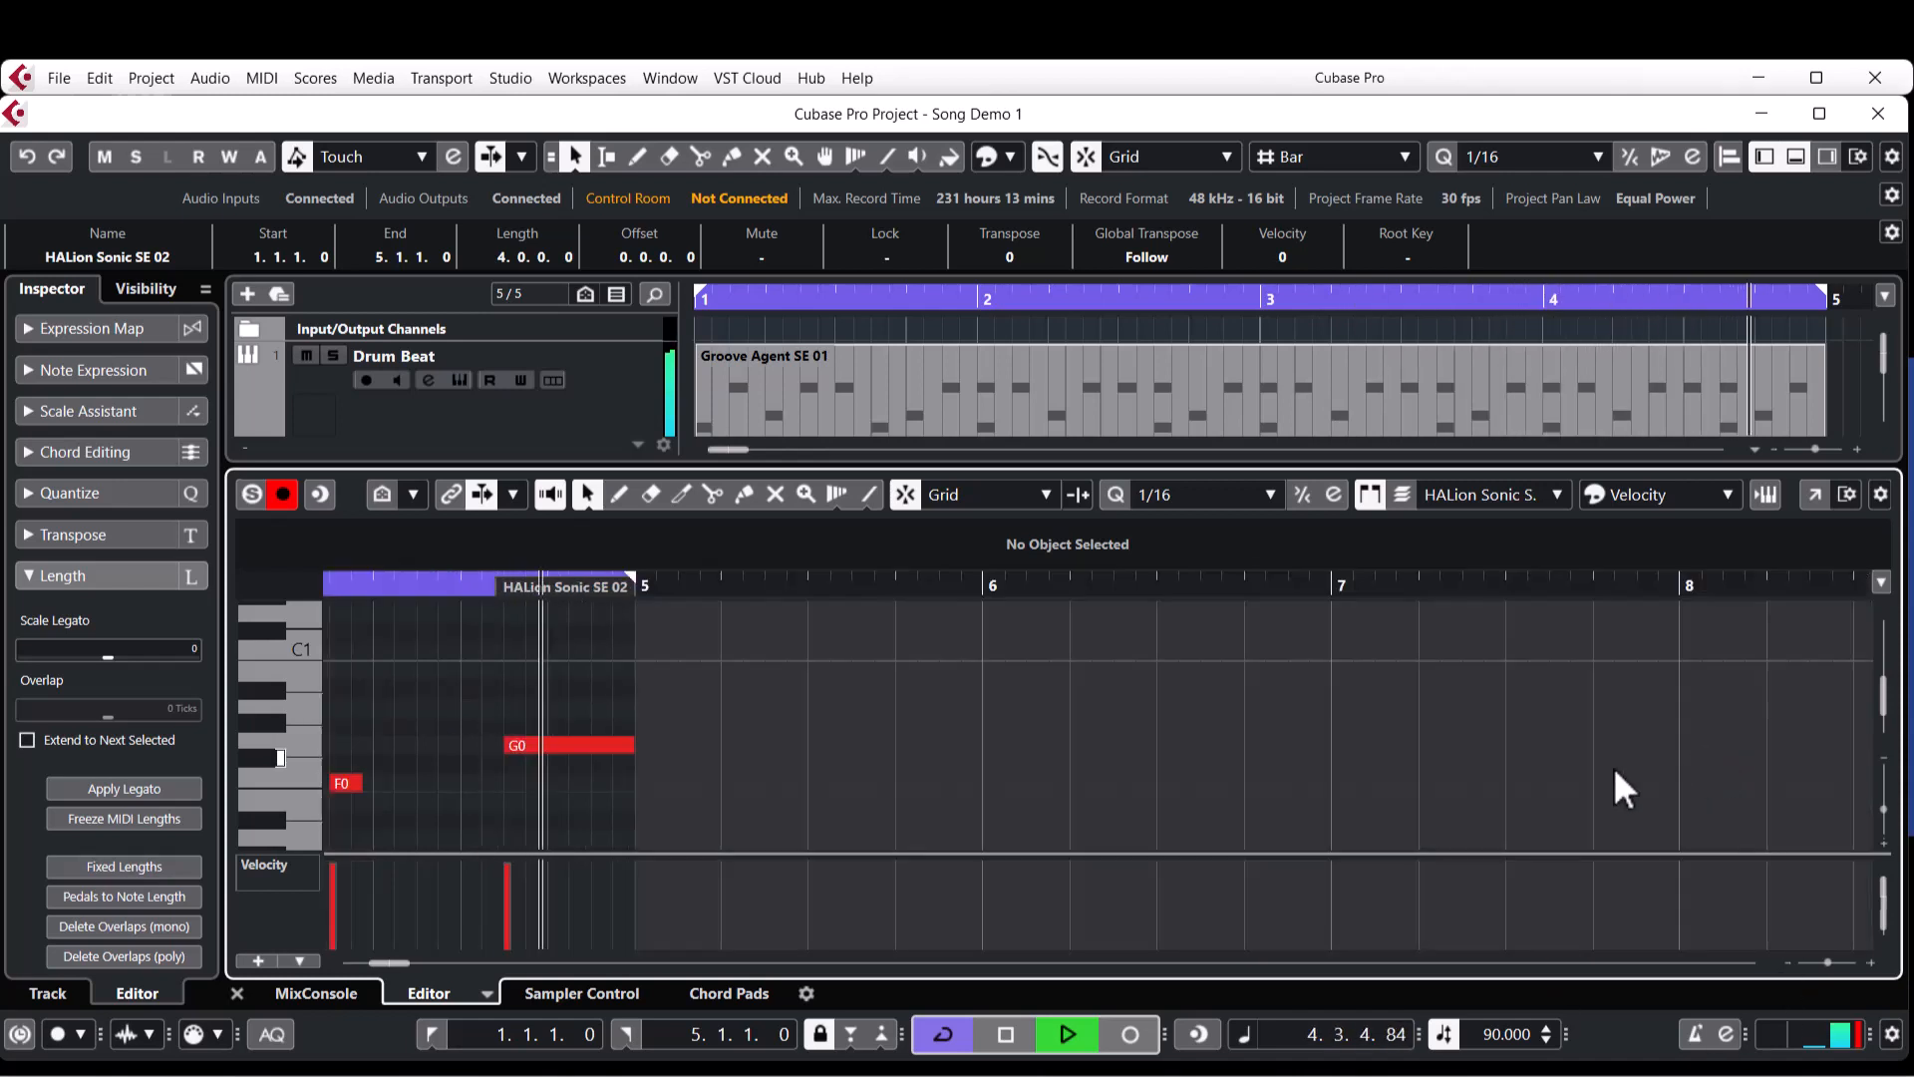
pyautogui.press('space')
# Close the note editor, deselect the bass part and return the playhead to the project start.
pyautogui.click(236, 993)
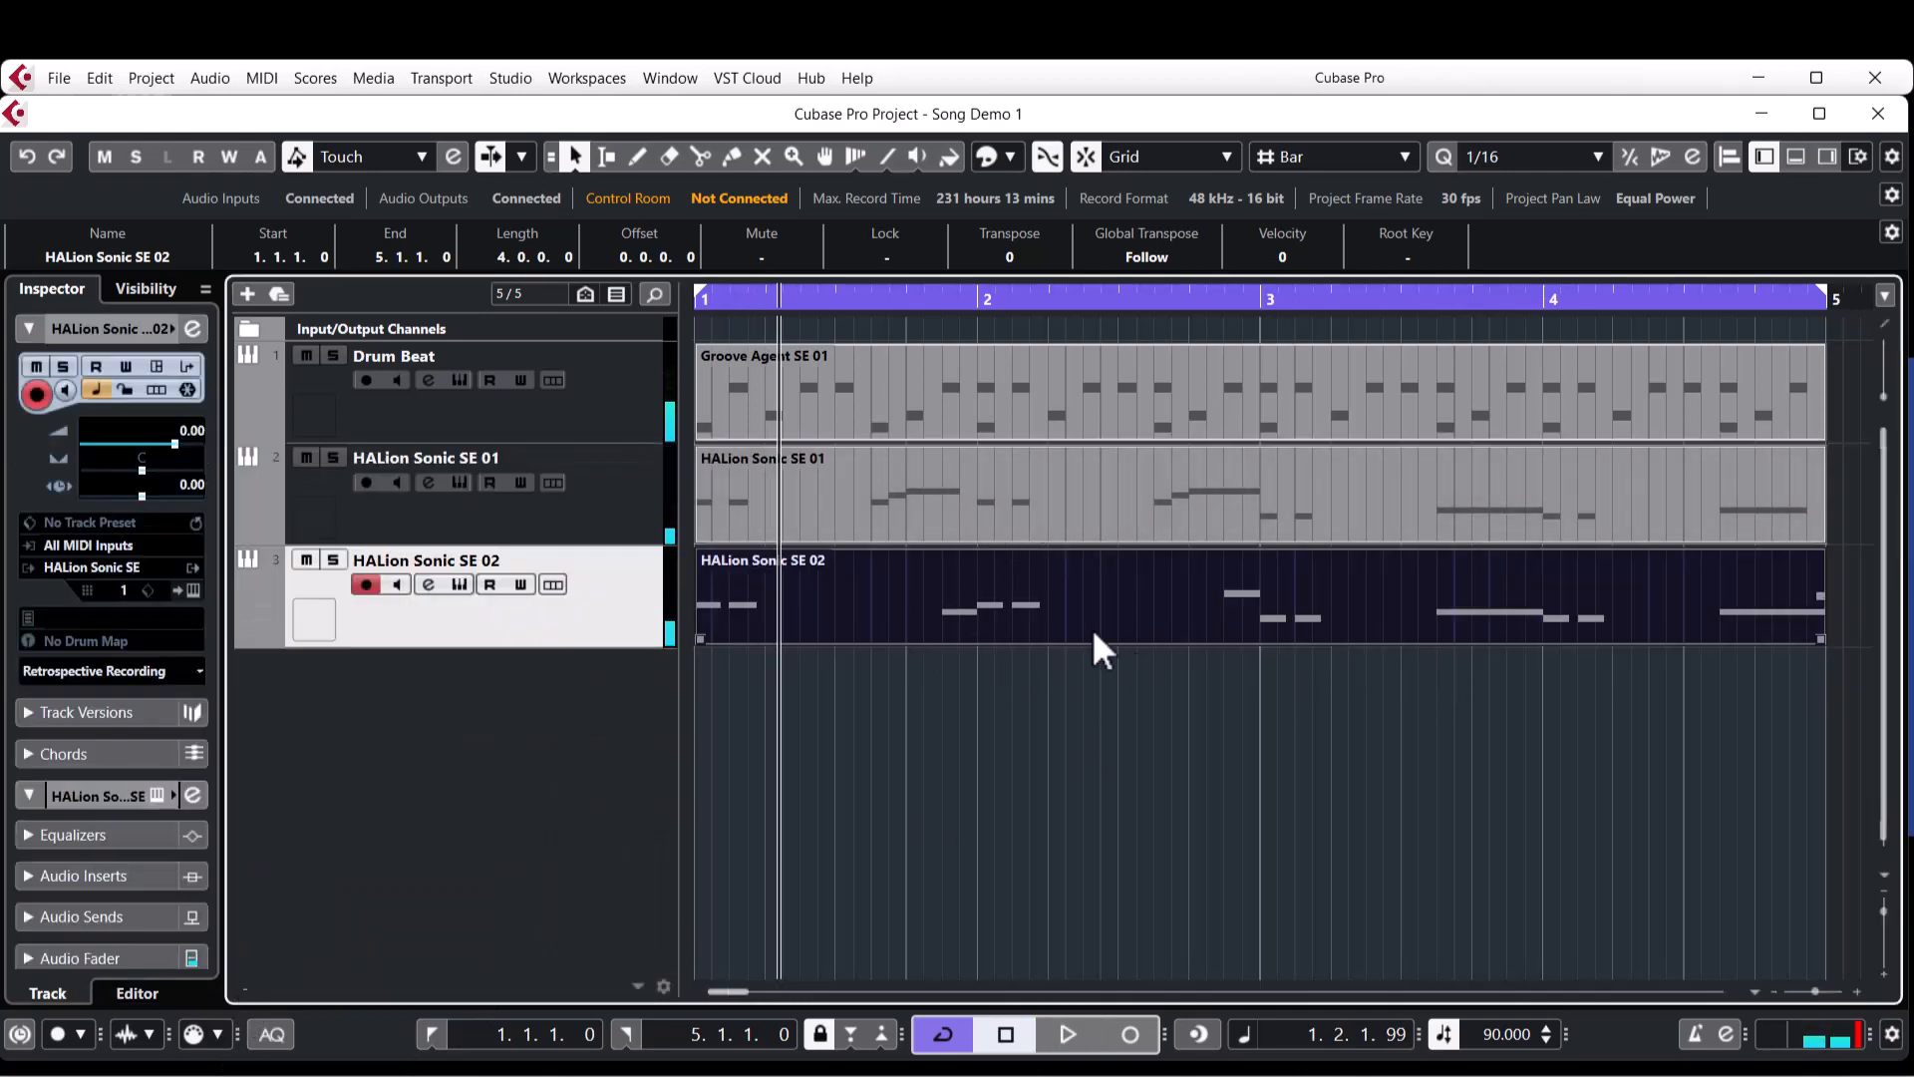
pyautogui.click(622, 487)
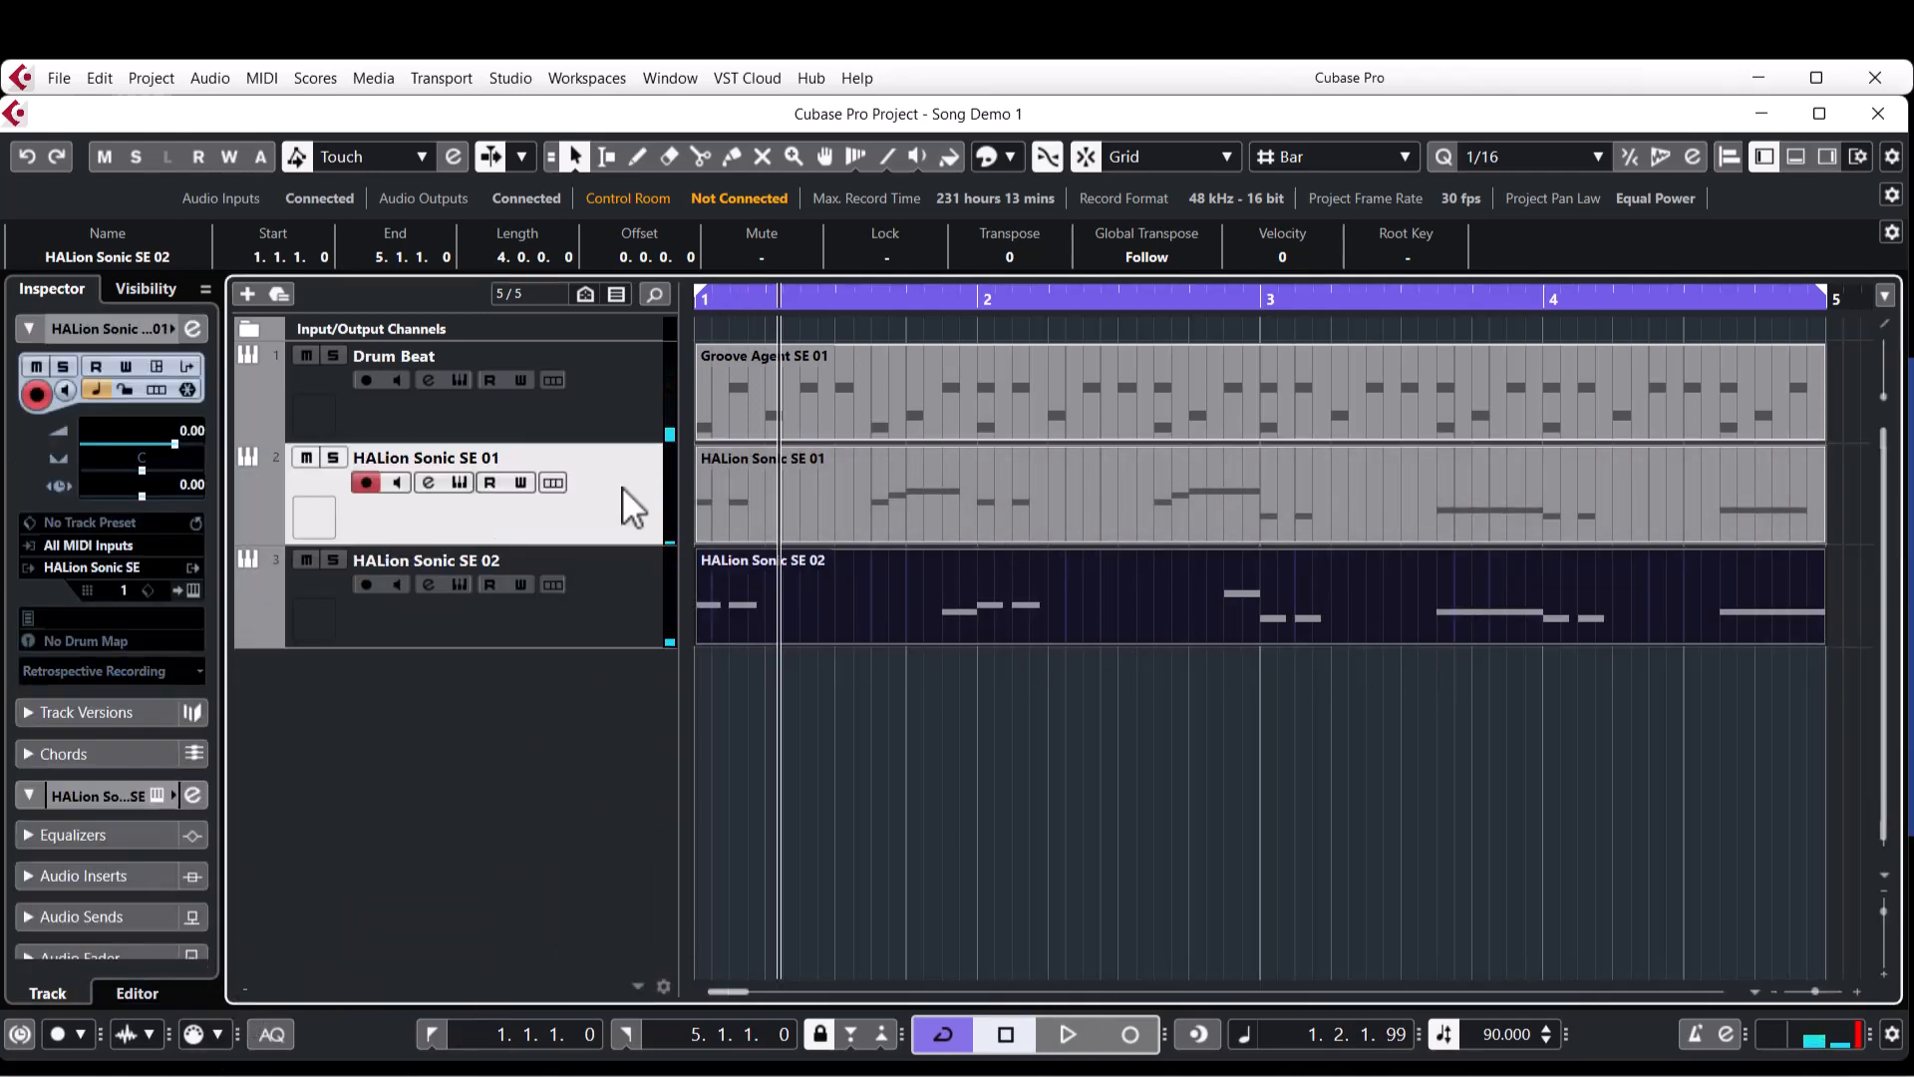
pyautogui.click(554, 638)
pyautogui.click(1203, 796)
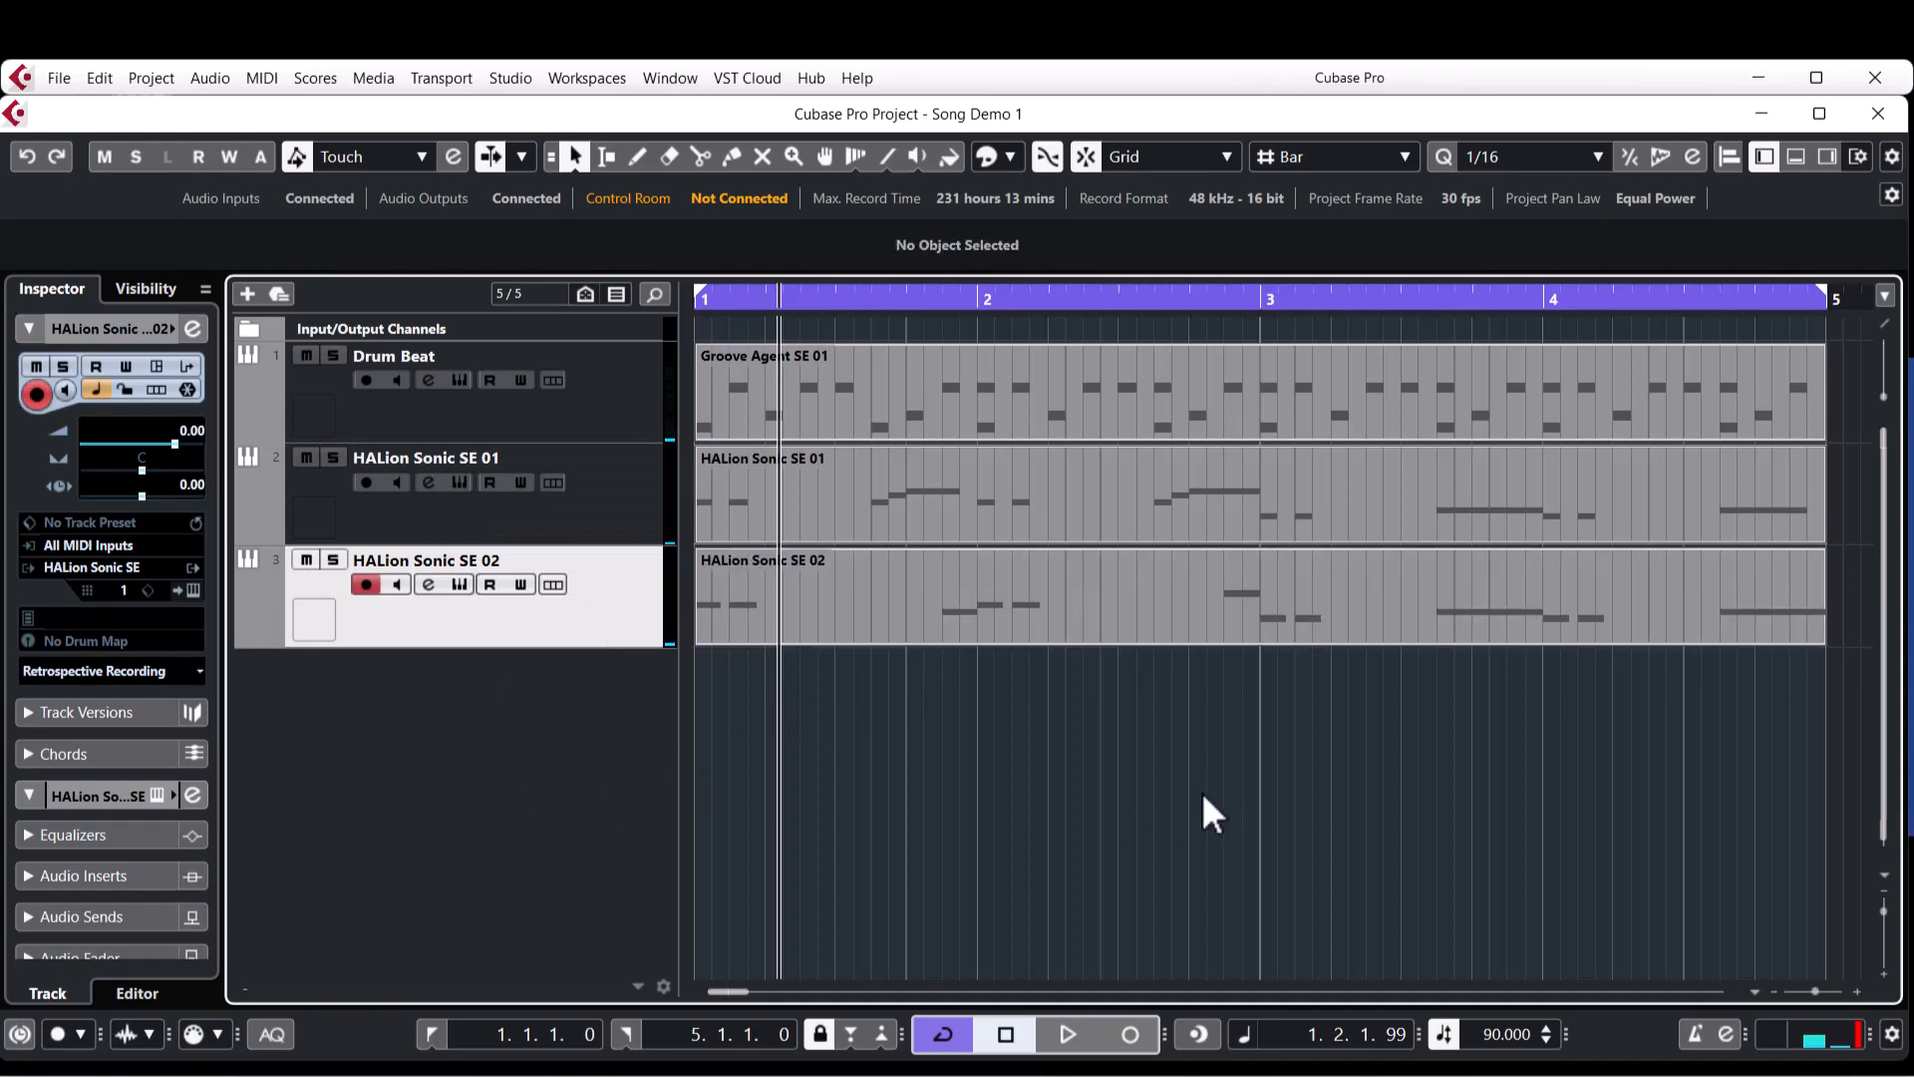
pyautogui.press('Home')
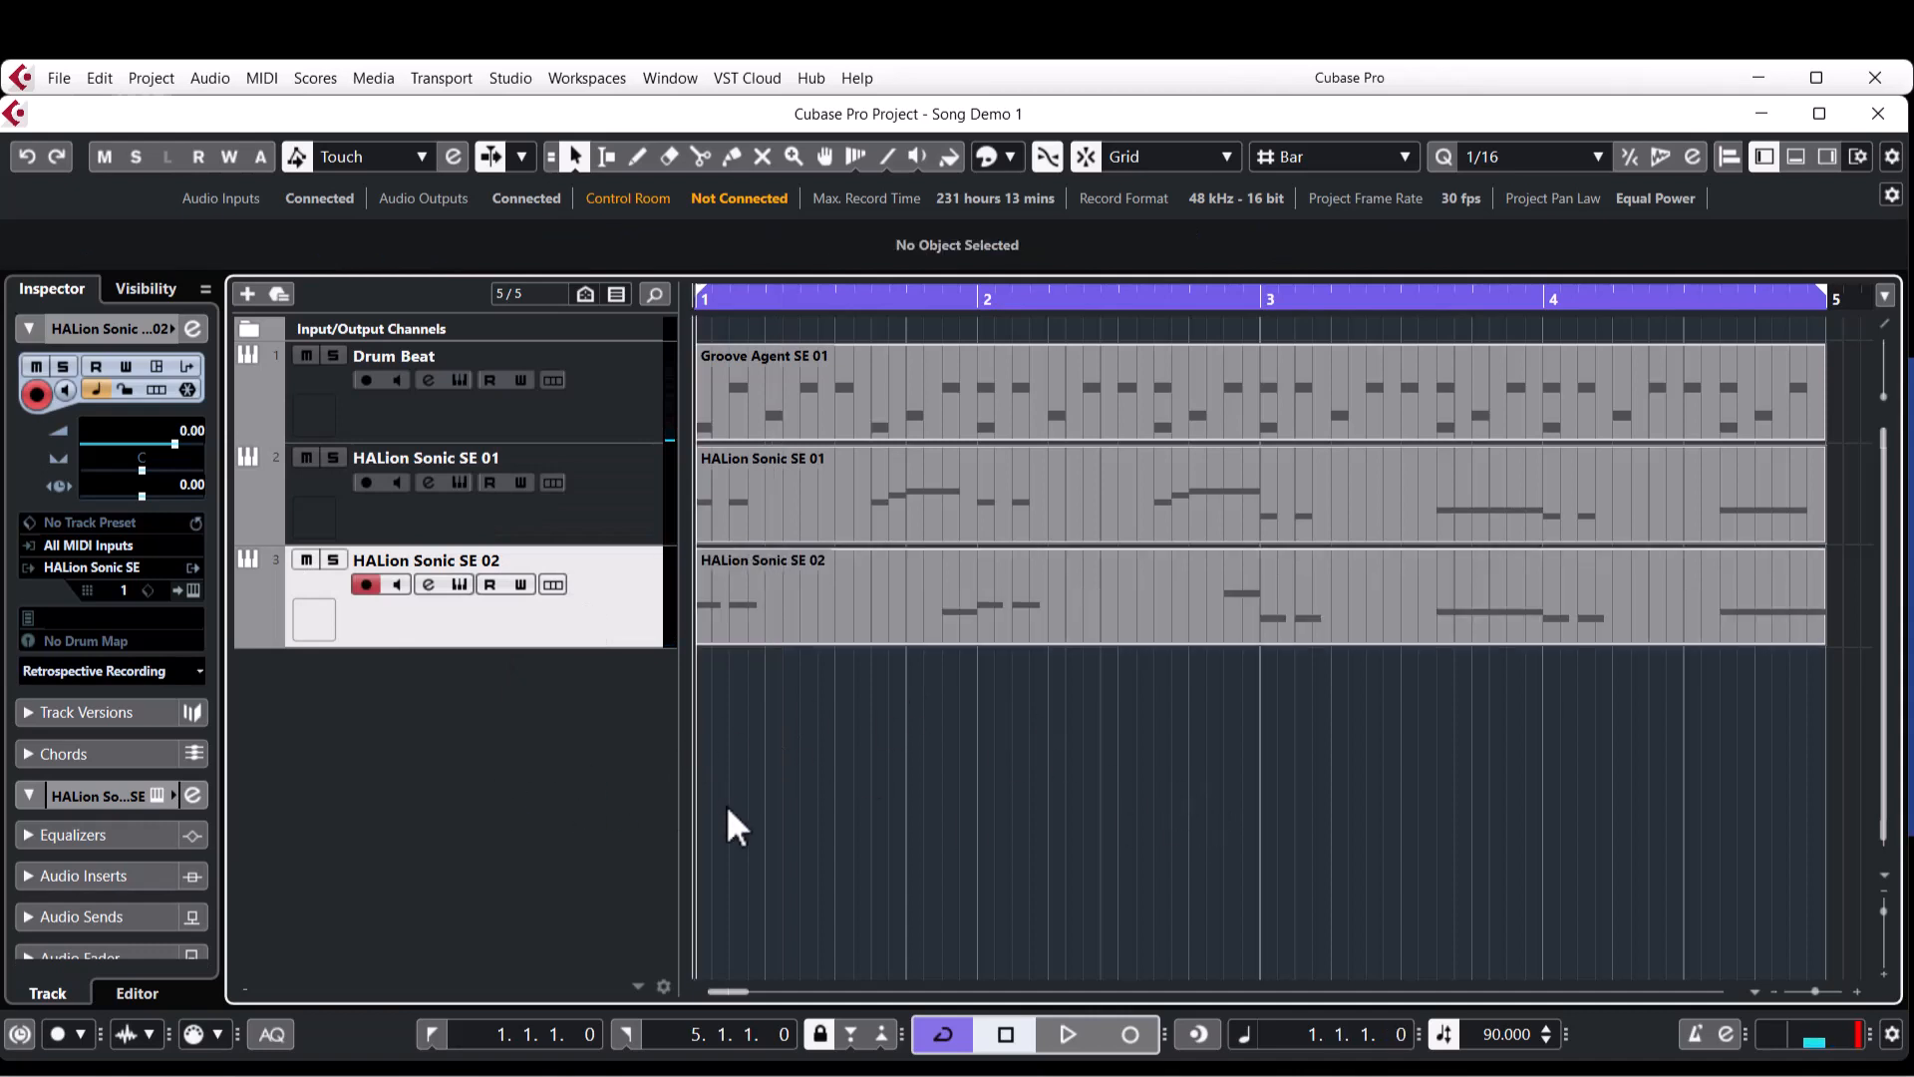
# Add one HALion Sonic SE instrument track routed to Stereo Out.
pyautogui.rightClick(515, 742)
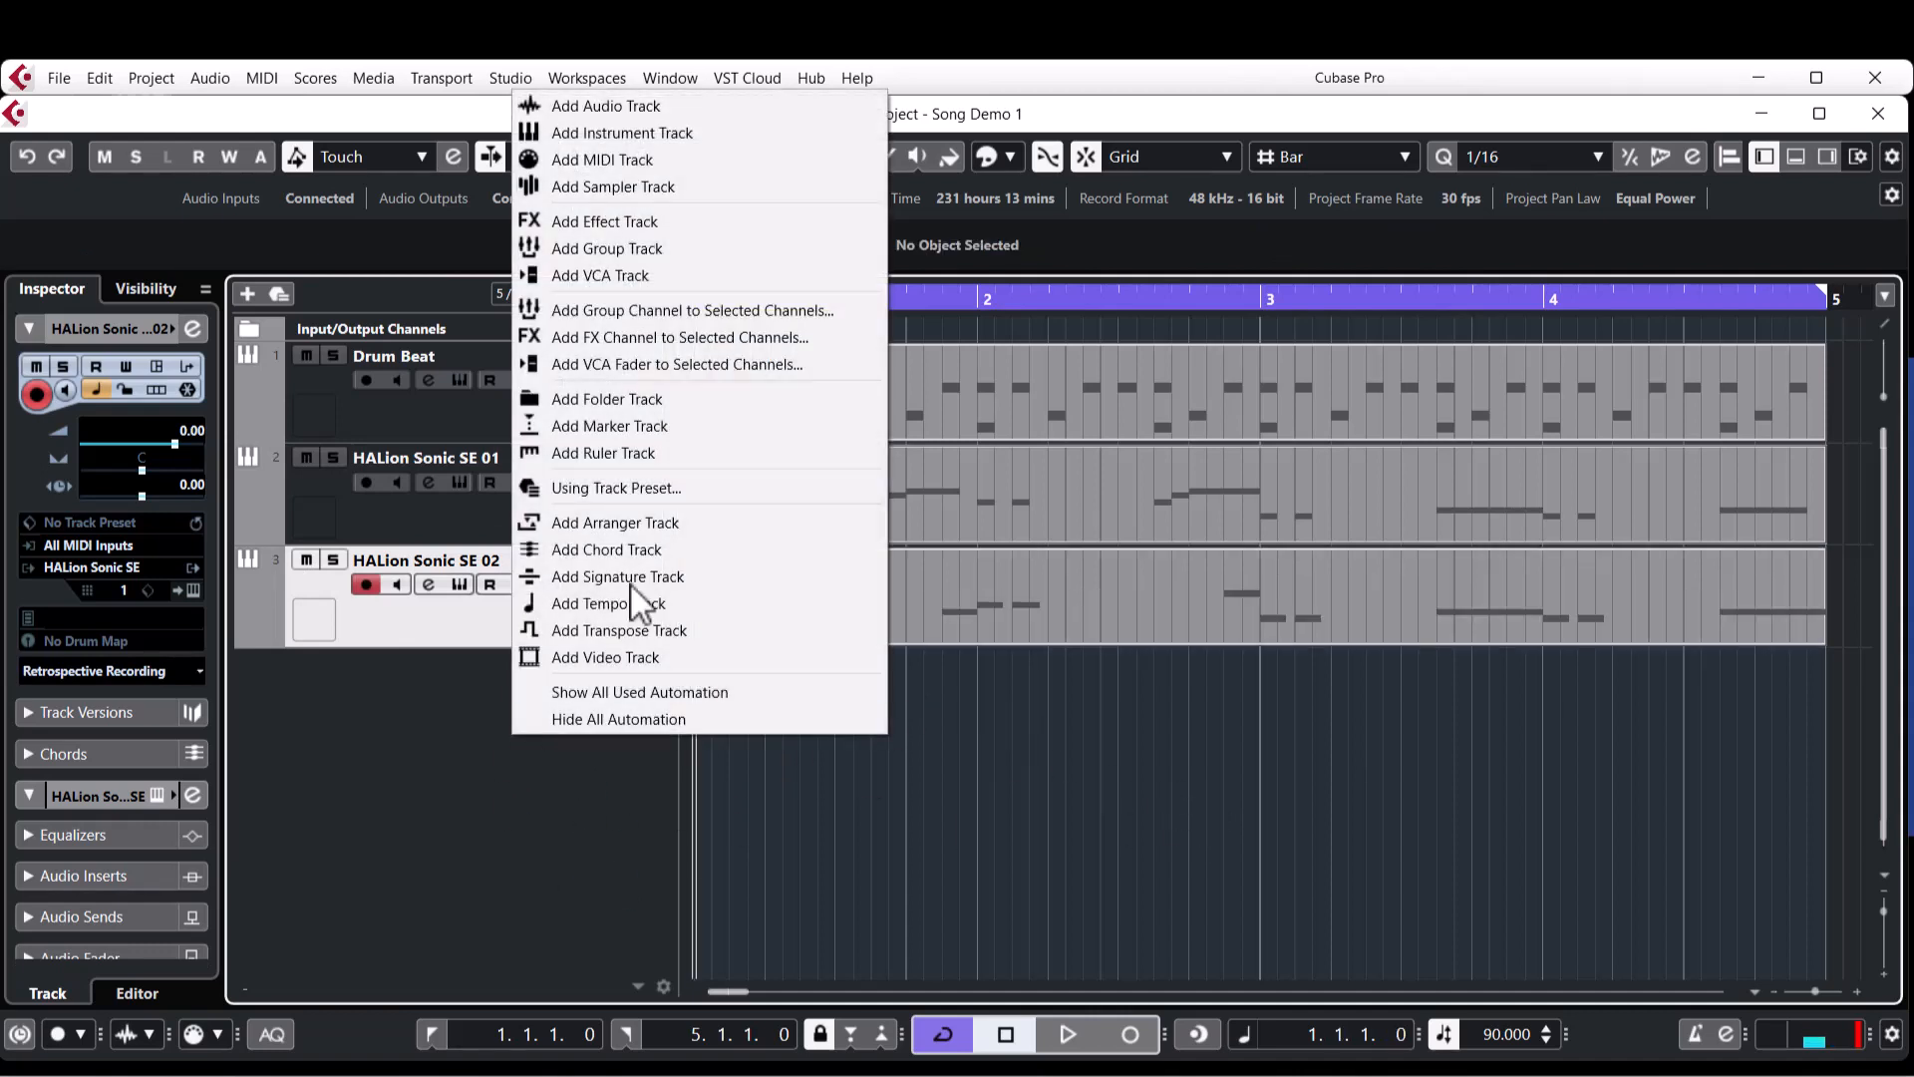
pyautogui.click(646, 131)
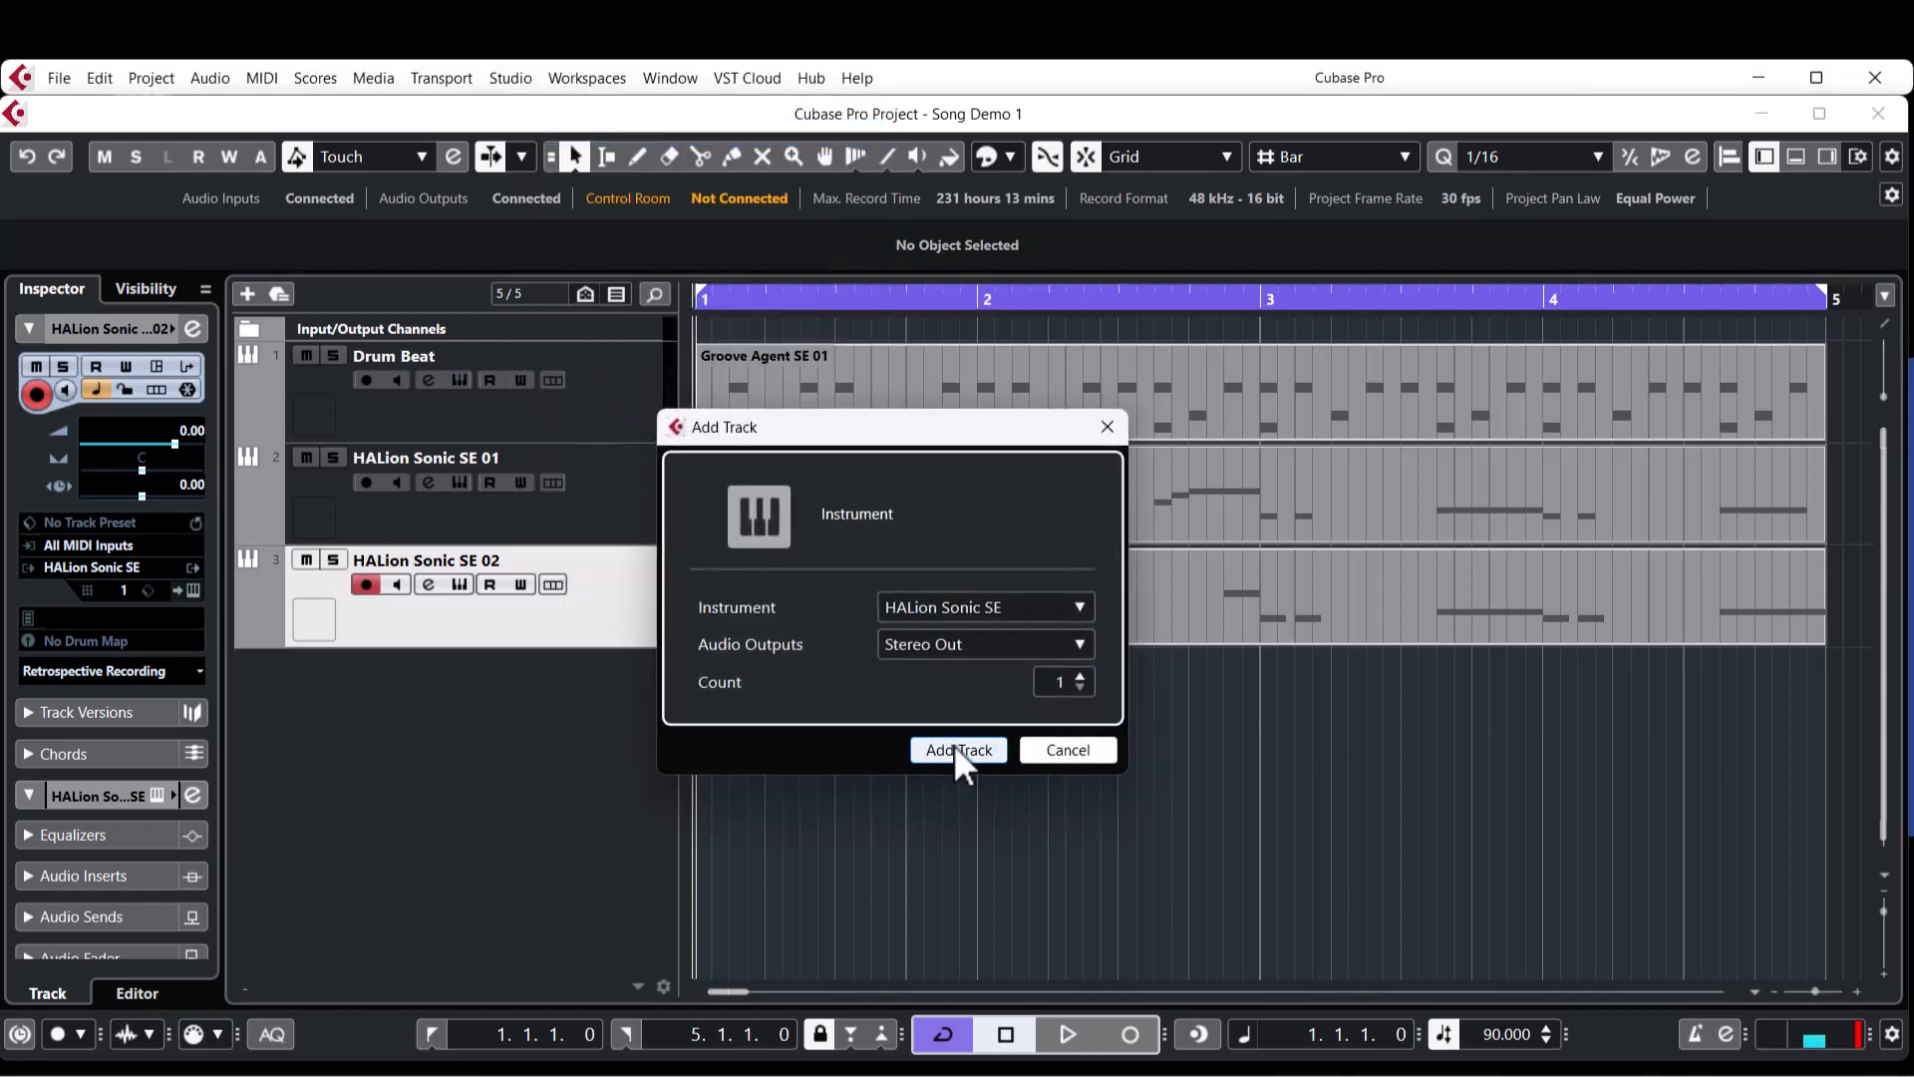
pyautogui.click(958, 750)
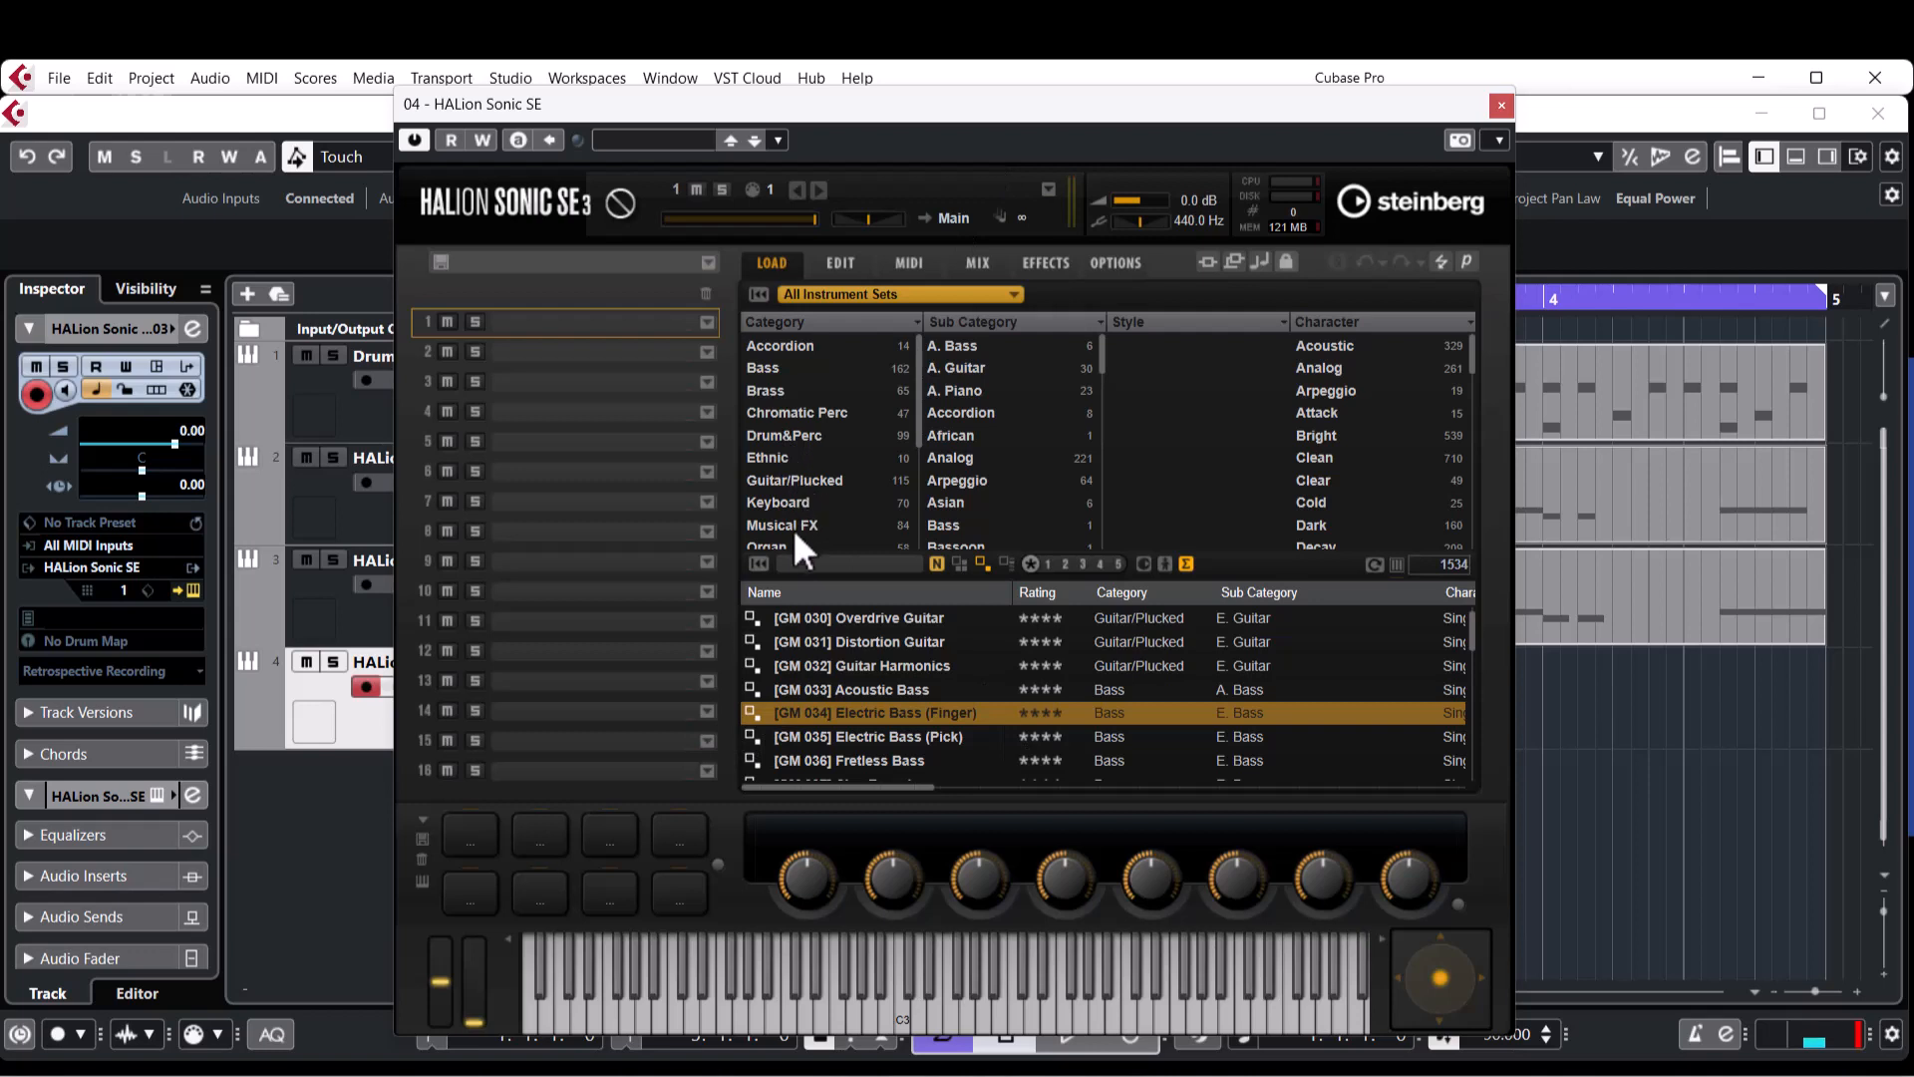
# Load the Small String Ensemble preset from the Strings category's Section sub-category and close the instrument window.
pyautogui.scroll(-3, 795, 529)
pyautogui.click(772, 436)
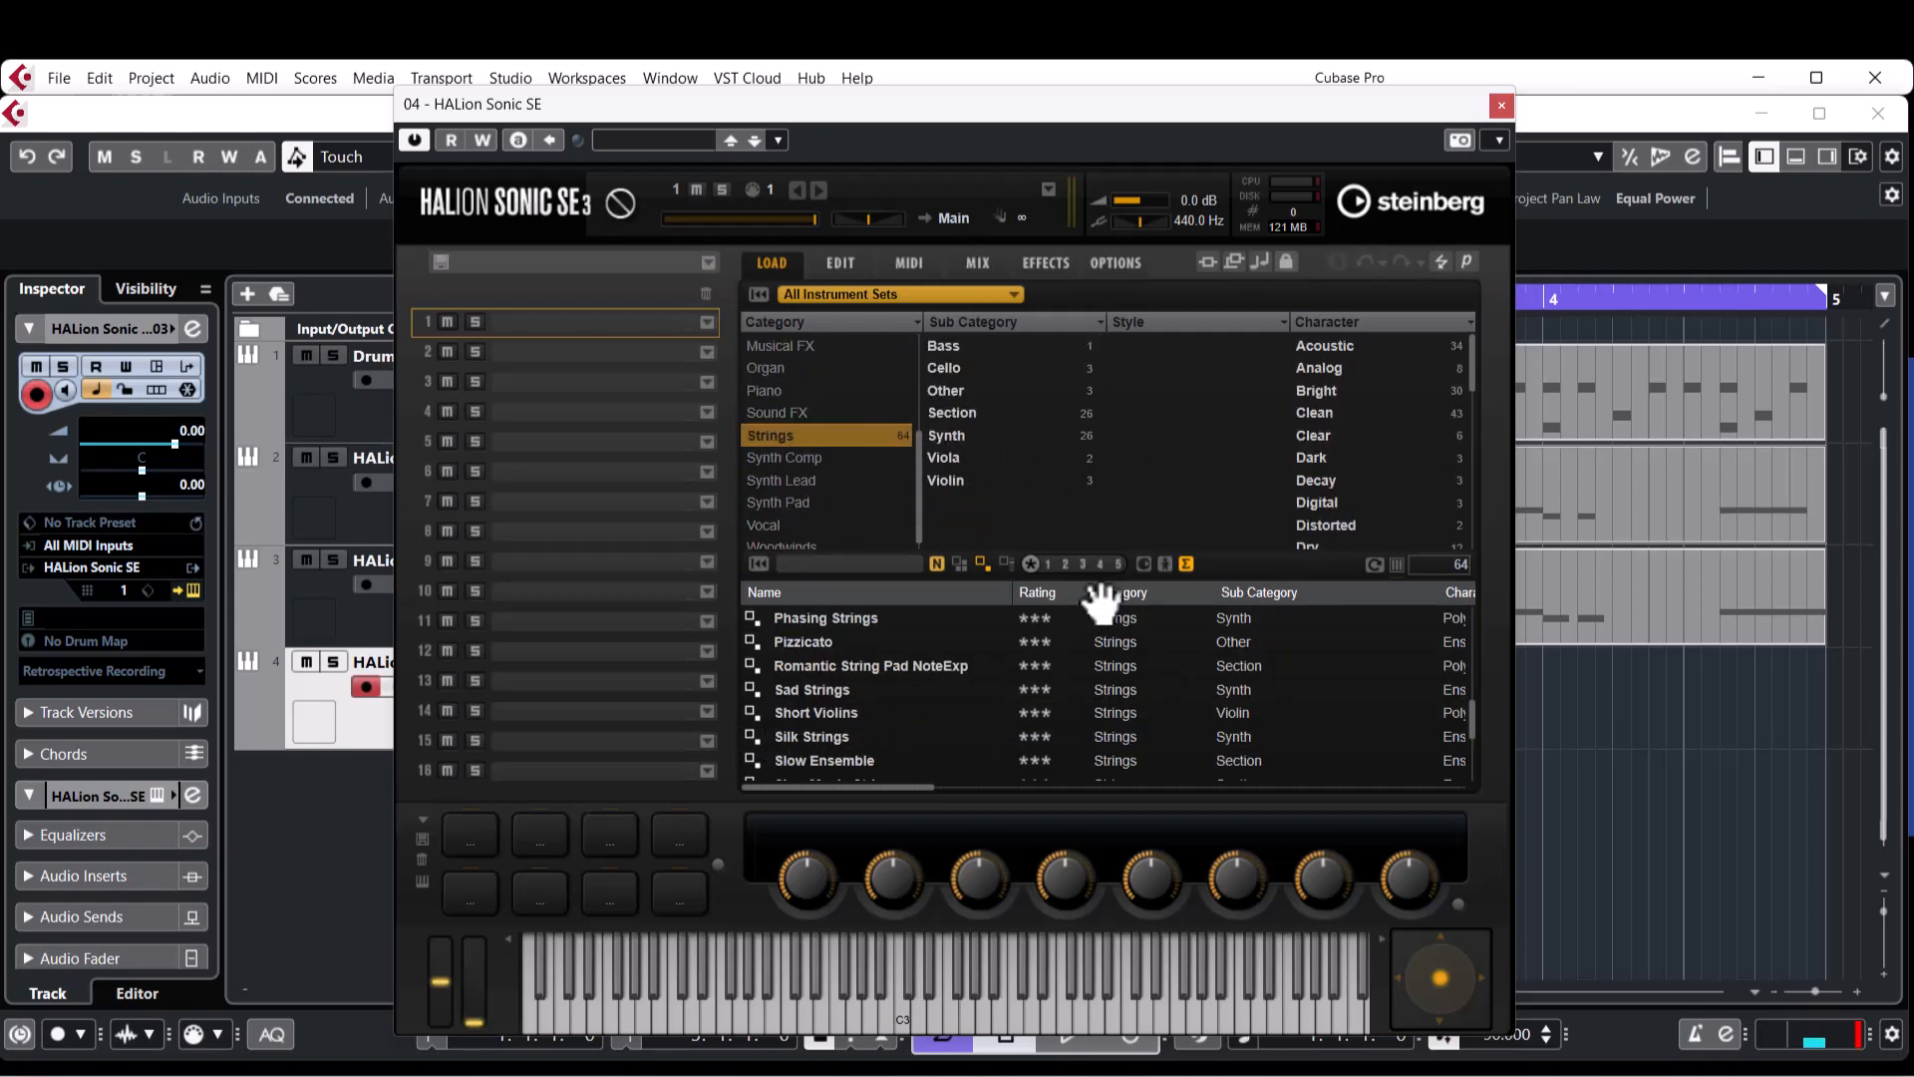
pyautogui.click(953, 412)
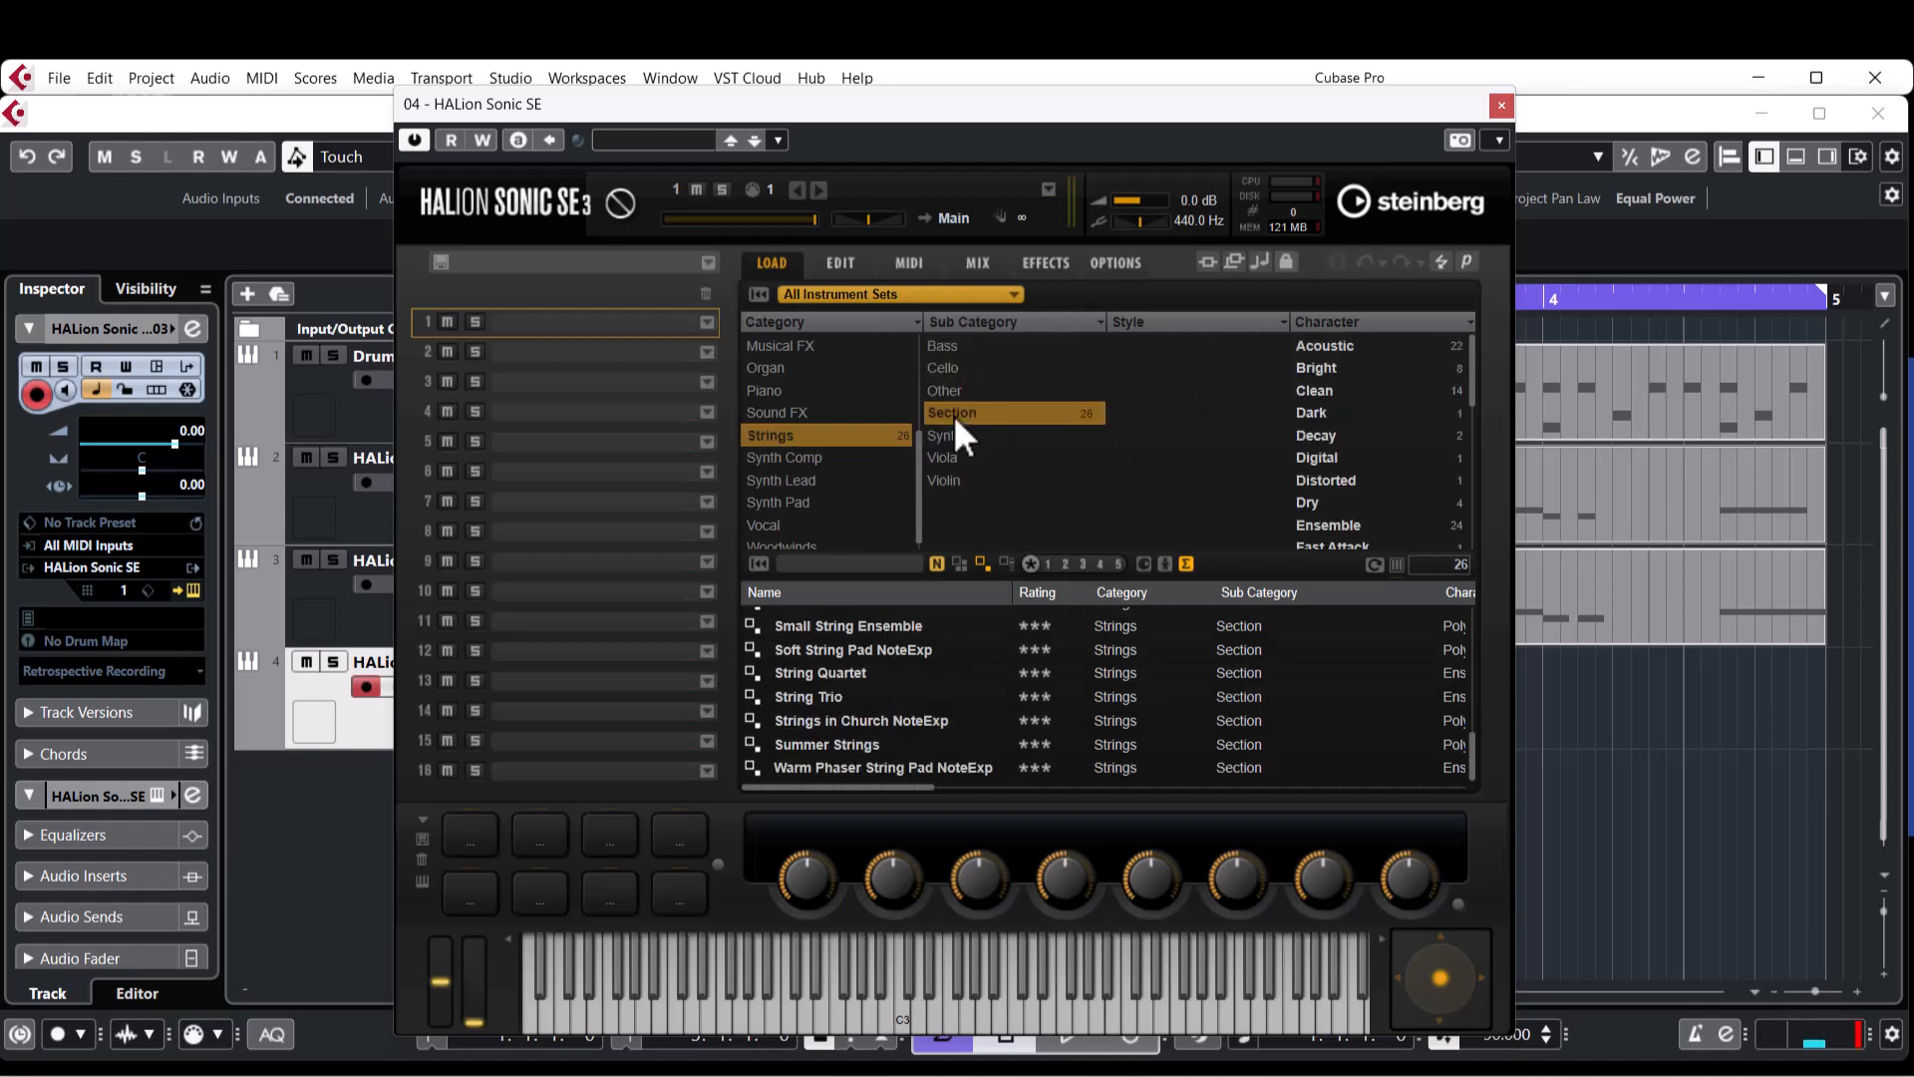
pyautogui.doubleClick(864, 625)
pyautogui.click(1502, 104)
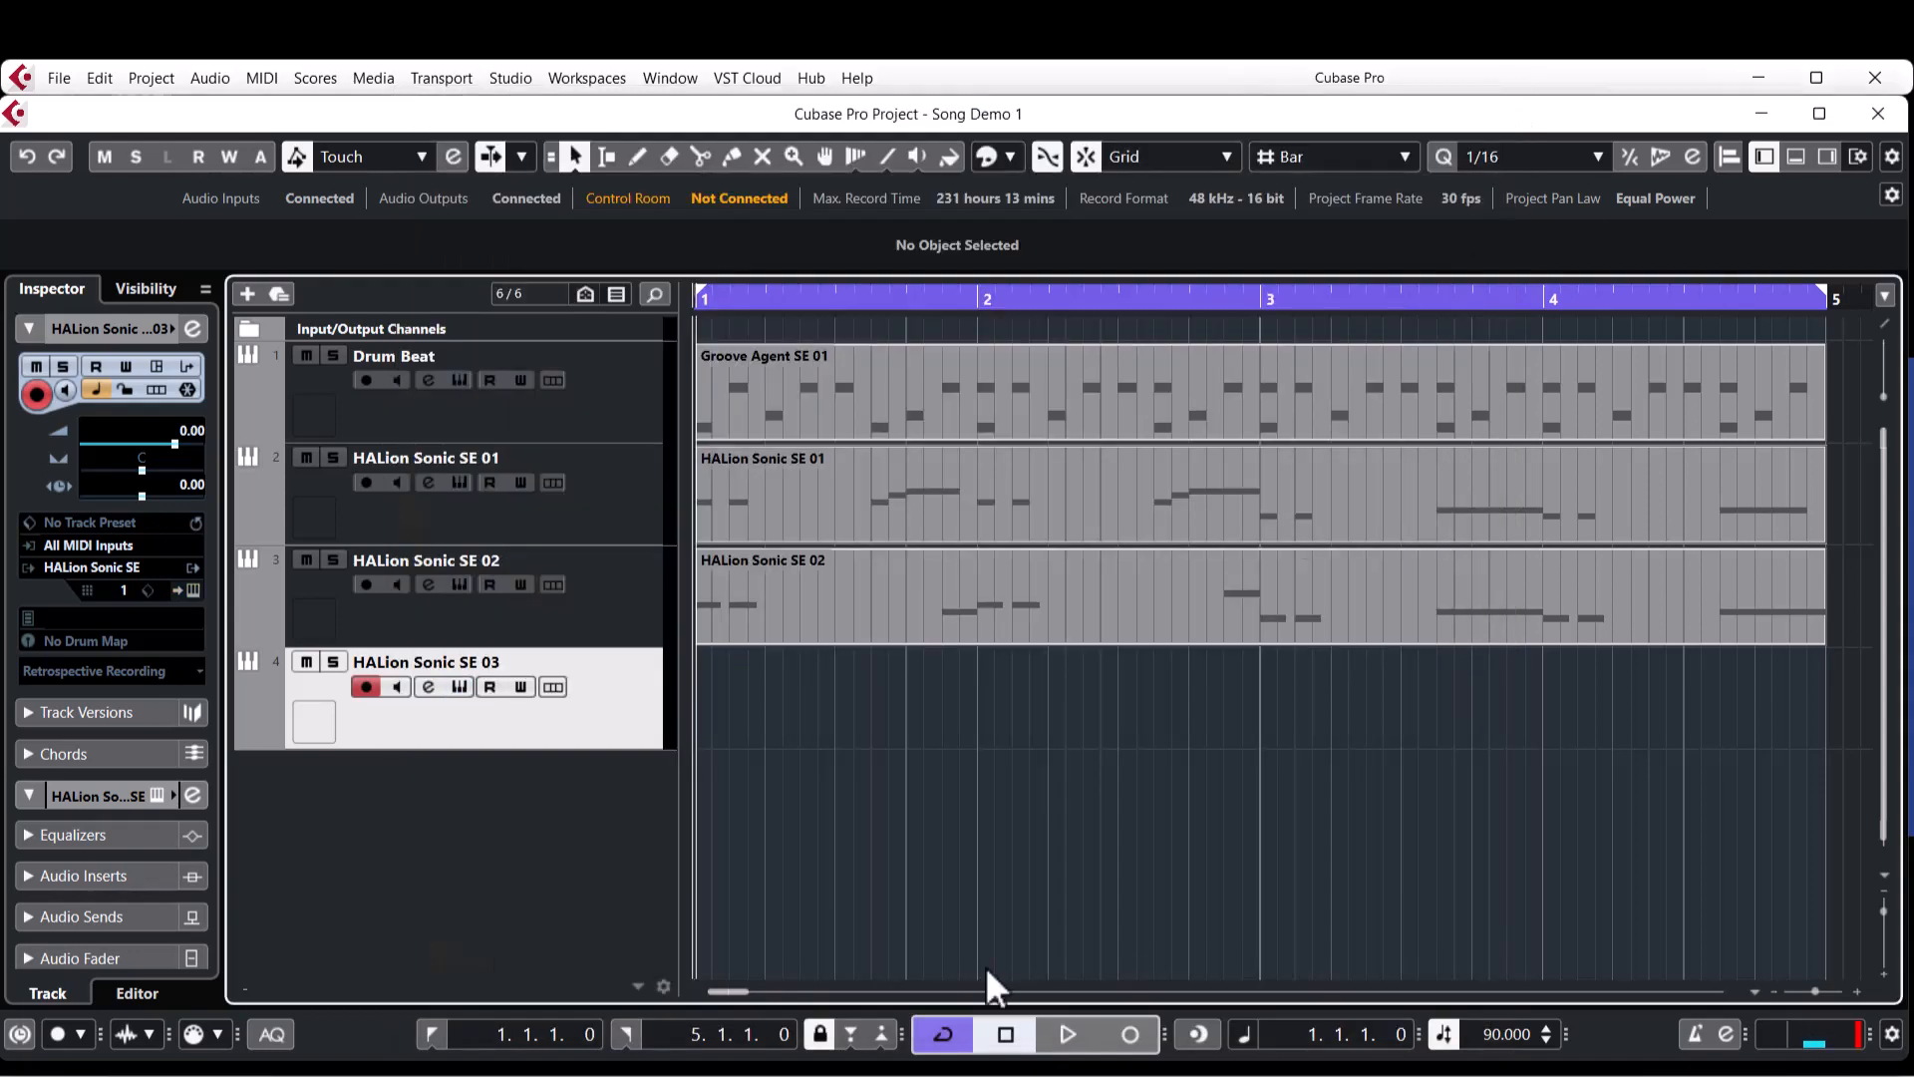
# Create a four-bar part on the strings track and draw A3 from 1.1.1 to 1.4.1 and C4 from 1.4.1 to 2.1.1.
pyautogui.doubleClick(763, 691)
pyautogui.doubleClick(763, 686)
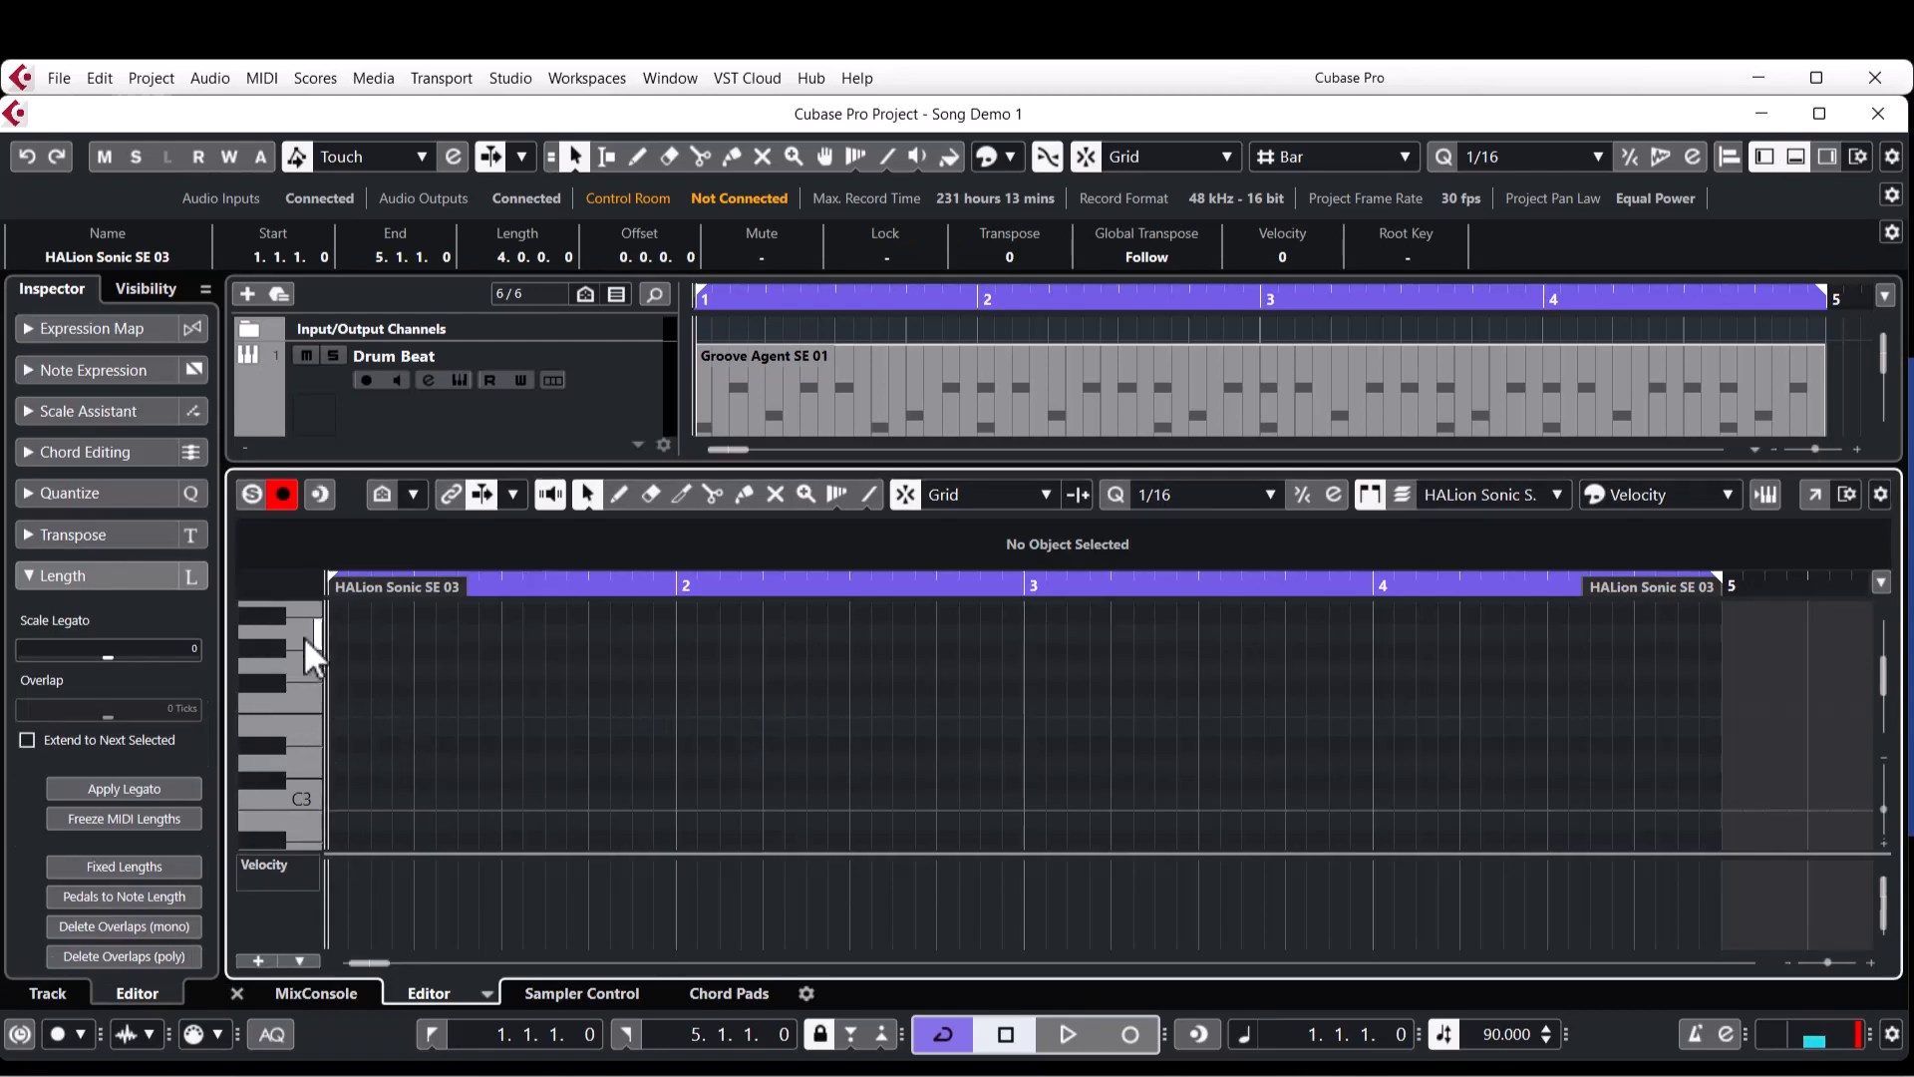
pyautogui.rightClick(423, 644)
pyautogui.click(462, 648)
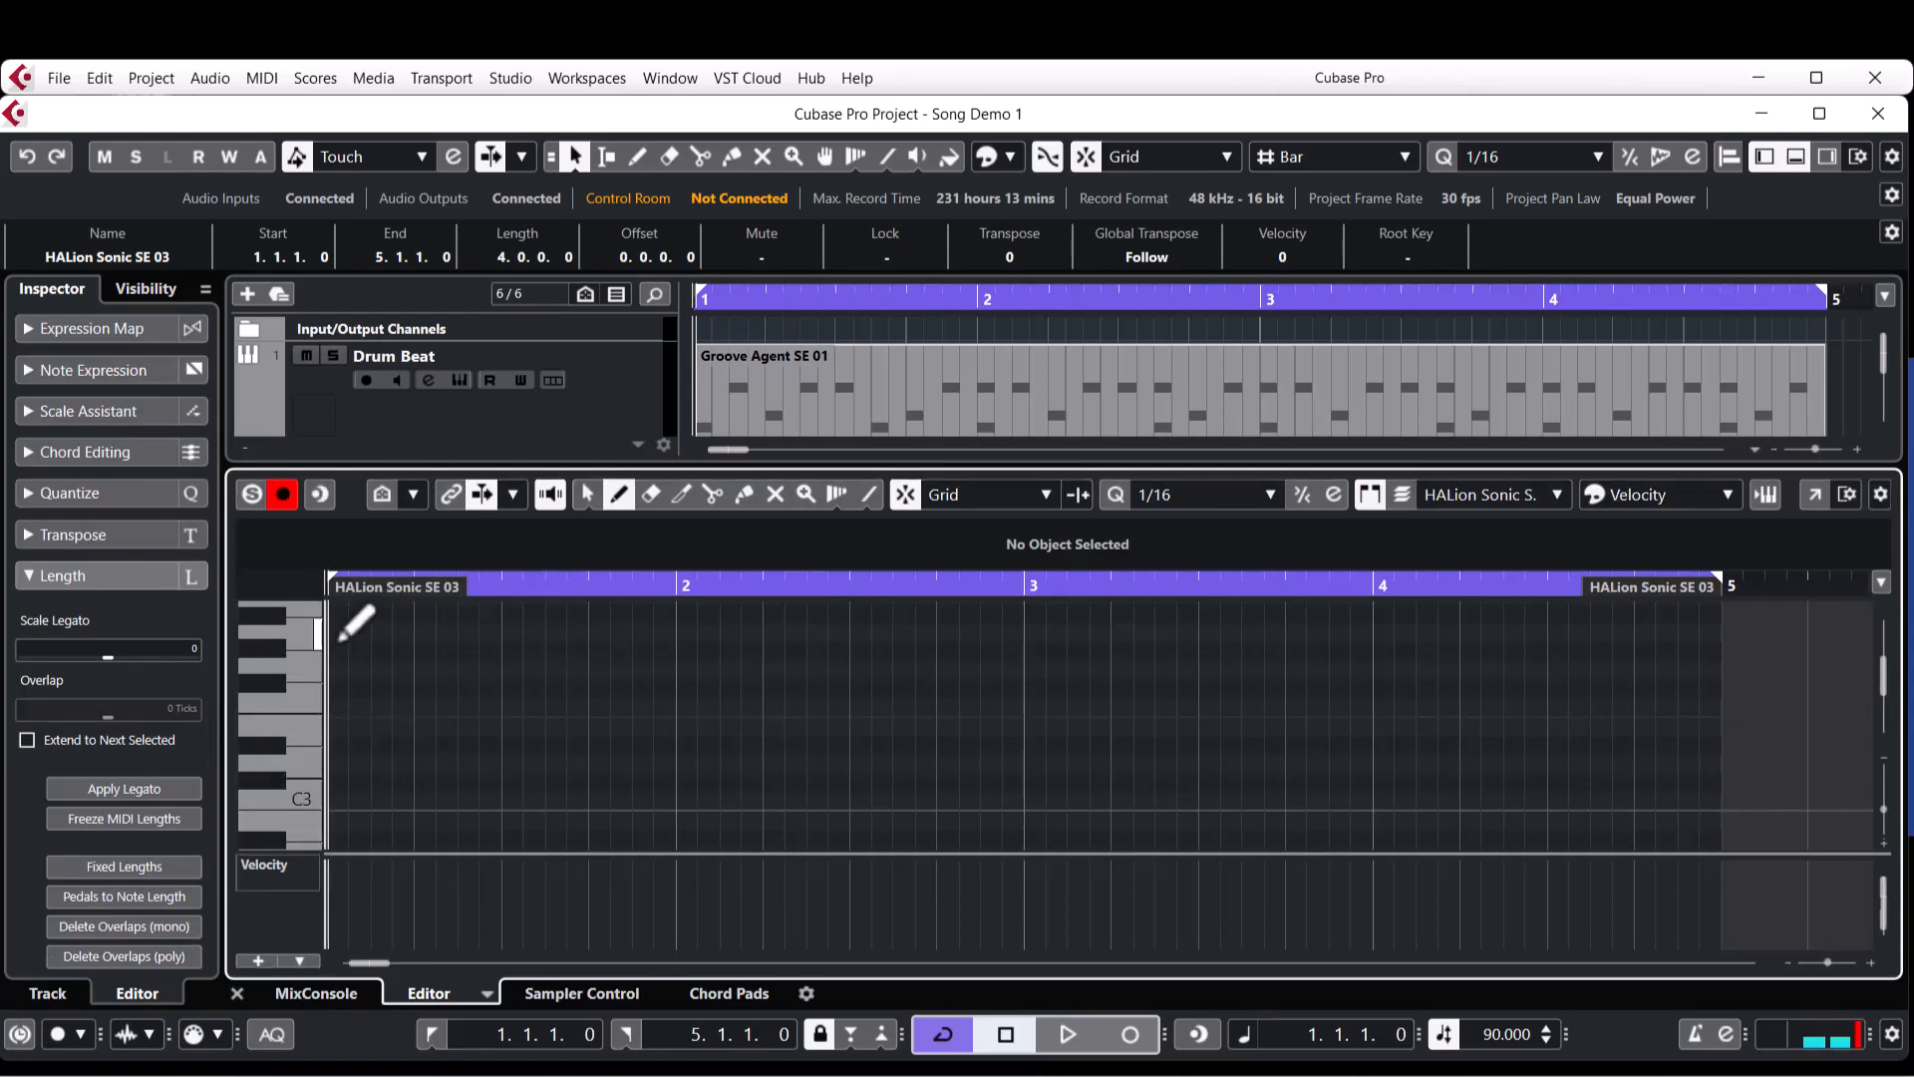
pyautogui.click(337, 635)
pyautogui.moveTo(337, 635)
pyautogui.mouseDown()
pyautogui.moveTo(574, 636)
pyautogui.moveTo(682, 668)
pyautogui.mouseUp()
pyautogui.scroll(2, 638, 663)
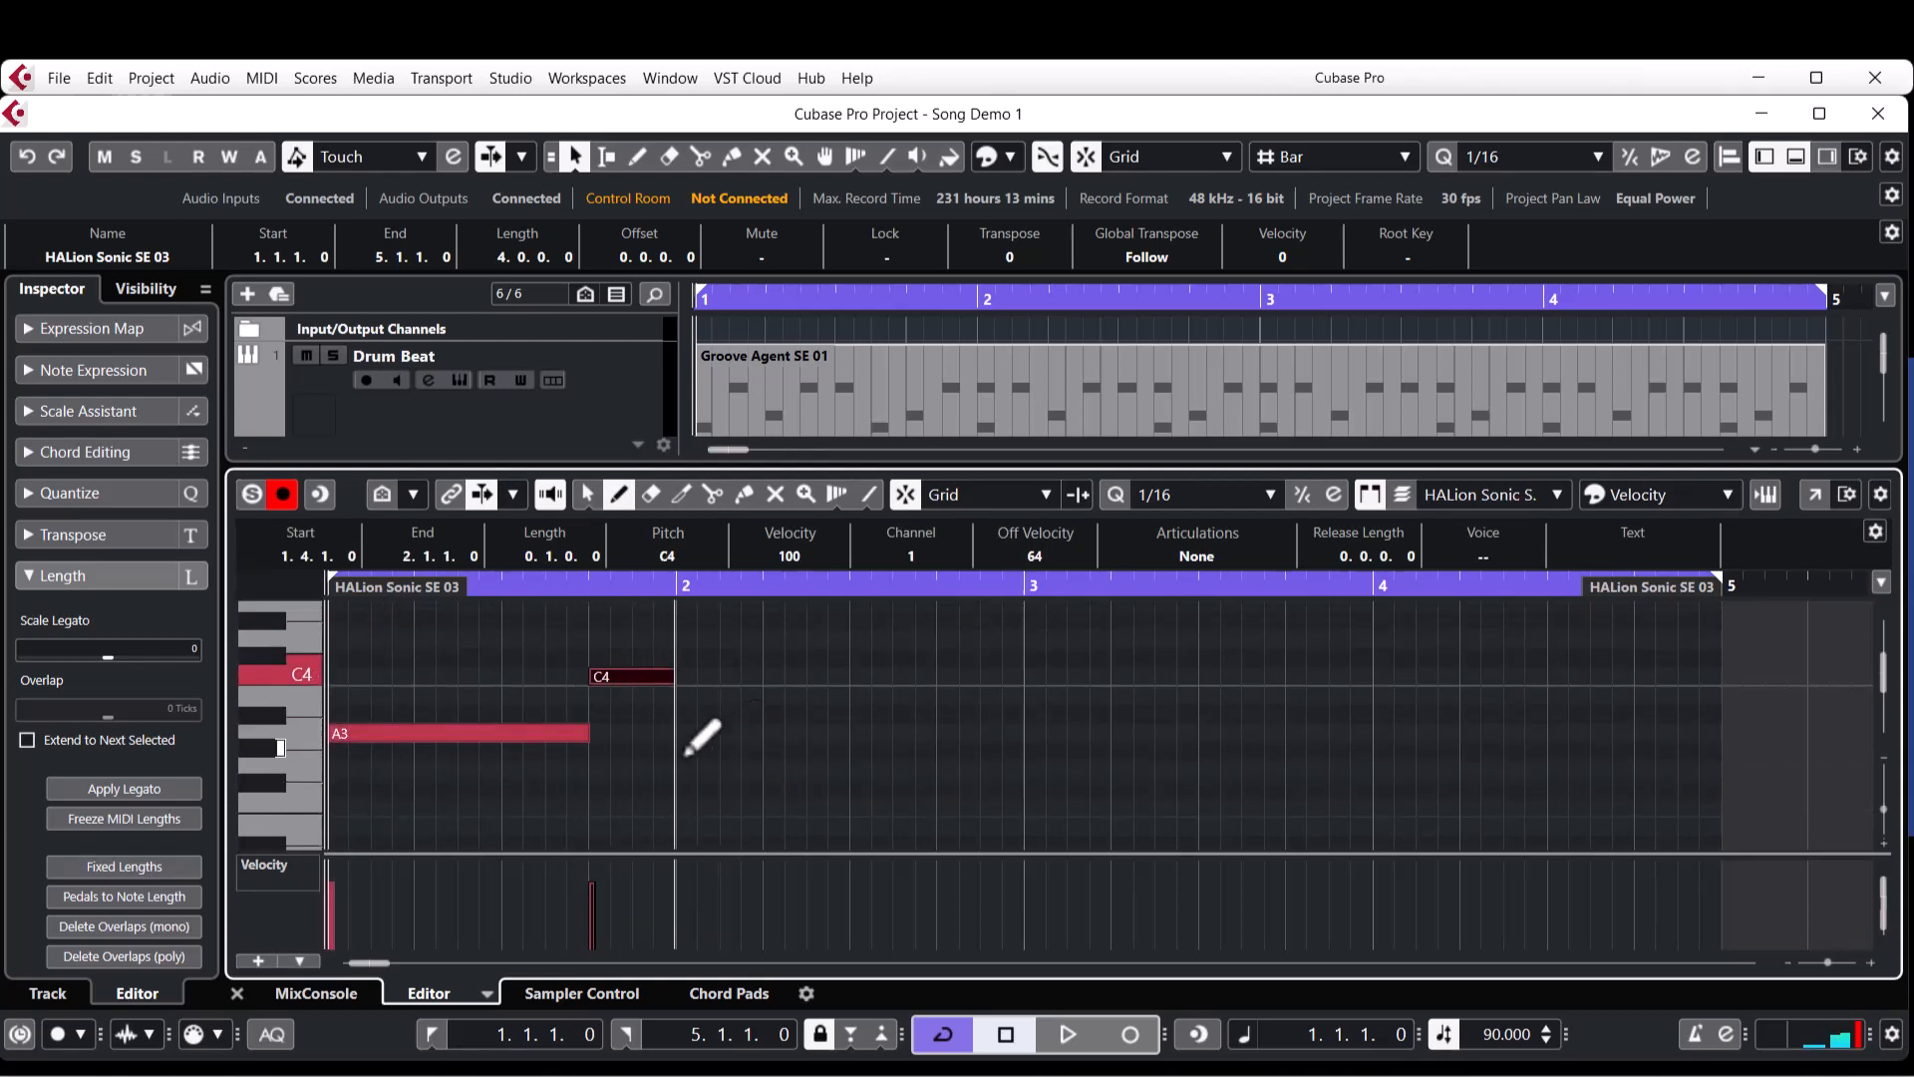
# Raise the A3 and C4 notes to velocity 127 and duplicate both into bar 2.
pyautogui.press('1')
pyautogui.moveTo(334, 876)
pyautogui.mouseDown()
pyautogui.moveTo(334, 764)
pyautogui.moveTo(658, 713)
pyautogui.mouseUp()
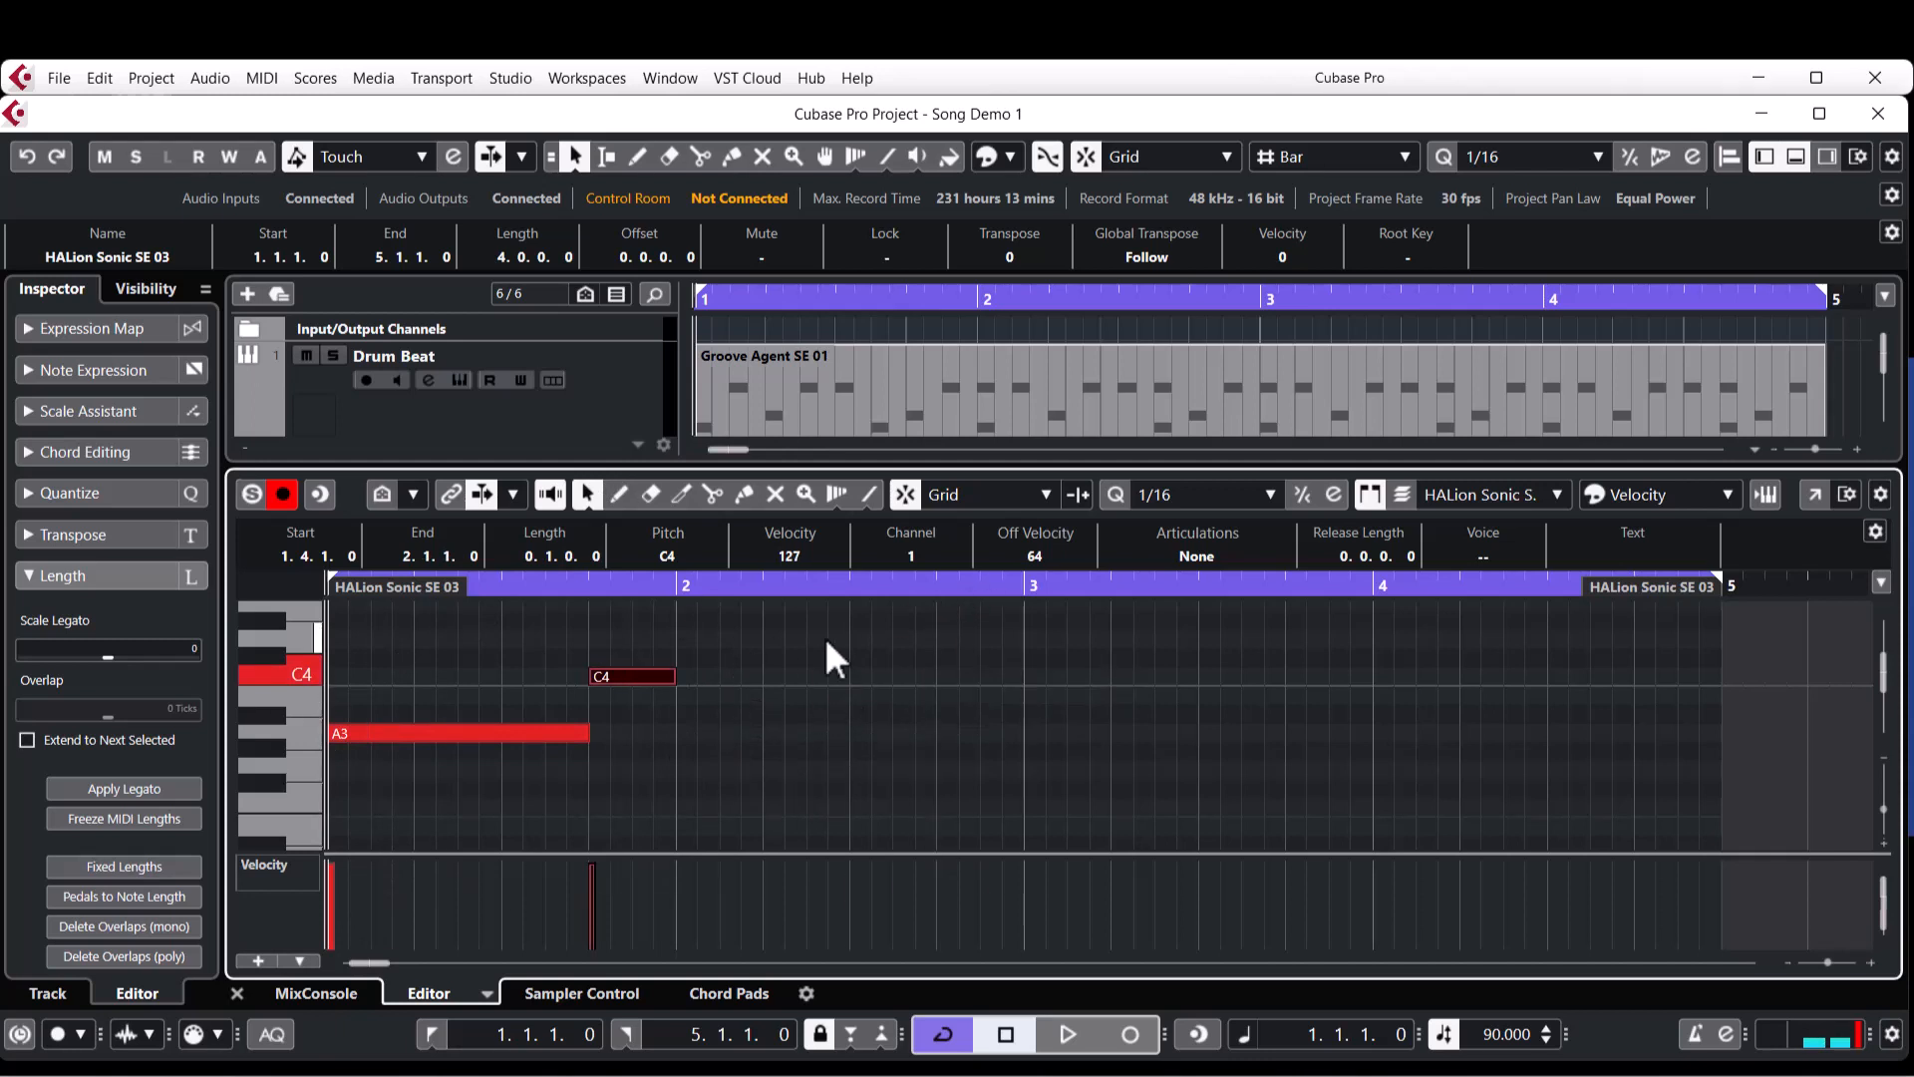
pyautogui.hotkey('ctrl', 'a')
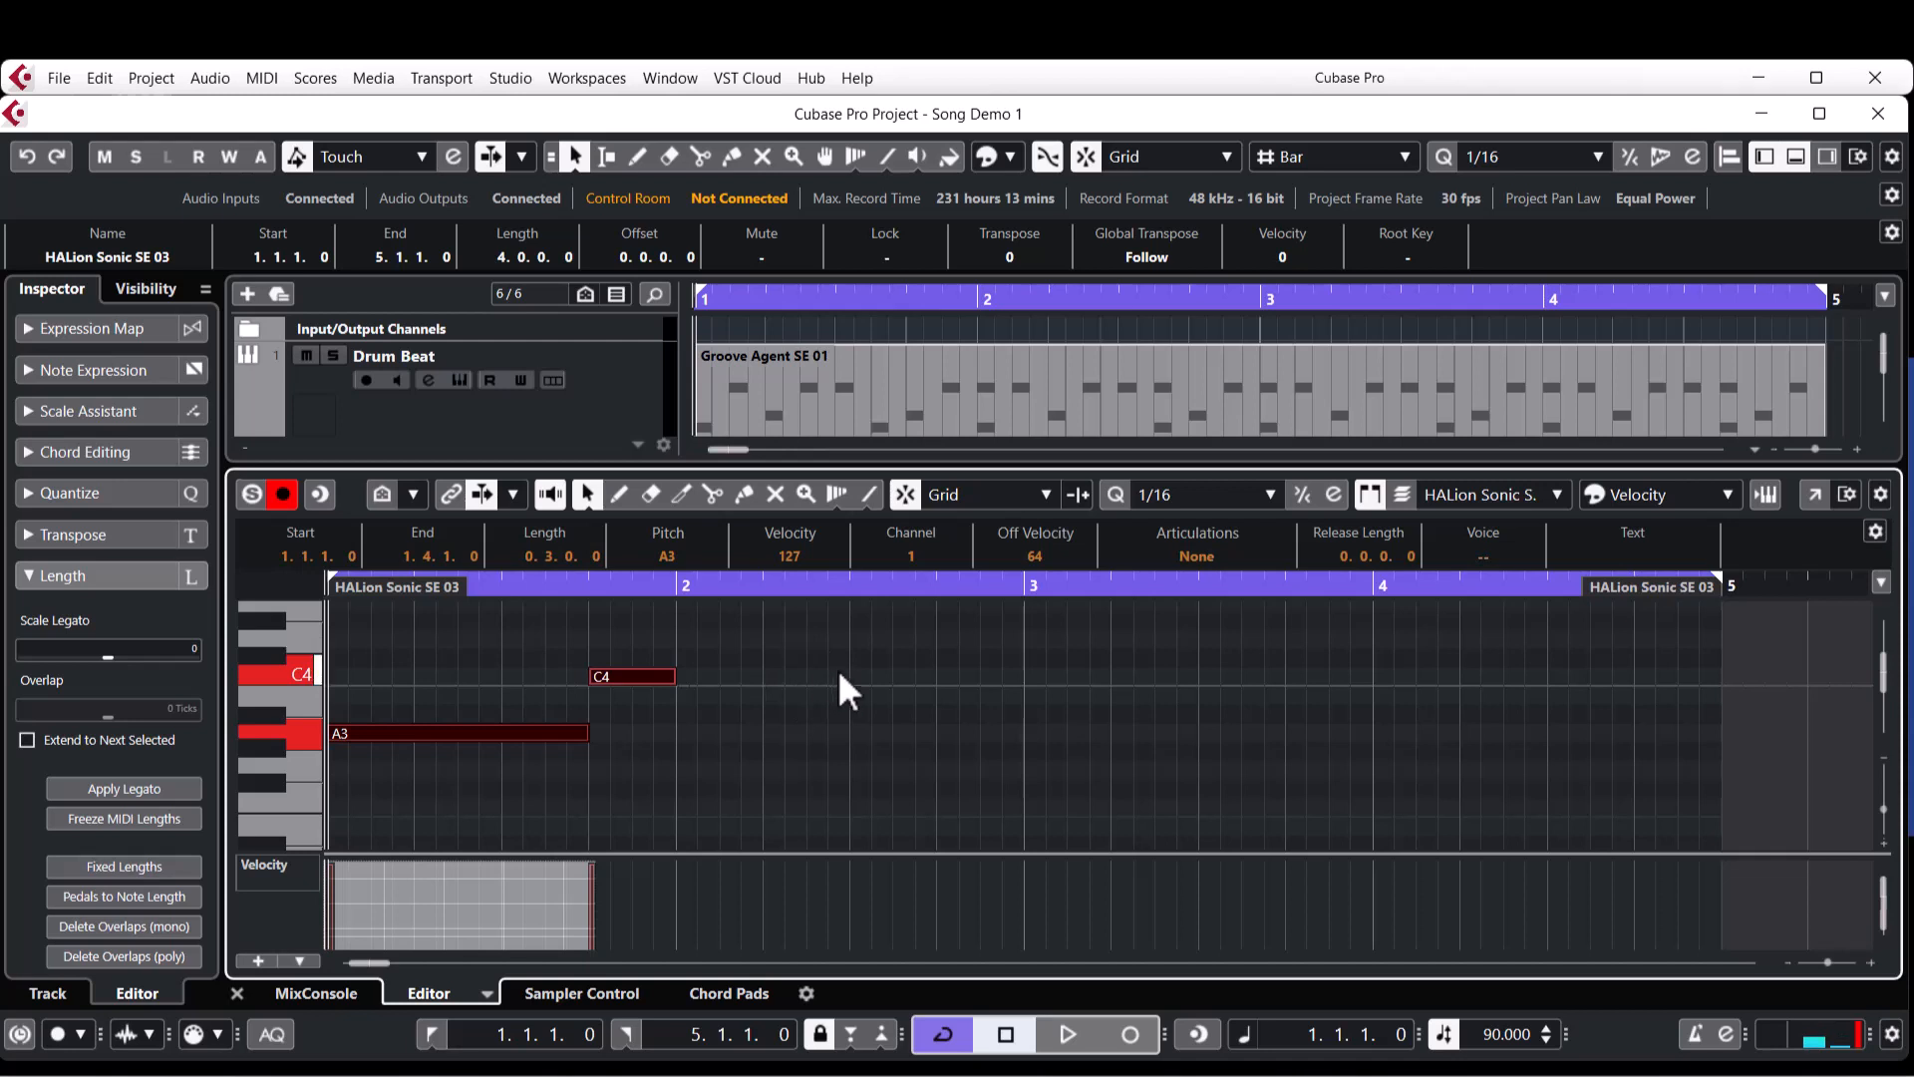
pyautogui.hotkey('alt', 'd')
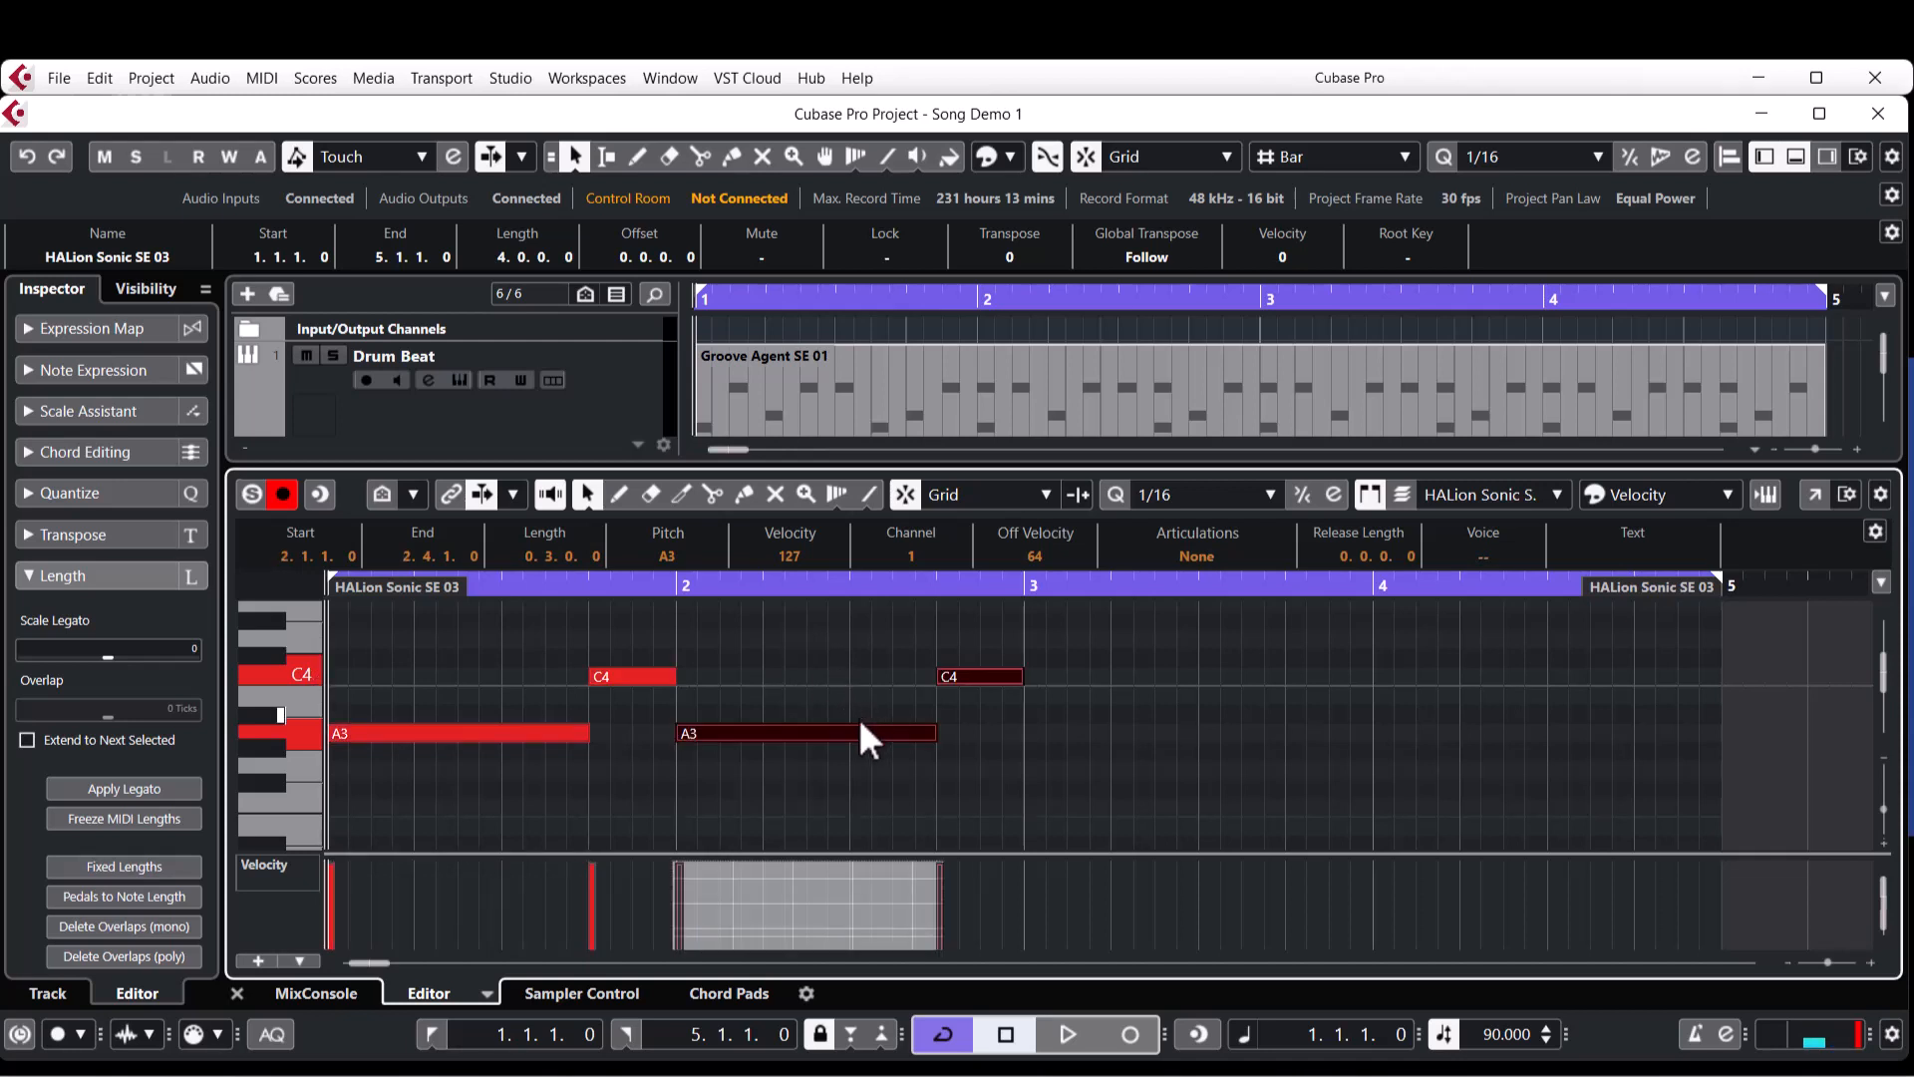
# Duplicate bar 2's A3 and C4 notes into bar 3 and transpose the copies down four semitones to F3 and G#3.
pyautogui.click(983, 638)
pyautogui.moveTo(980, 639); pyautogui.dragTo(738, 764)
pyautogui.click(1027, 586)
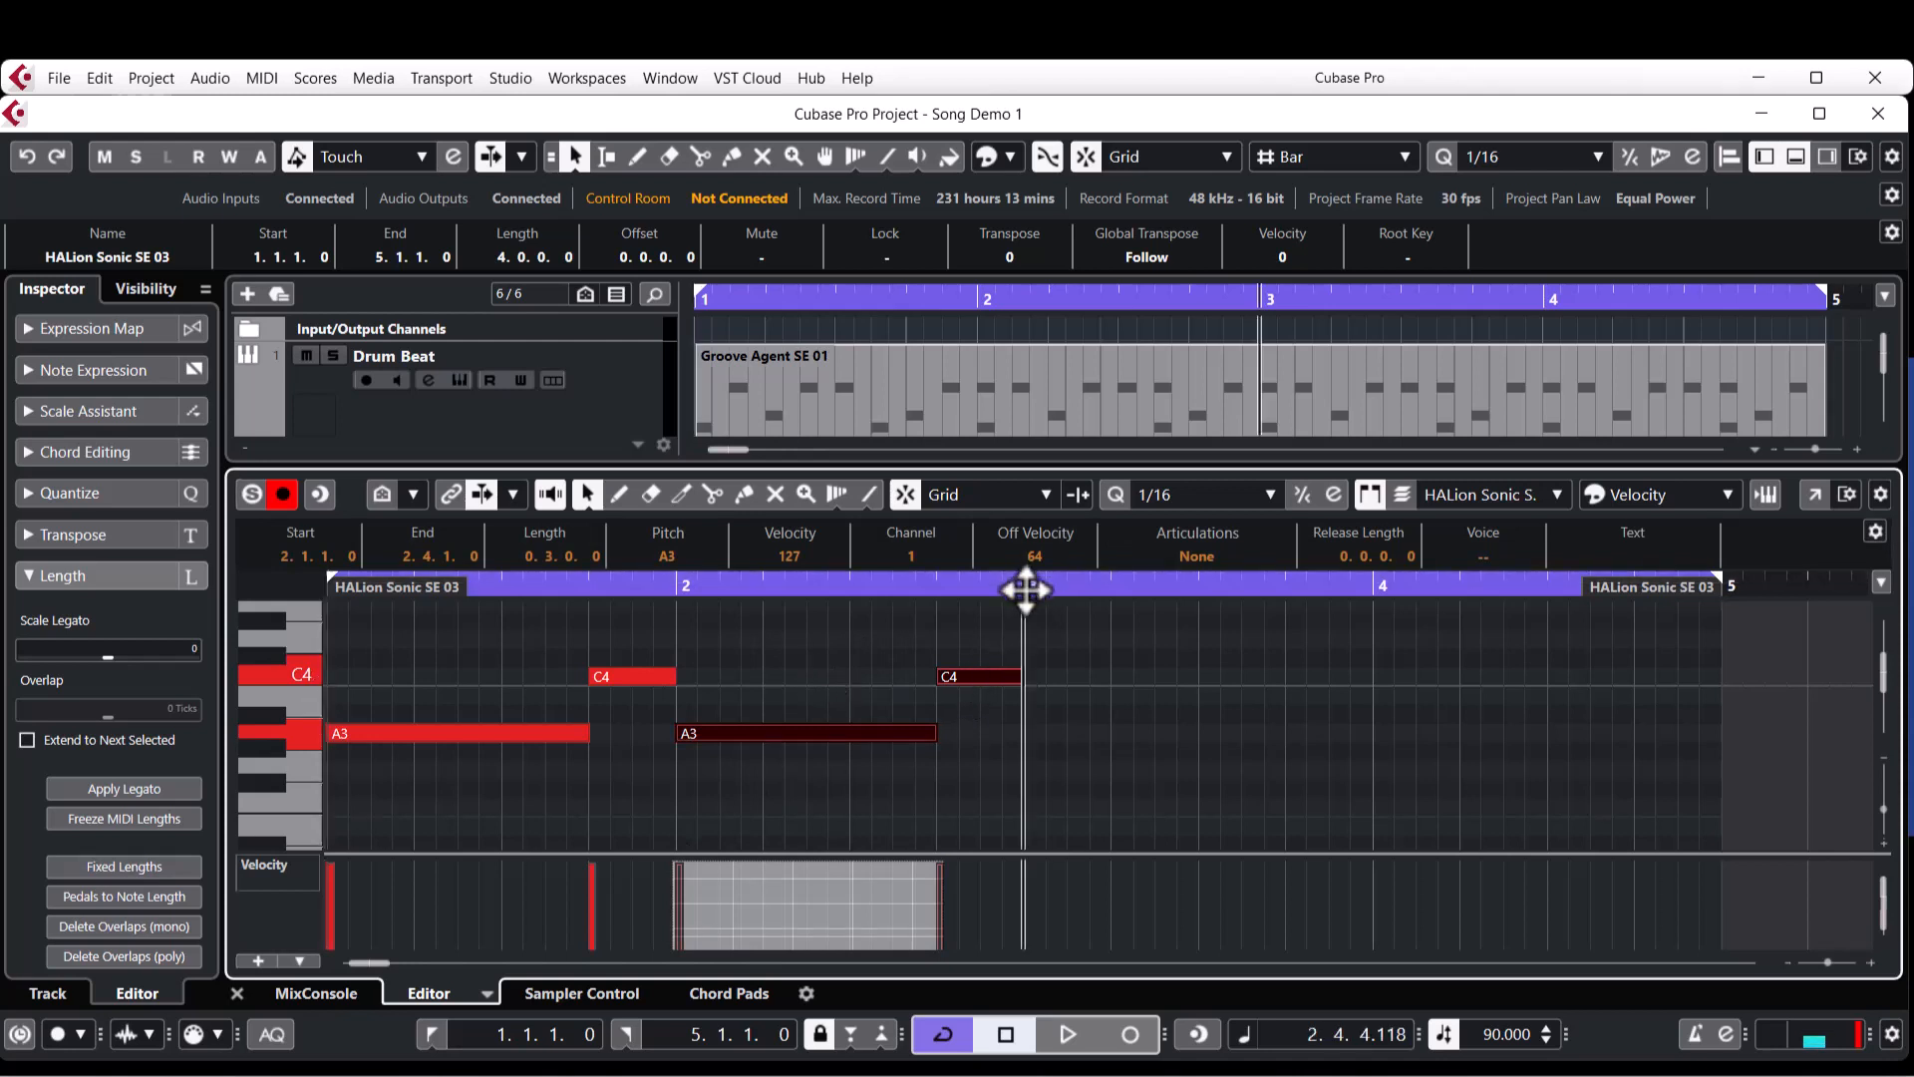
pyautogui.hotkey('alt', 'd')
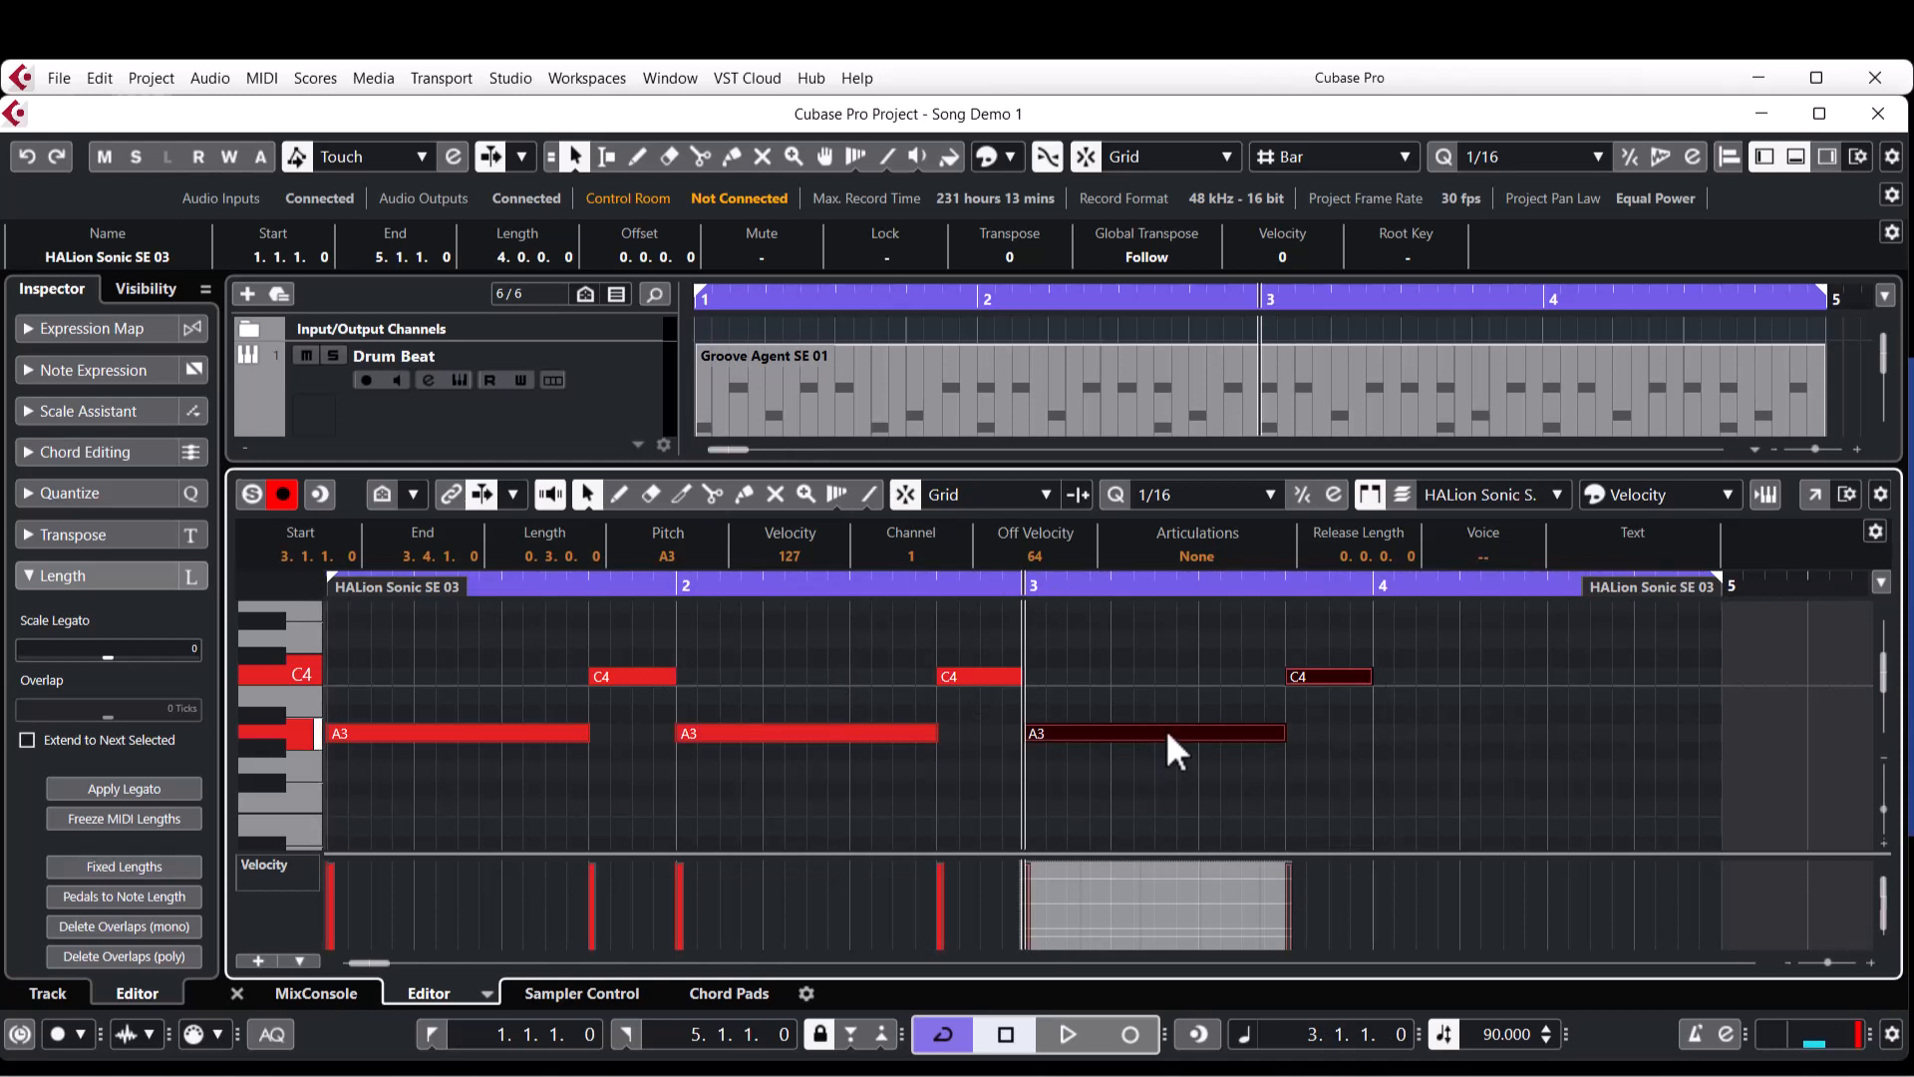
pyautogui.press('Down')
pyautogui.press('Down')
pyautogui.press('Down')
pyautogui.press('Down')
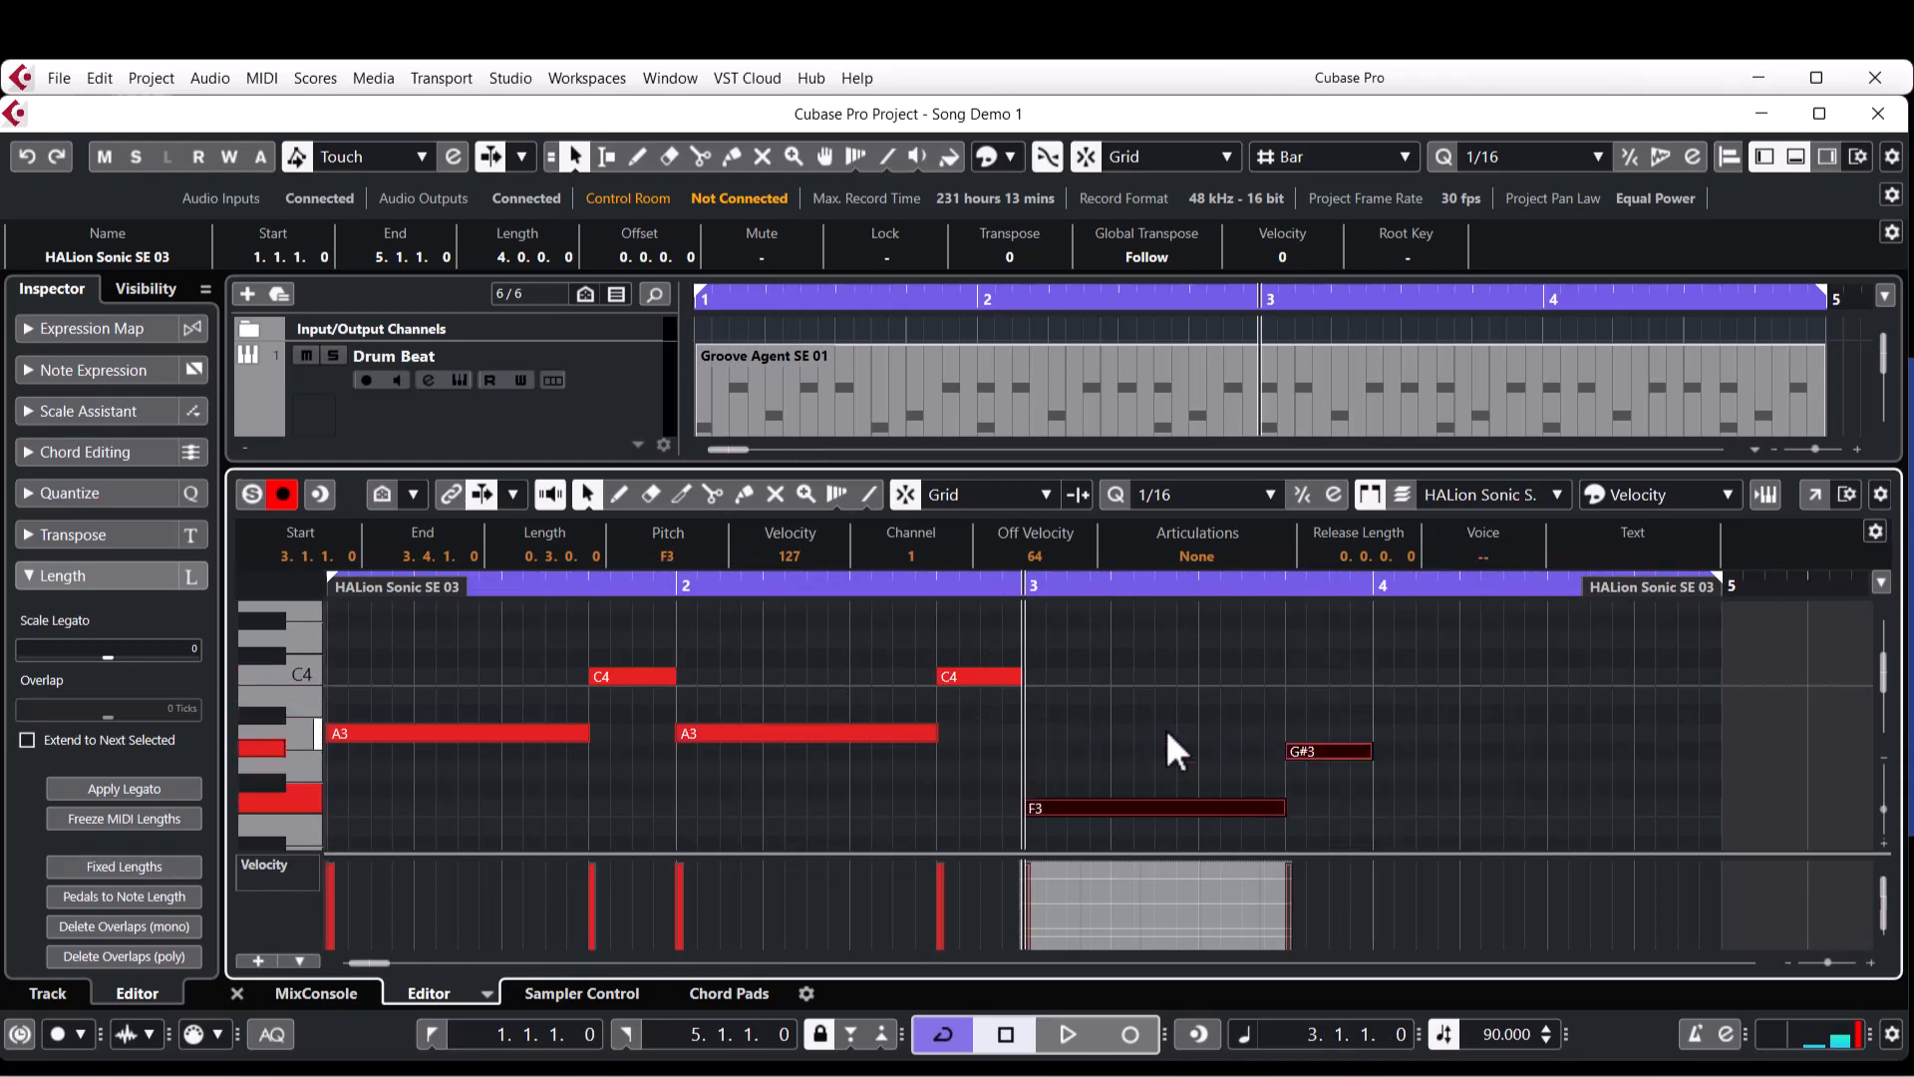
# Lower the G#3 note in bar 3 to G3 and duplicate bar 3's F3 and G3 notes into bar 4.
pyautogui.click(1272, 710)
pyautogui.click(1338, 751)
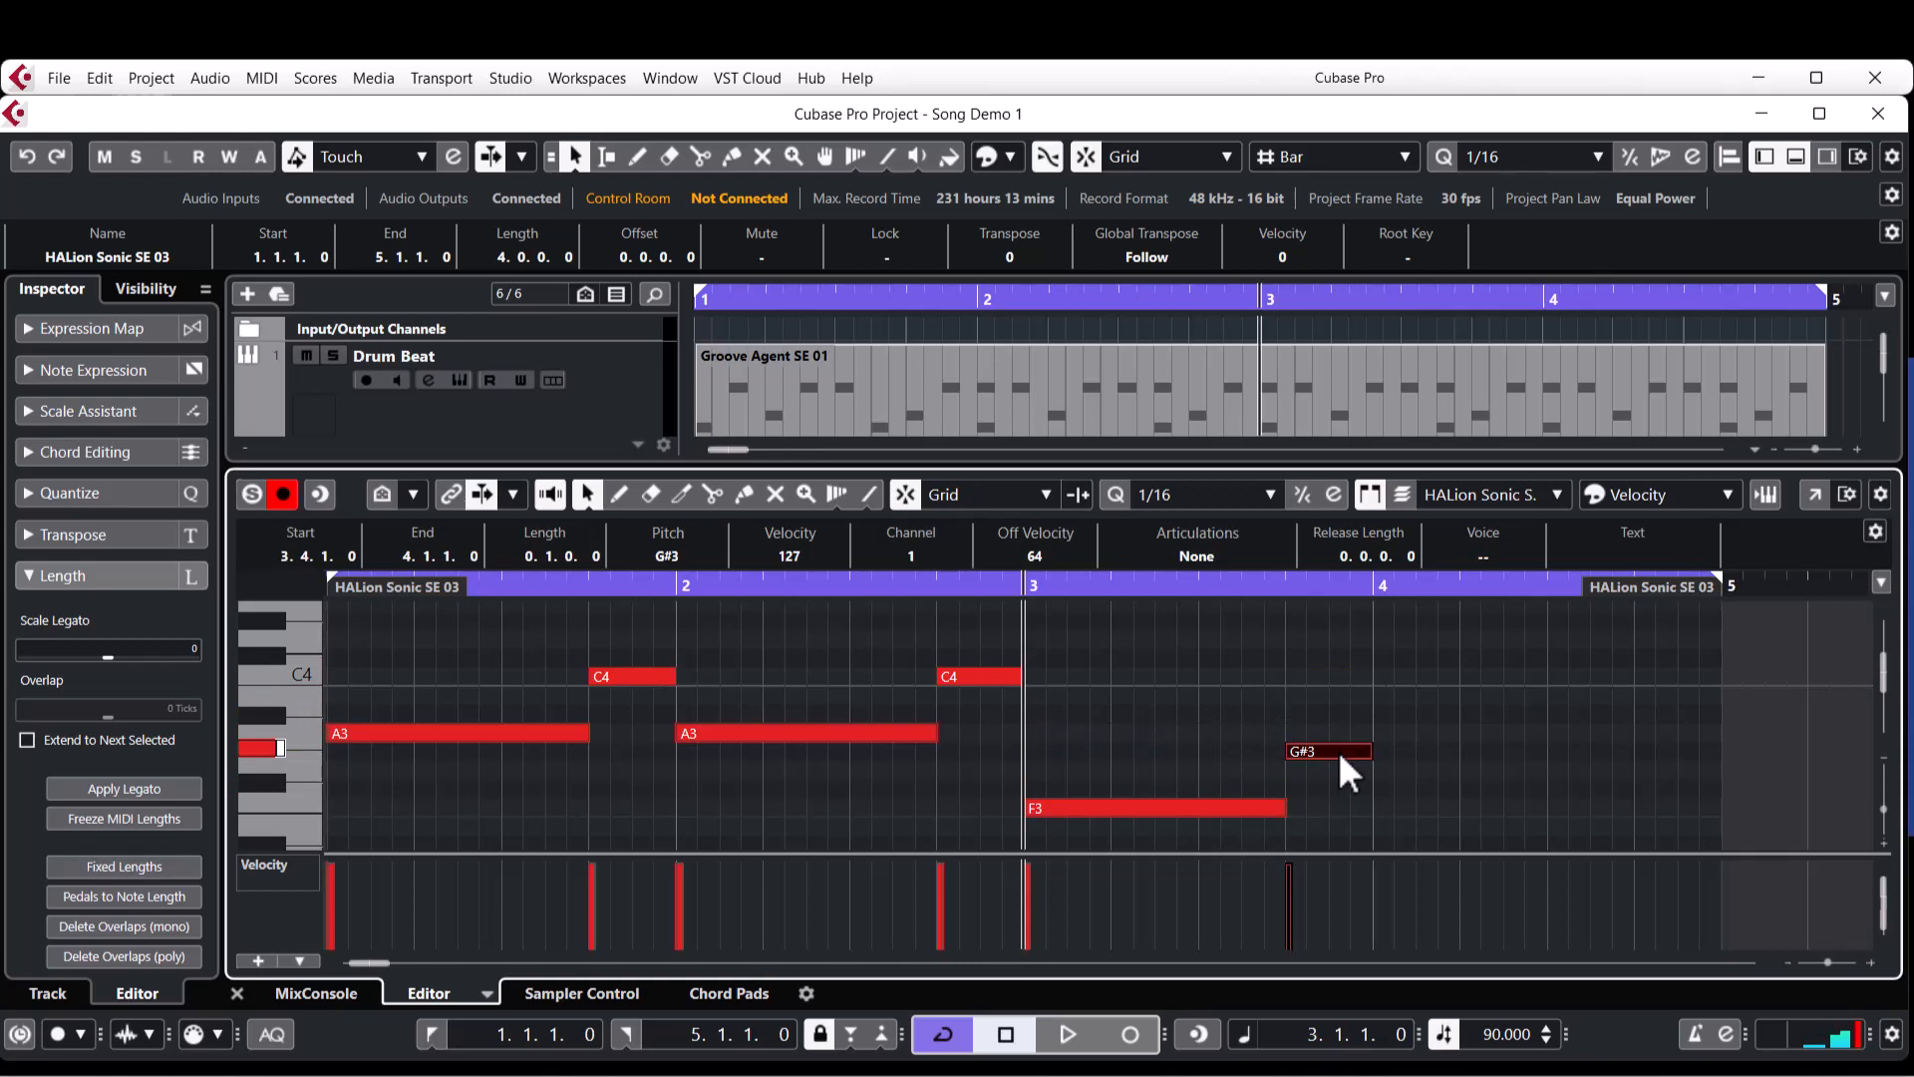
pyautogui.press('Down')
pyautogui.moveTo(1319, 720); pyautogui.dragTo(1064, 830)
pyautogui.hotkey('alt', 'd')
pyautogui.click(1282, 674)
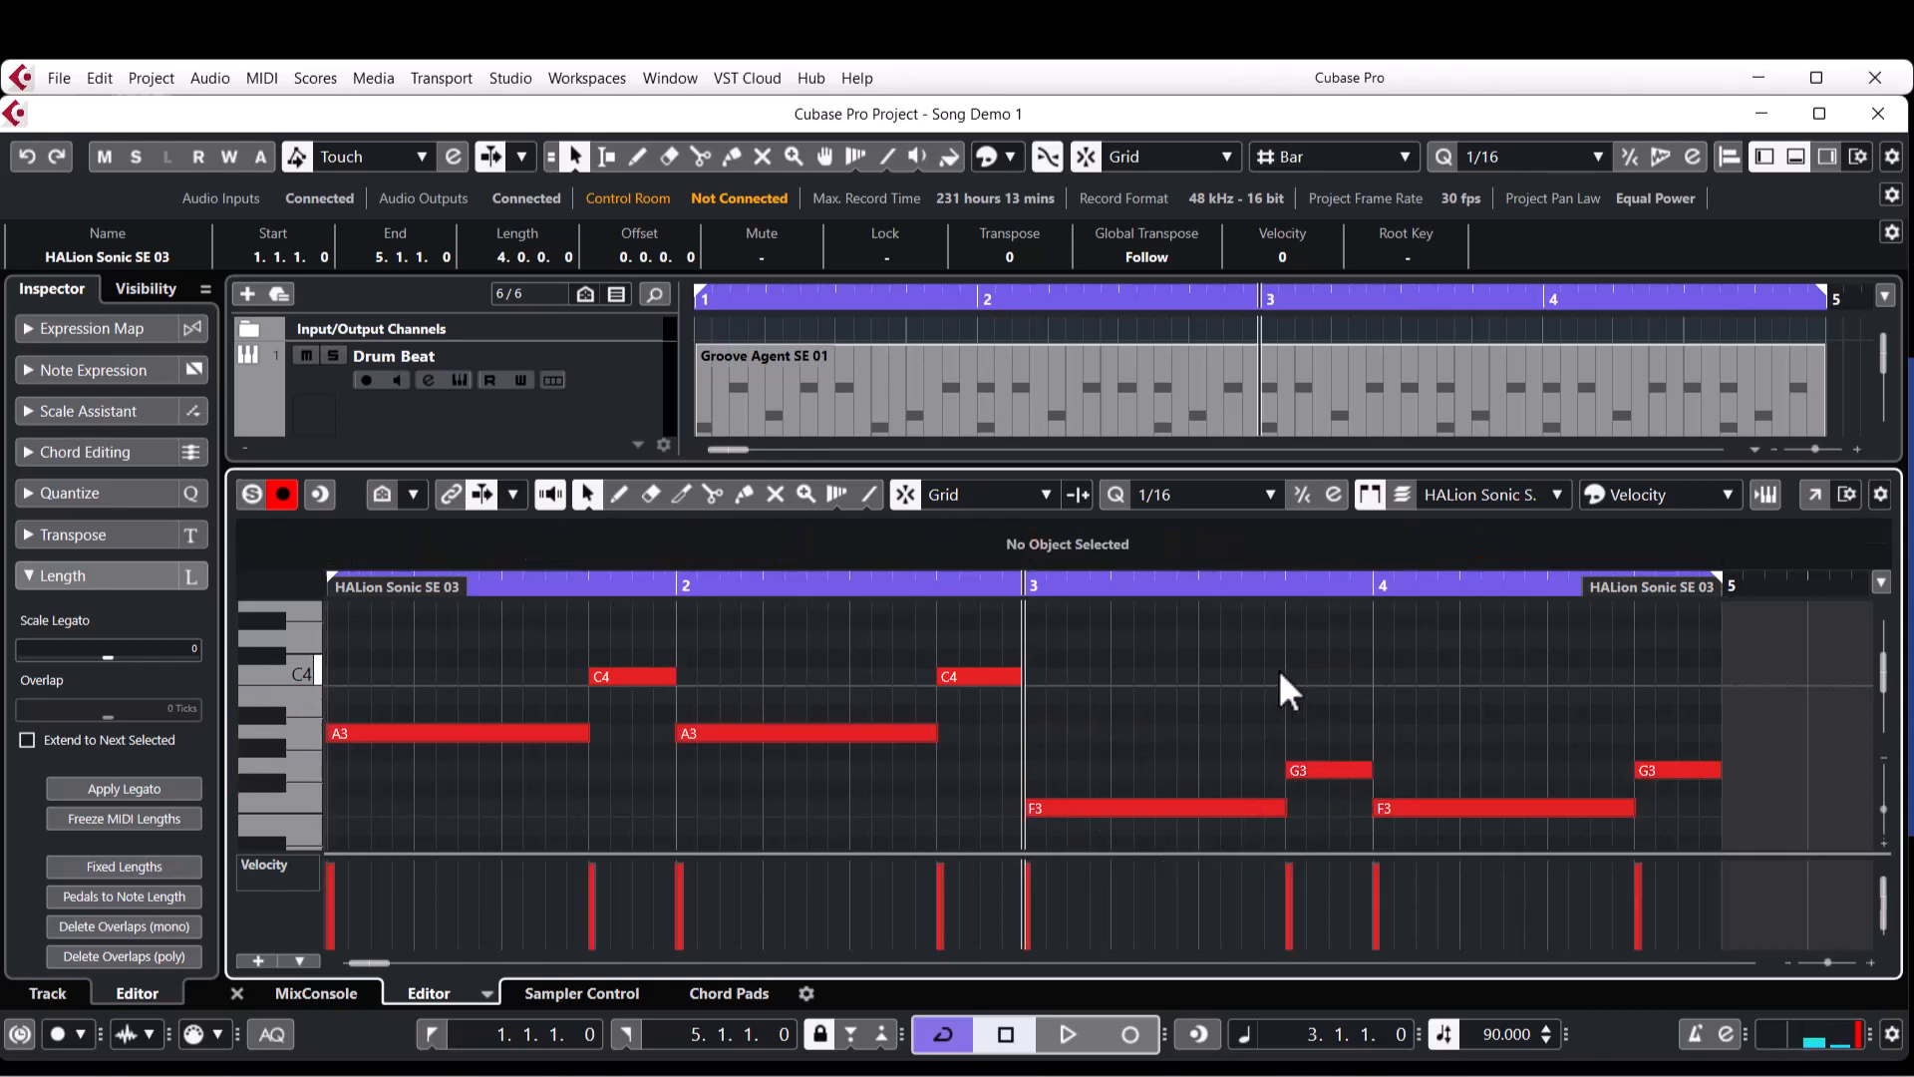
# Play the four bars from the start to hear the string part with the other tracks.
pyautogui.press('Home')
pyautogui.press('space')
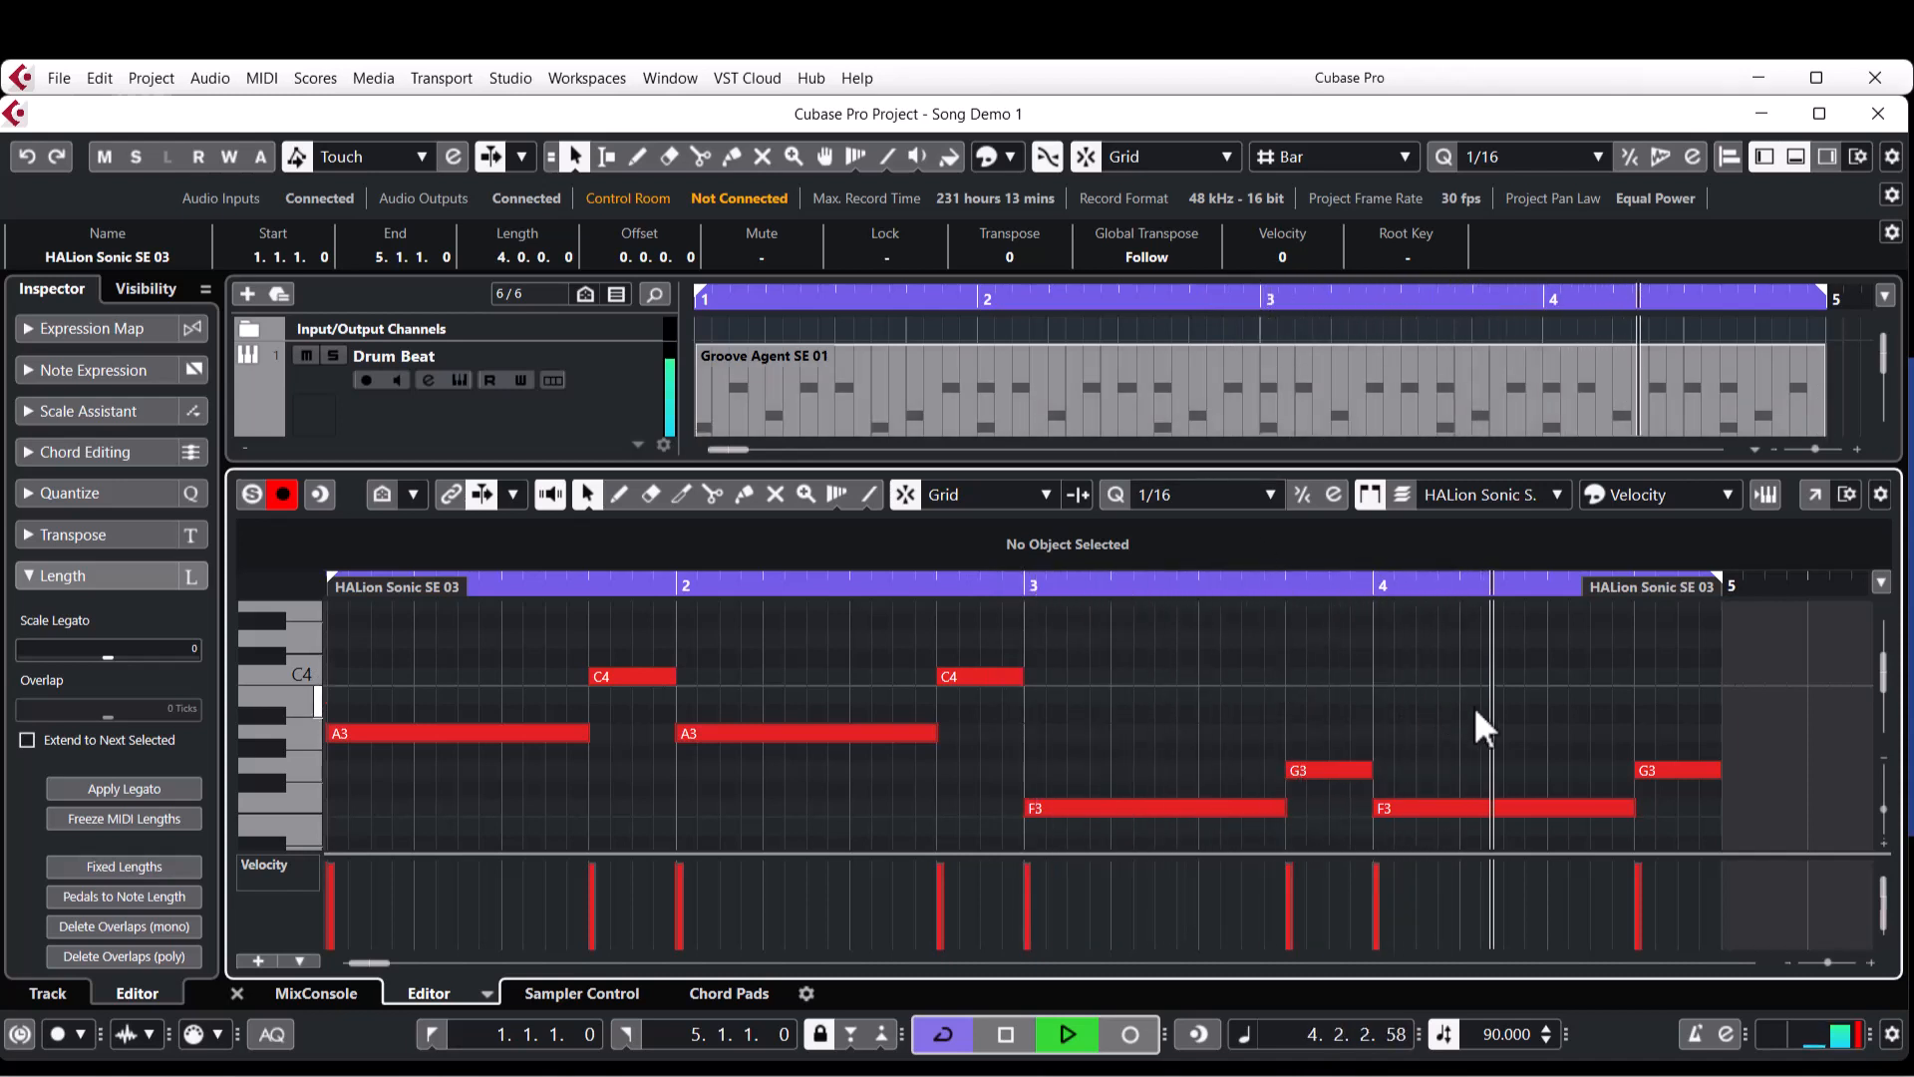
pyautogui.press('space')
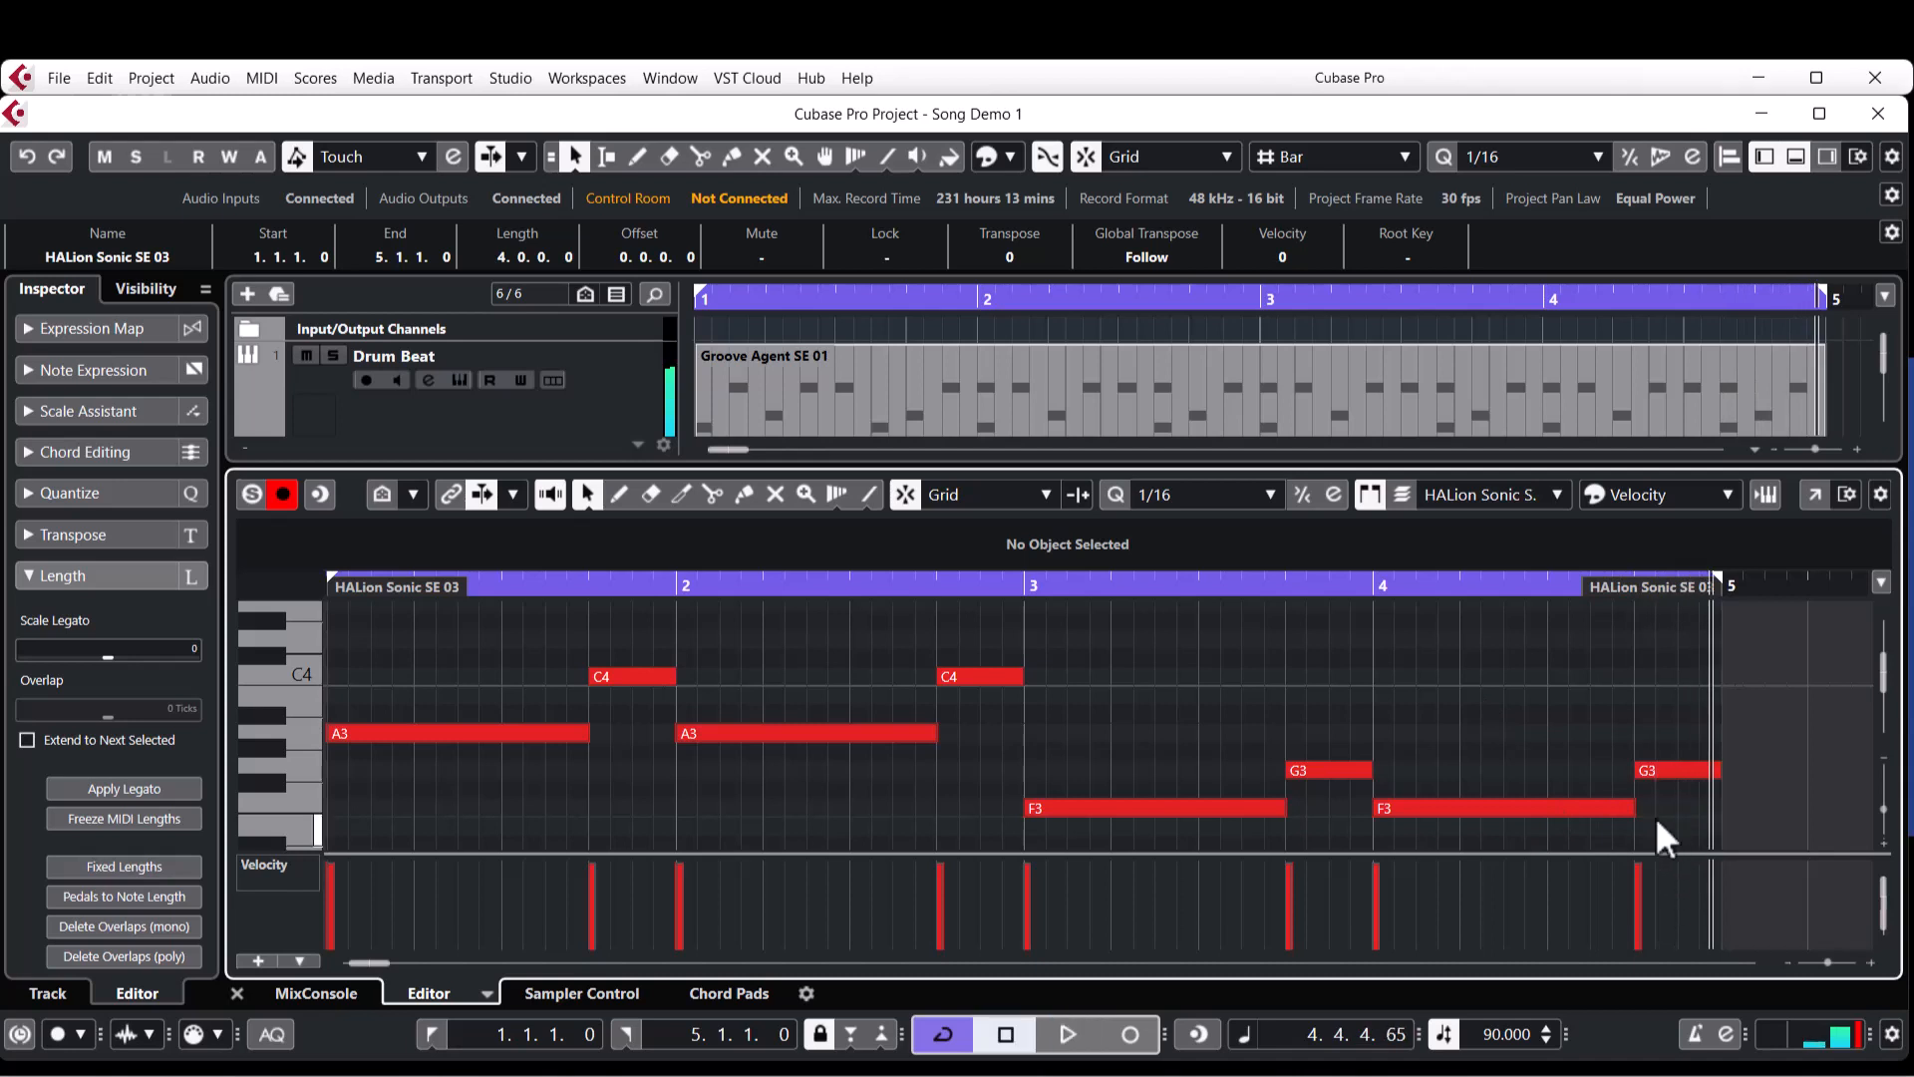
# Shorten both F3 notes to length 0.2.2.0 and extend both G3 notes' starts back to meet them, at length 0.1.2.0.
pyautogui.moveTo(1657, 806); pyautogui.dragTo(1231, 825)
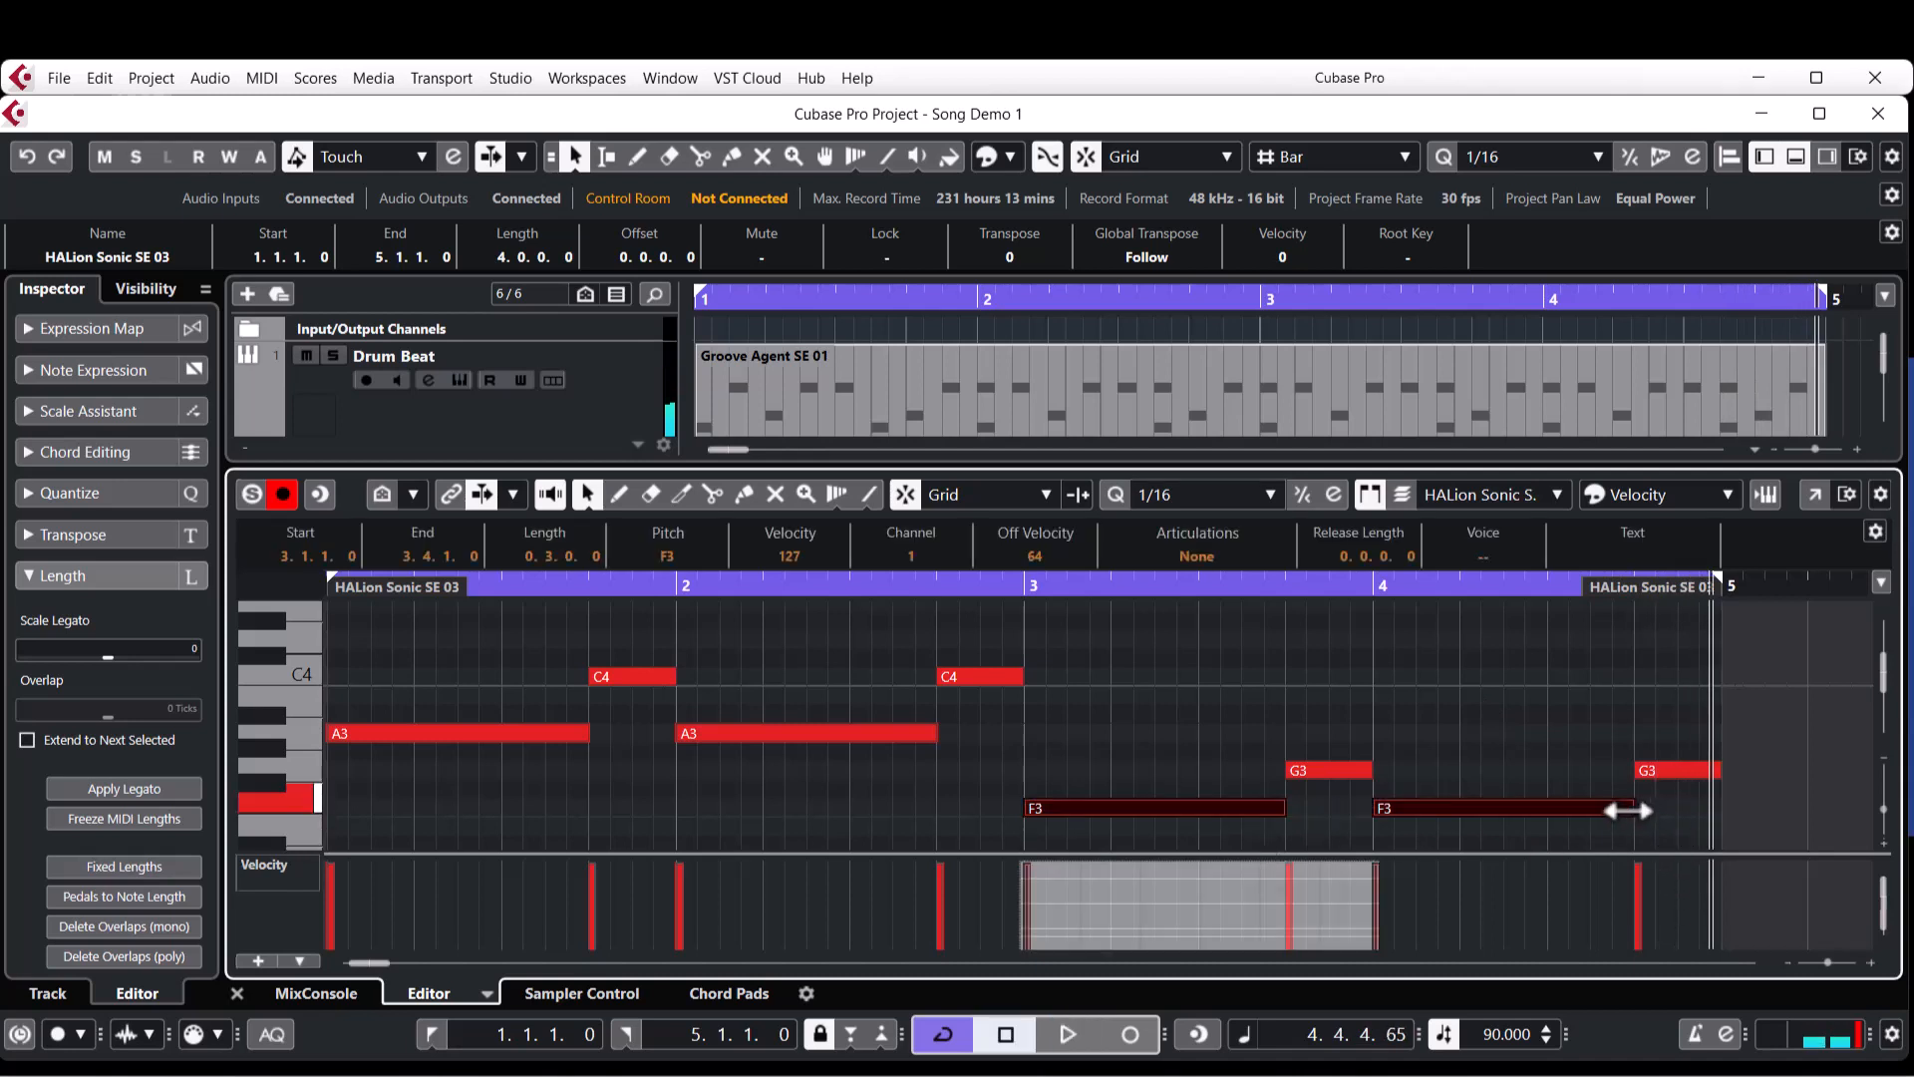
pyautogui.moveTo(1627, 810); pyautogui.dragTo(1591, 808)
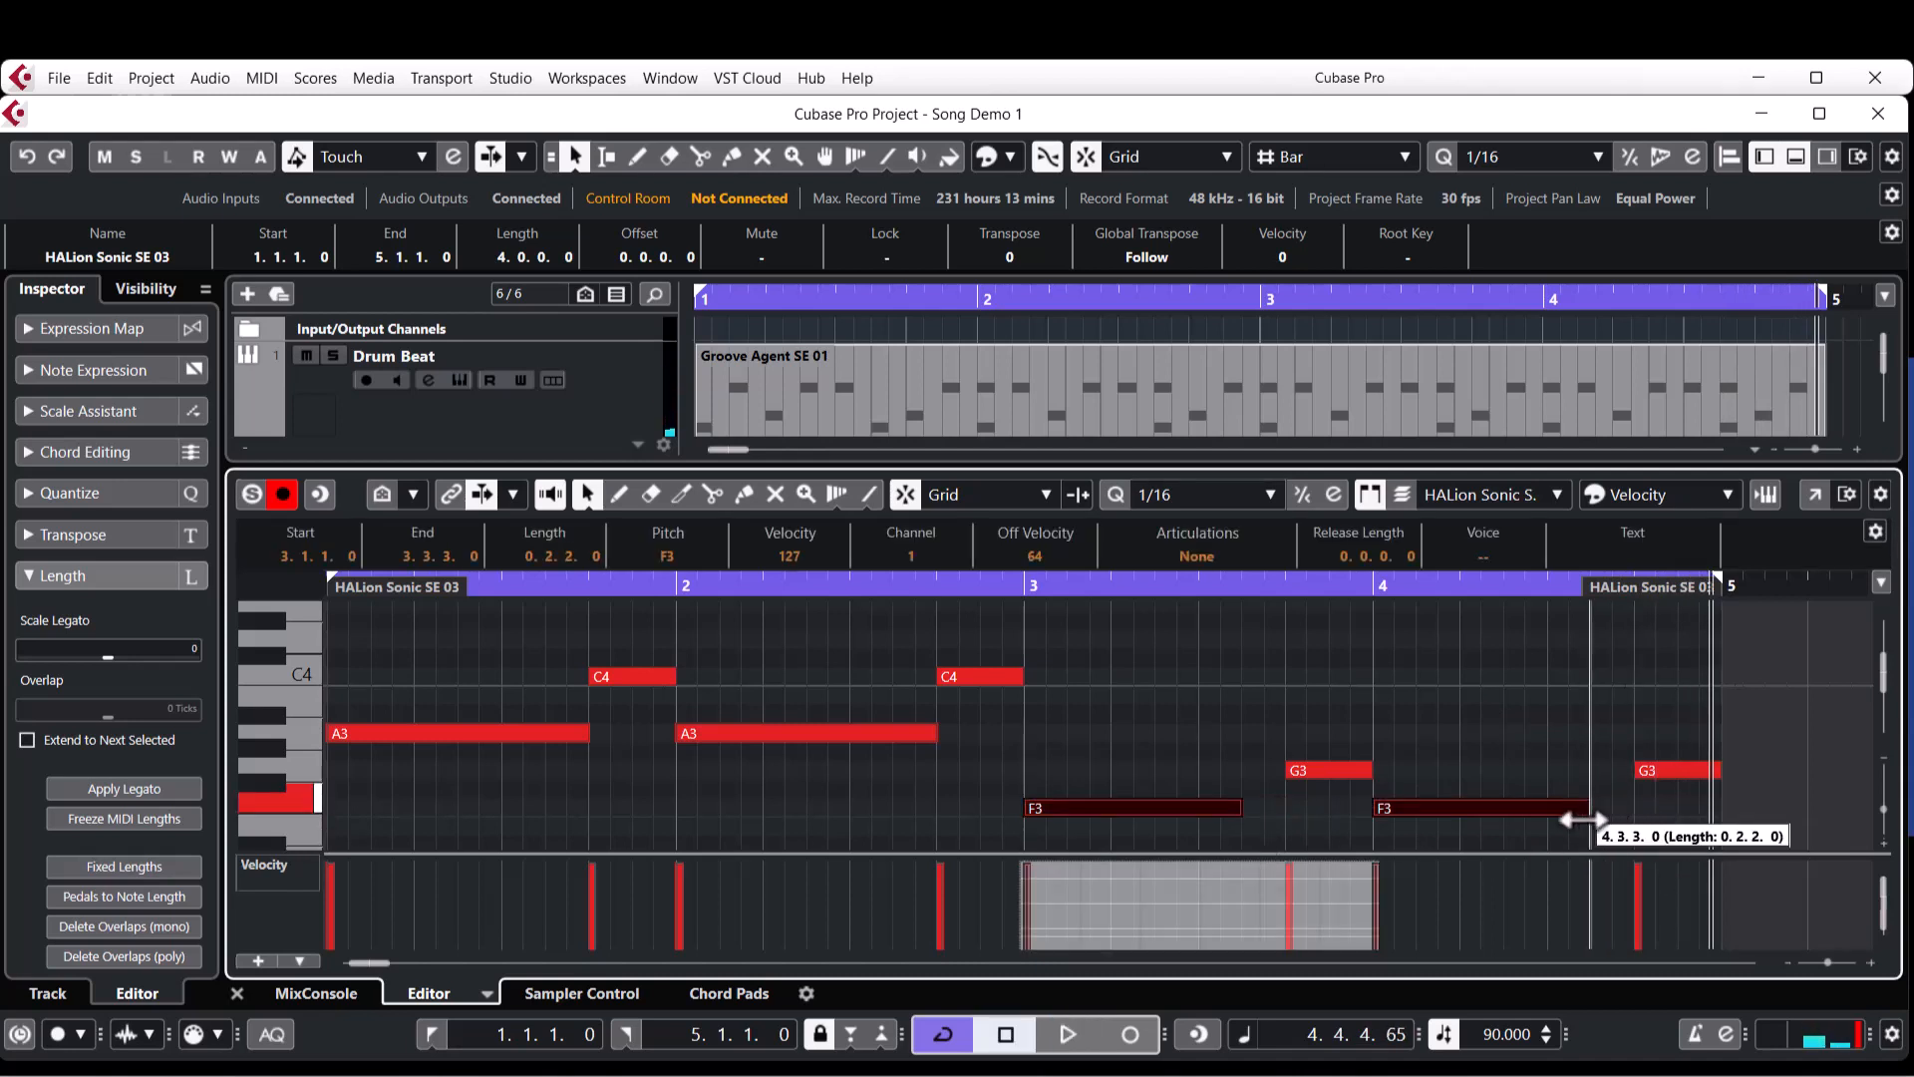
pyautogui.click(1677, 716)
pyautogui.moveTo(1678, 723); pyautogui.dragTo(1244, 773)
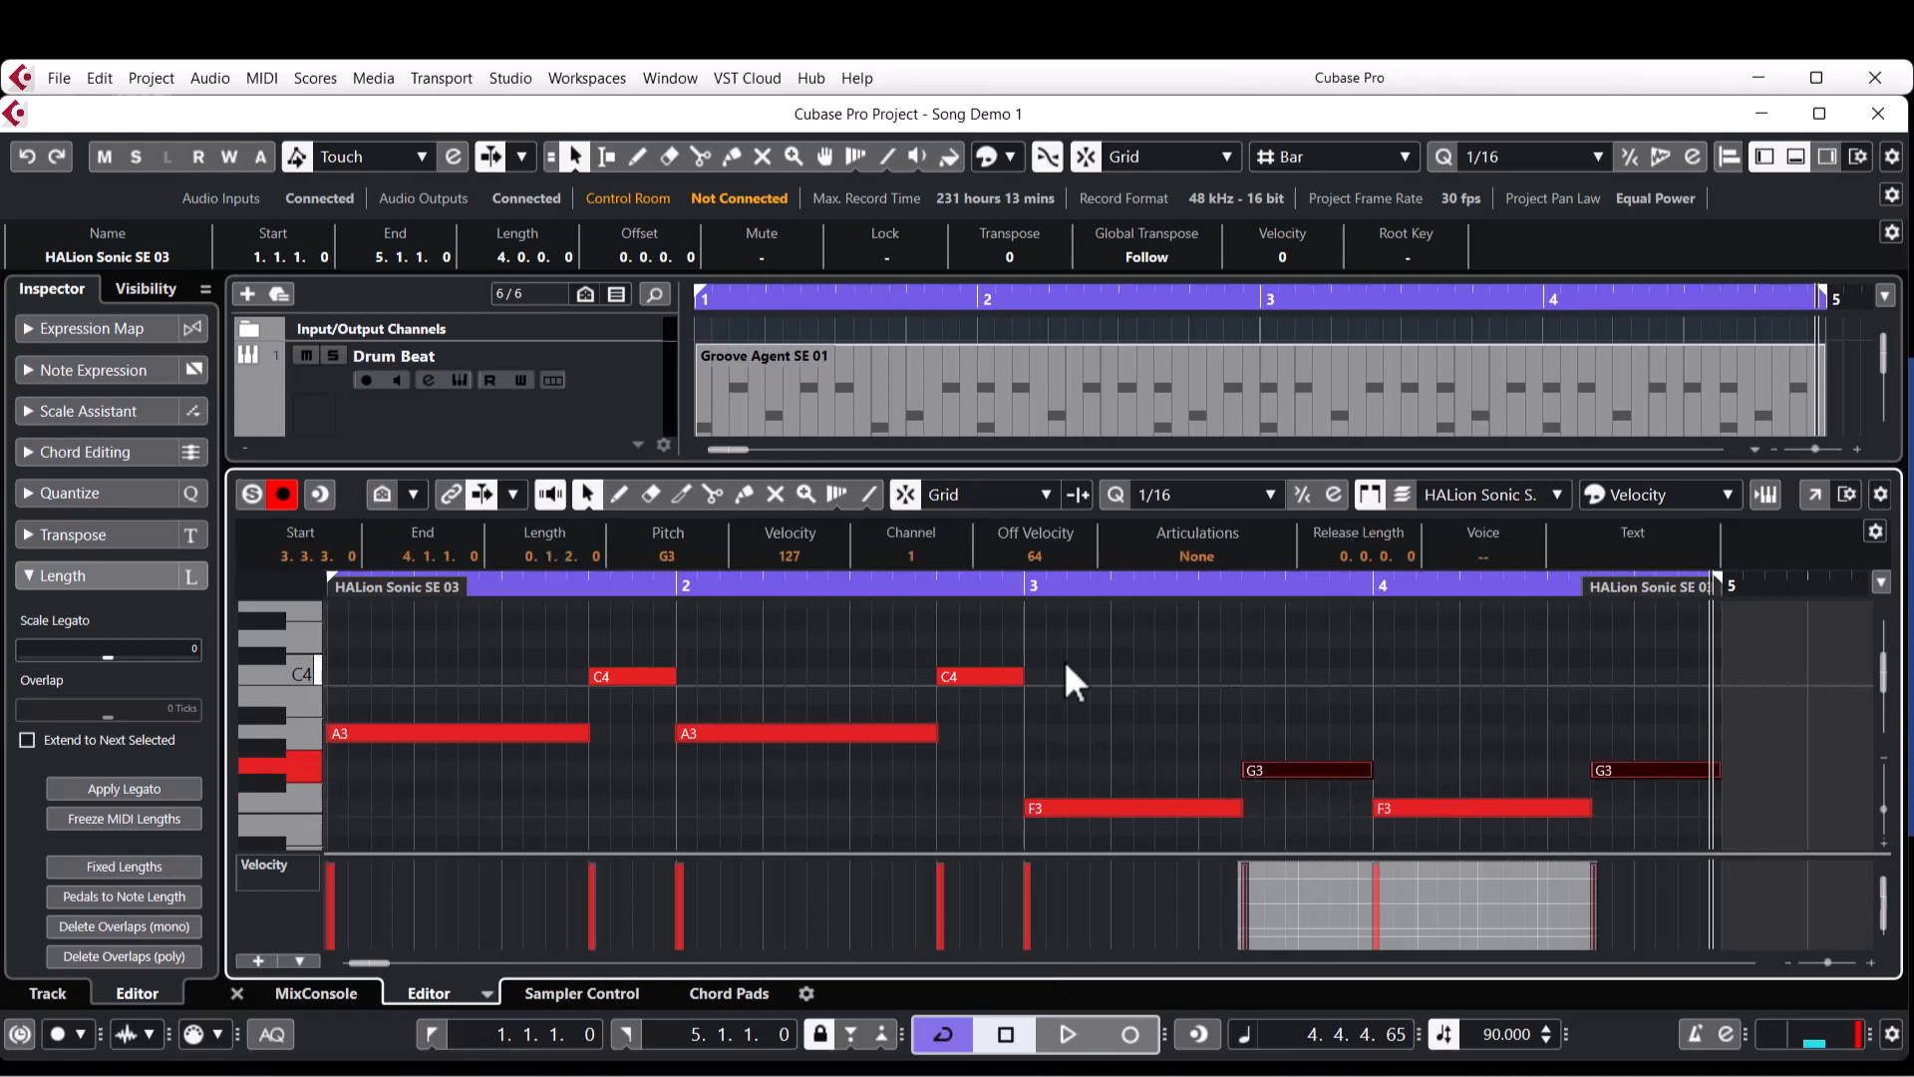
# Play the cycle from bar 3 to check the adjusted string notes, close the note editor and stop playback.
pyautogui.click(1027, 583)
pyautogui.press('space')
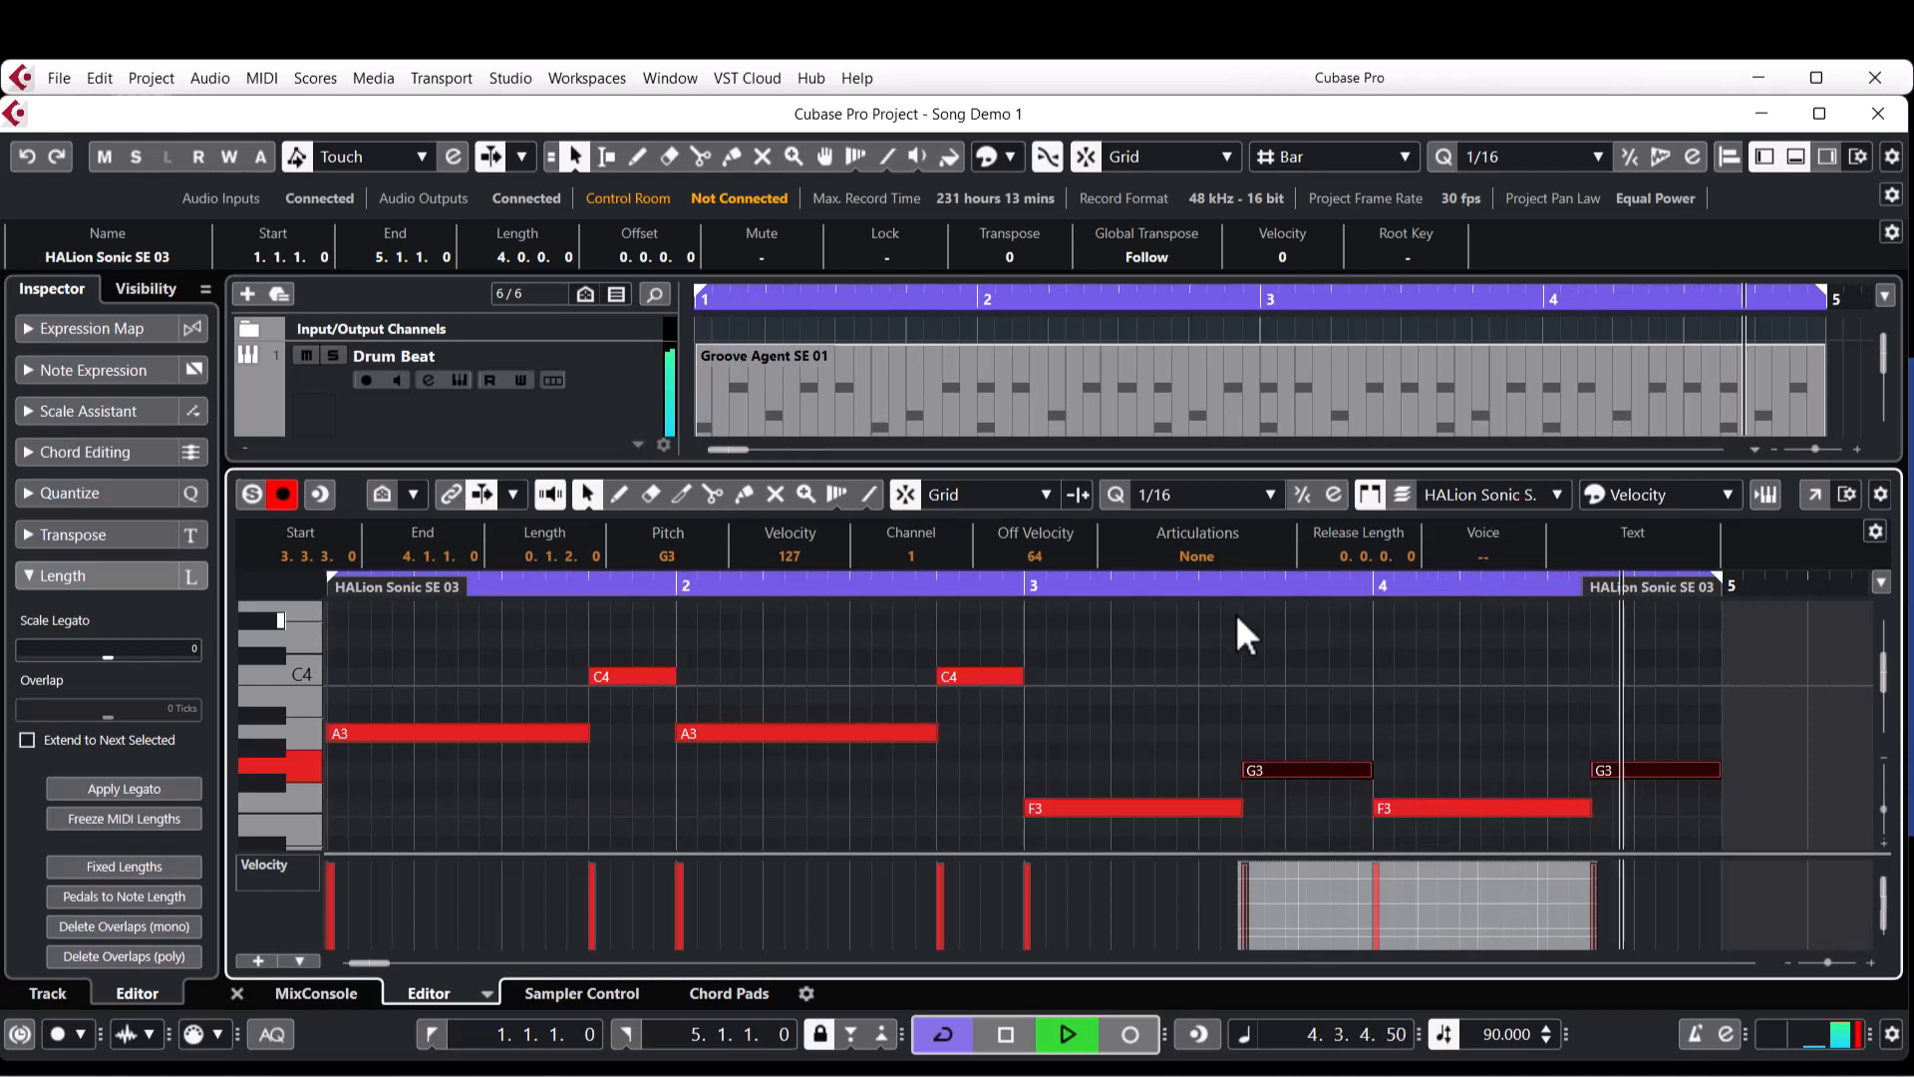
pyautogui.click(233, 995)
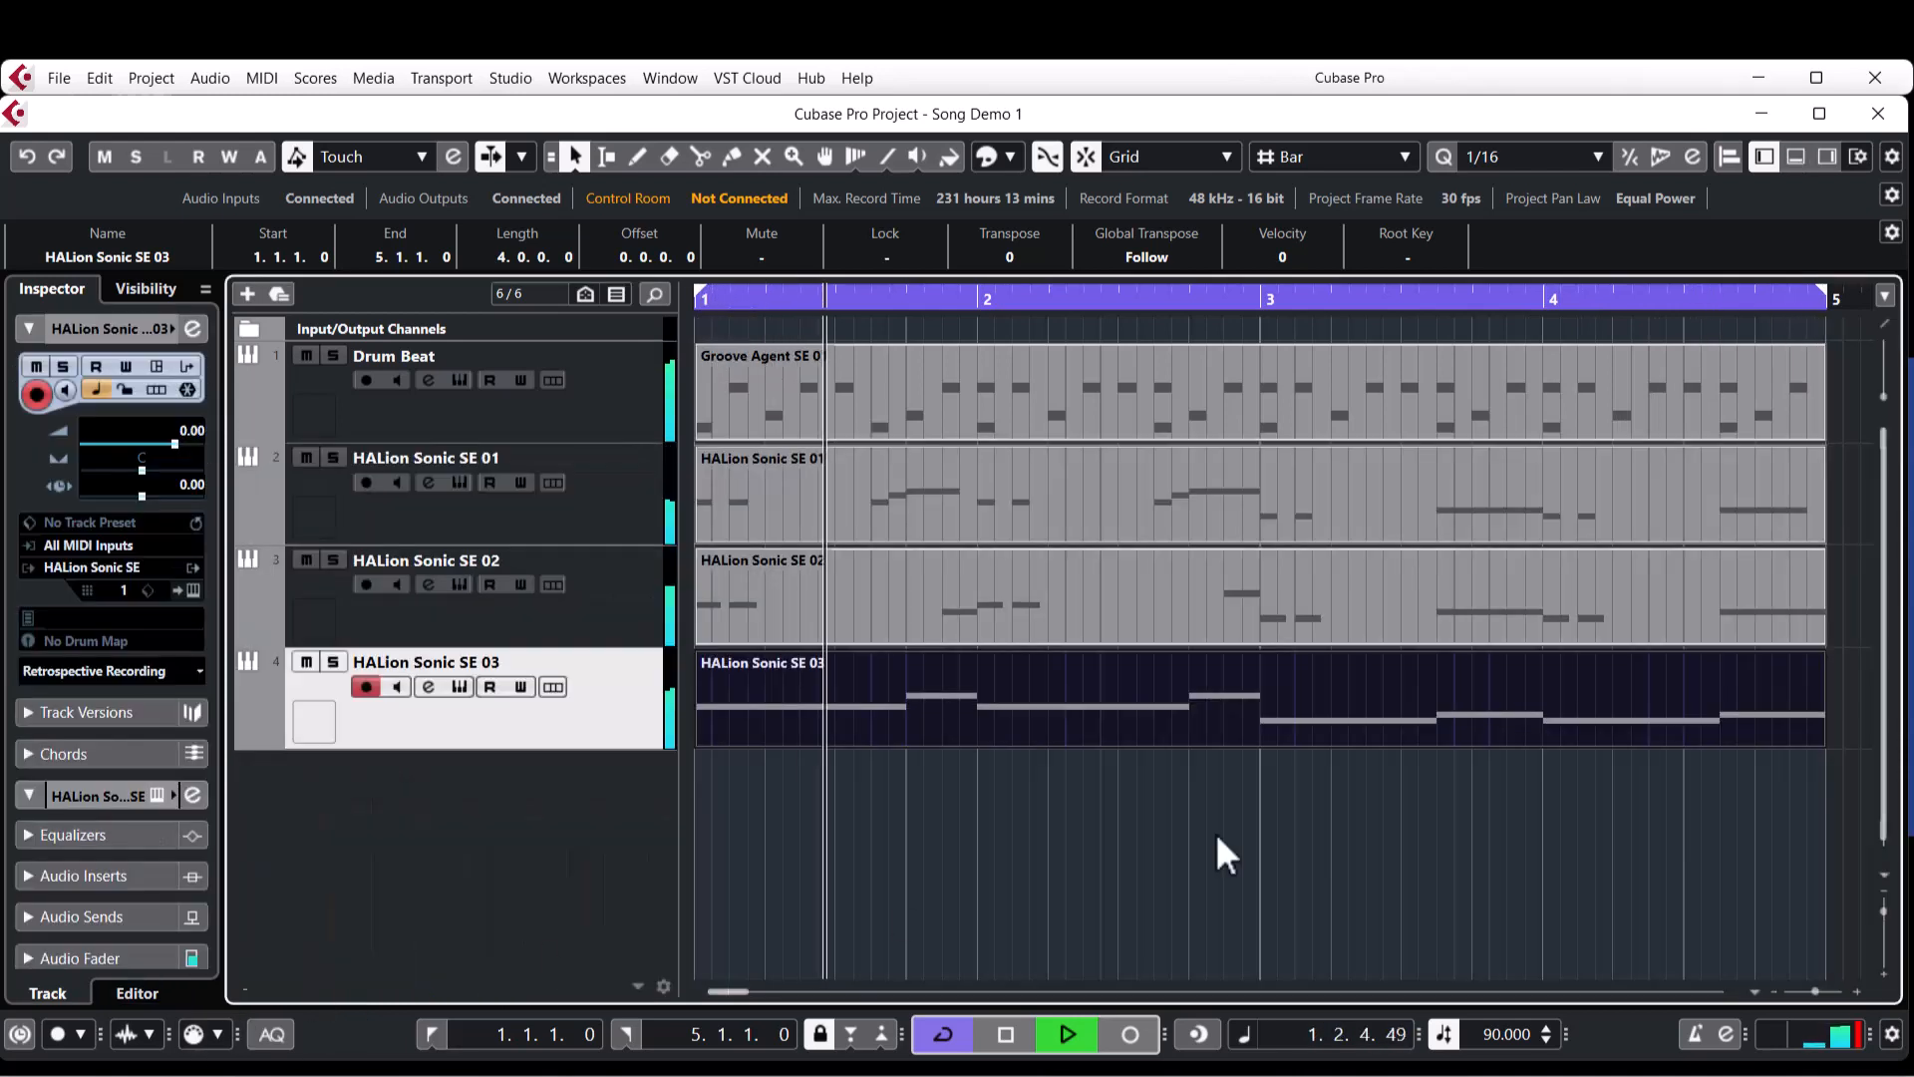
pyautogui.press('space')
pyautogui.click(1364, 832)
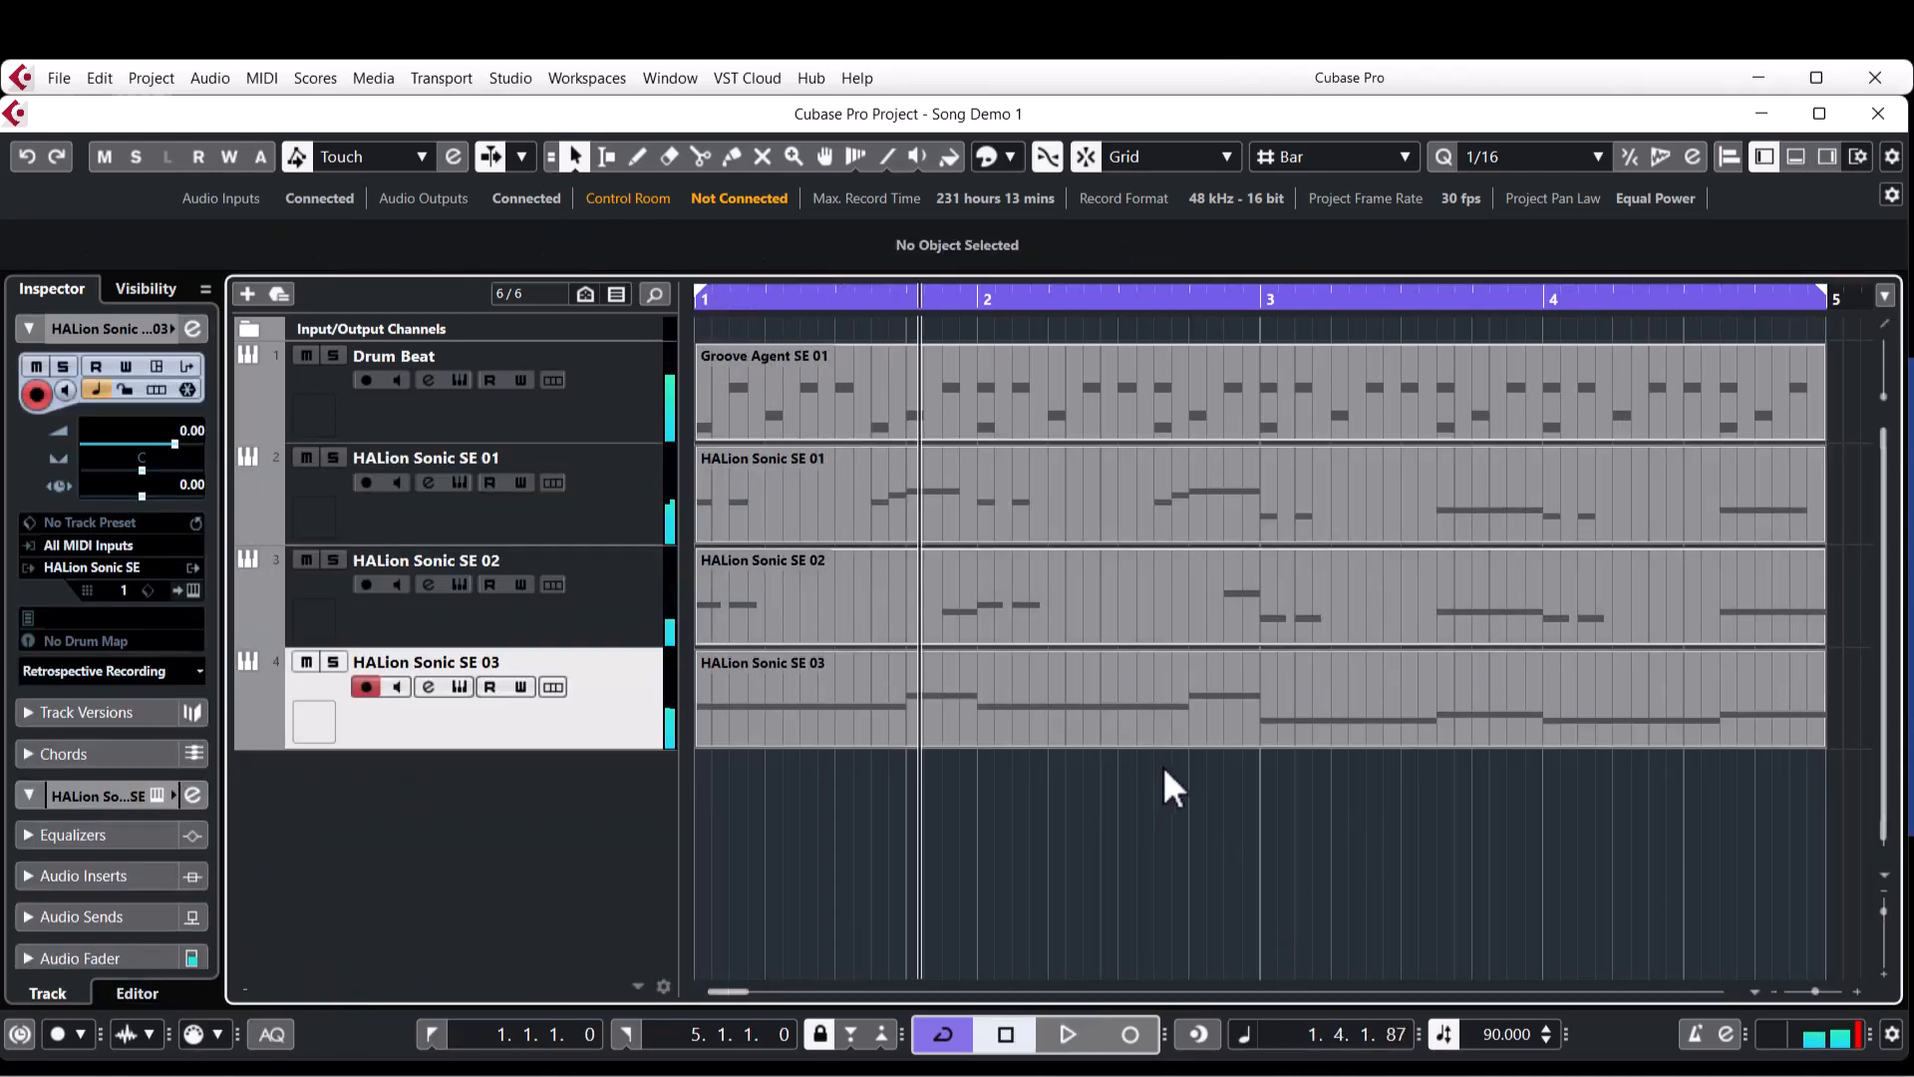
pyautogui.press('g')
pyautogui.click(1123, 411)
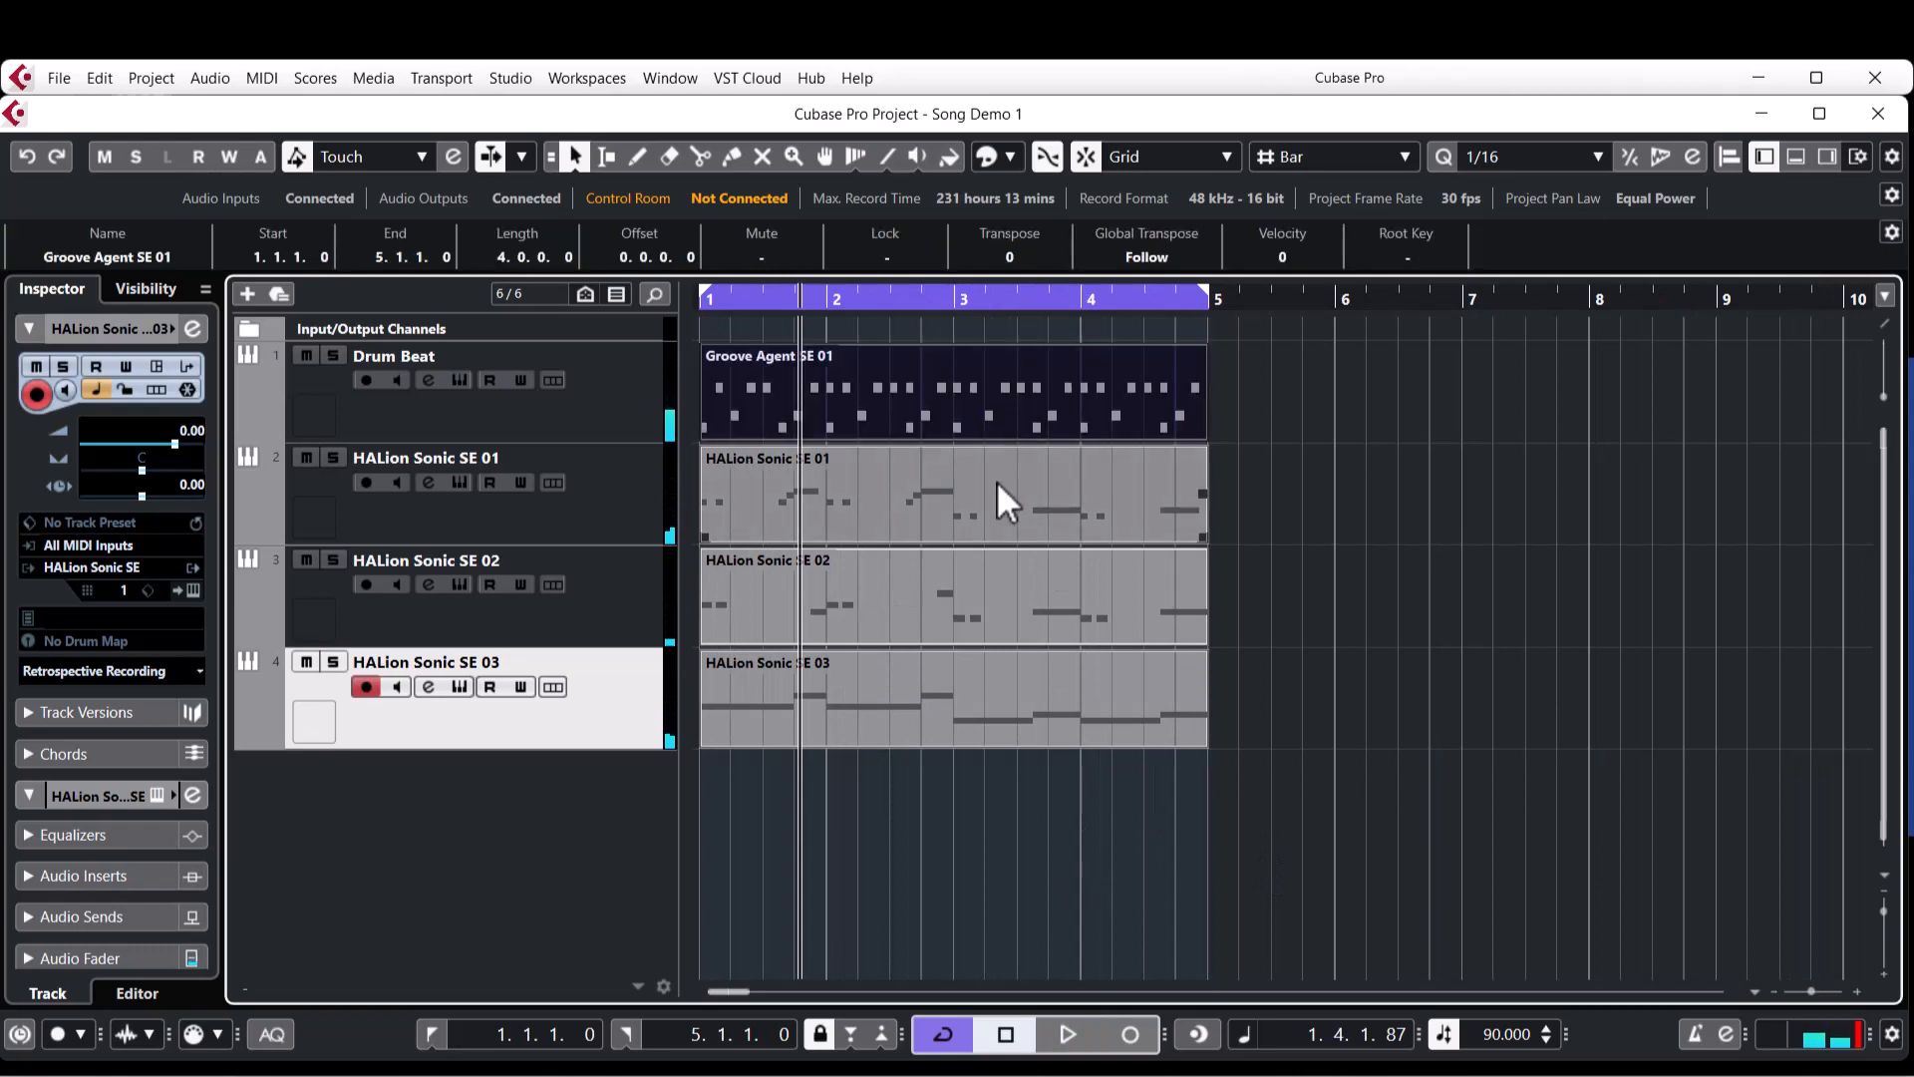
pyautogui.click(996, 477)
pyautogui.click(923, 612)
pyautogui.click(946, 722)
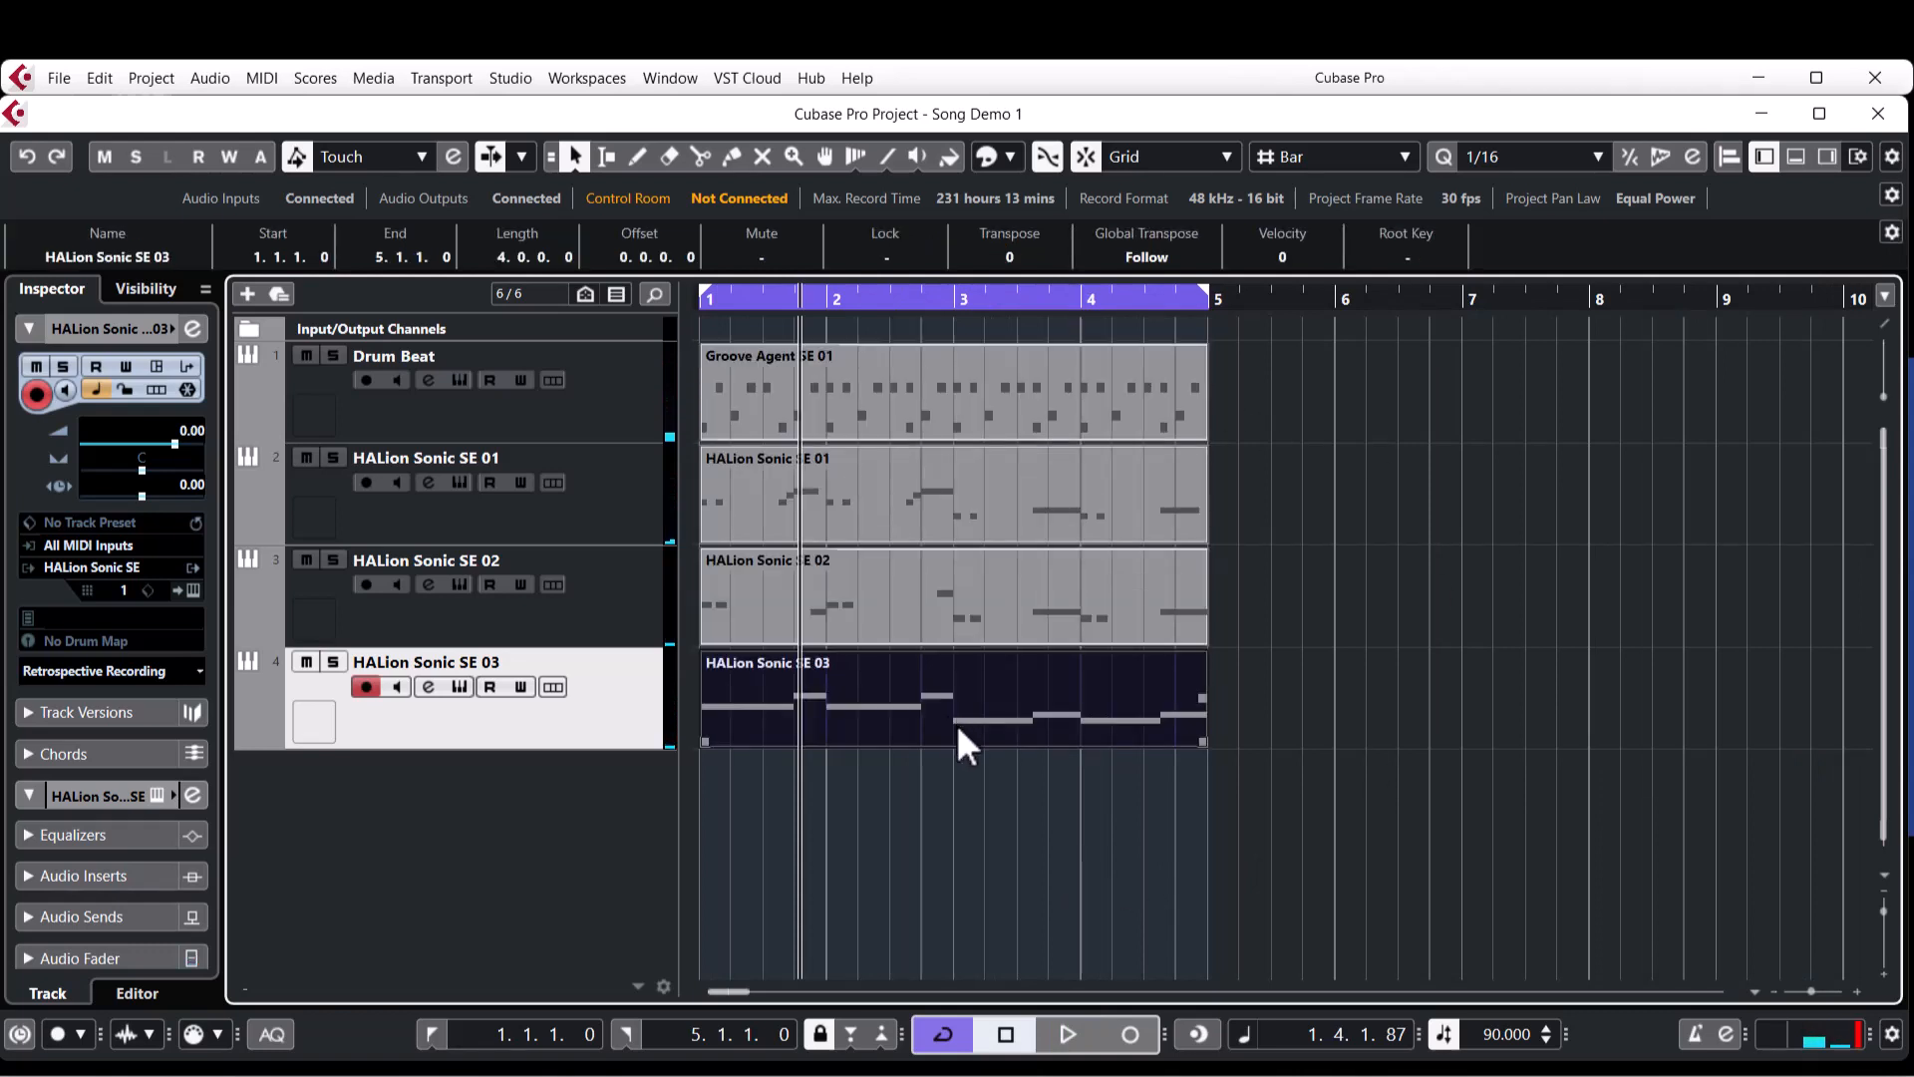
# Rename the three HALion Sonic SE tracks, in order, as Piano, Bass and Strings.
pyautogui.doubleClick(514, 463)
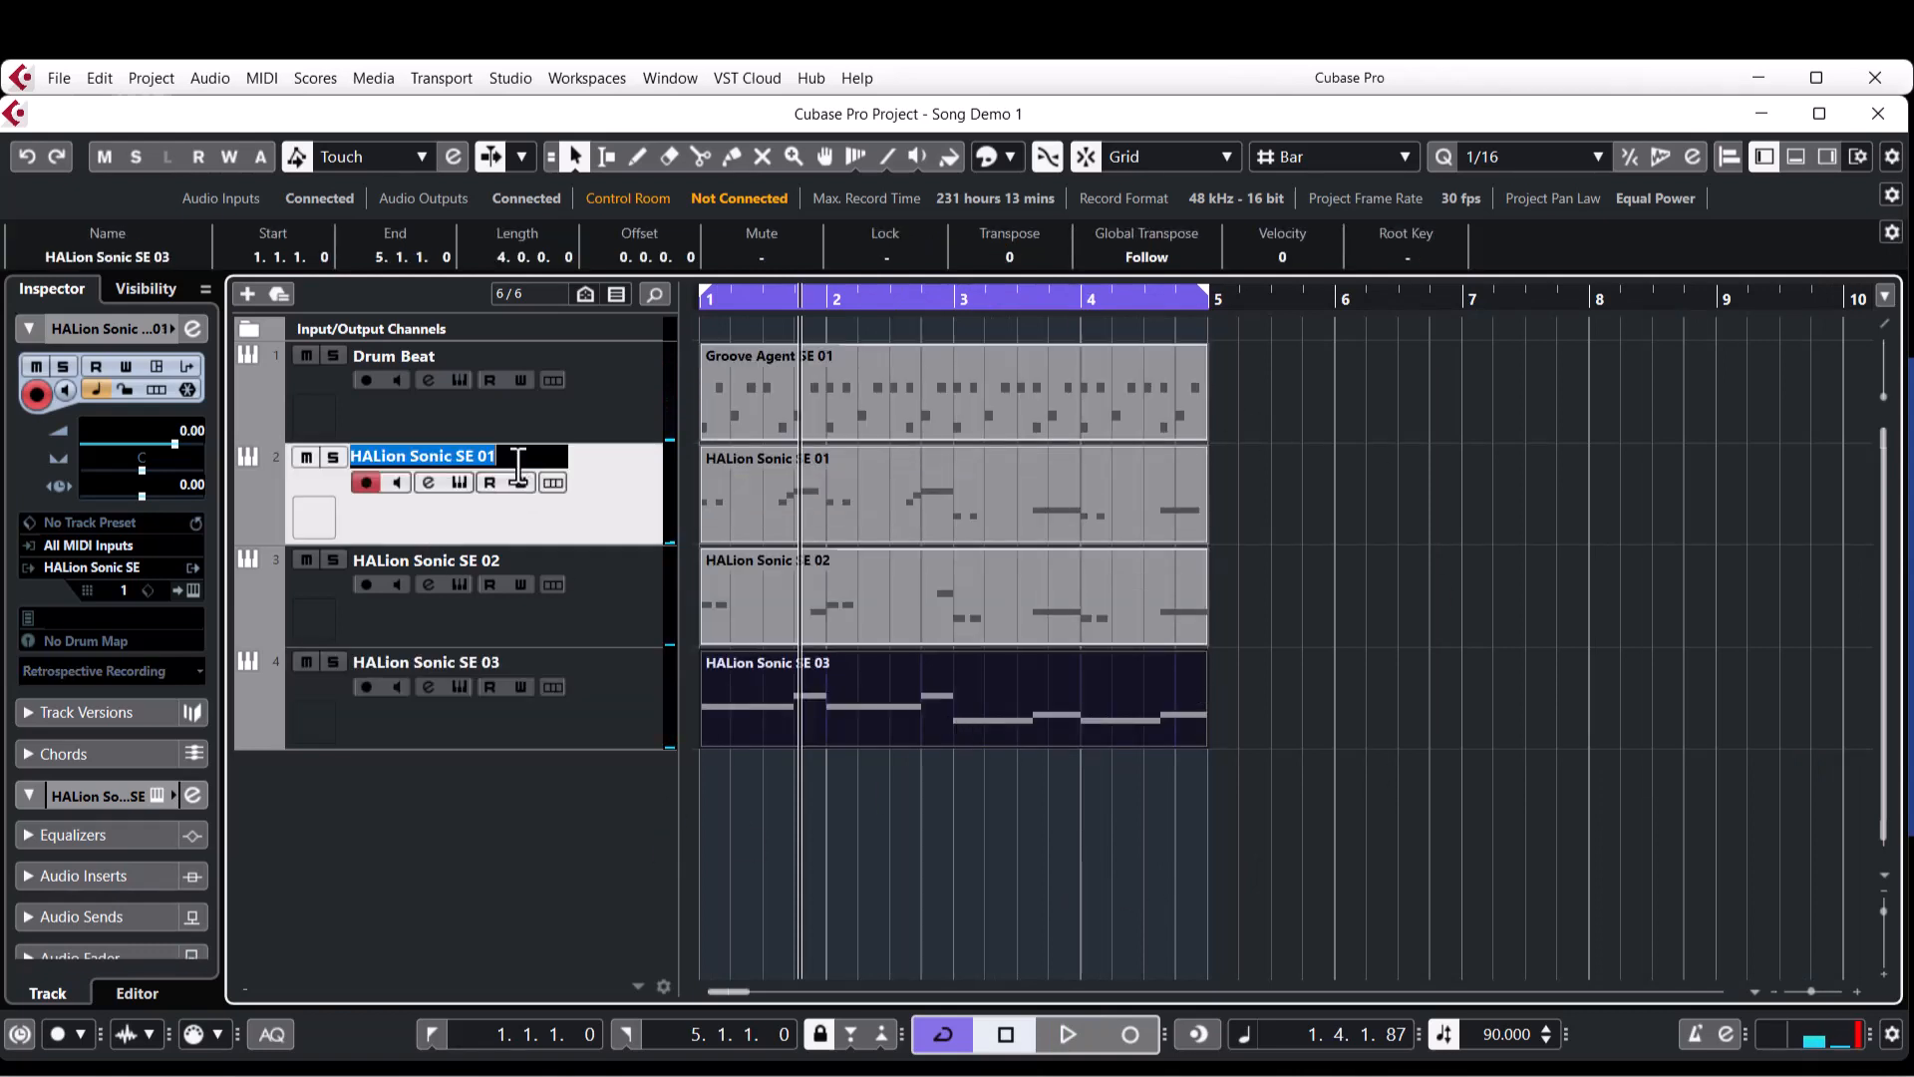
pyautogui.write('P')
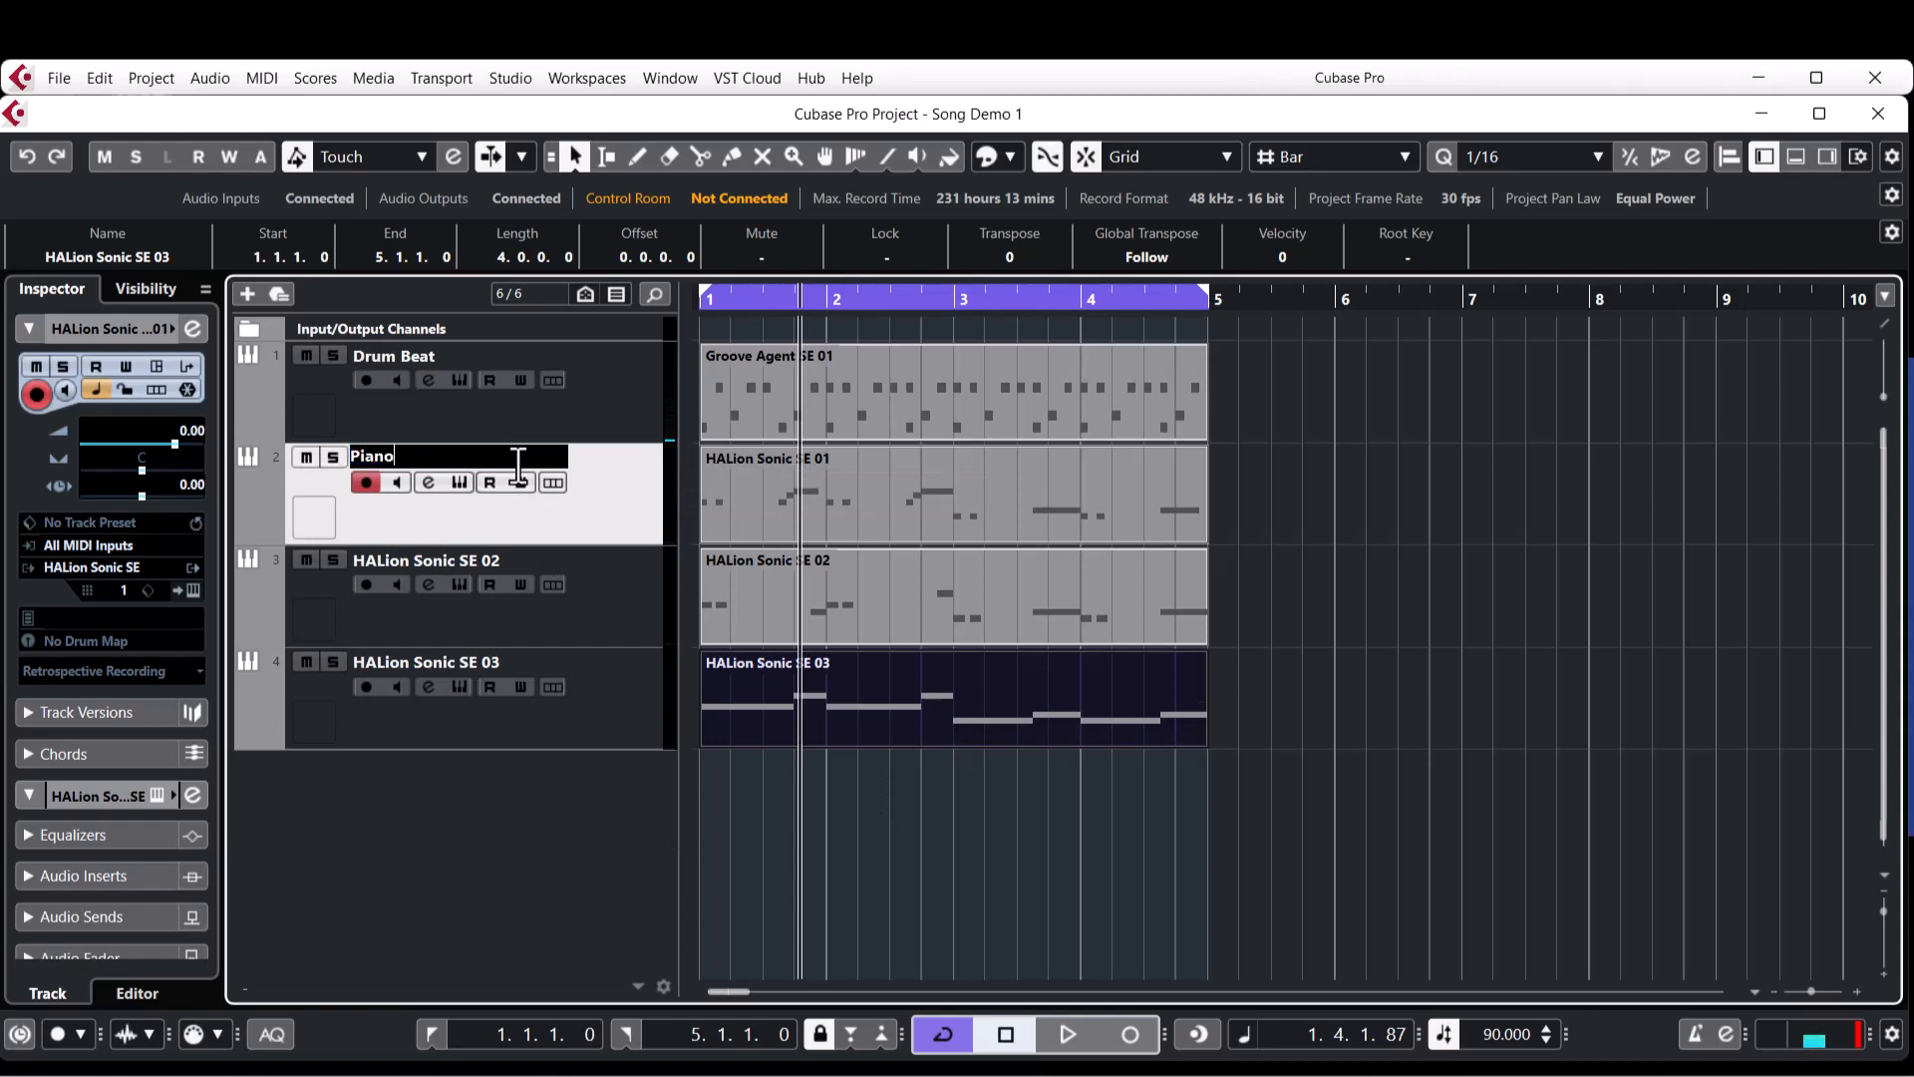
pyautogui.write('iano')
pyautogui.press('Tab')
pyautogui.write('Ba')
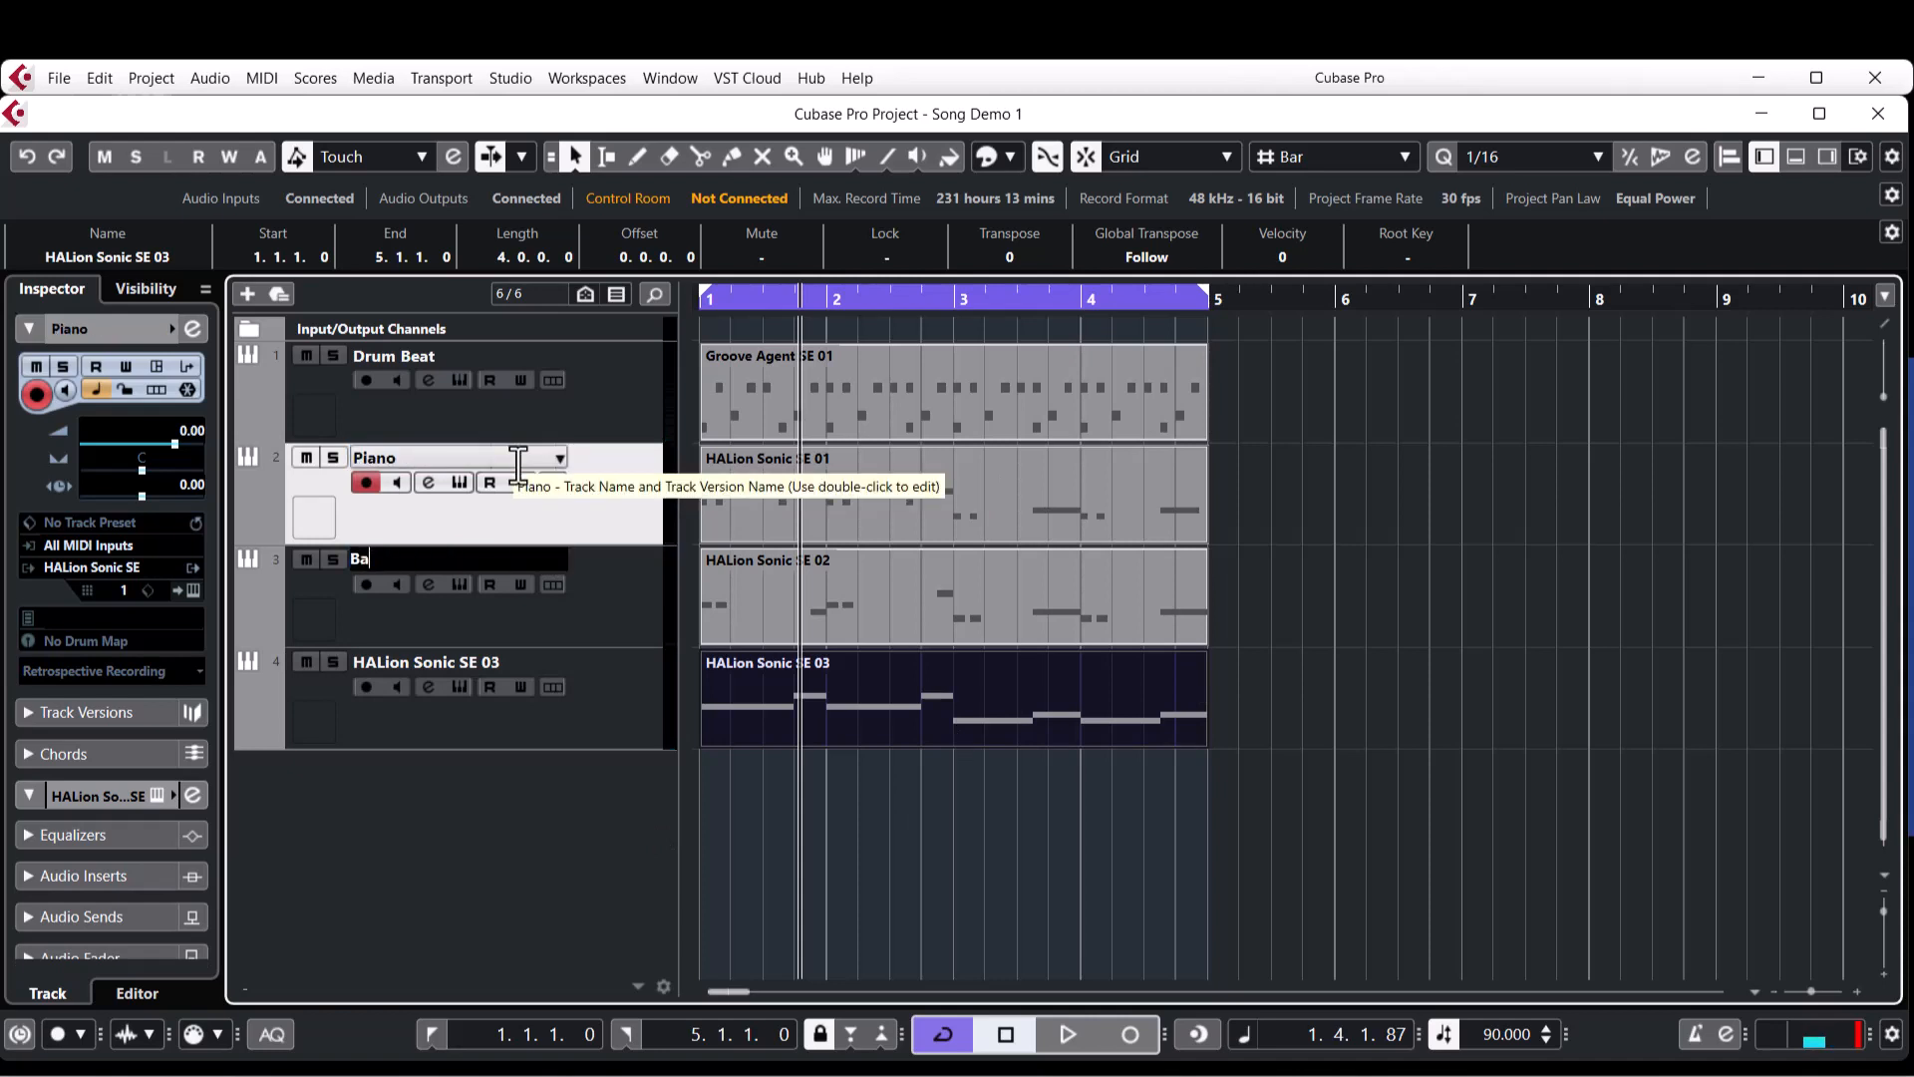
pyautogui.press('Tab')
pyautogui.write('S')
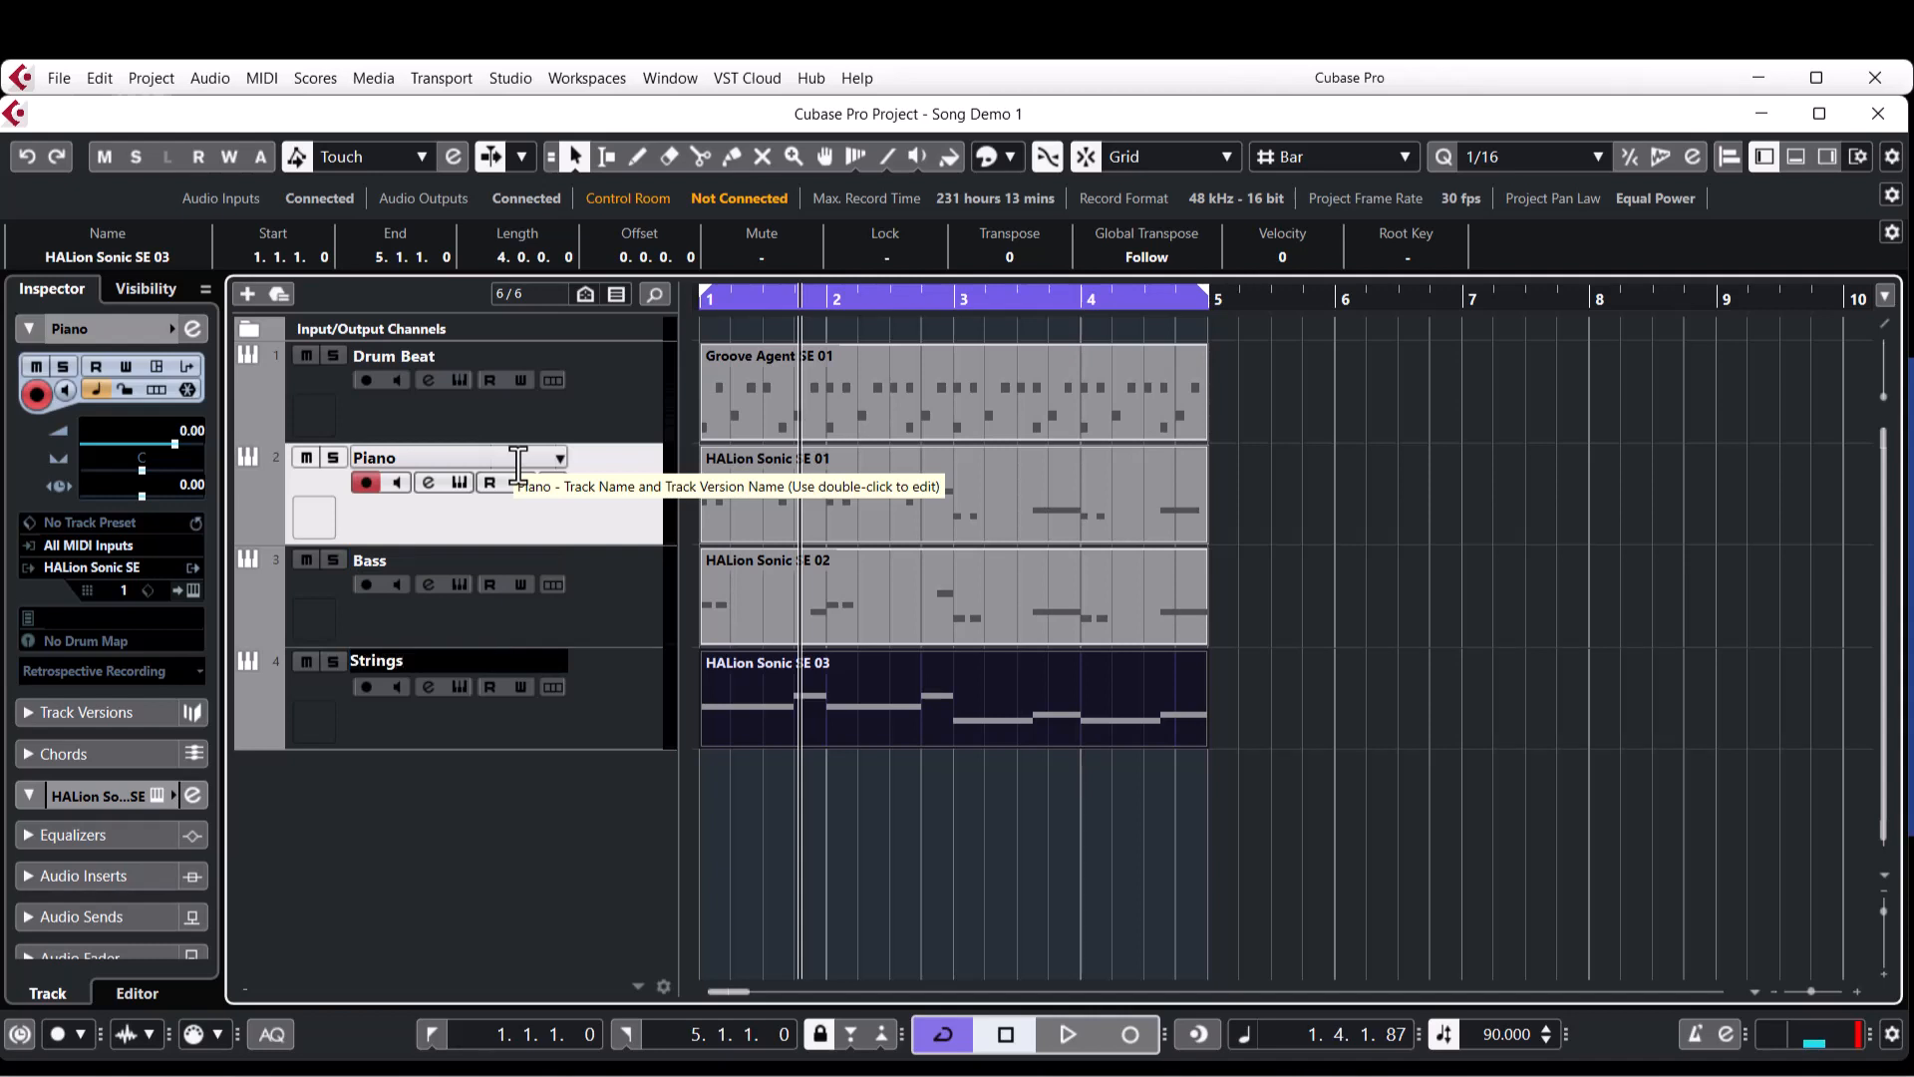
pyautogui.press('Return')
# Duplicate the four-bar parts of all four tracks three times so the arrangement runs to bar 17.
pyautogui.press('g')
pyautogui.press('g')
pyautogui.press('g')
pyautogui.press('g')
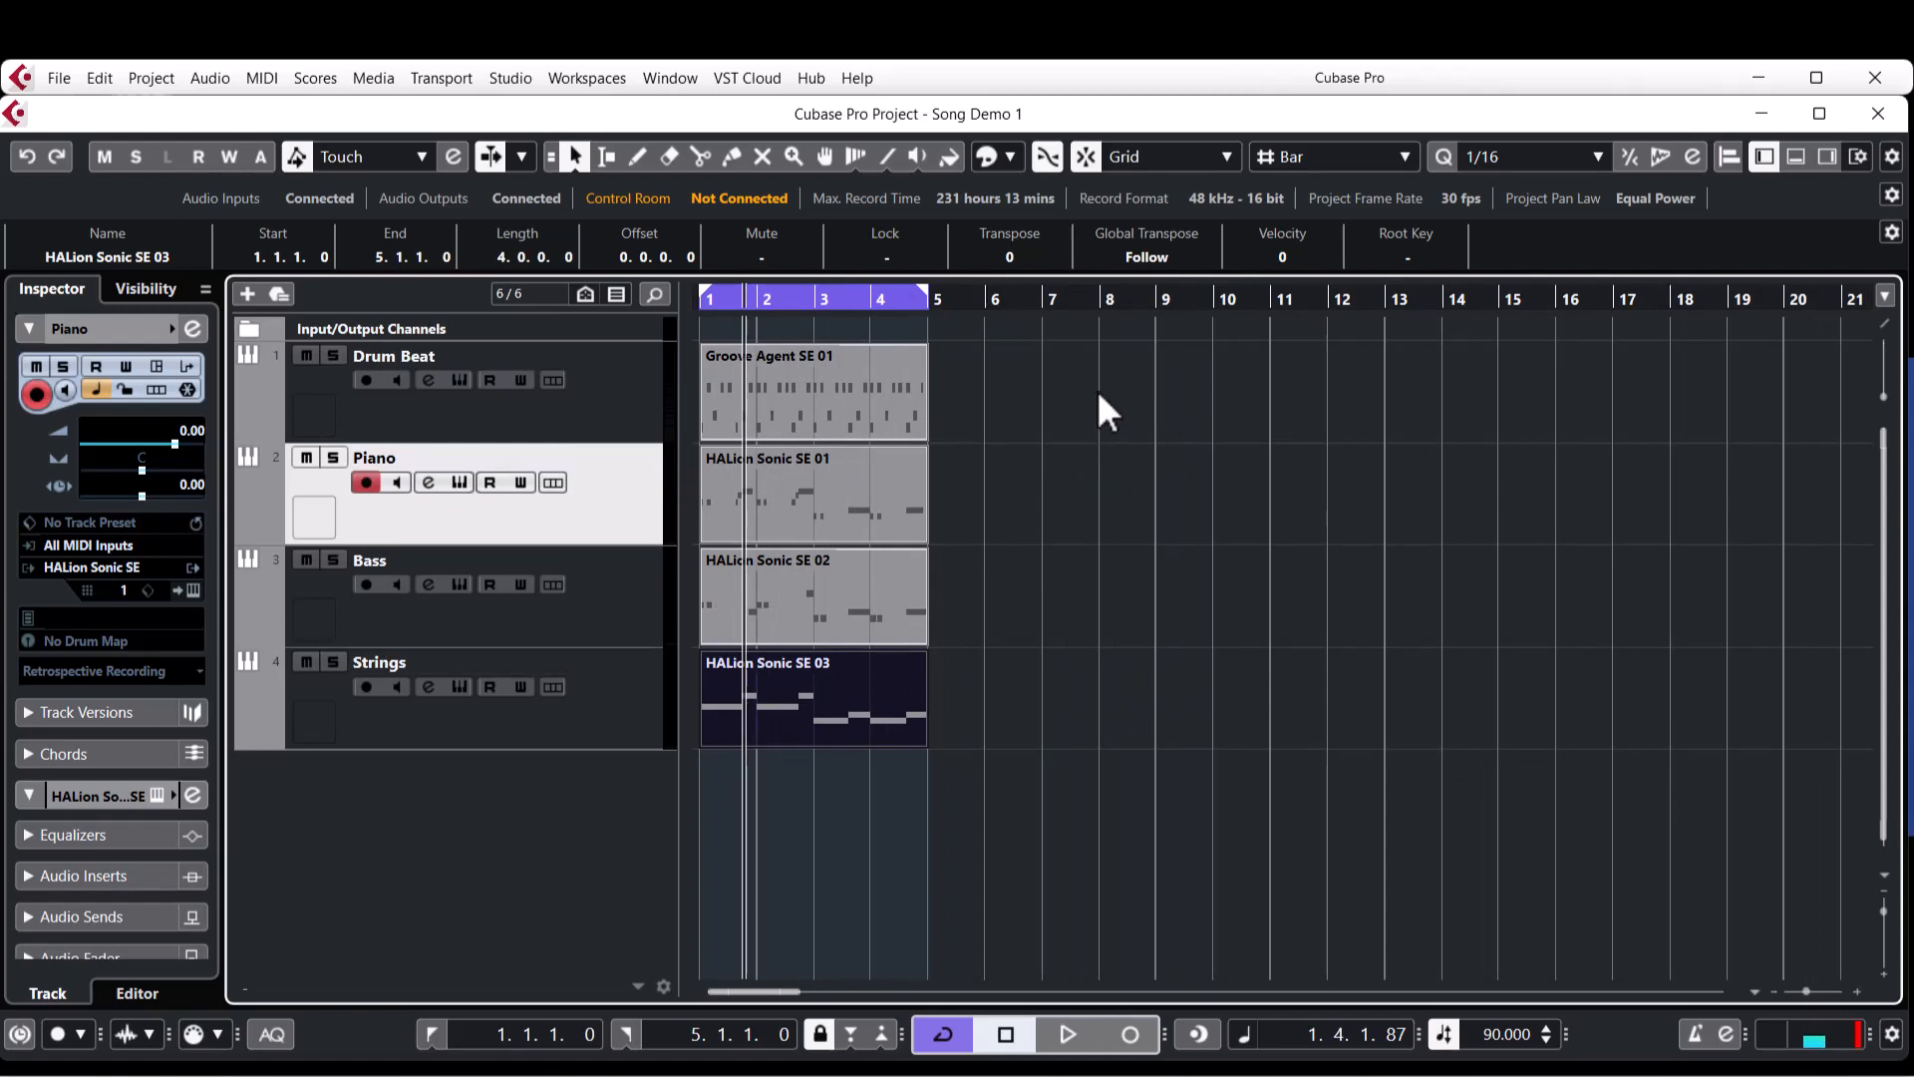
pyautogui.moveTo(1030, 356); pyautogui.dragTo(762, 754)
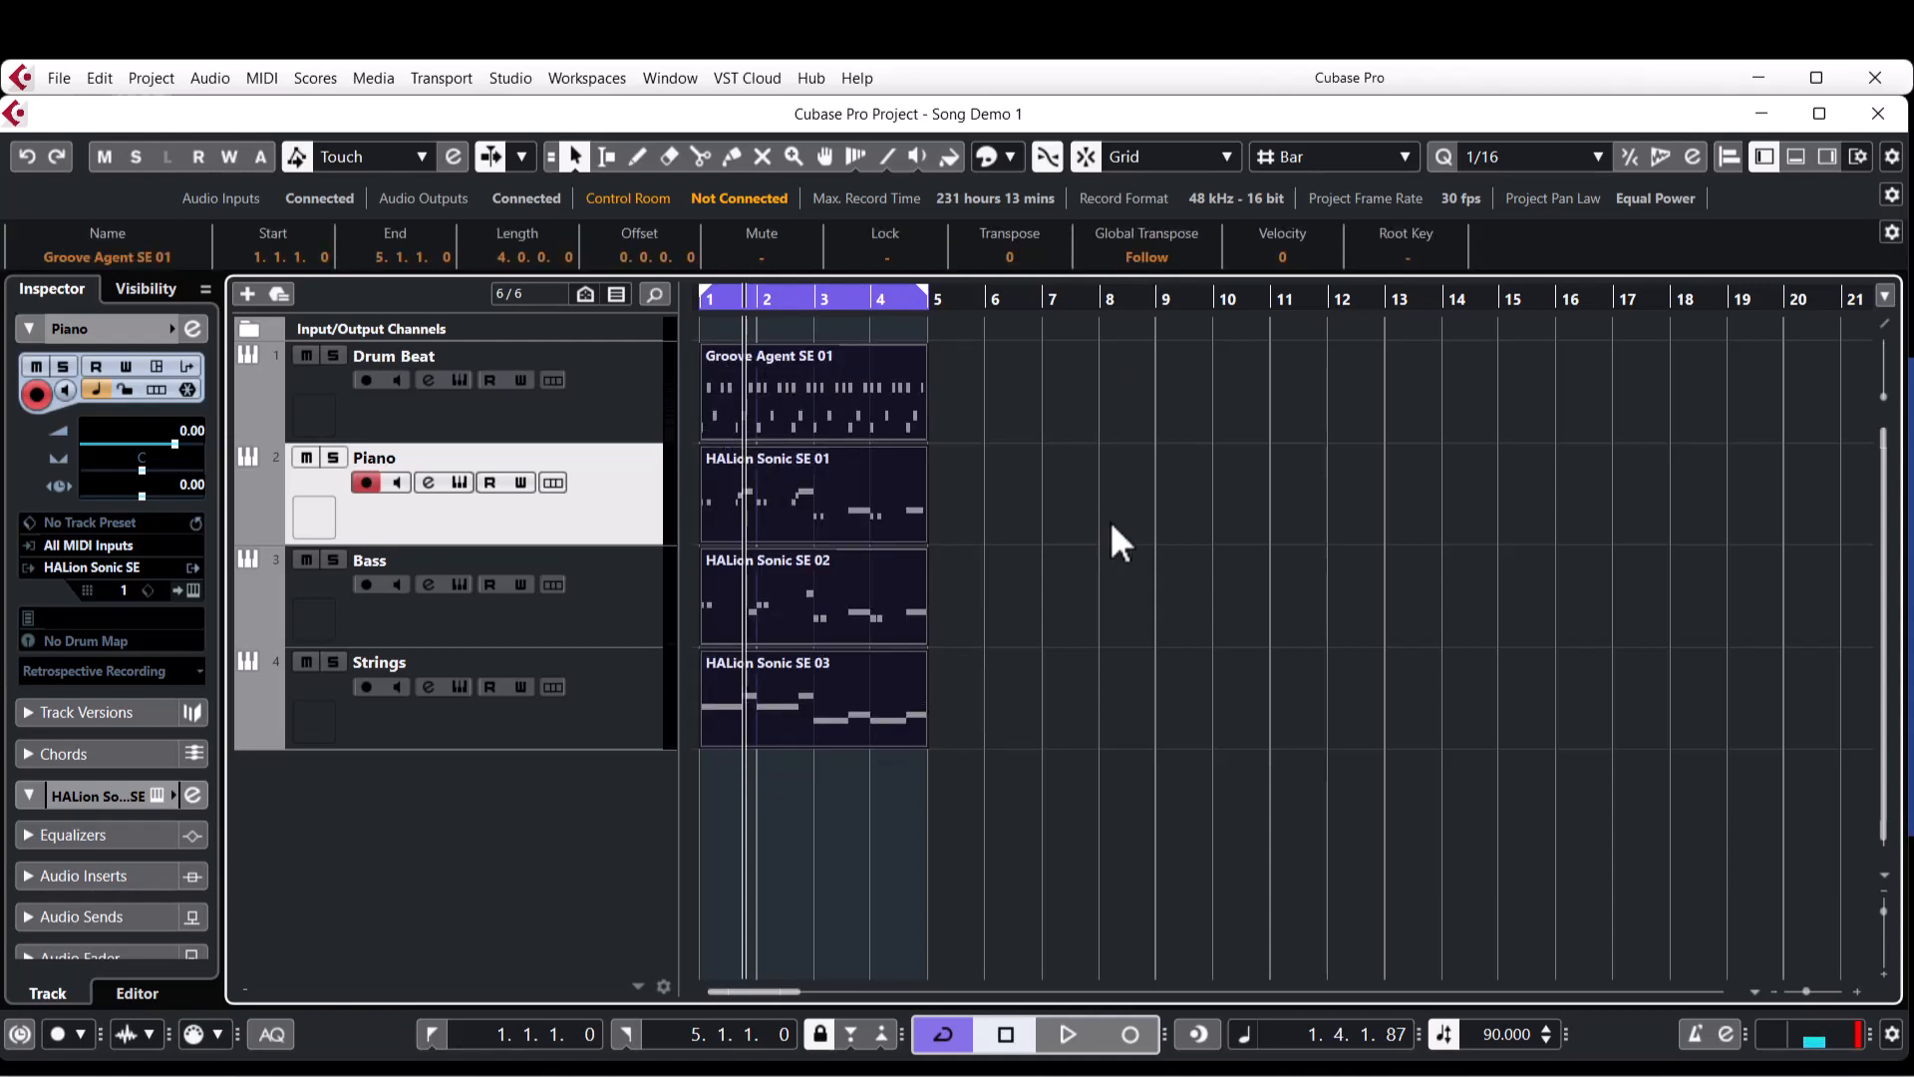
pyautogui.hotkey('ctrl', 'd')
pyautogui.hotkey('ctrl', 'd')
pyautogui.hotkey('ctrl', 'd')
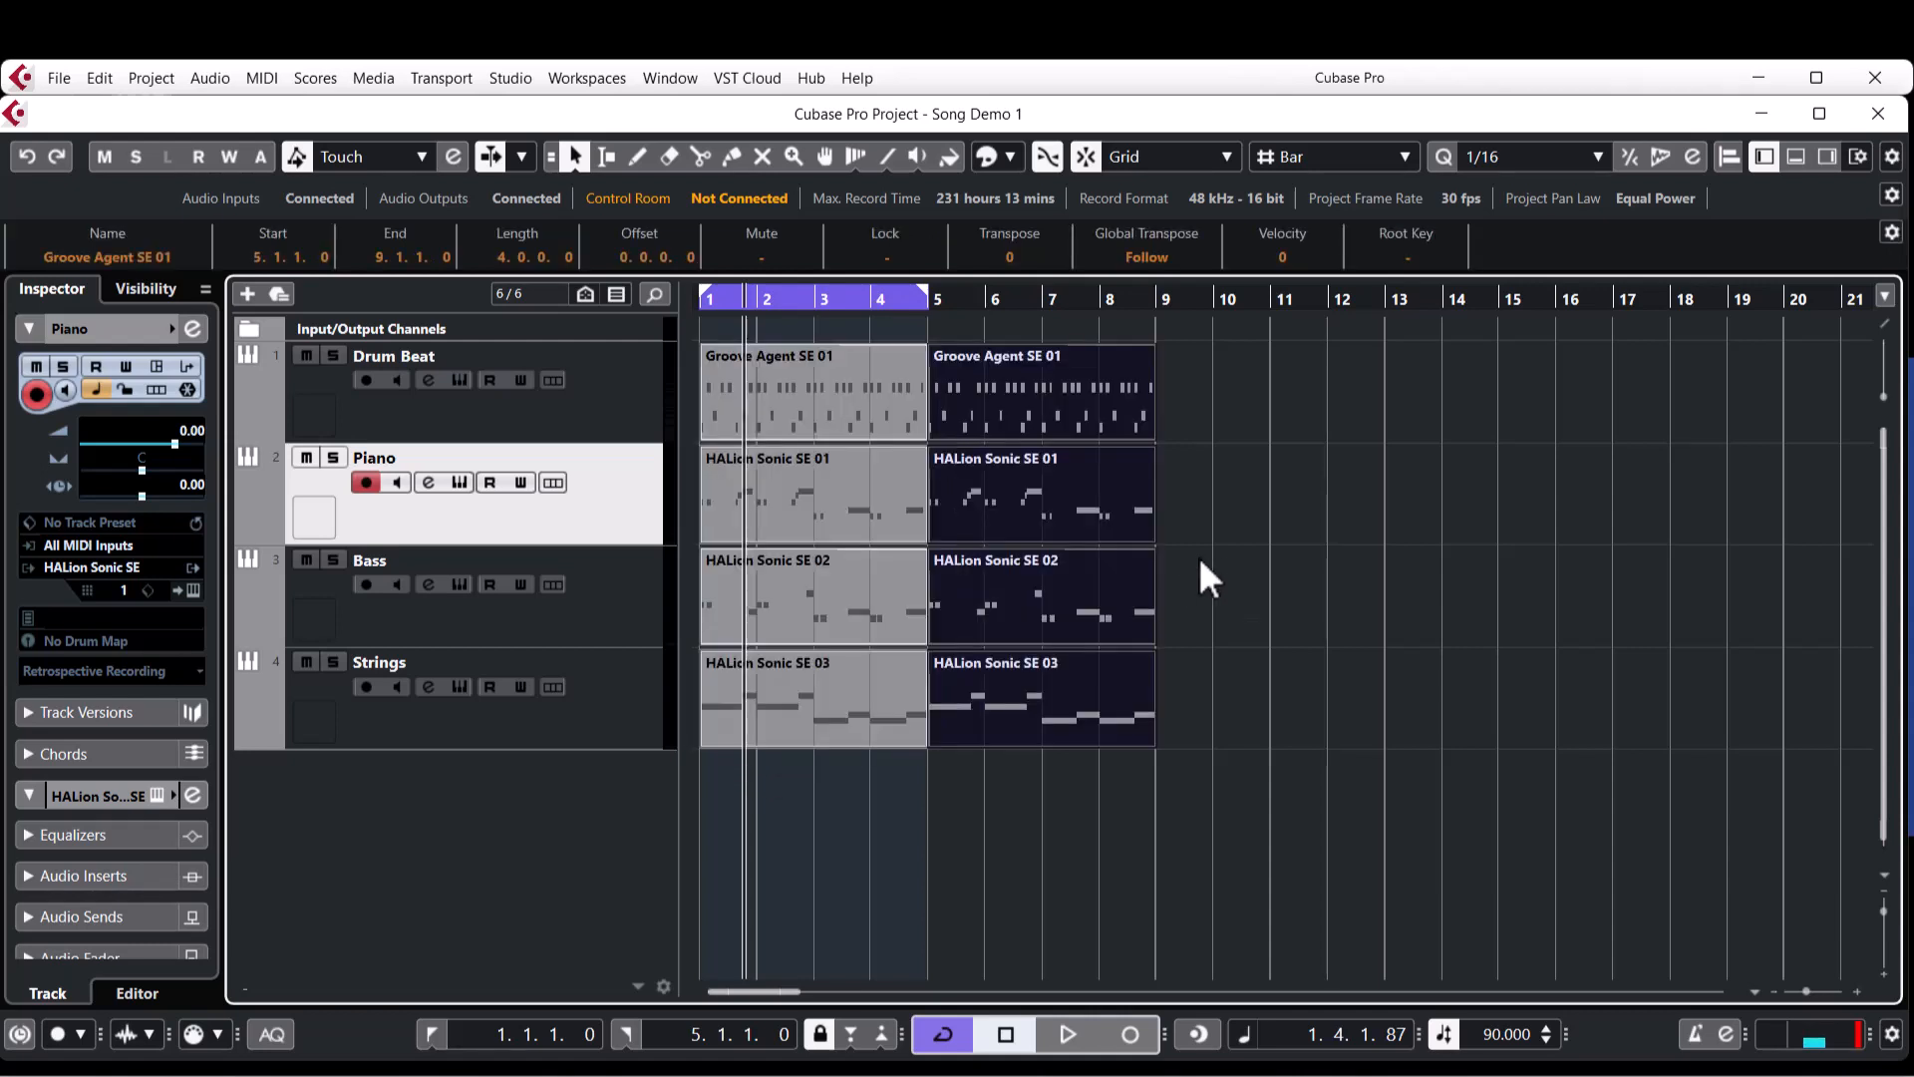
# Duplicate the last two Drum Beat parts so the drums continue from bar 17 to bar 25.
pyautogui.press('g')
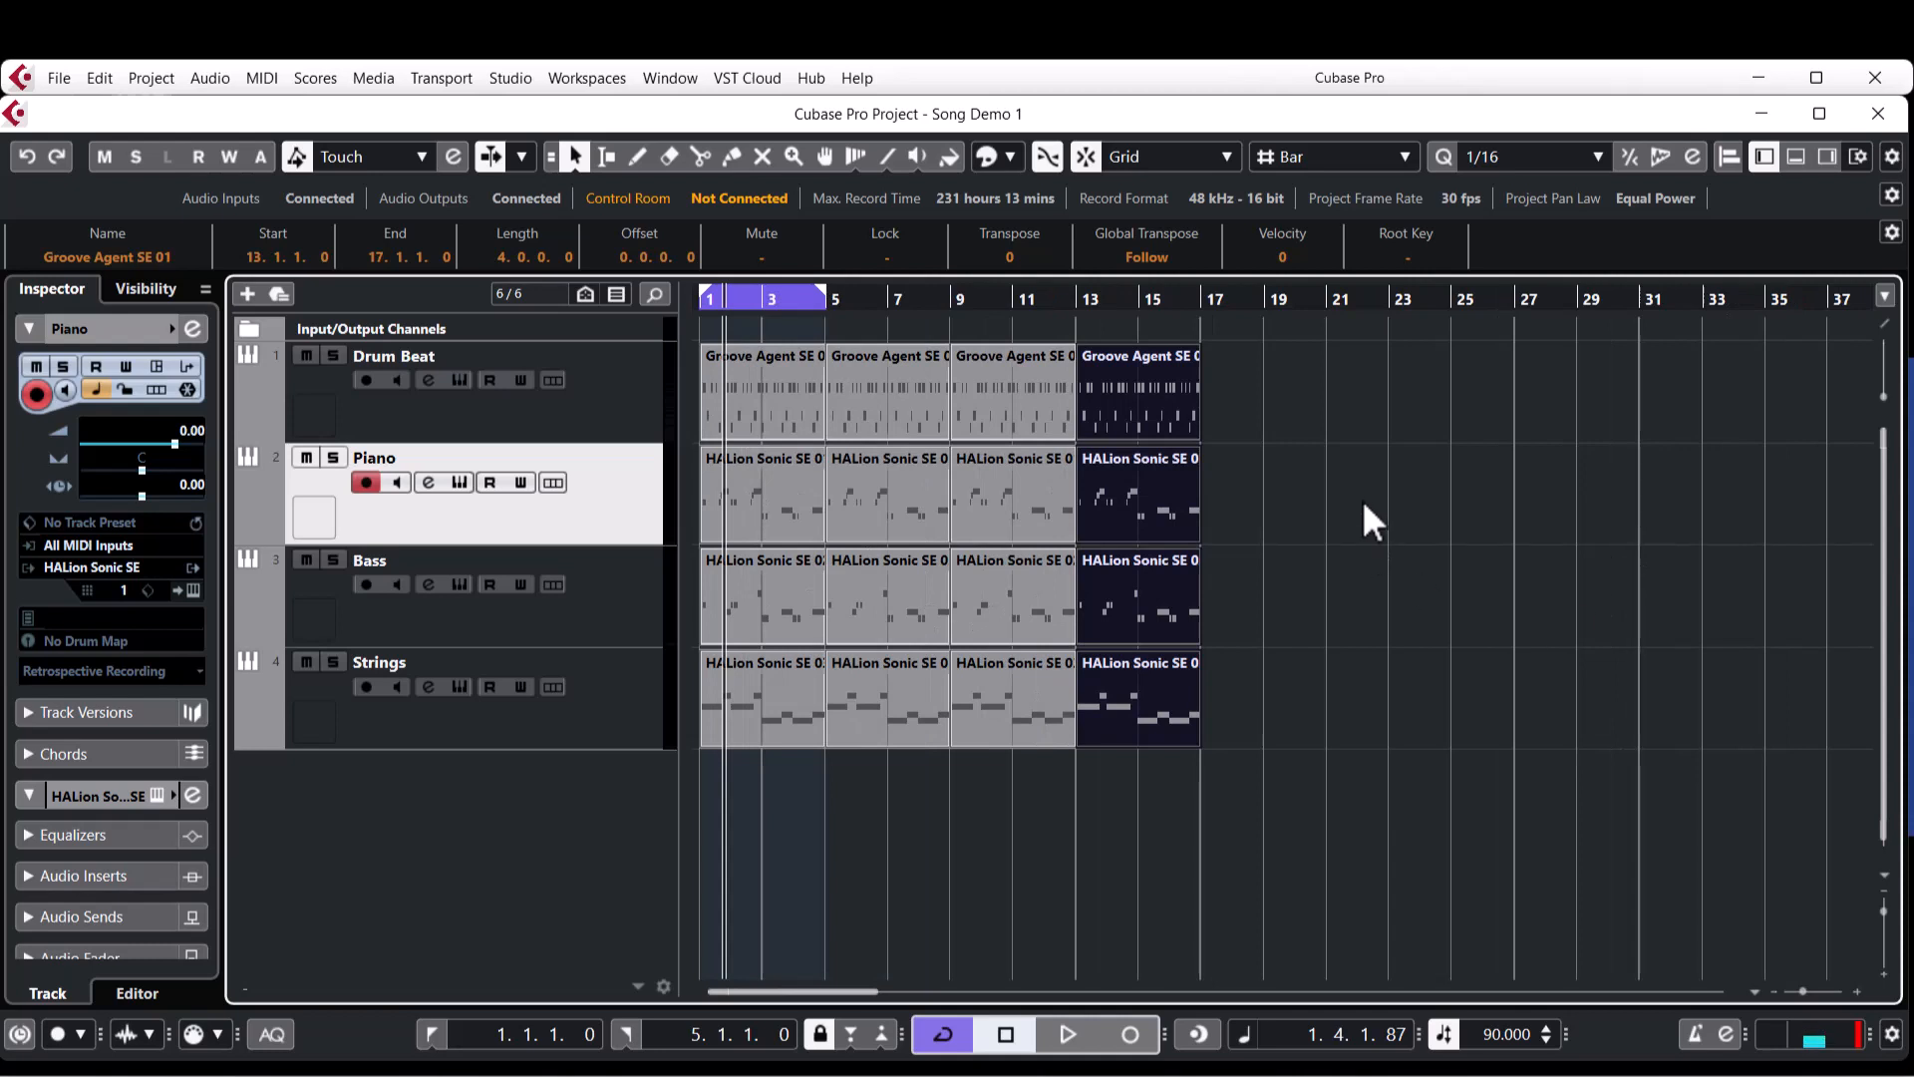
pyautogui.moveTo(1258, 390); pyautogui.dragTo(1031, 396)
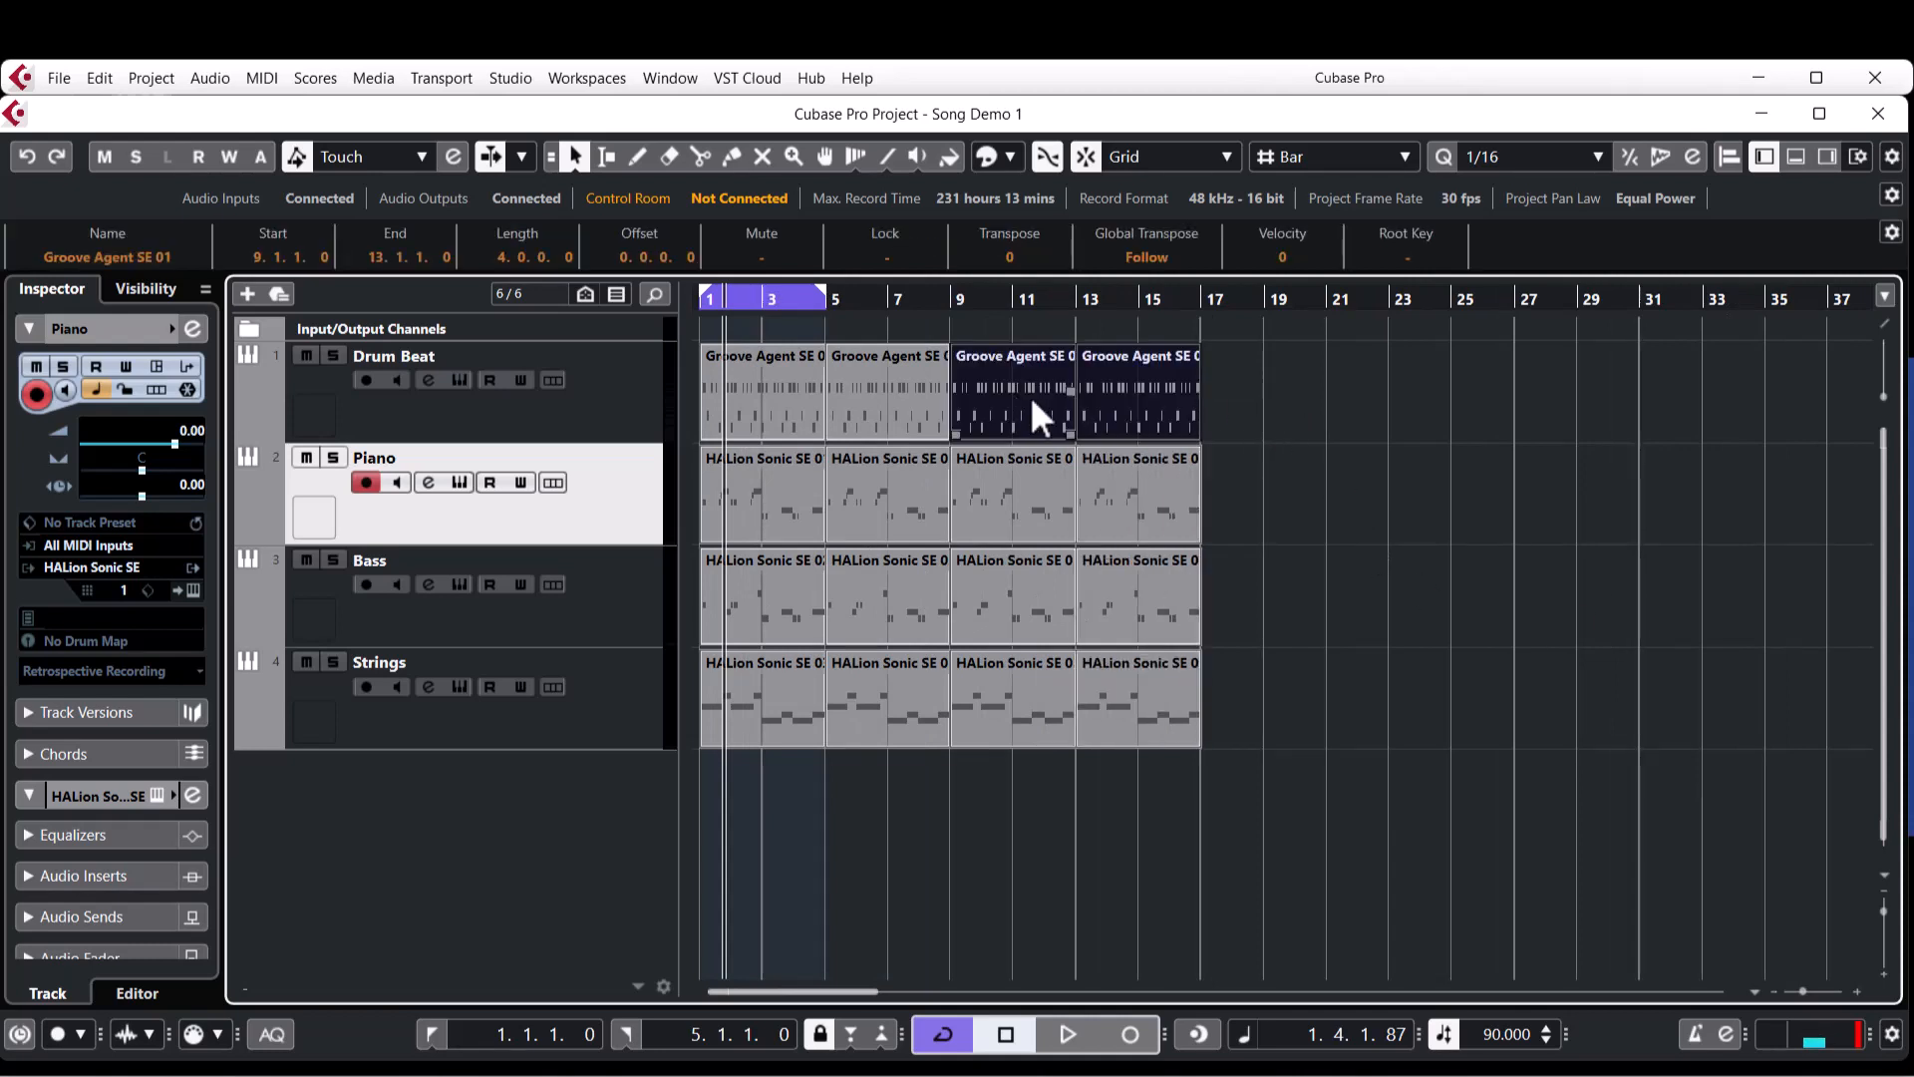
pyautogui.hotkey('ctrl', 'd')
pyautogui.click(1552, 469)
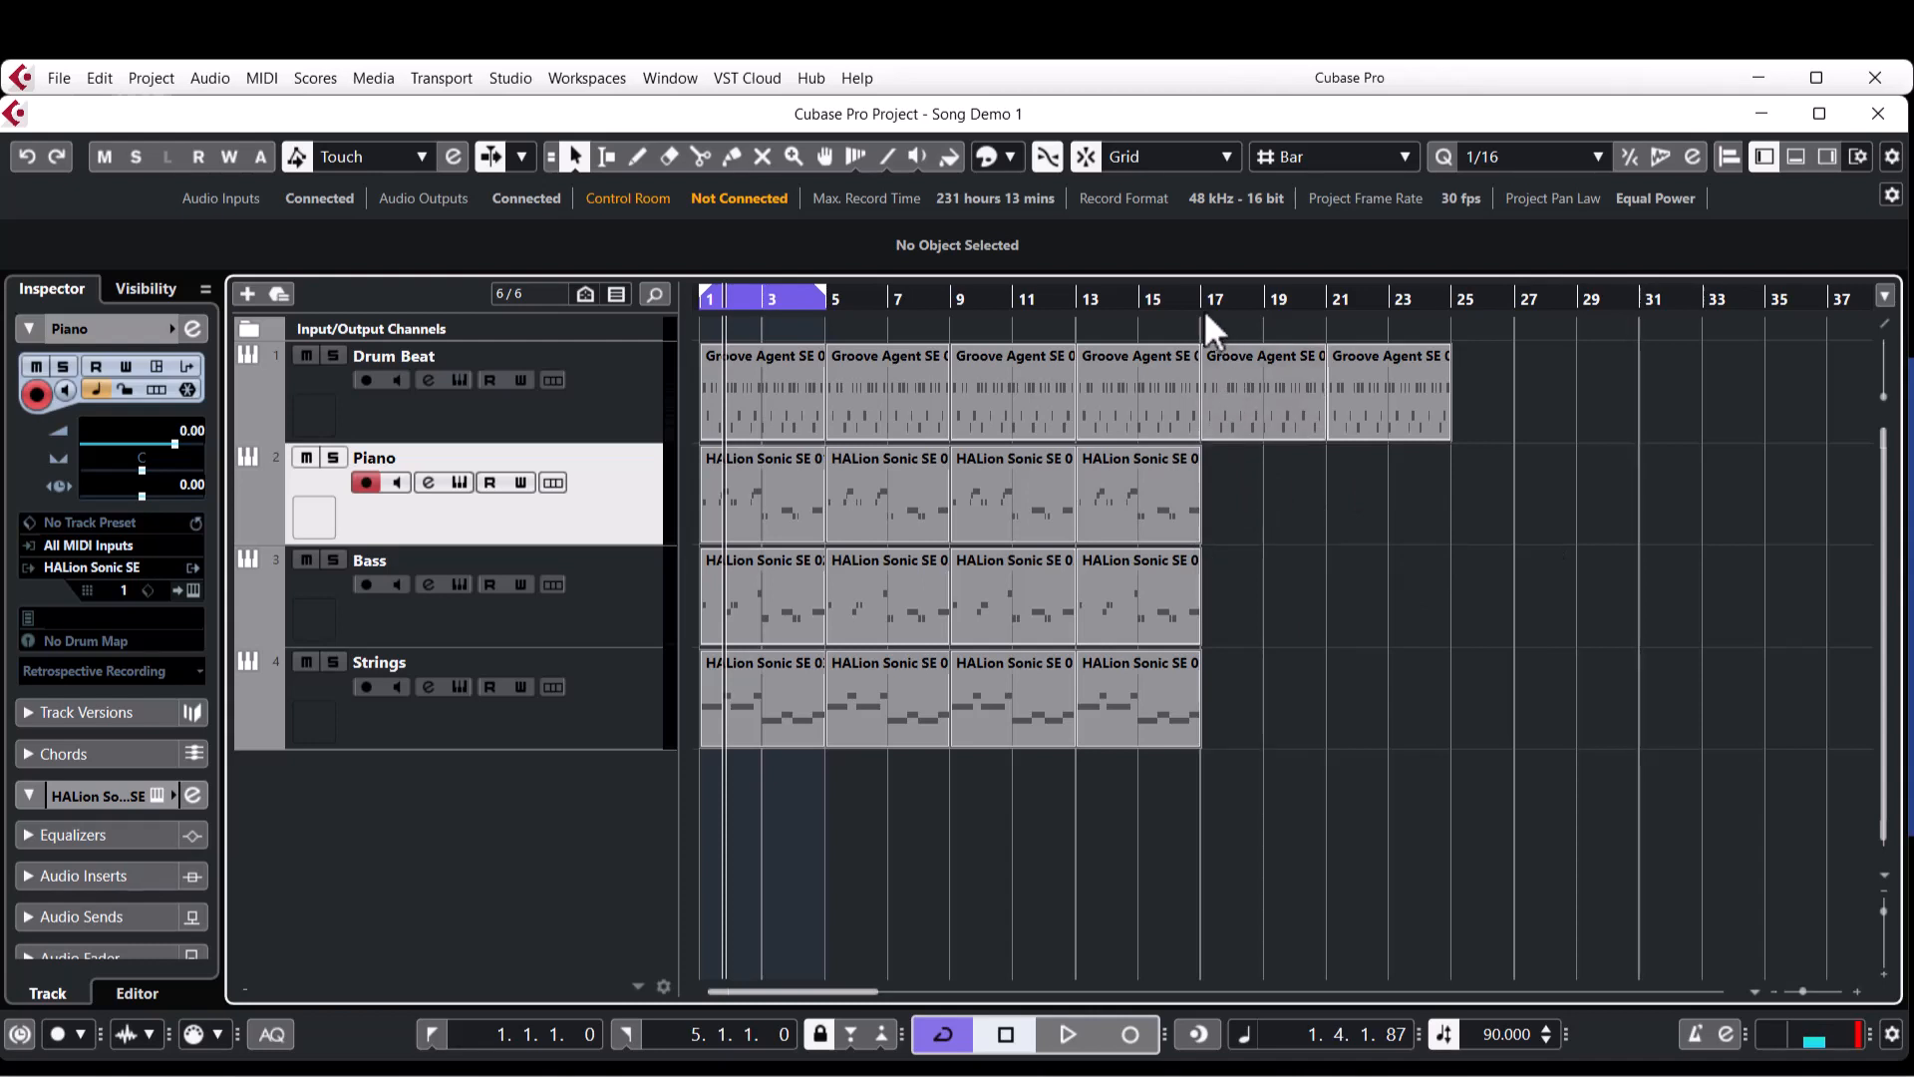
# Move the last two Strings parts to bars 17 to 25 and delete the two Strings parts remaining before bar 9.
pyautogui.moveTo(1162, 299); pyautogui.dragTo(1338, 309)
pyautogui.press('g')
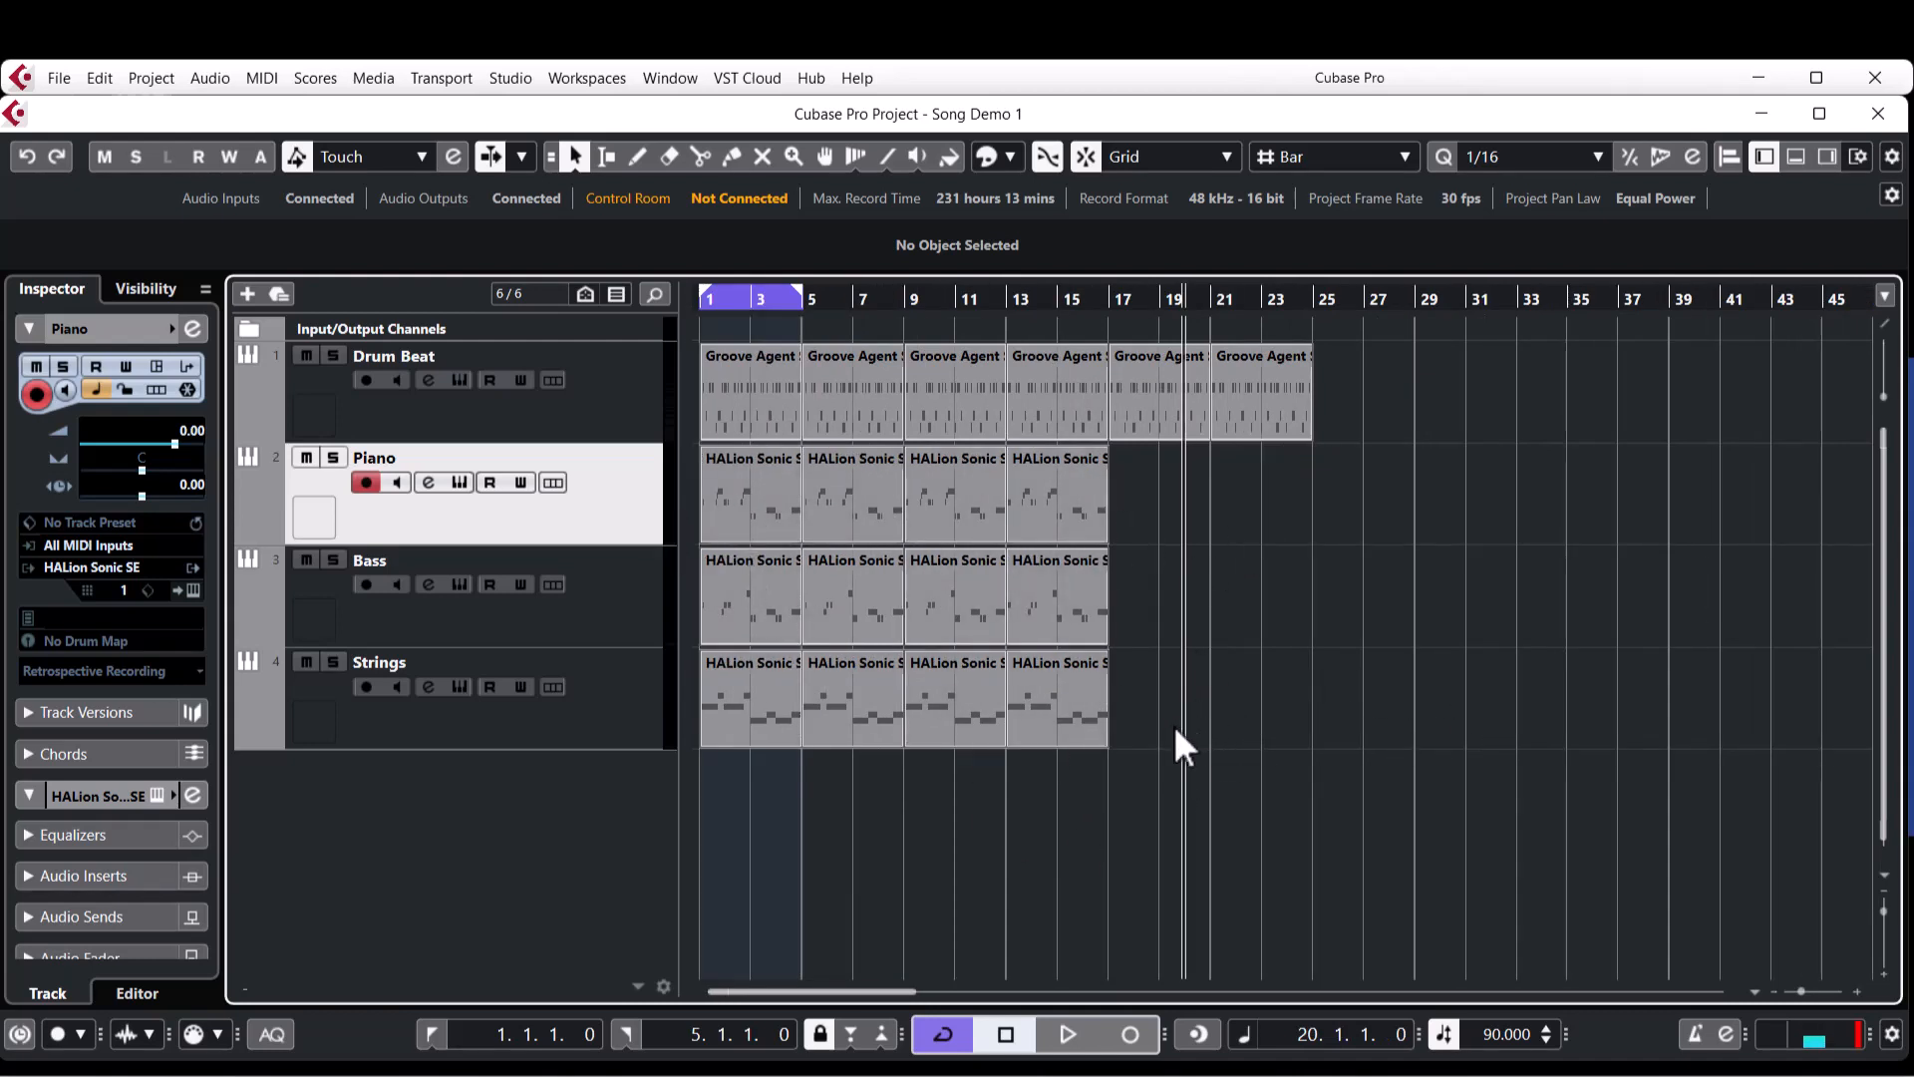
pyautogui.moveTo(1195, 702); pyautogui.dragTo(930, 787)
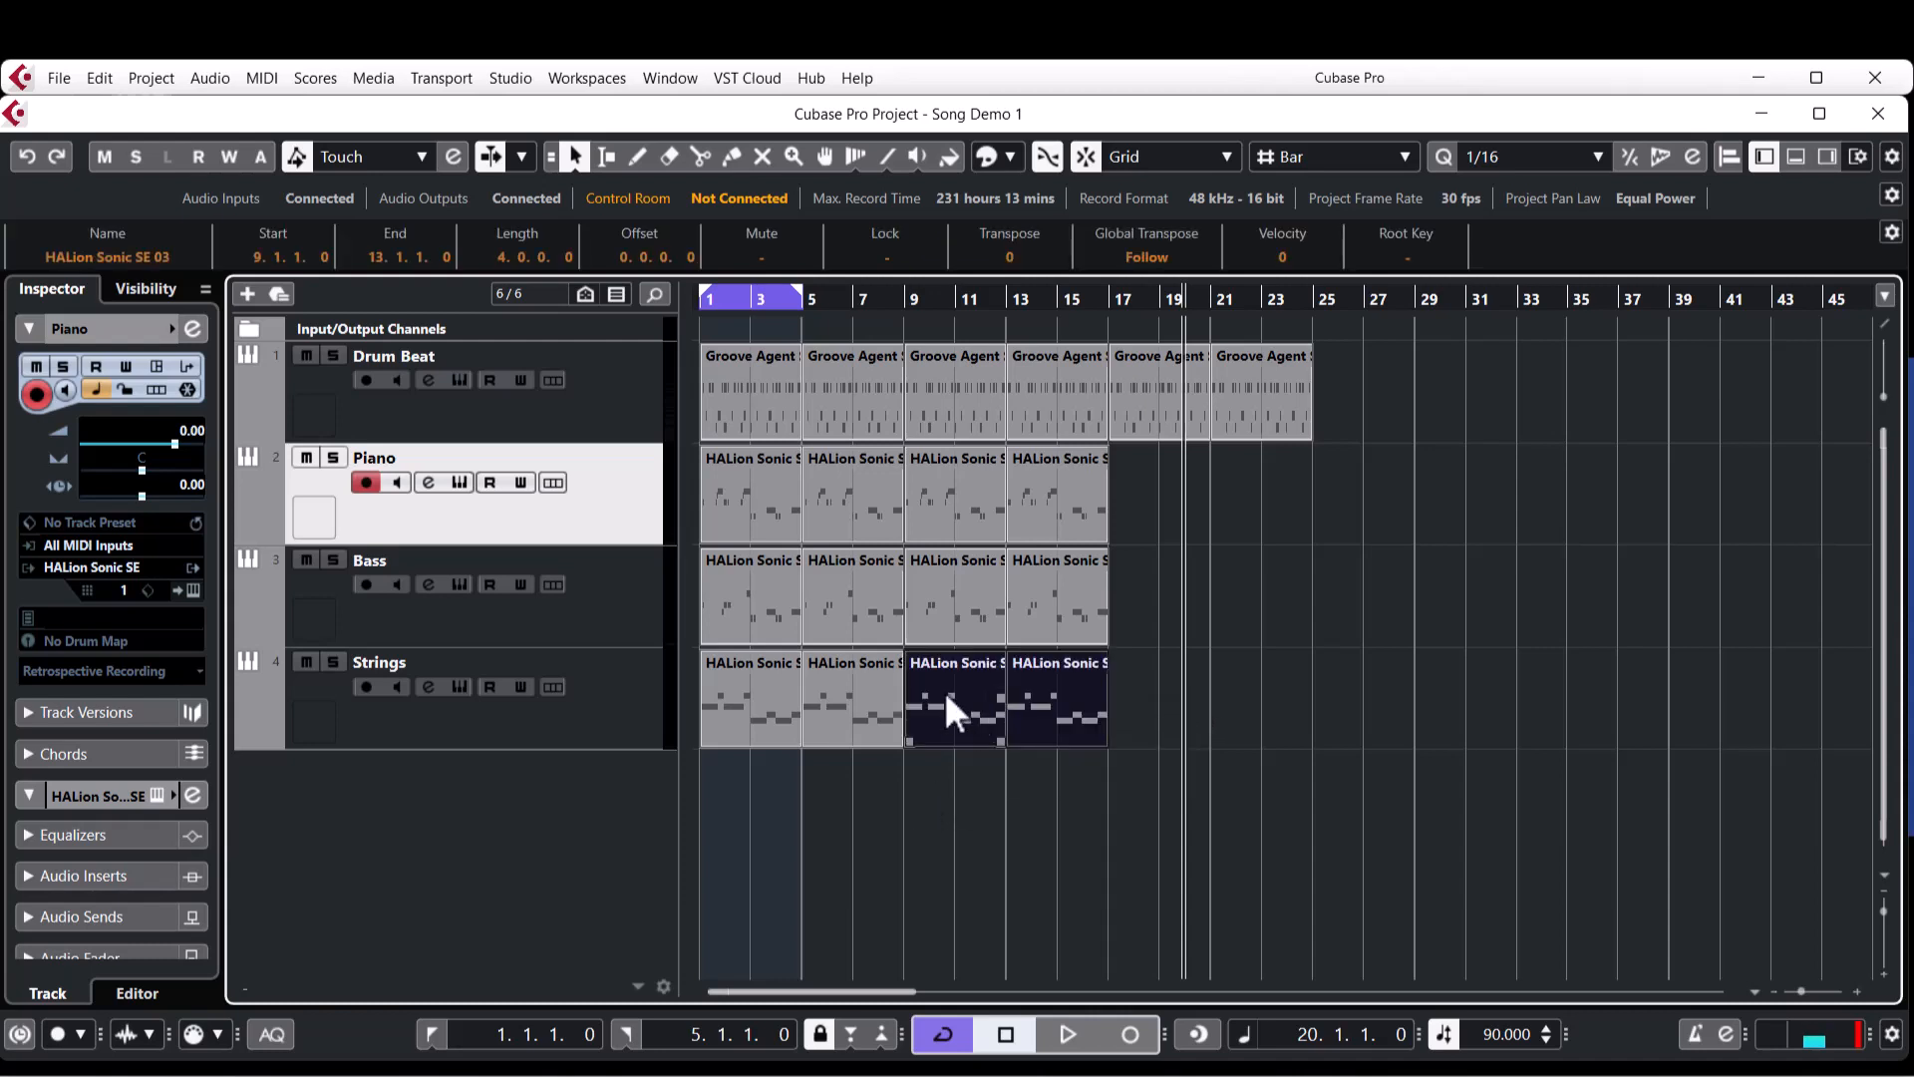
pyautogui.moveTo(943, 691); pyautogui.dragTo(1149, 700)
pyautogui.moveTo(941, 702); pyautogui.dragTo(752, 776)
pyautogui.press('Delete')
# Fill bars 17 to 25 with copies of two Piano and two Bass parts, and play the transition into bar 17.
pyautogui.moveTo(1159, 489); pyautogui.dragTo(1187, 628)
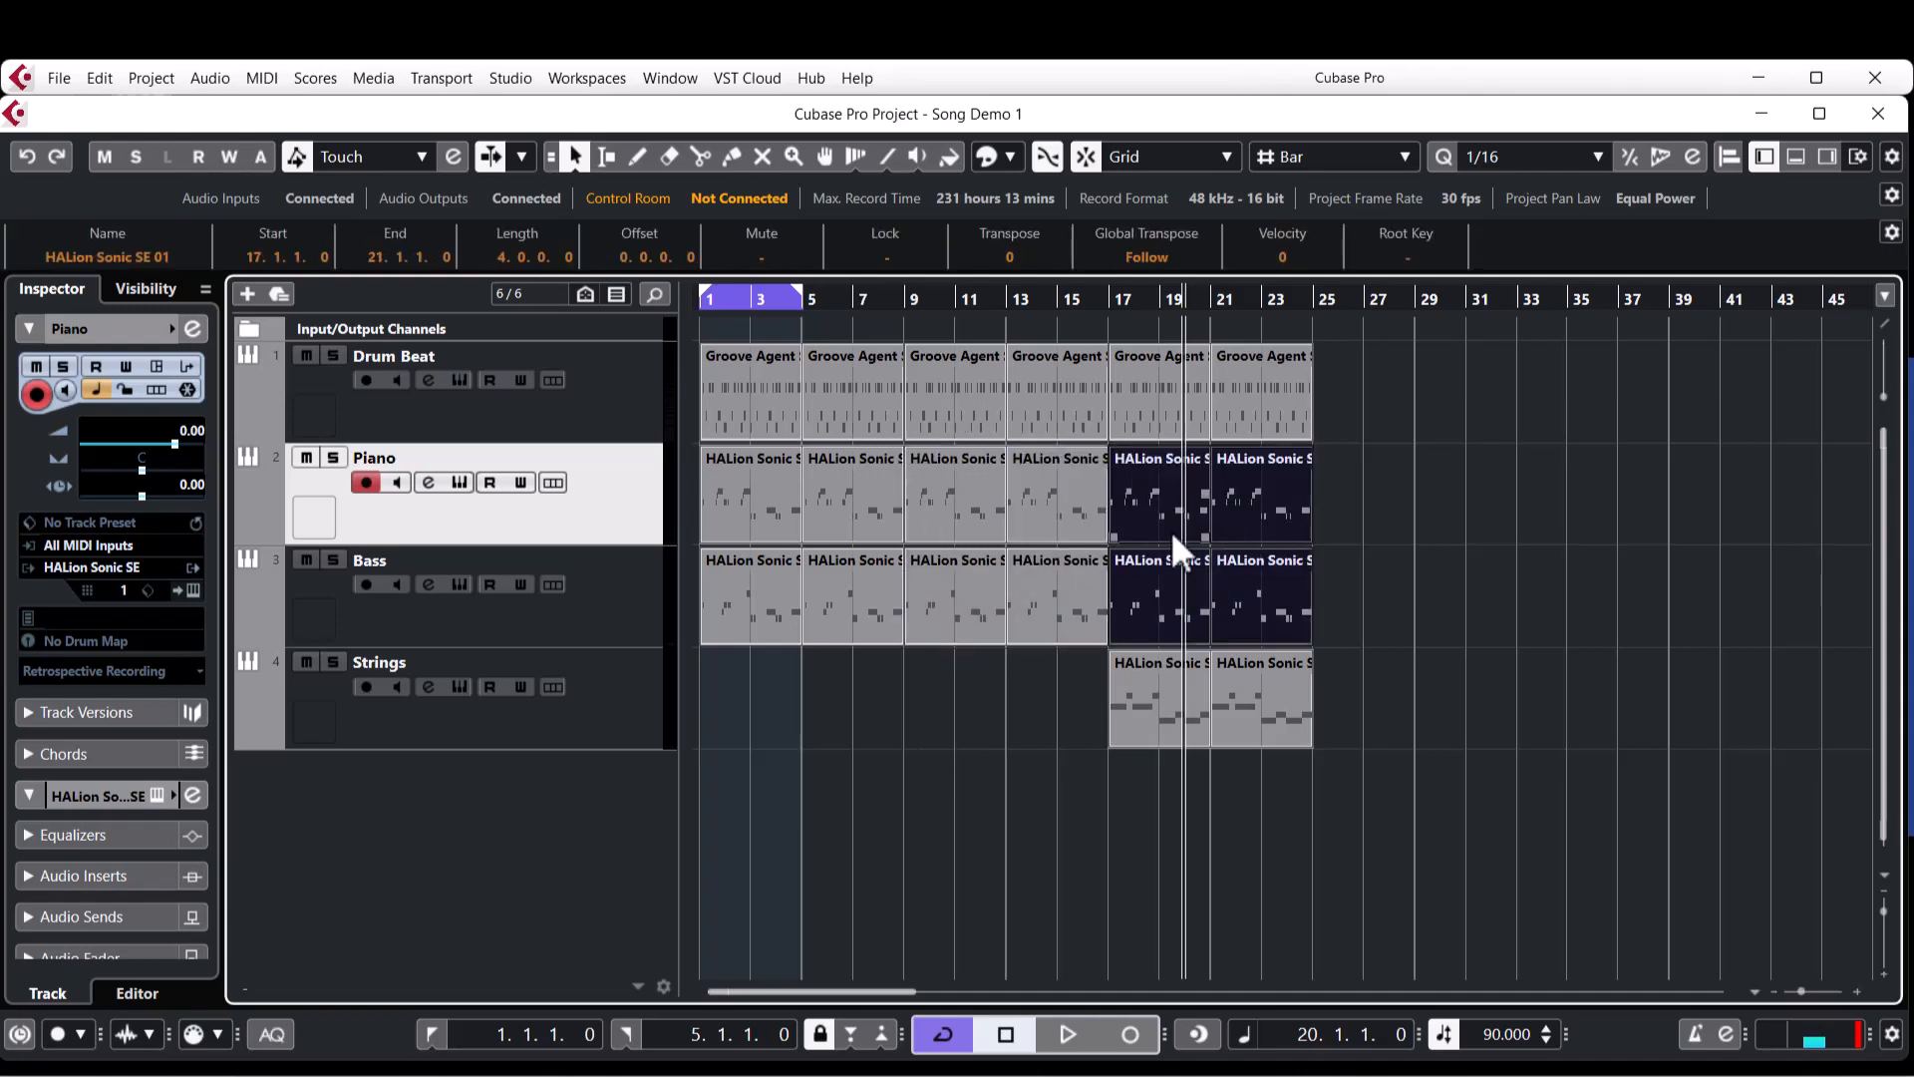
pyautogui.click(1079, 300)
pyautogui.press('space')
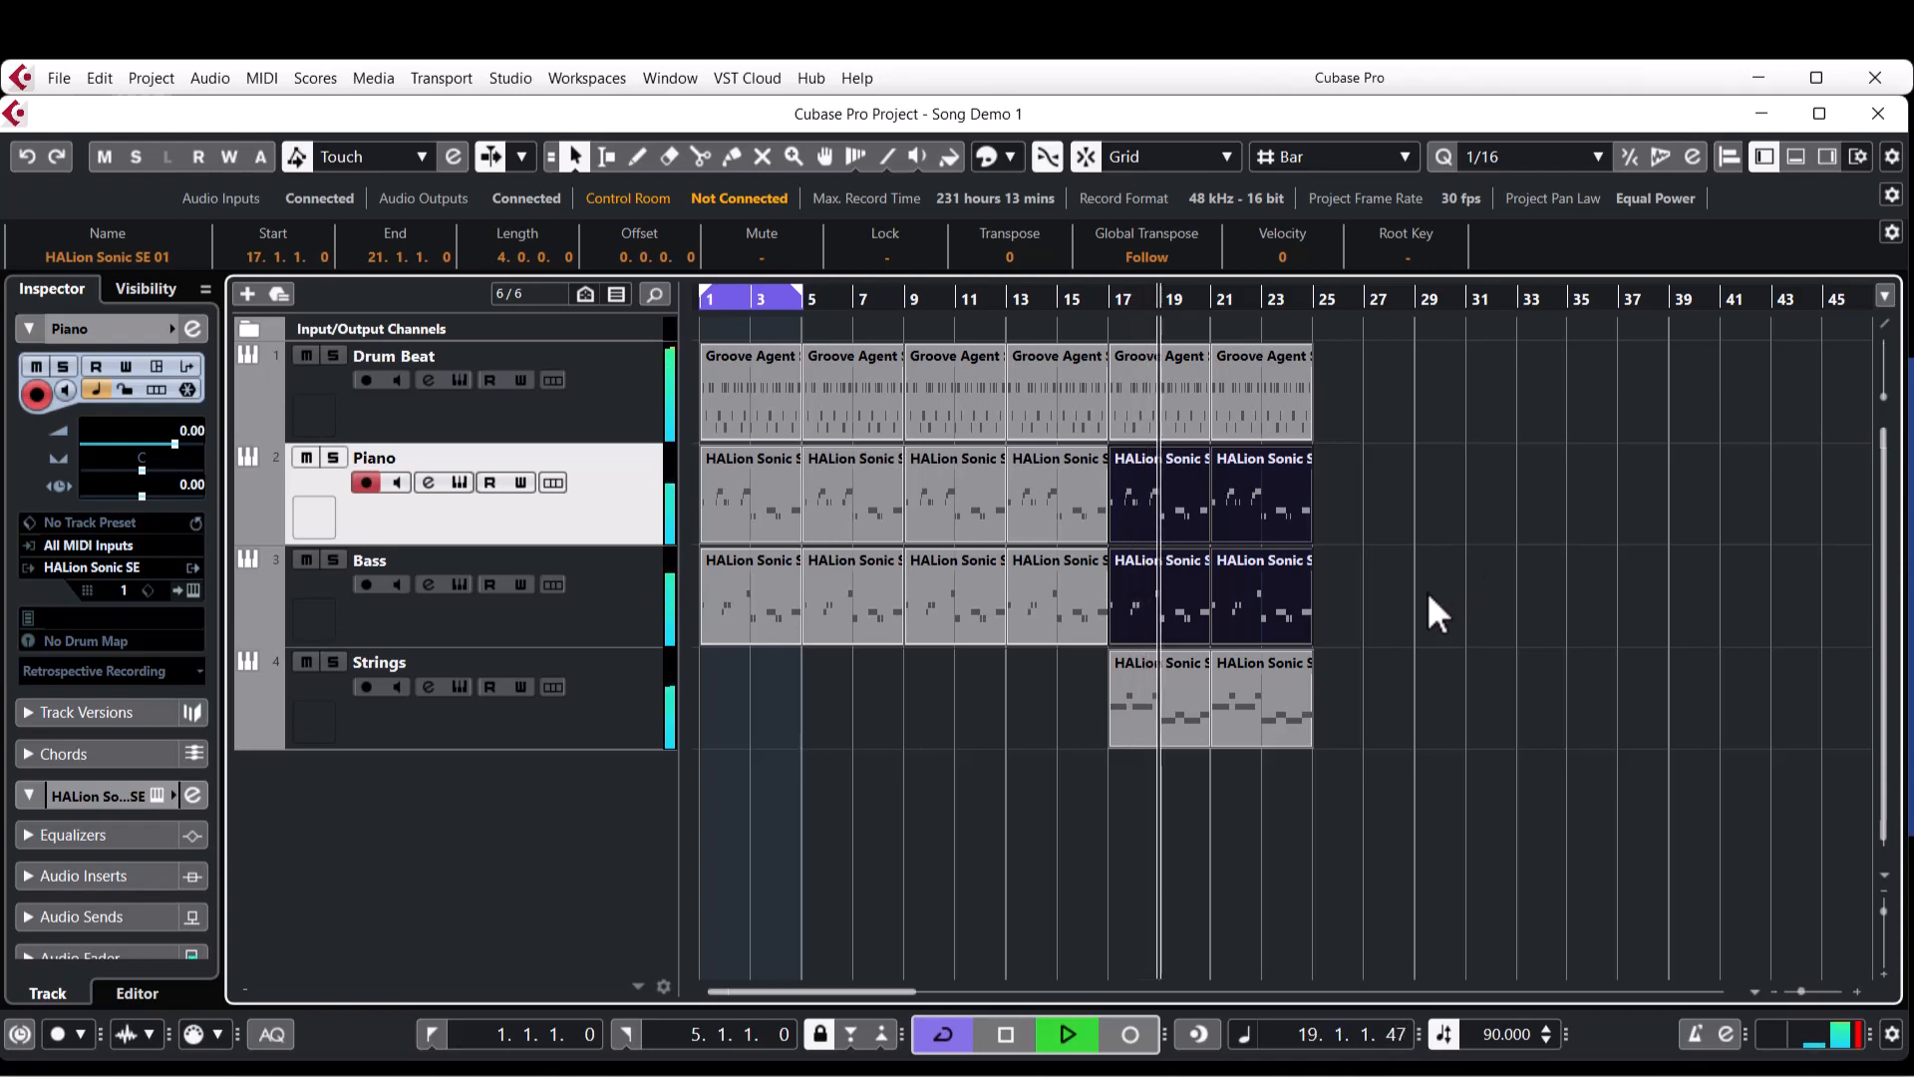
pyautogui.press('space')
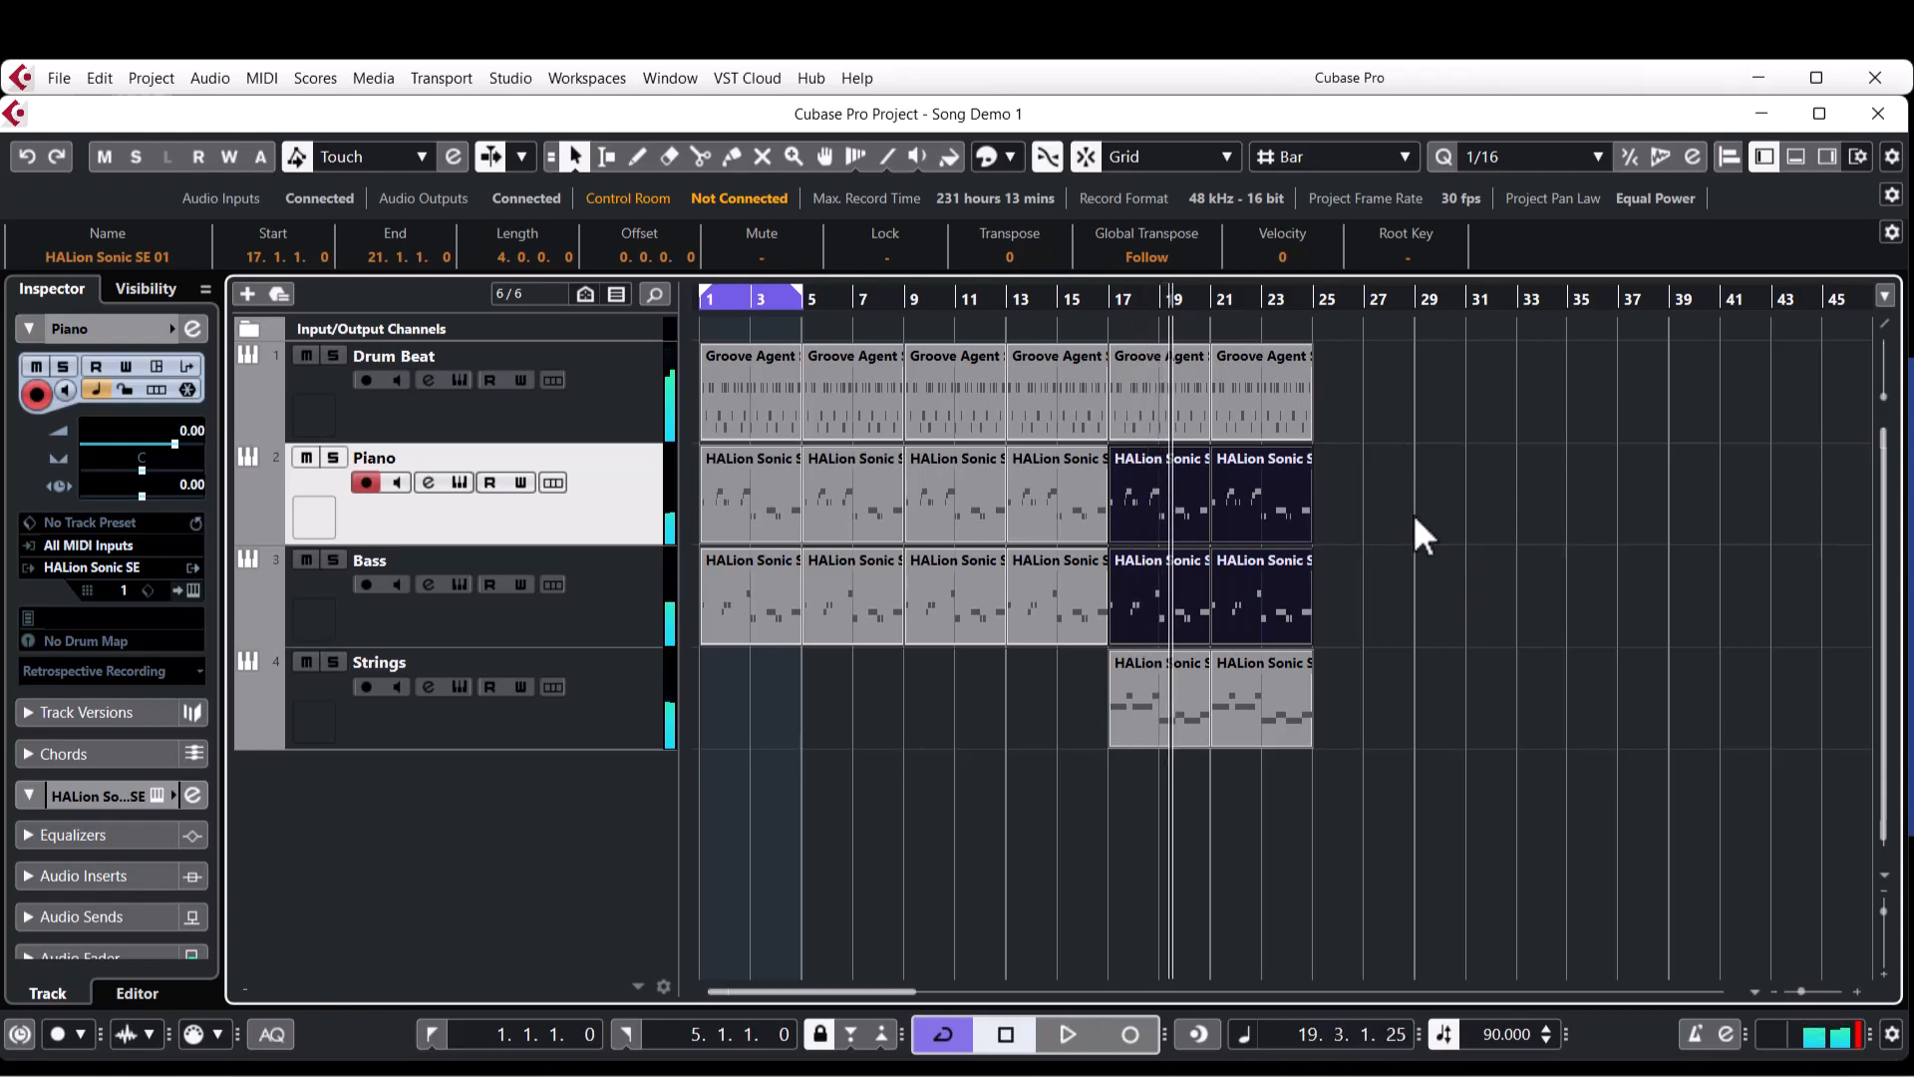
pyautogui.click(1592, 467)
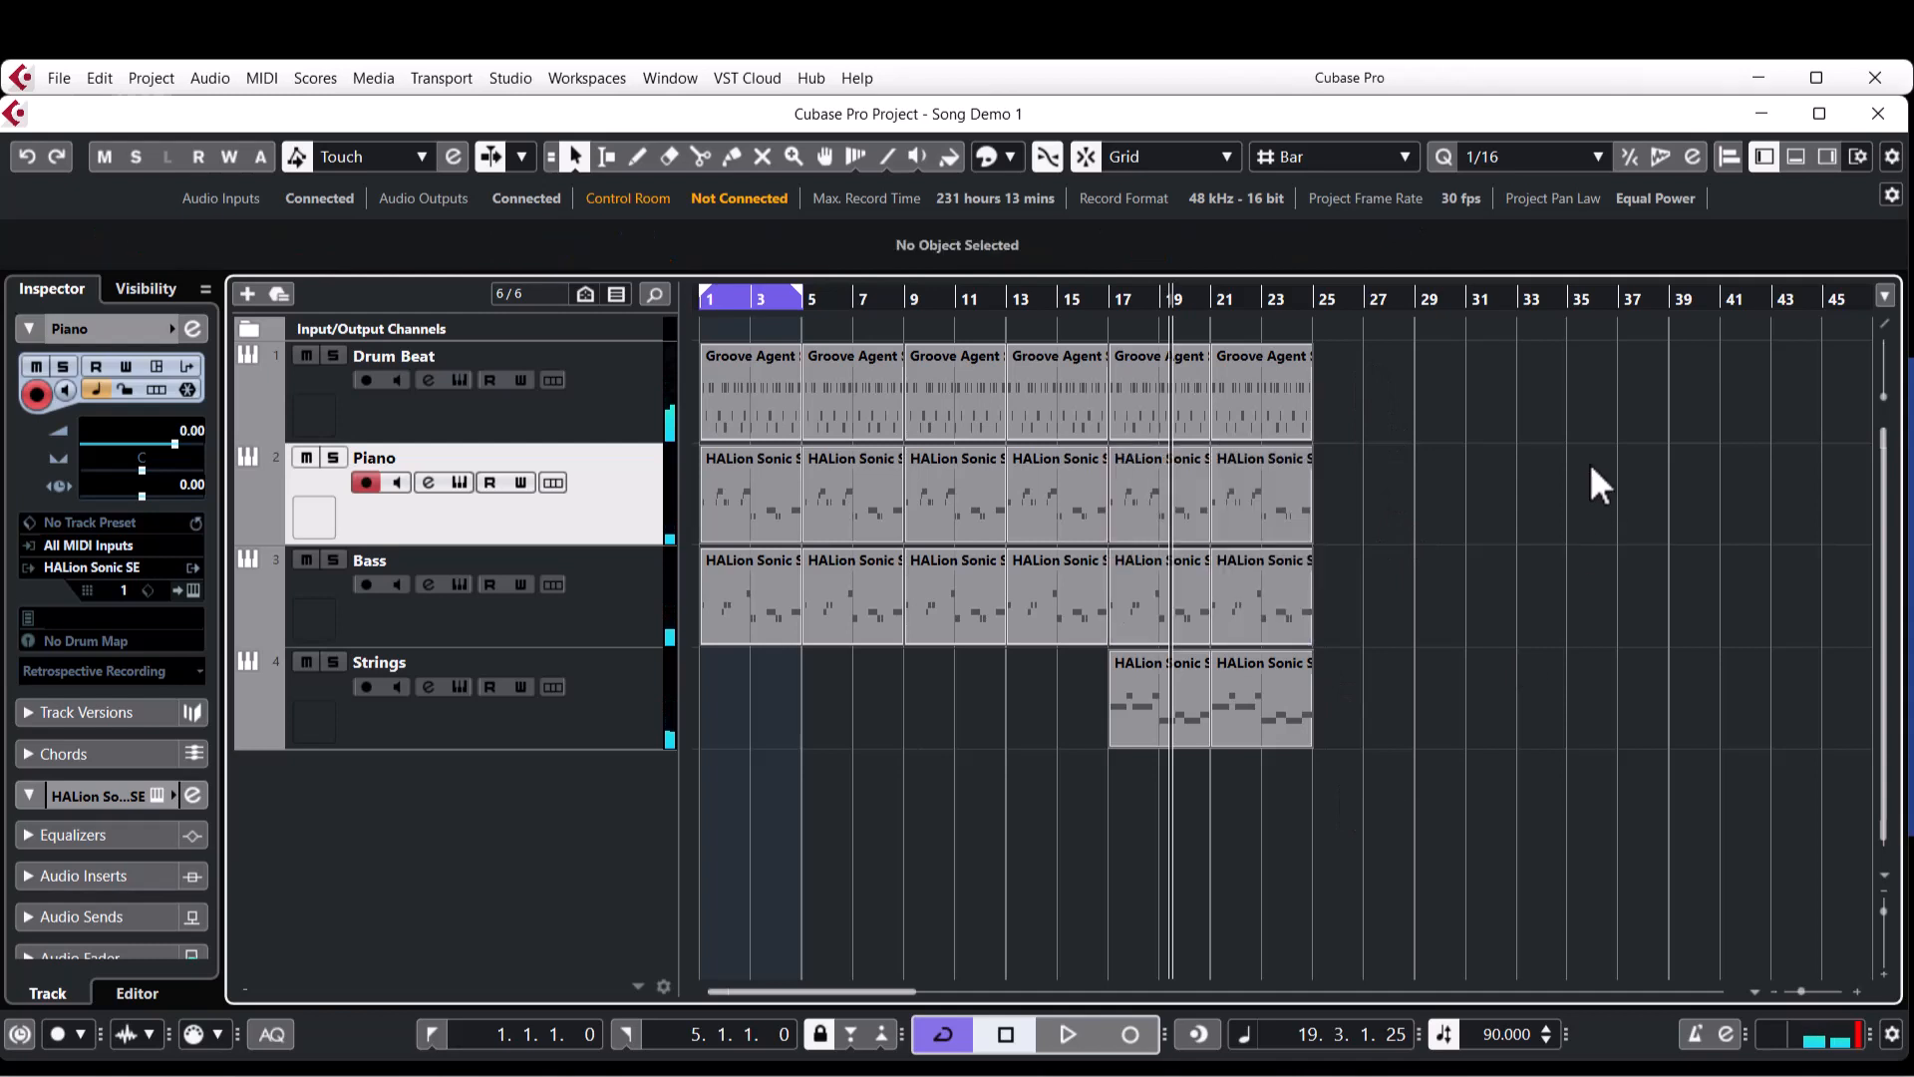
# Colour the parts in bars 1 to 17 yellow and all parts in bars 17 to 25 red.
pyautogui.moveTo(726, 698); pyautogui.dragTo(1064, 385)
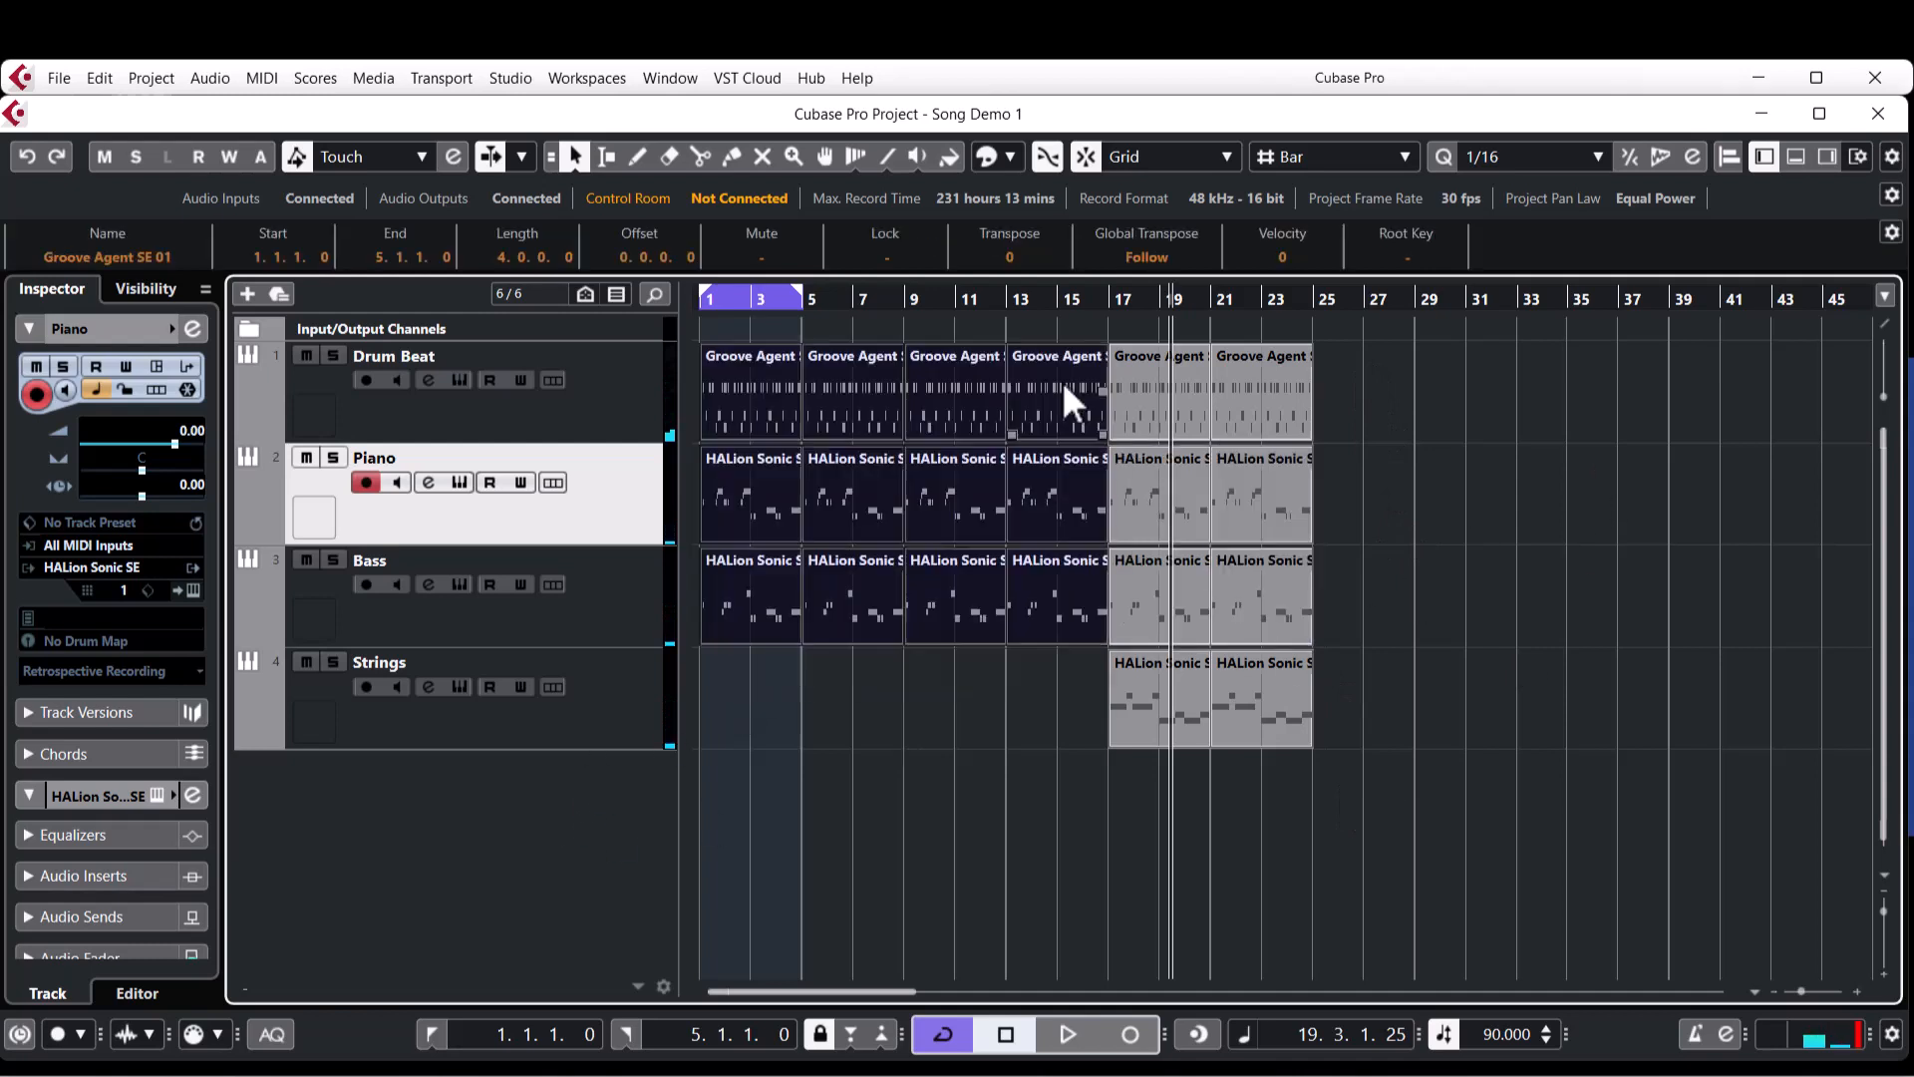
pyautogui.click(1009, 158)
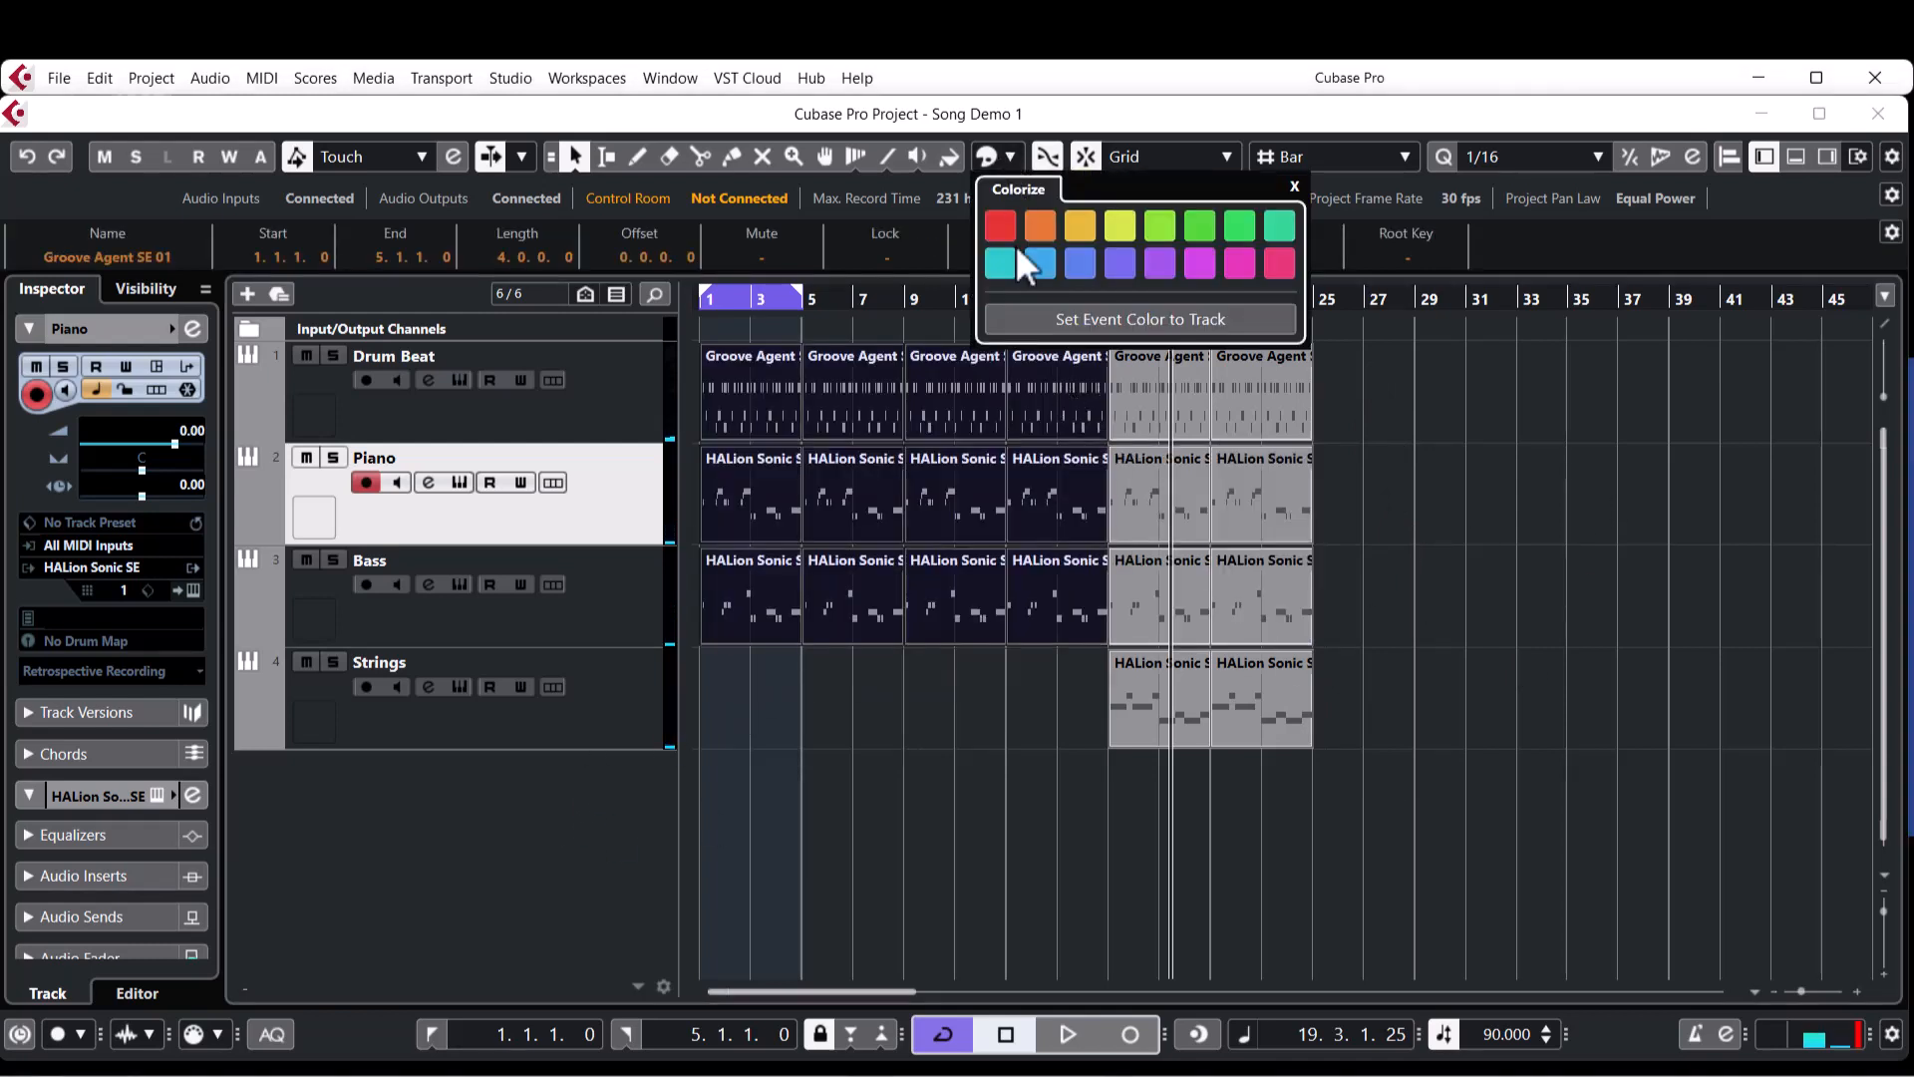
pyautogui.click(1120, 231)
pyautogui.moveTo(1374, 359); pyautogui.dragTo(1147, 818)
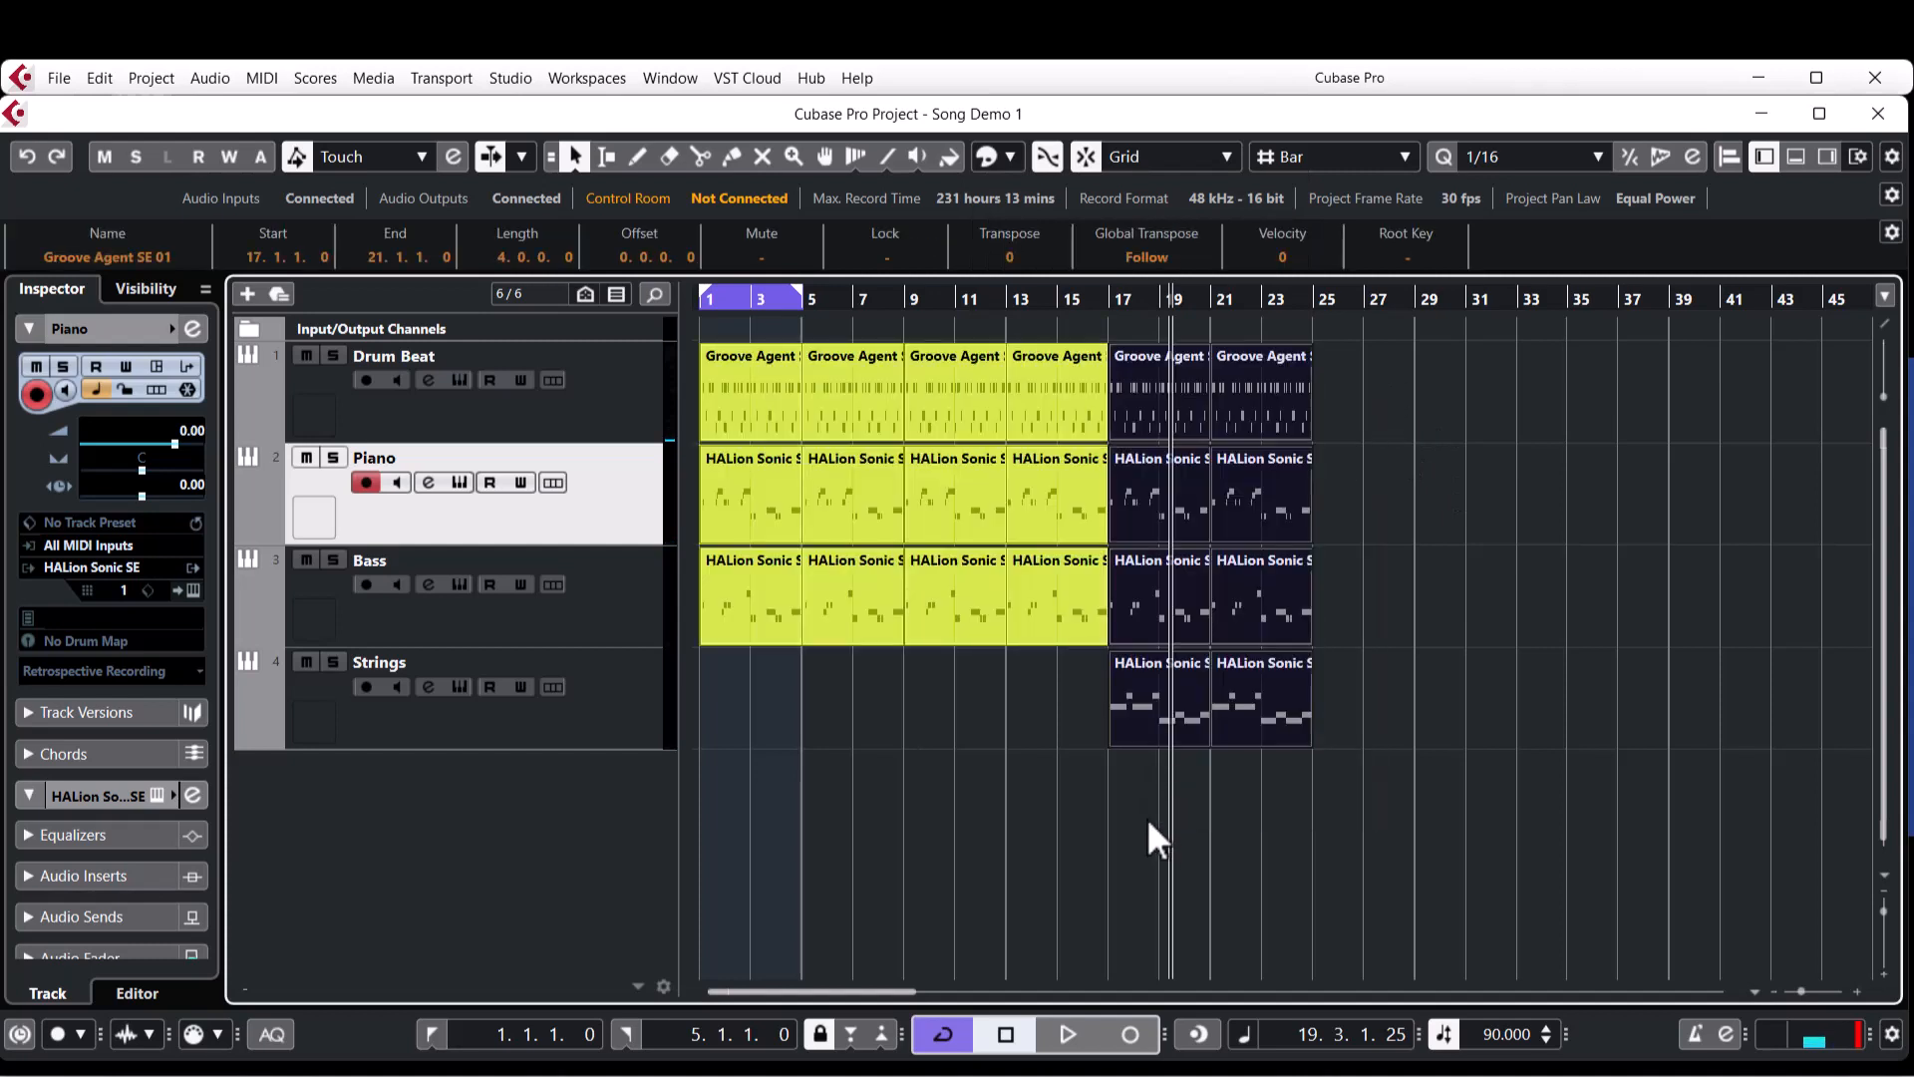
pyautogui.click(1011, 157)
pyautogui.click(998, 226)
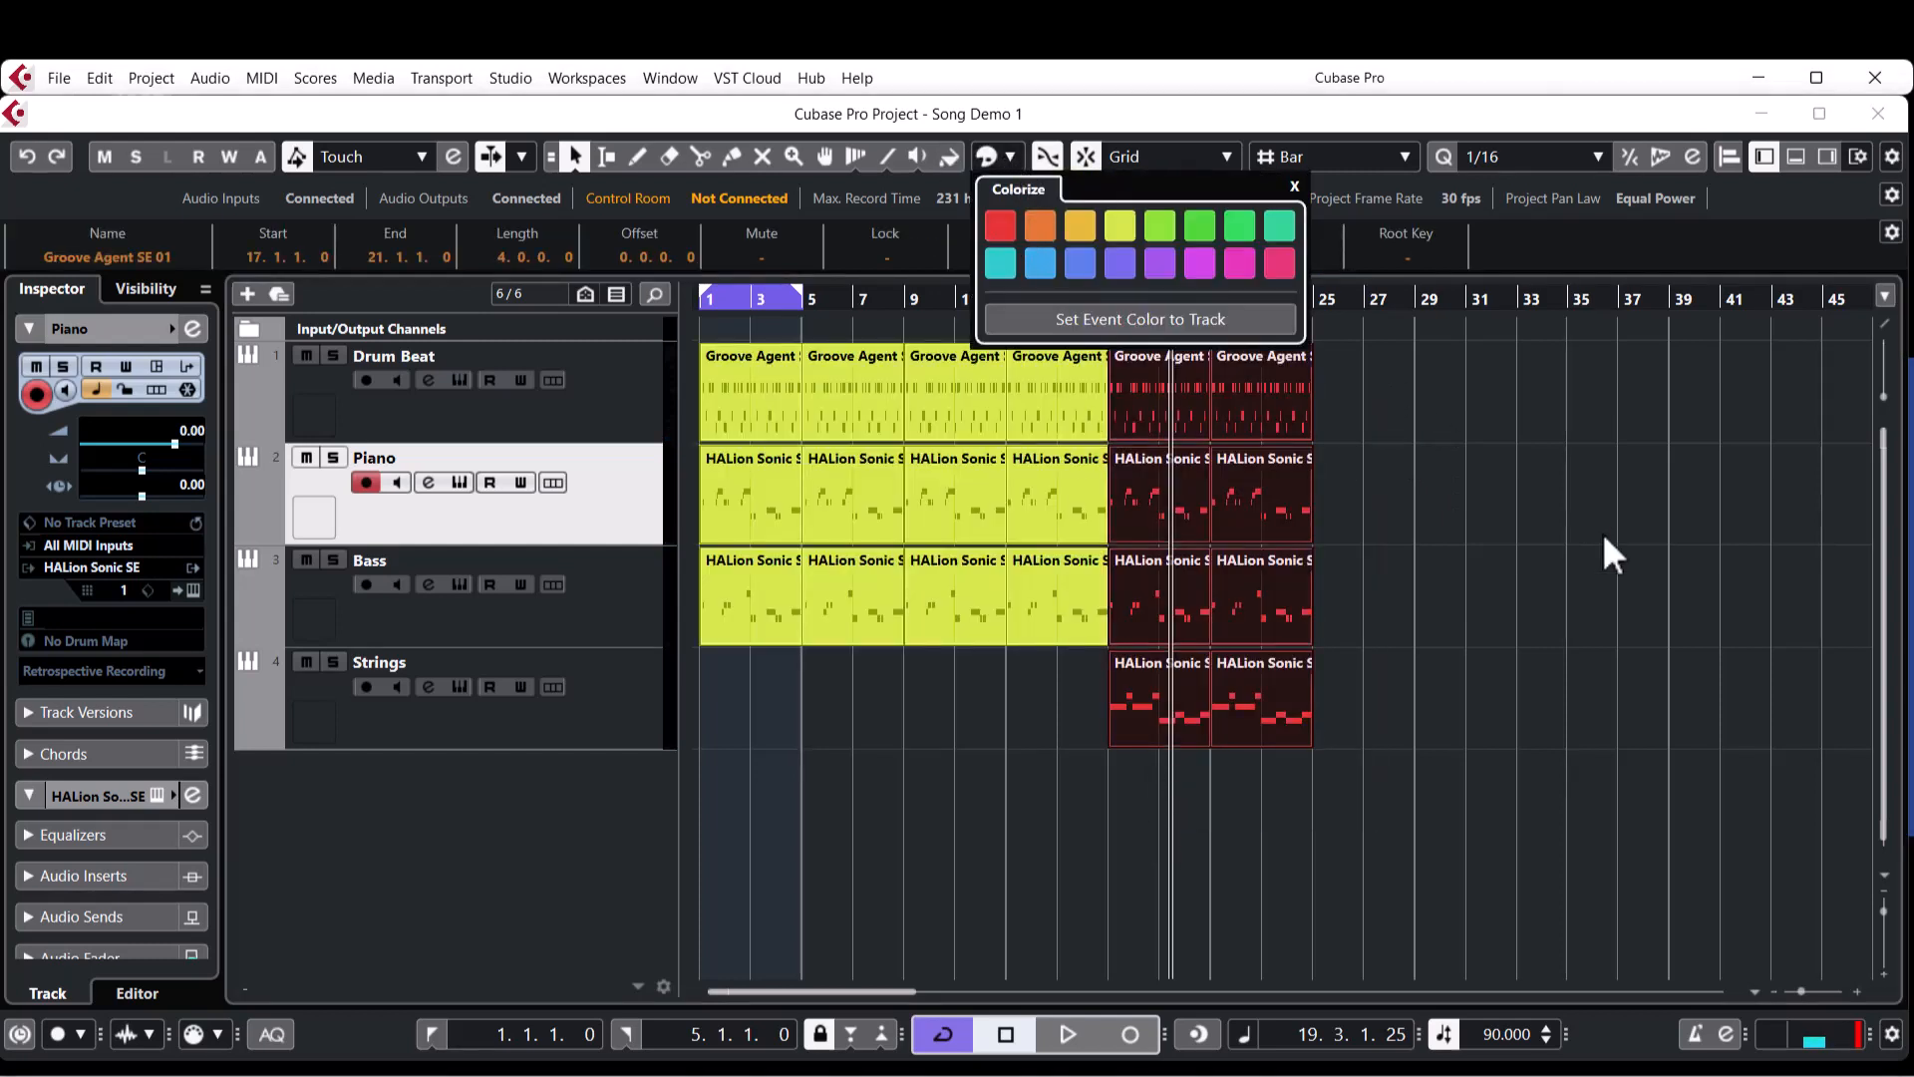
pyautogui.click(1454, 521)
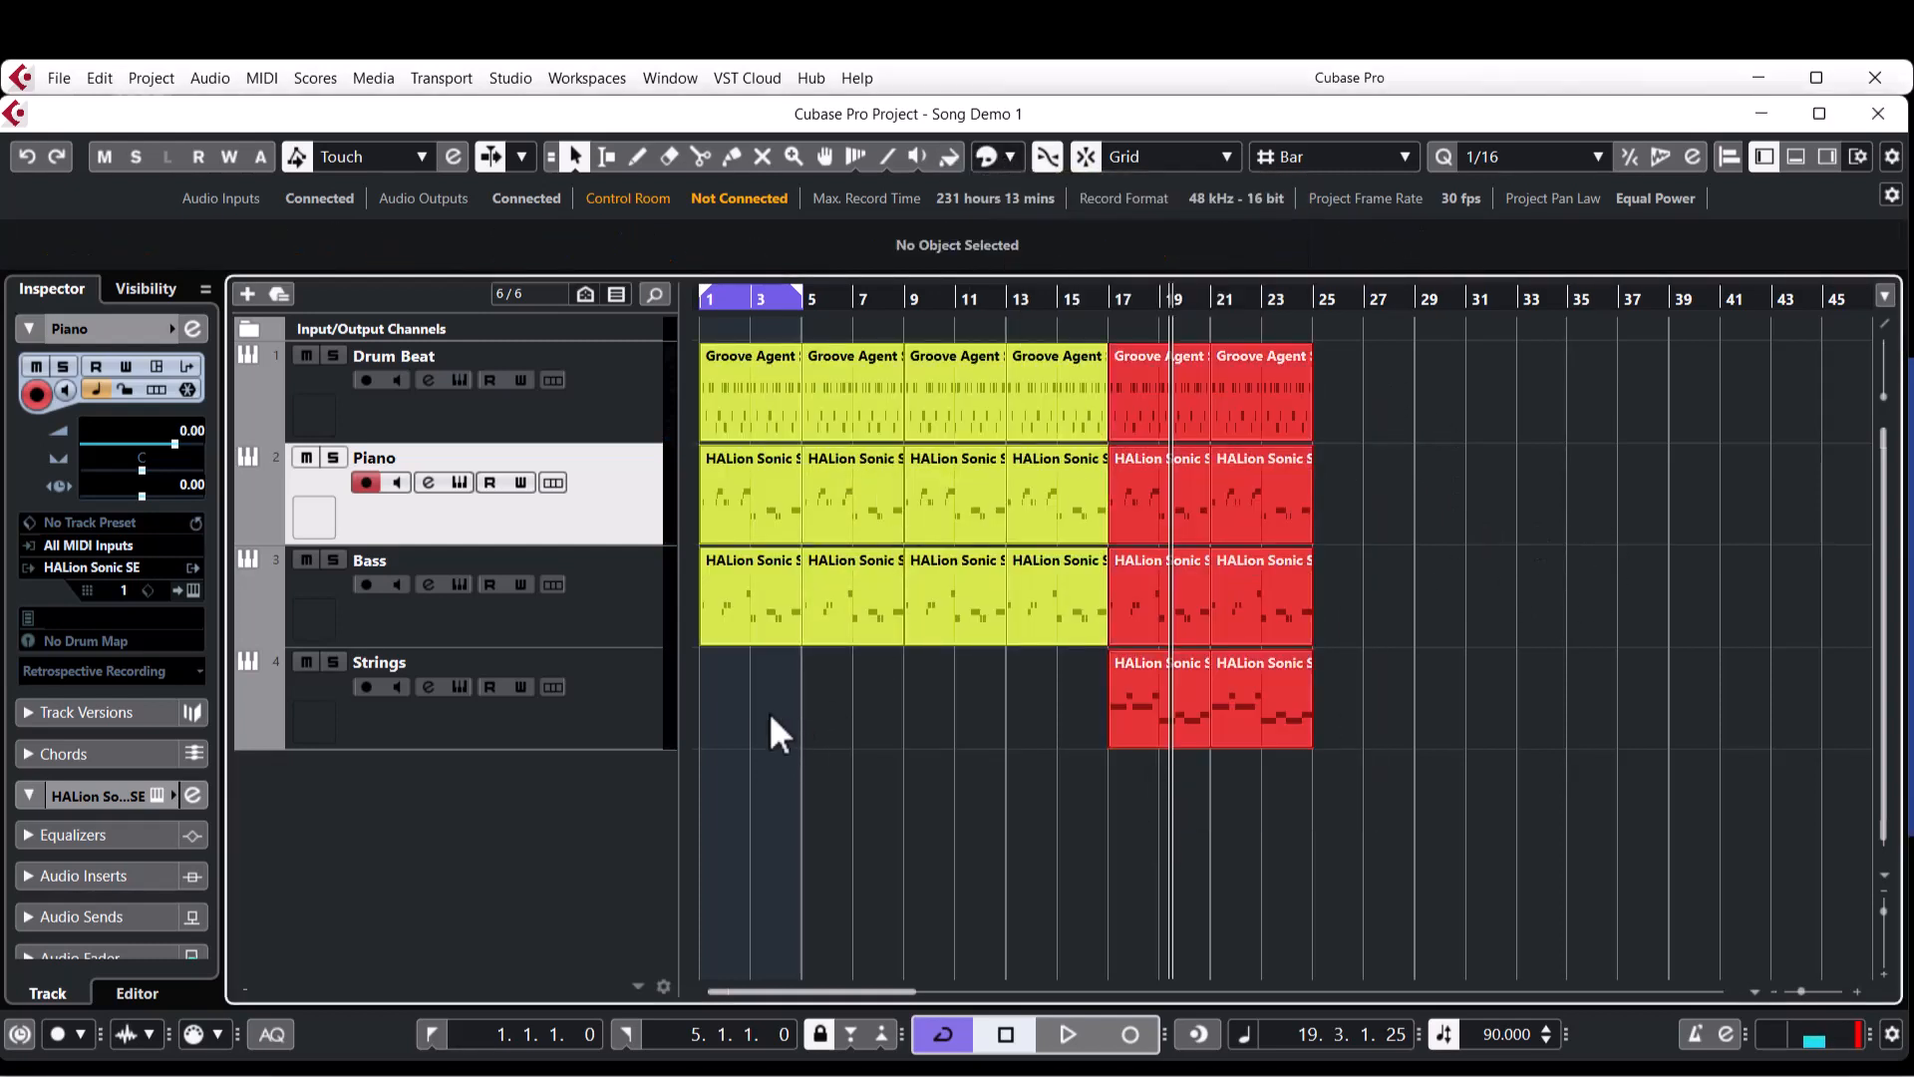
# Copy the yellow section to bars 25 to 41 and the red section, including strings, to bars 41 to 49.
pyautogui.moveTo(748, 698); pyautogui.dragTo(1092, 414)
pyautogui.moveTo(1365, 369); pyautogui.dragTo(1181, 811)
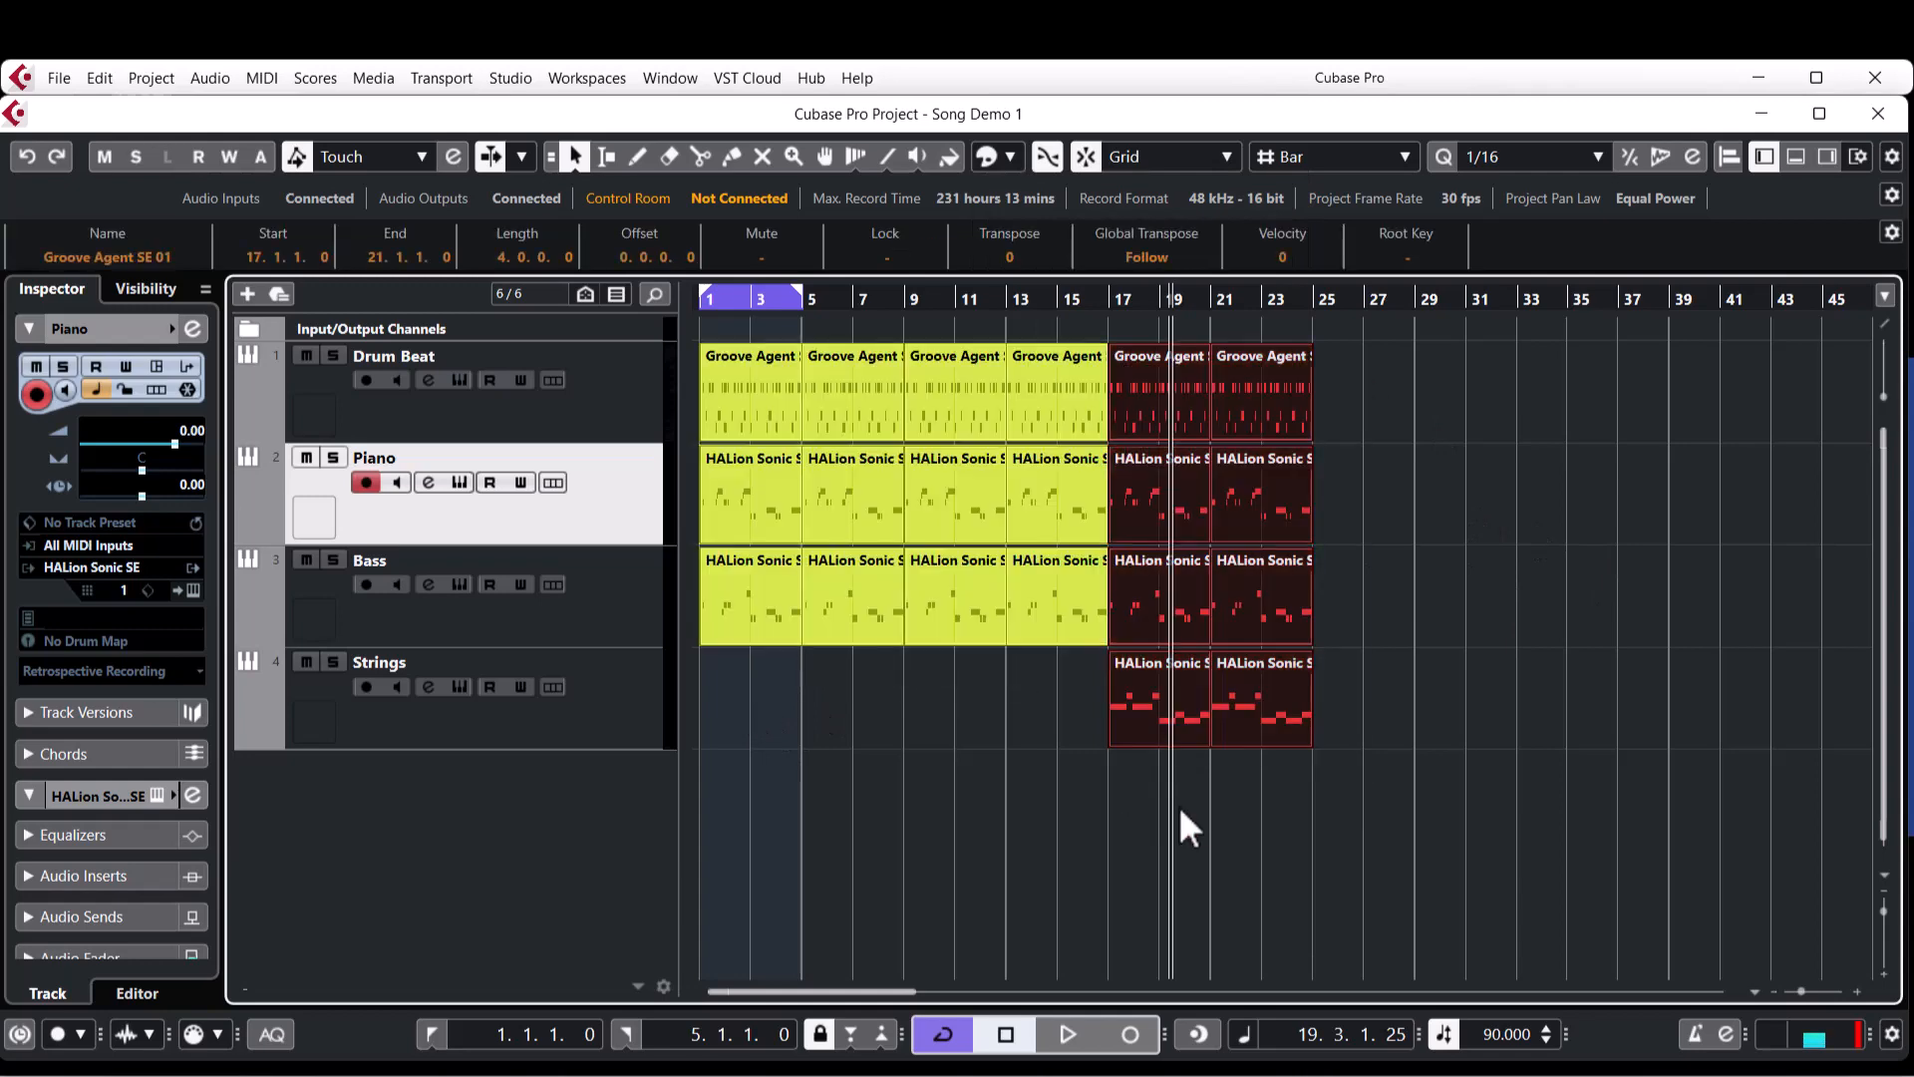
pyautogui.press('g')
pyautogui.moveTo(722, 688); pyautogui.dragTo(889, 369)
pyautogui.moveTo(716, 399); pyautogui.dragTo(1053, 419)
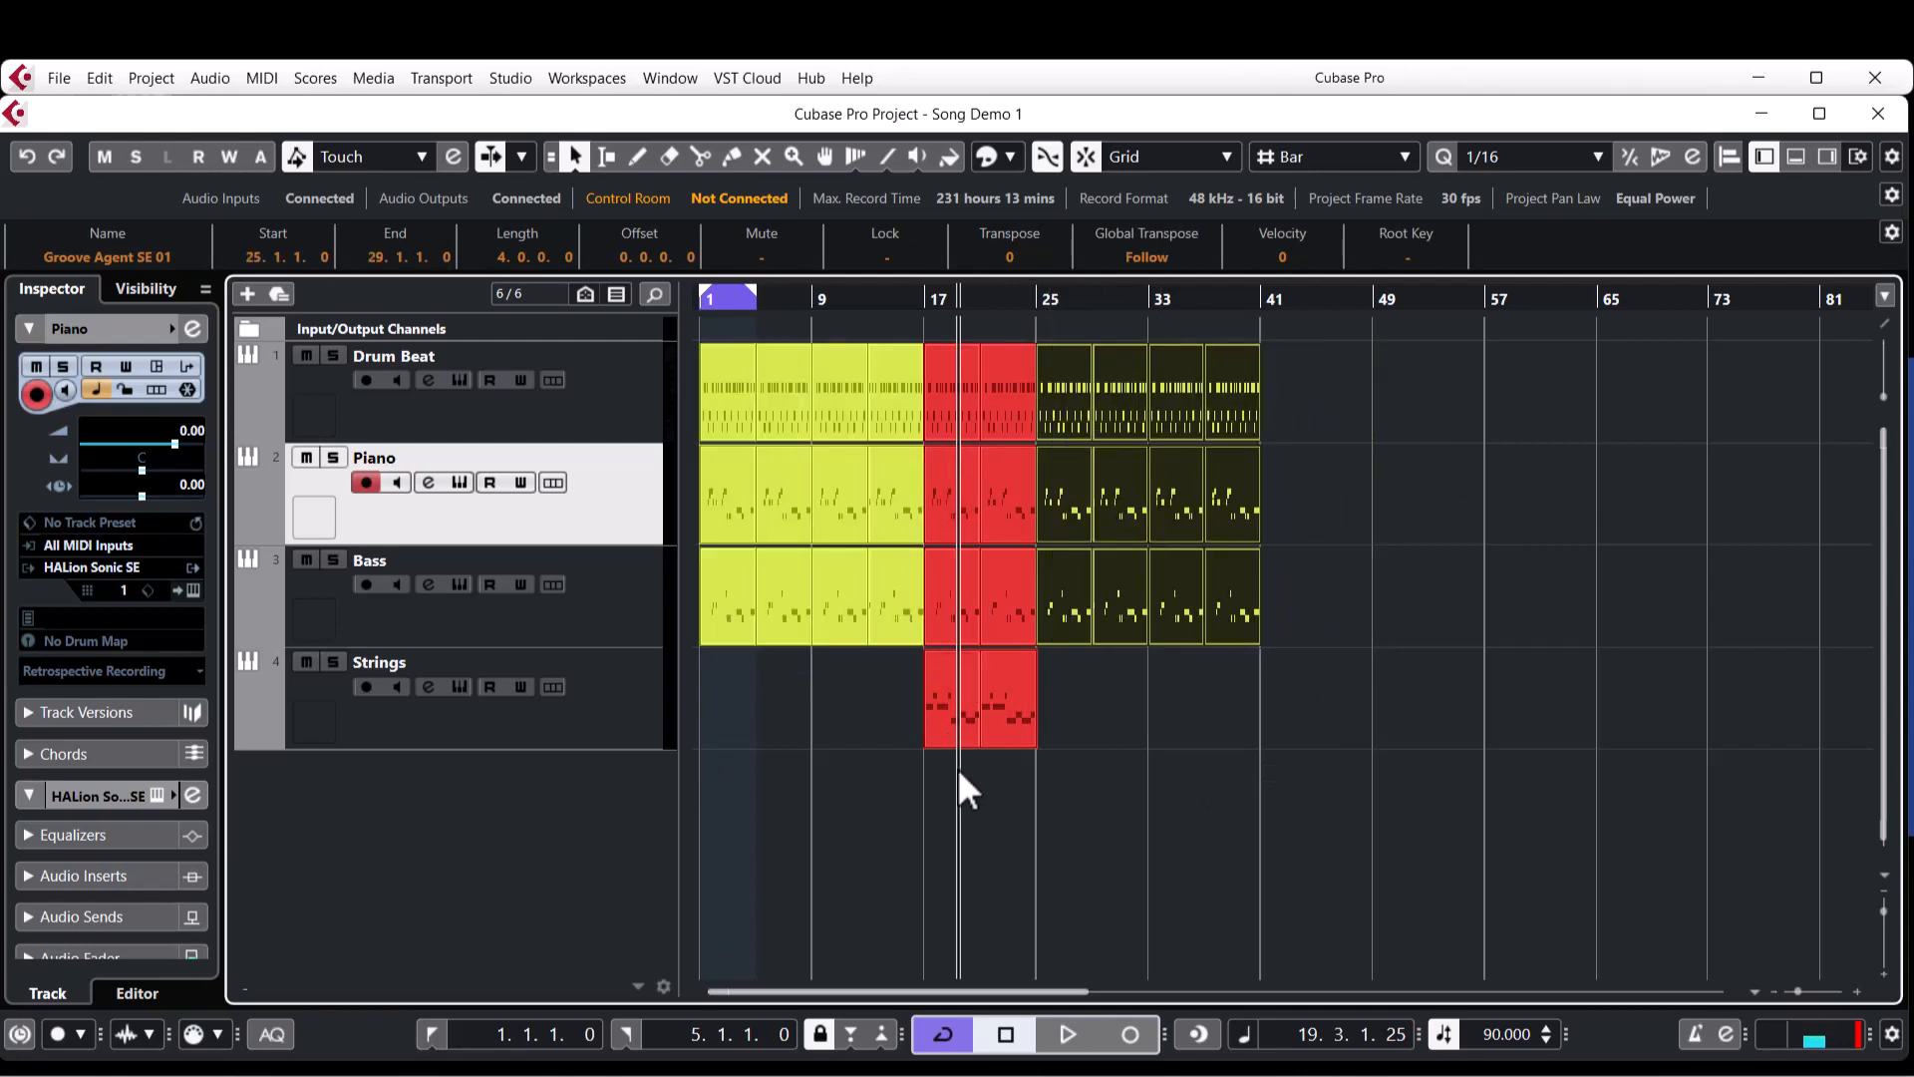
pyautogui.moveTo(959, 770); pyautogui.dragTo(1280, 409)
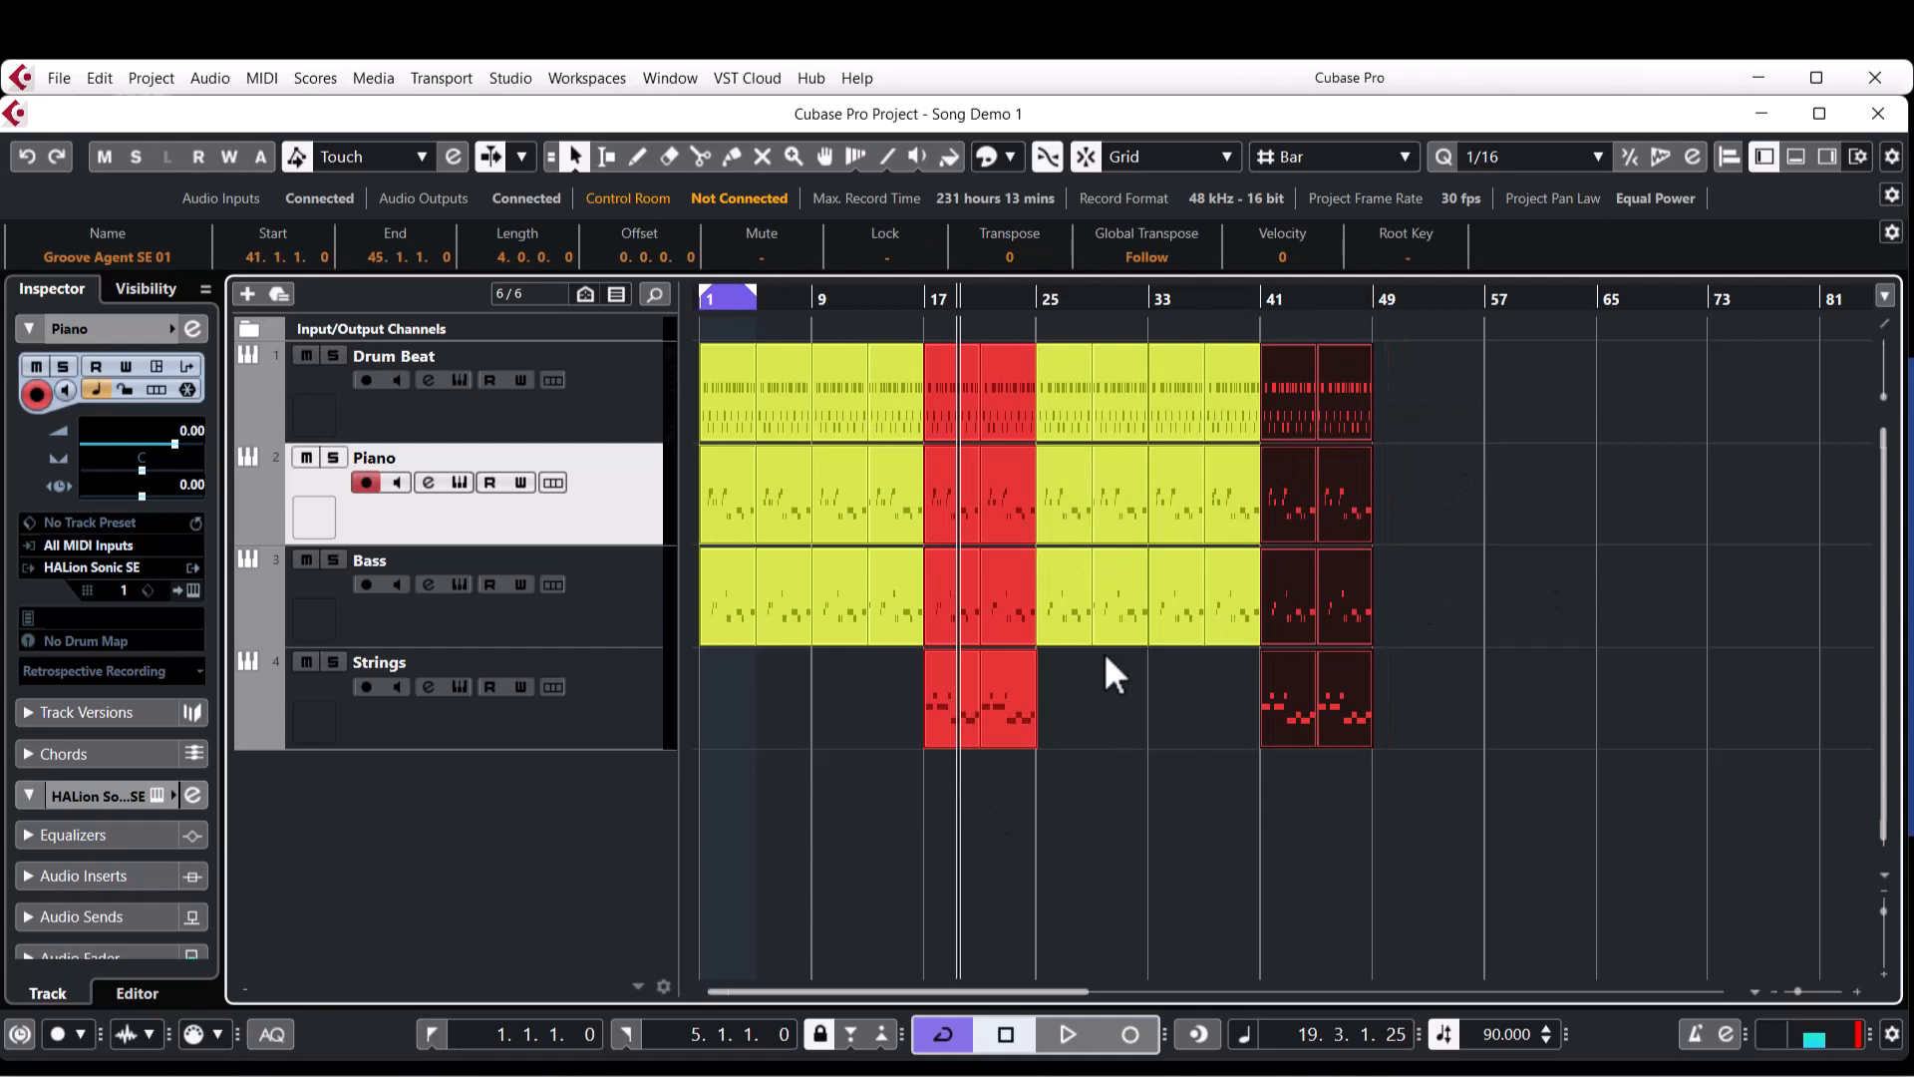
# Copy the yellow section to bar 49 and the red section to bar 65, duplicating the red section once more to end at bar 81.
pyautogui.moveTo(1060, 663); pyautogui.dragTo(1246, 365)
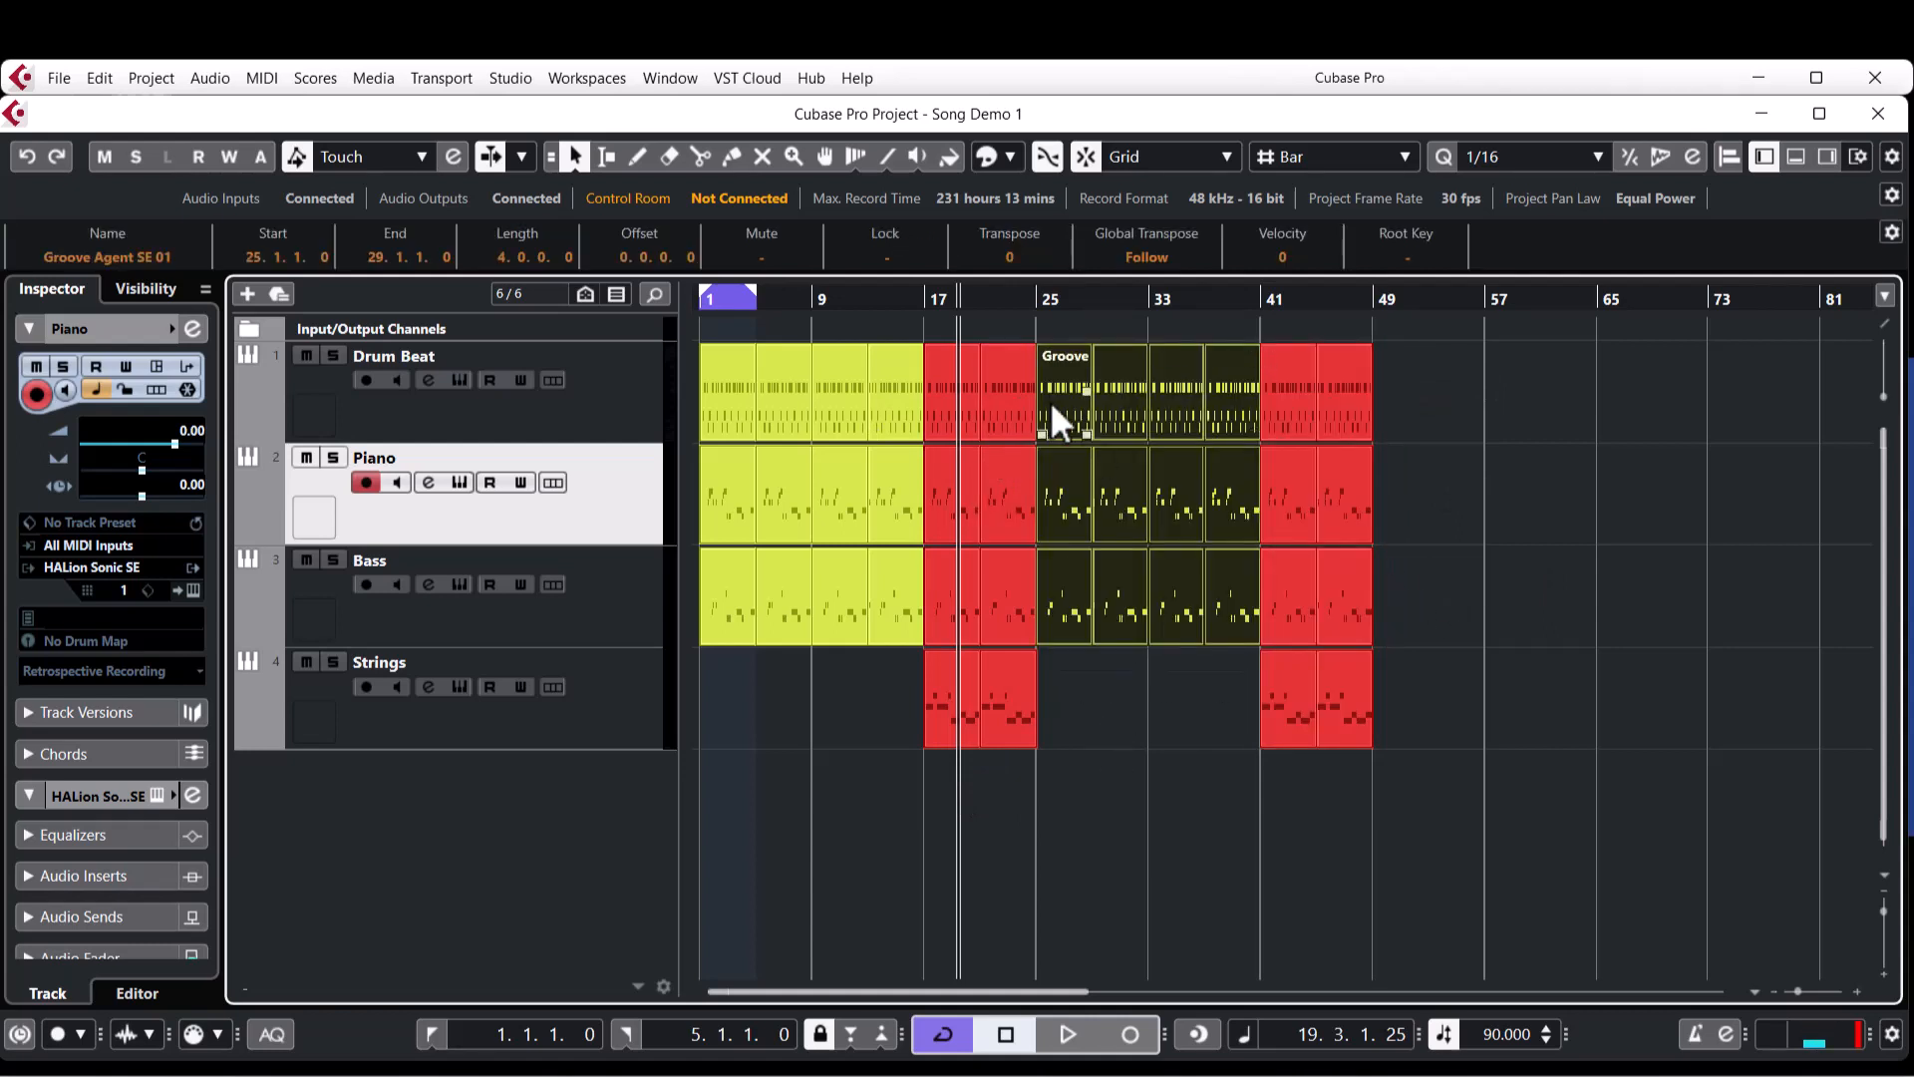
pyautogui.moveTo(1050, 401); pyautogui.dragTo(1392, 412)
pyautogui.click(1295, 764)
pyautogui.moveTo(1296, 770); pyautogui.dragTo(1617, 385)
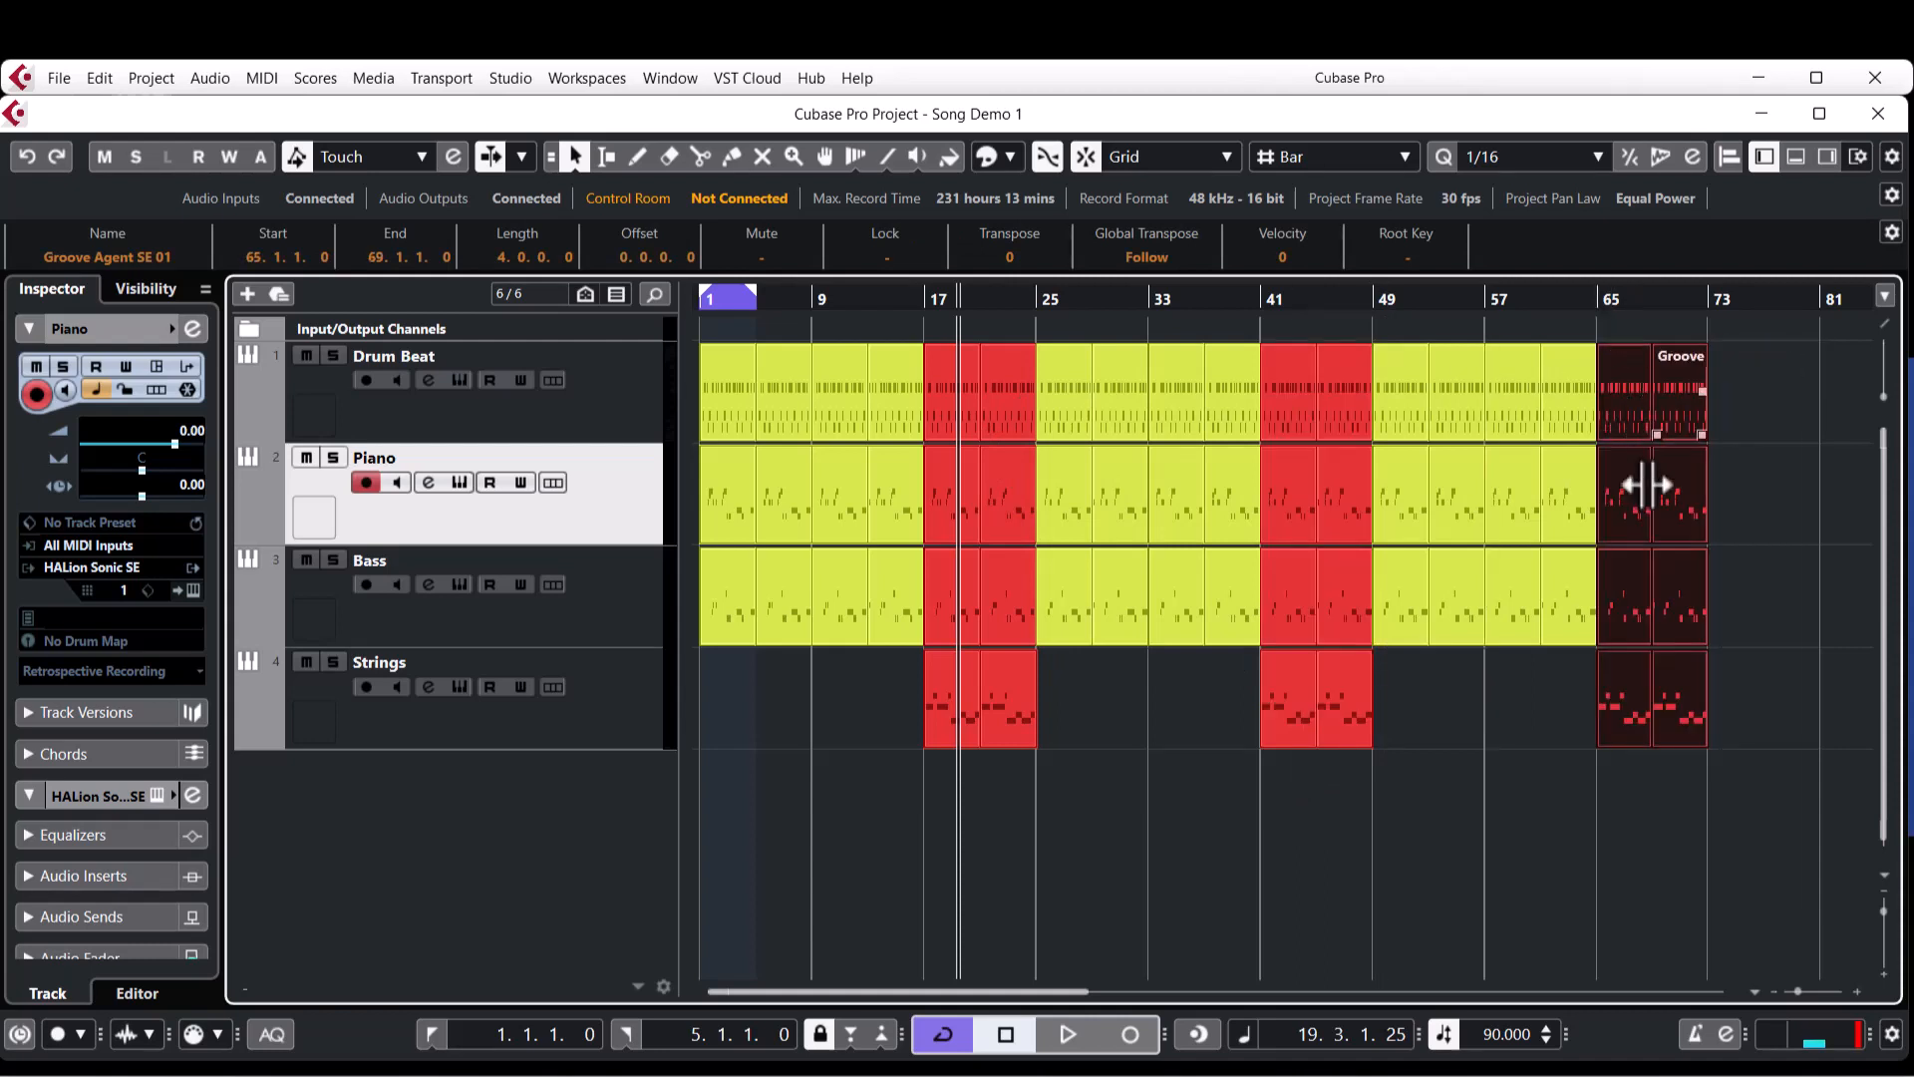
pyautogui.hotkey('ctrl', 'd')
pyautogui.click(1152, 822)
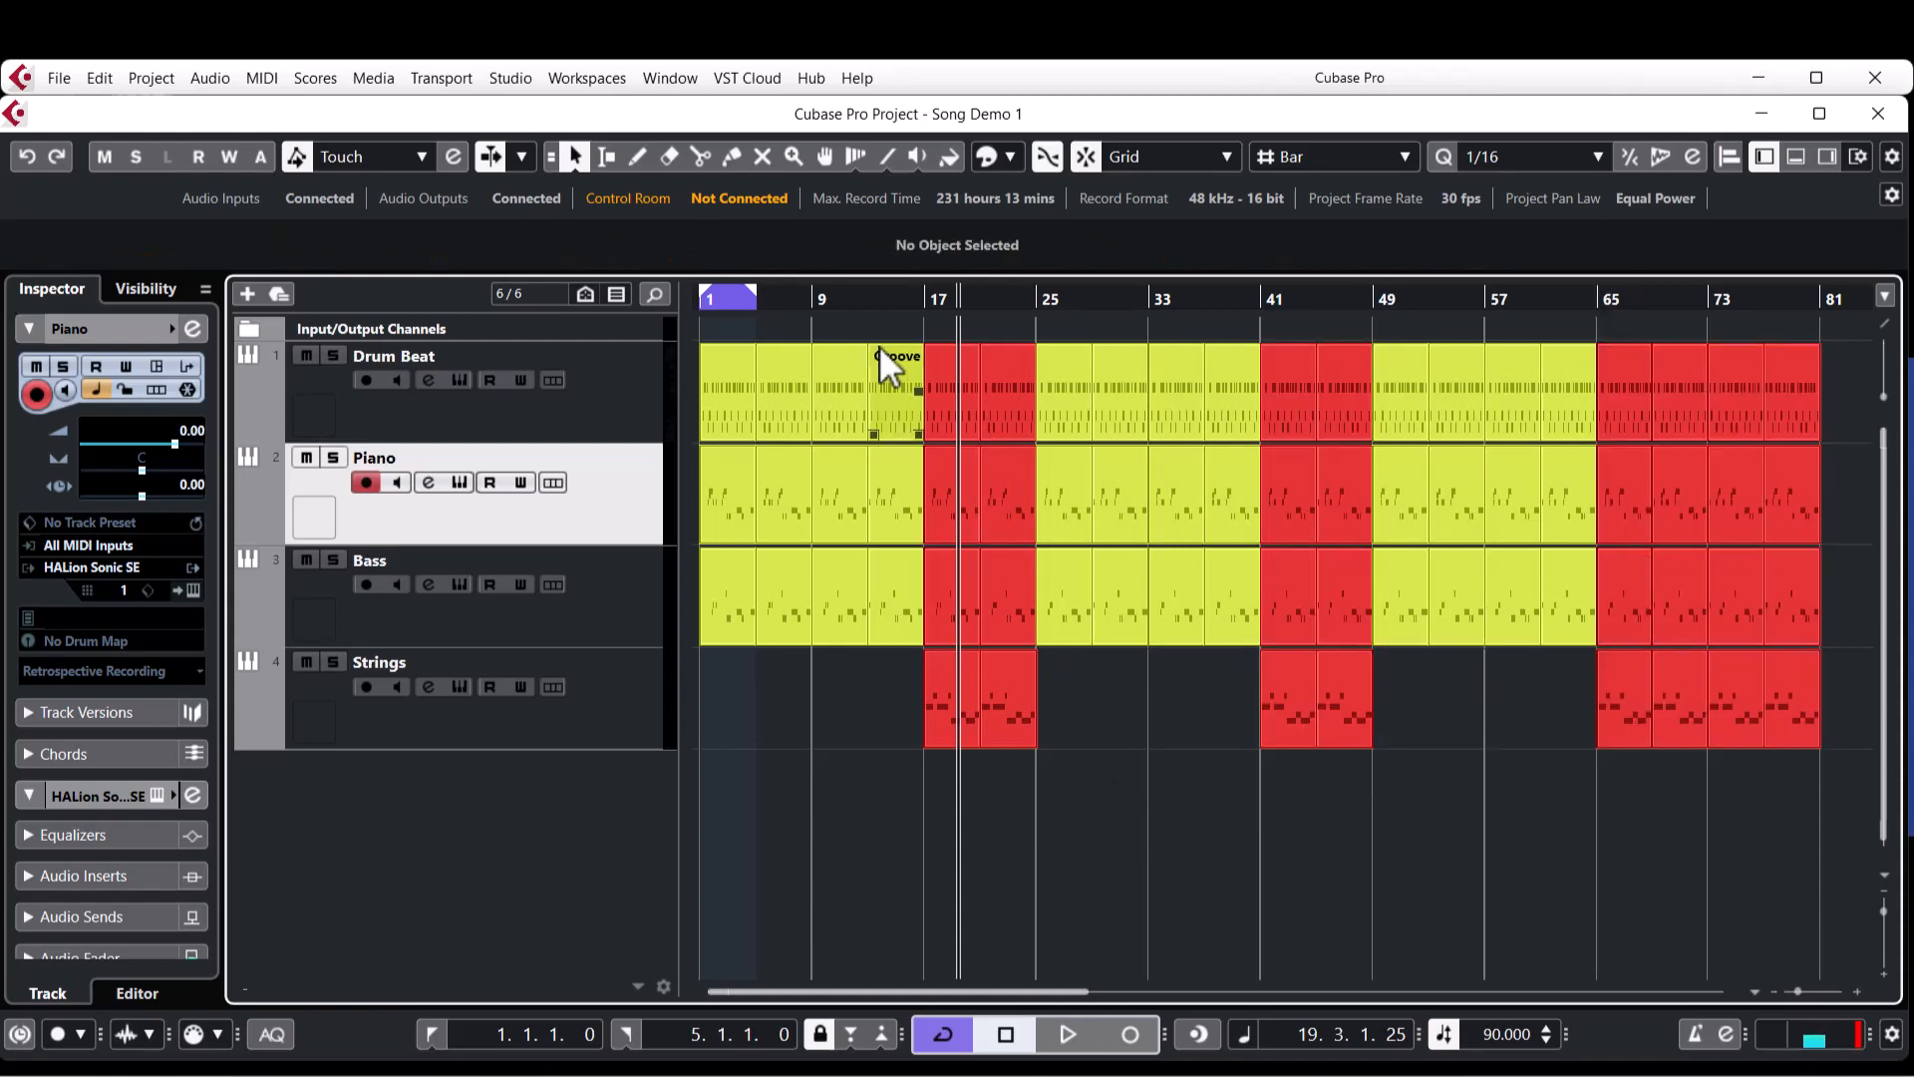
# Extend the cycle range to bar 81, fit the view to the locators and return the cursor to the song start.
pyautogui.moveTo(756, 292); pyautogui.dragTo(1730, 427)
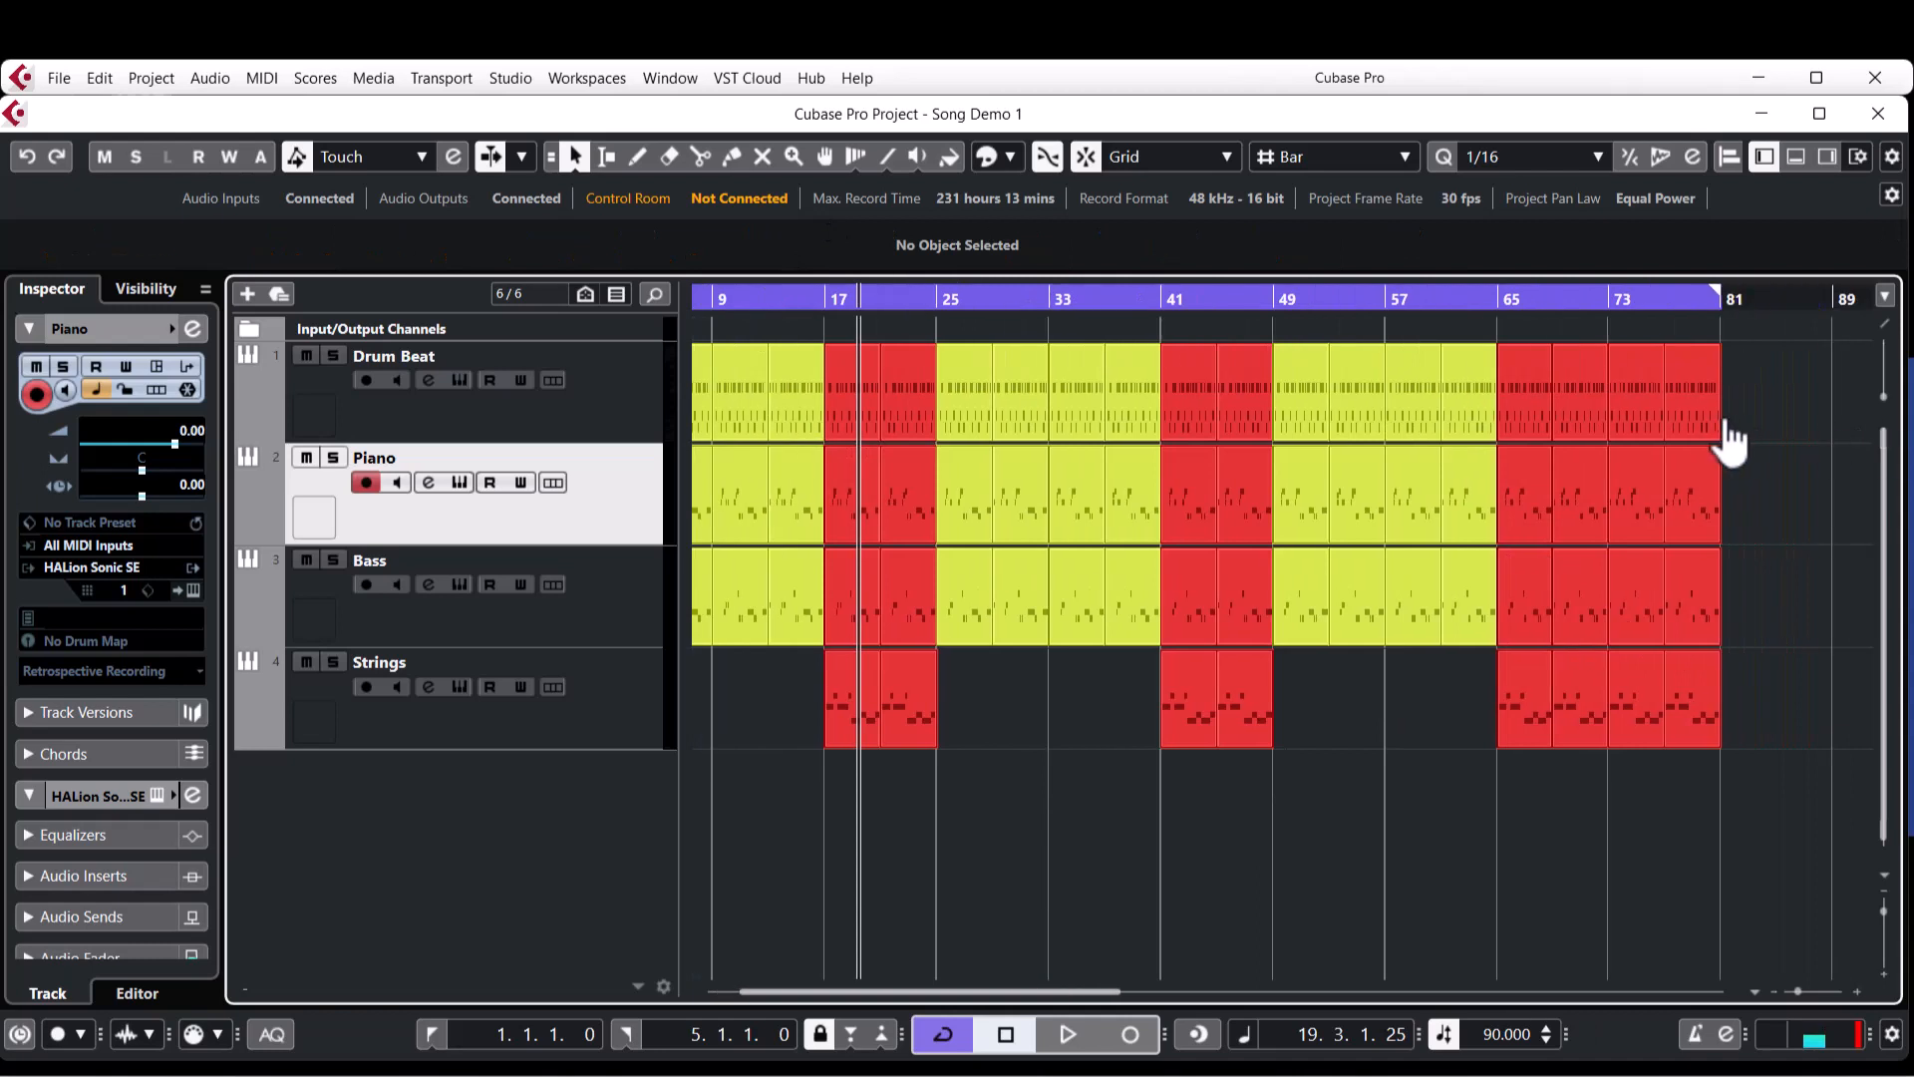
pyautogui.click(1755, 992)
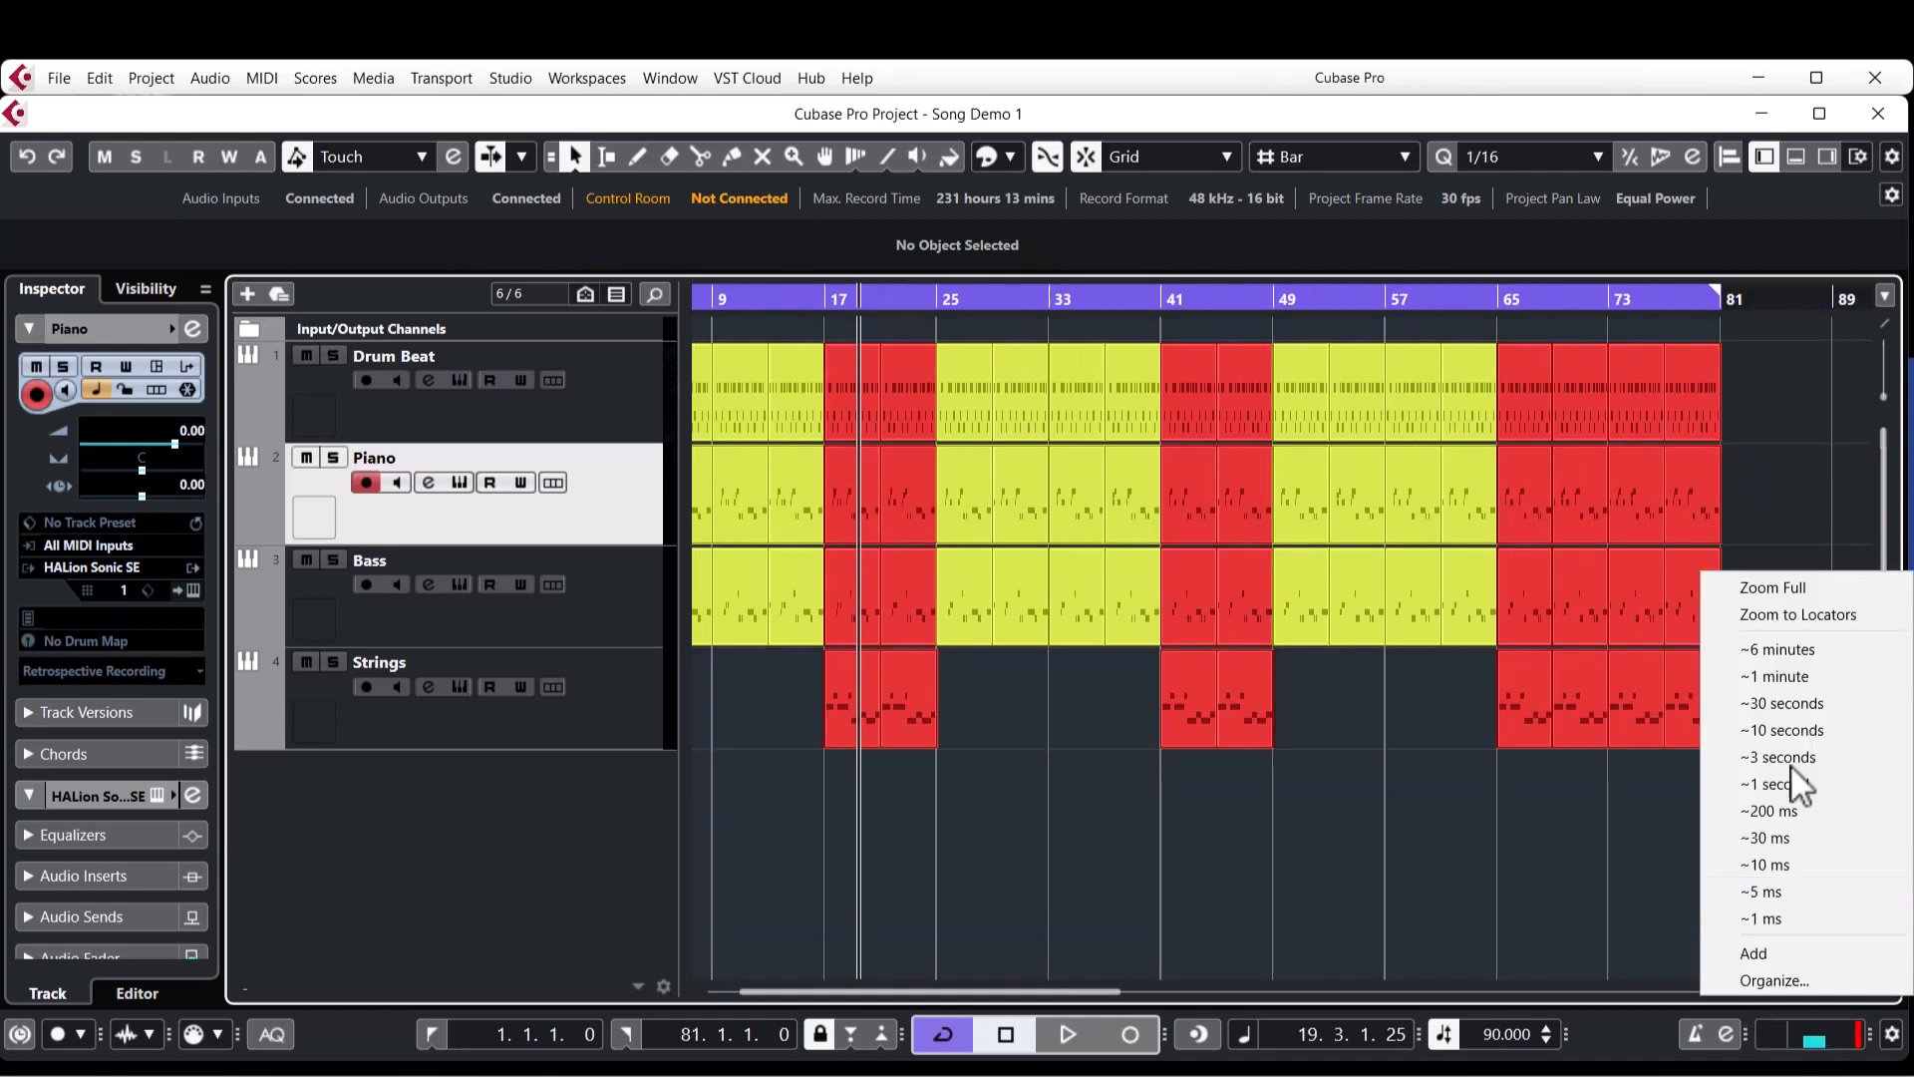
pyautogui.click(1810, 616)
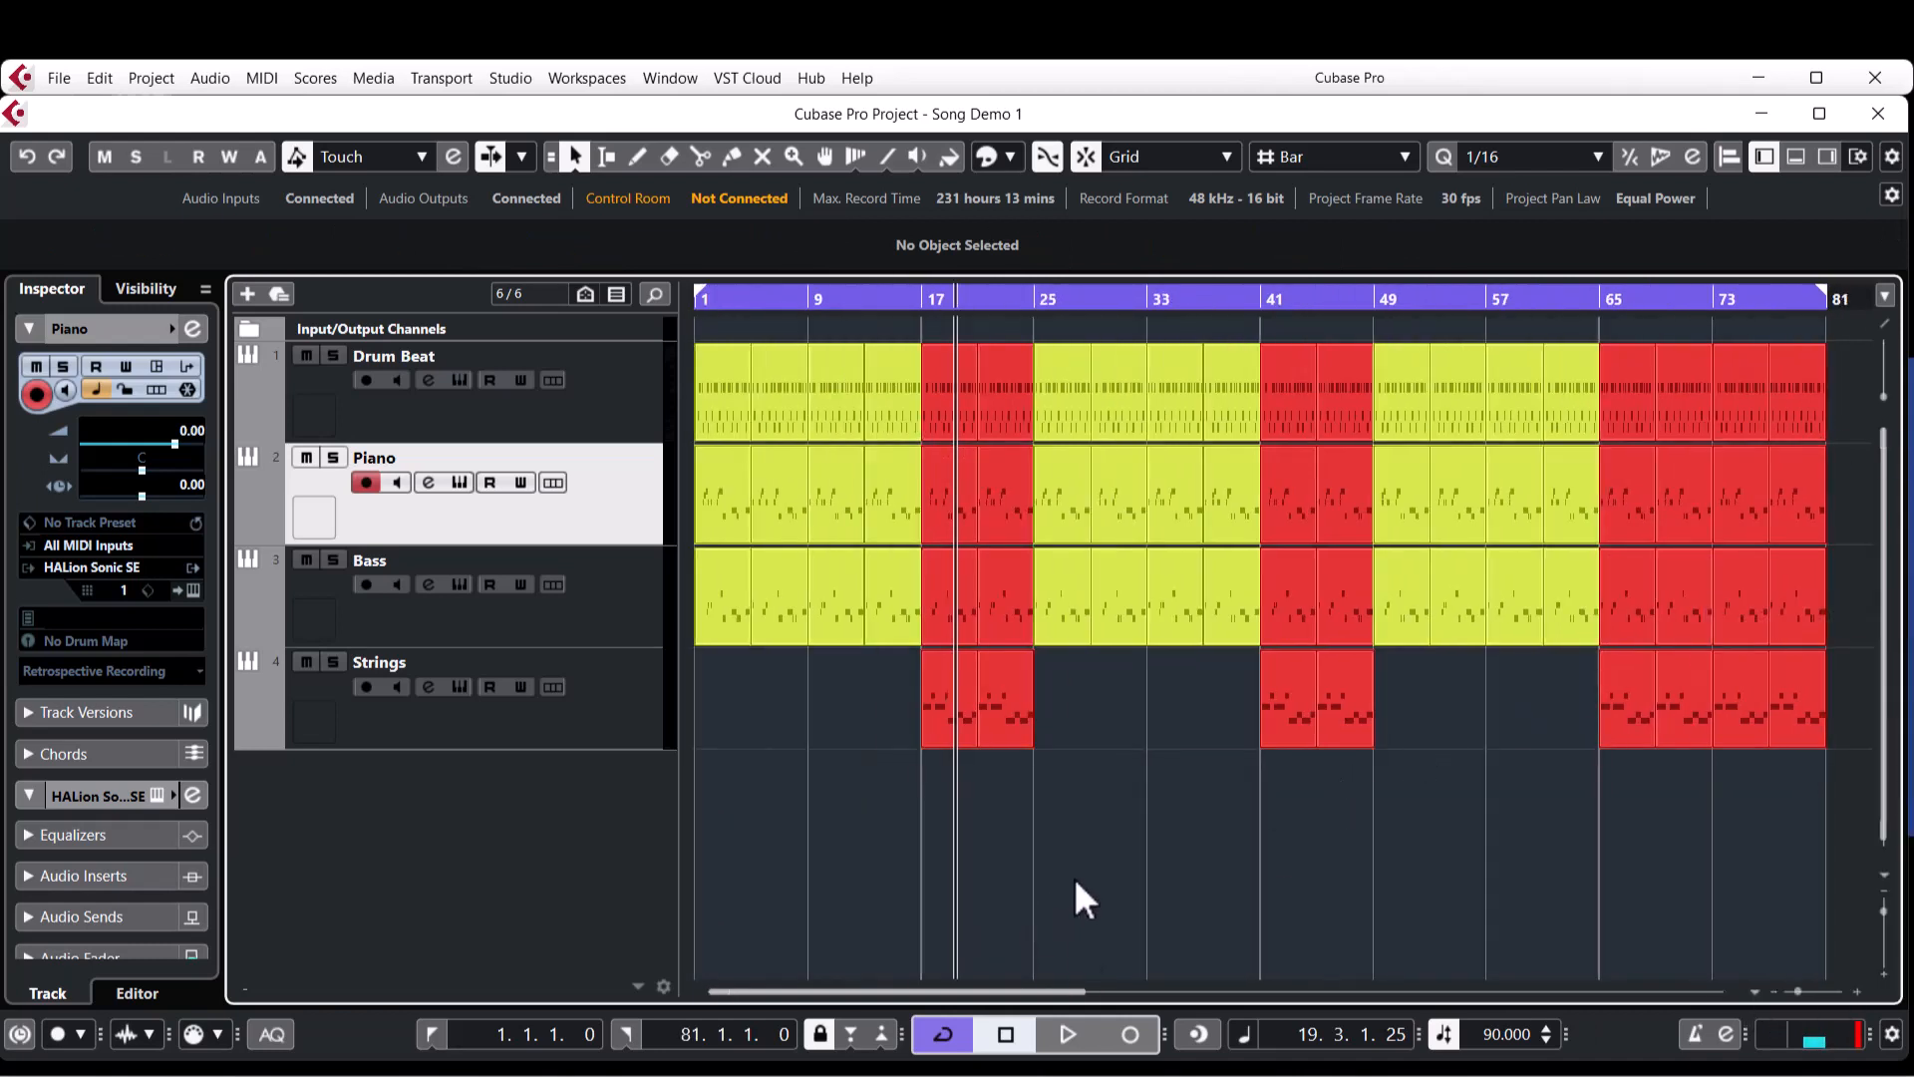
pyautogui.press('Home')
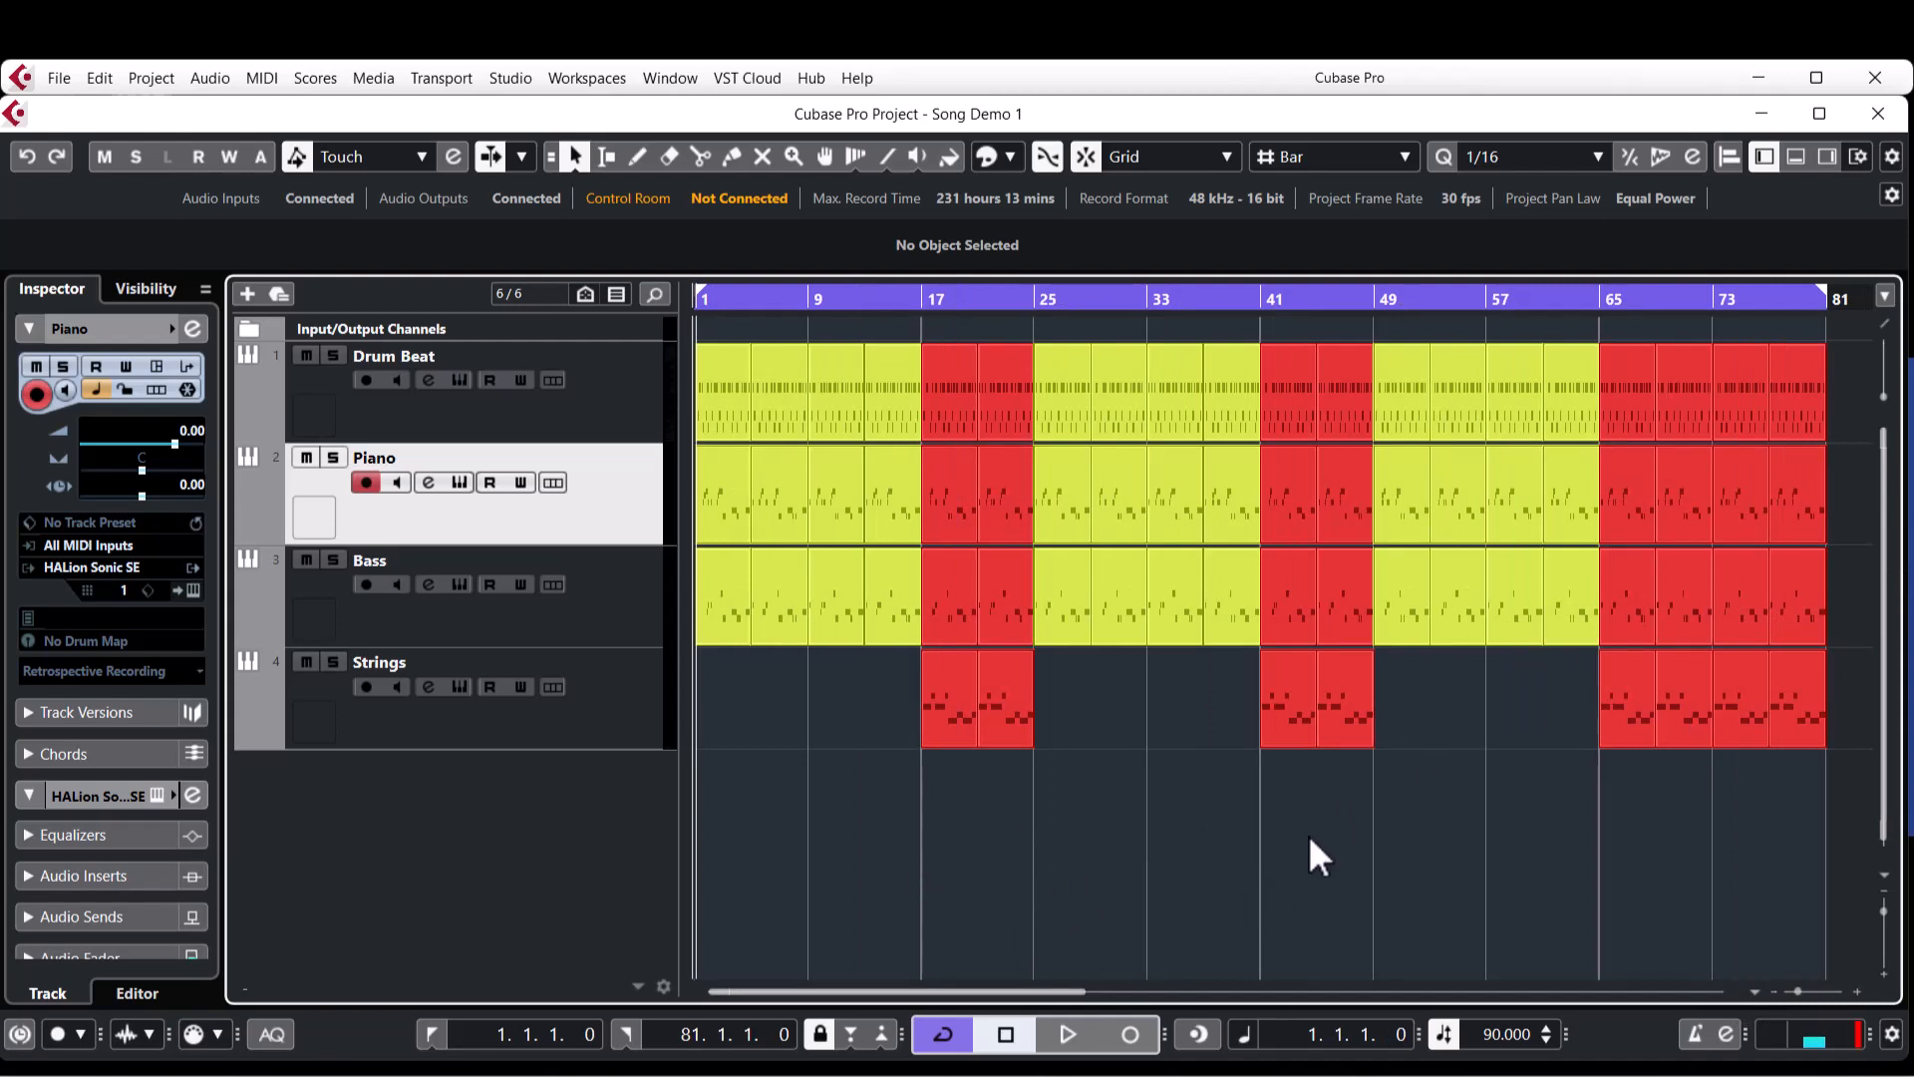
pyautogui.click(631, 700)
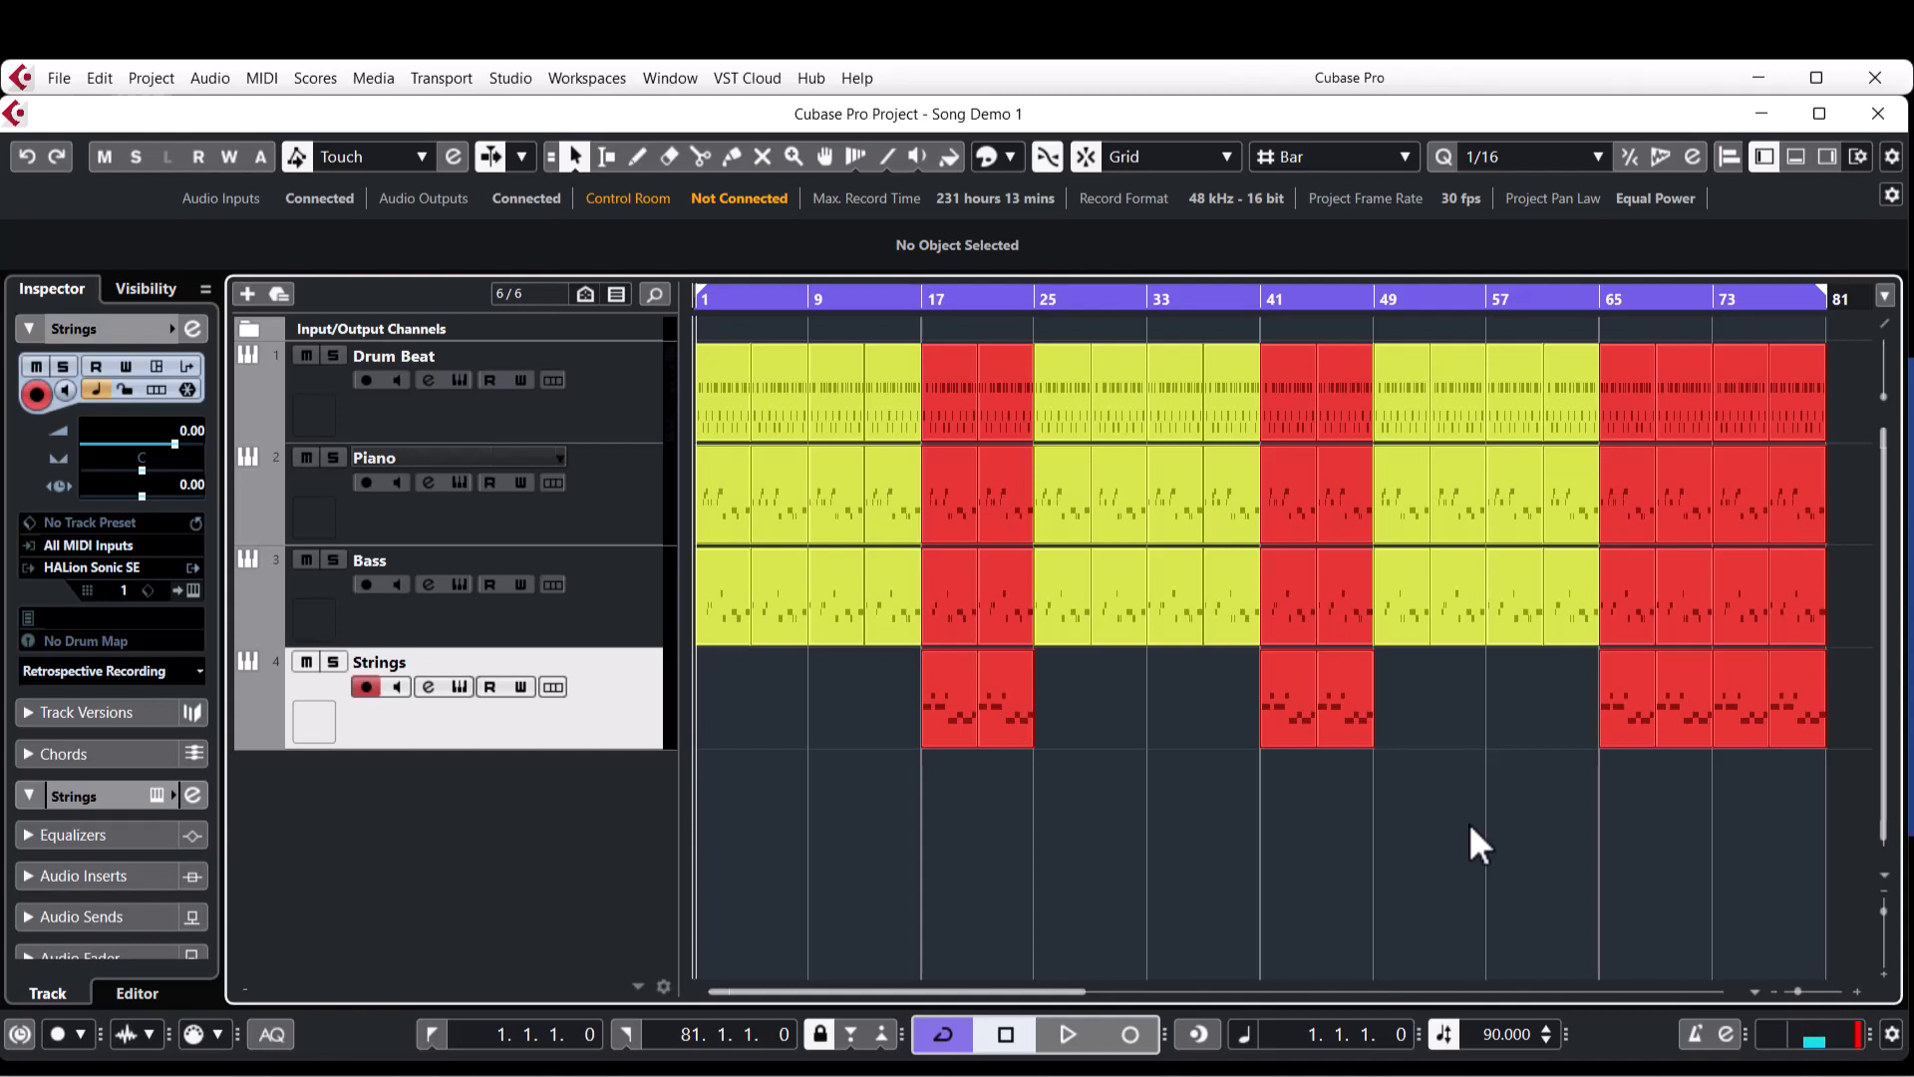
pyautogui.click(642, 435)
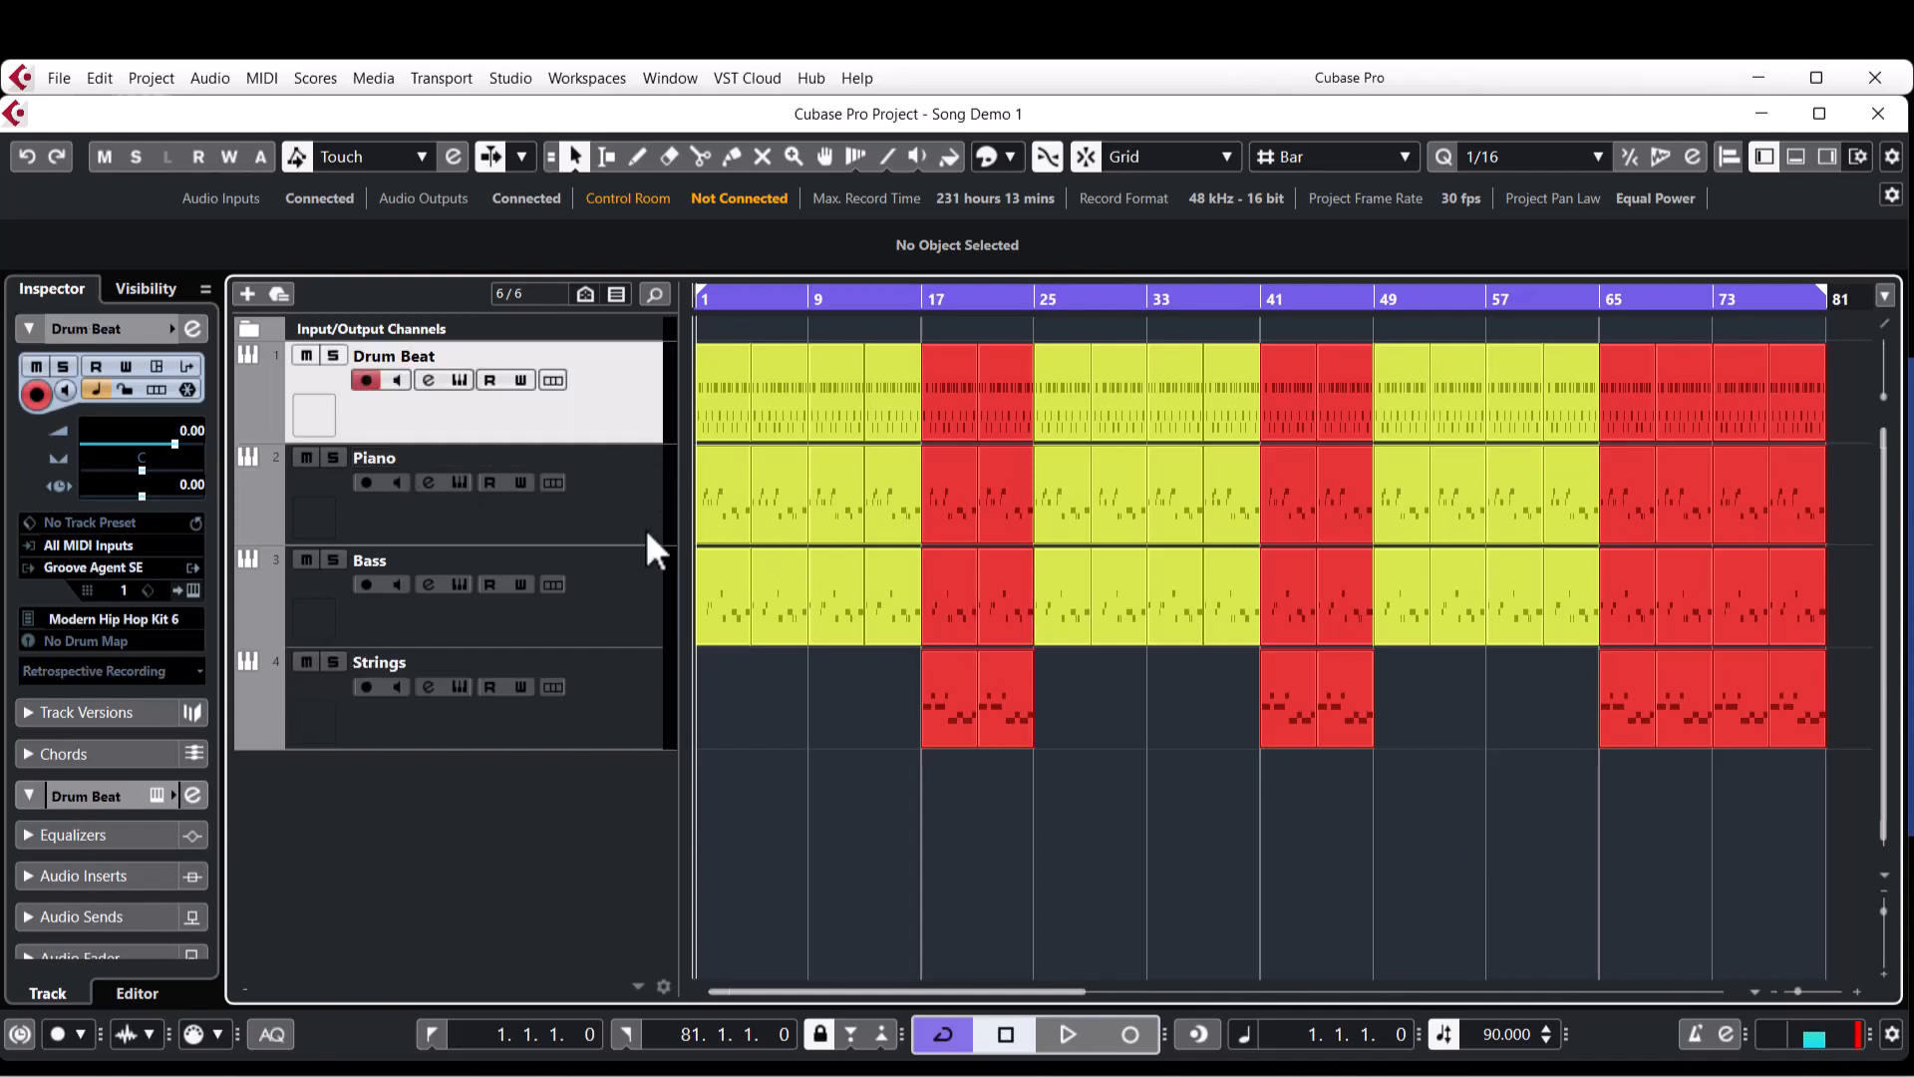
pyautogui.click(630, 501)
pyautogui.click(624, 598)
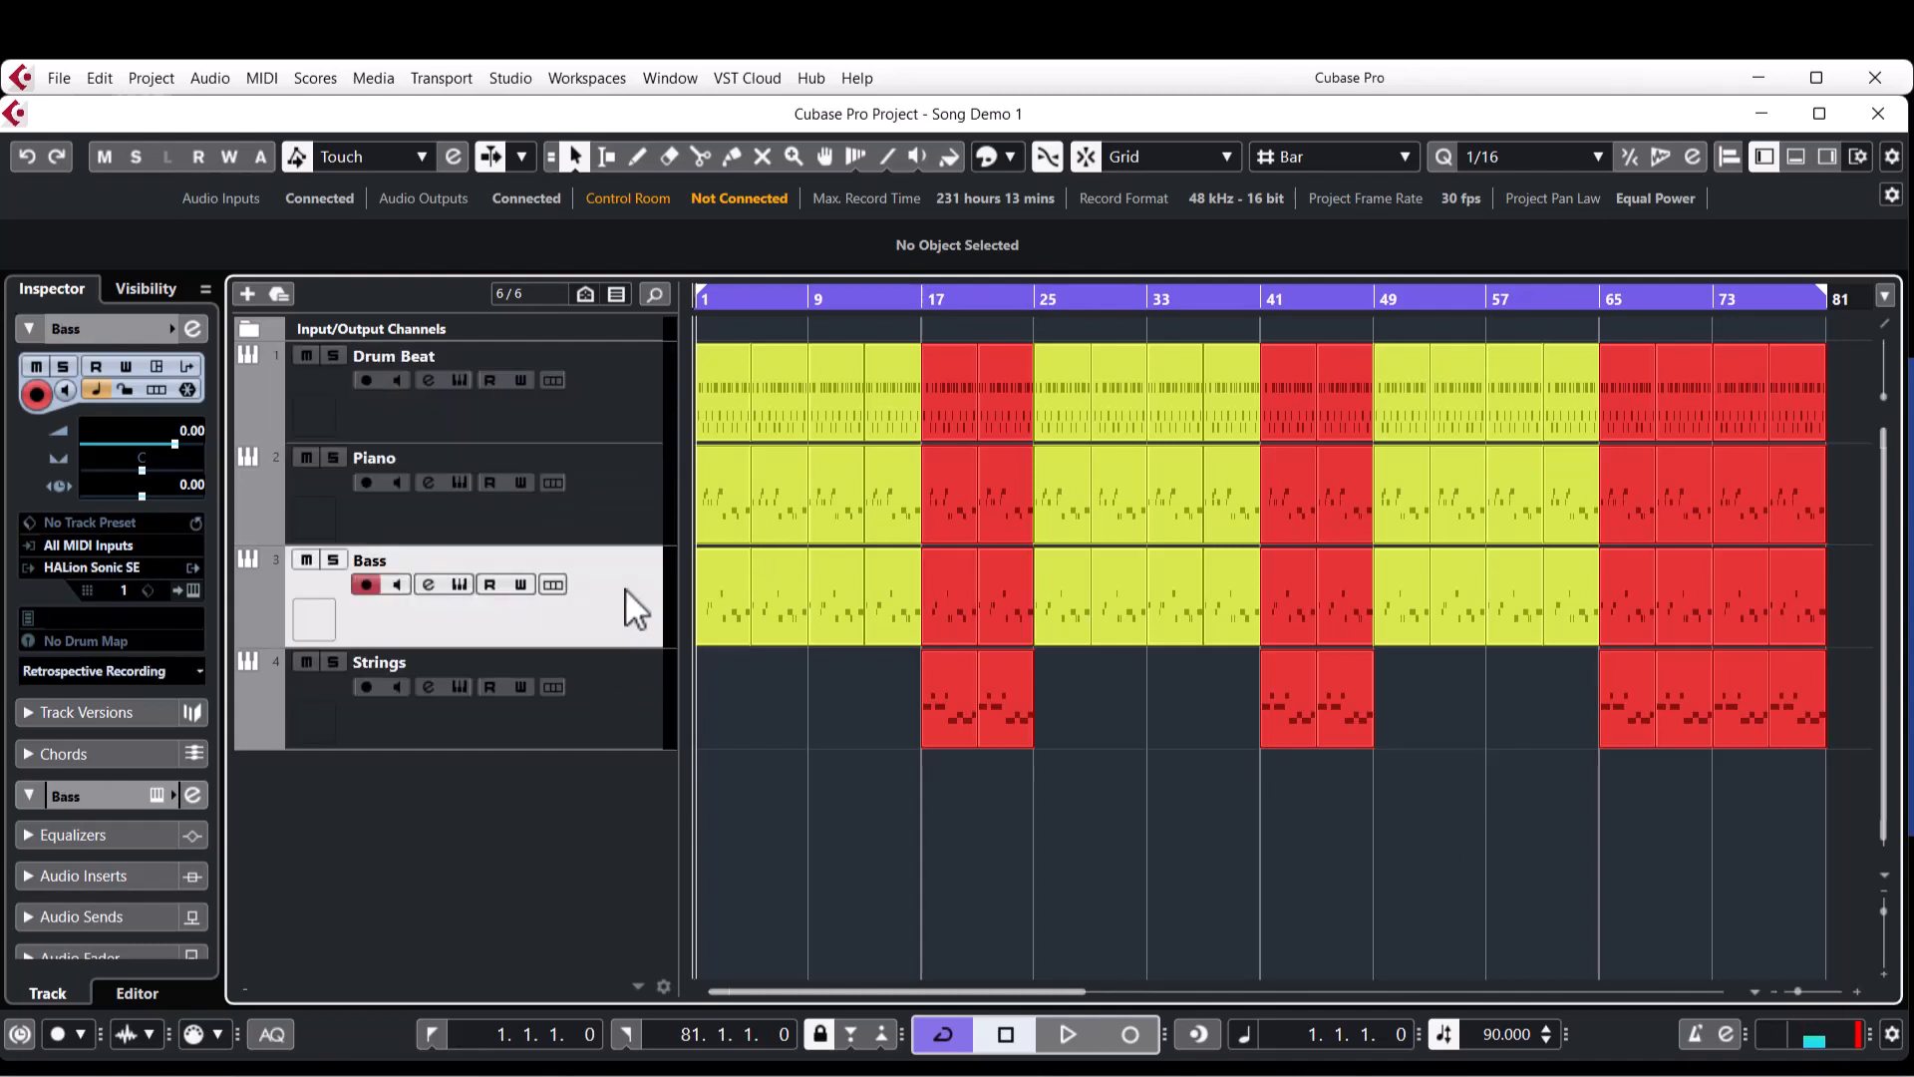
pyautogui.click(626, 708)
pyautogui.click(622, 520)
pyautogui.click(618, 606)
pyautogui.click(620, 704)
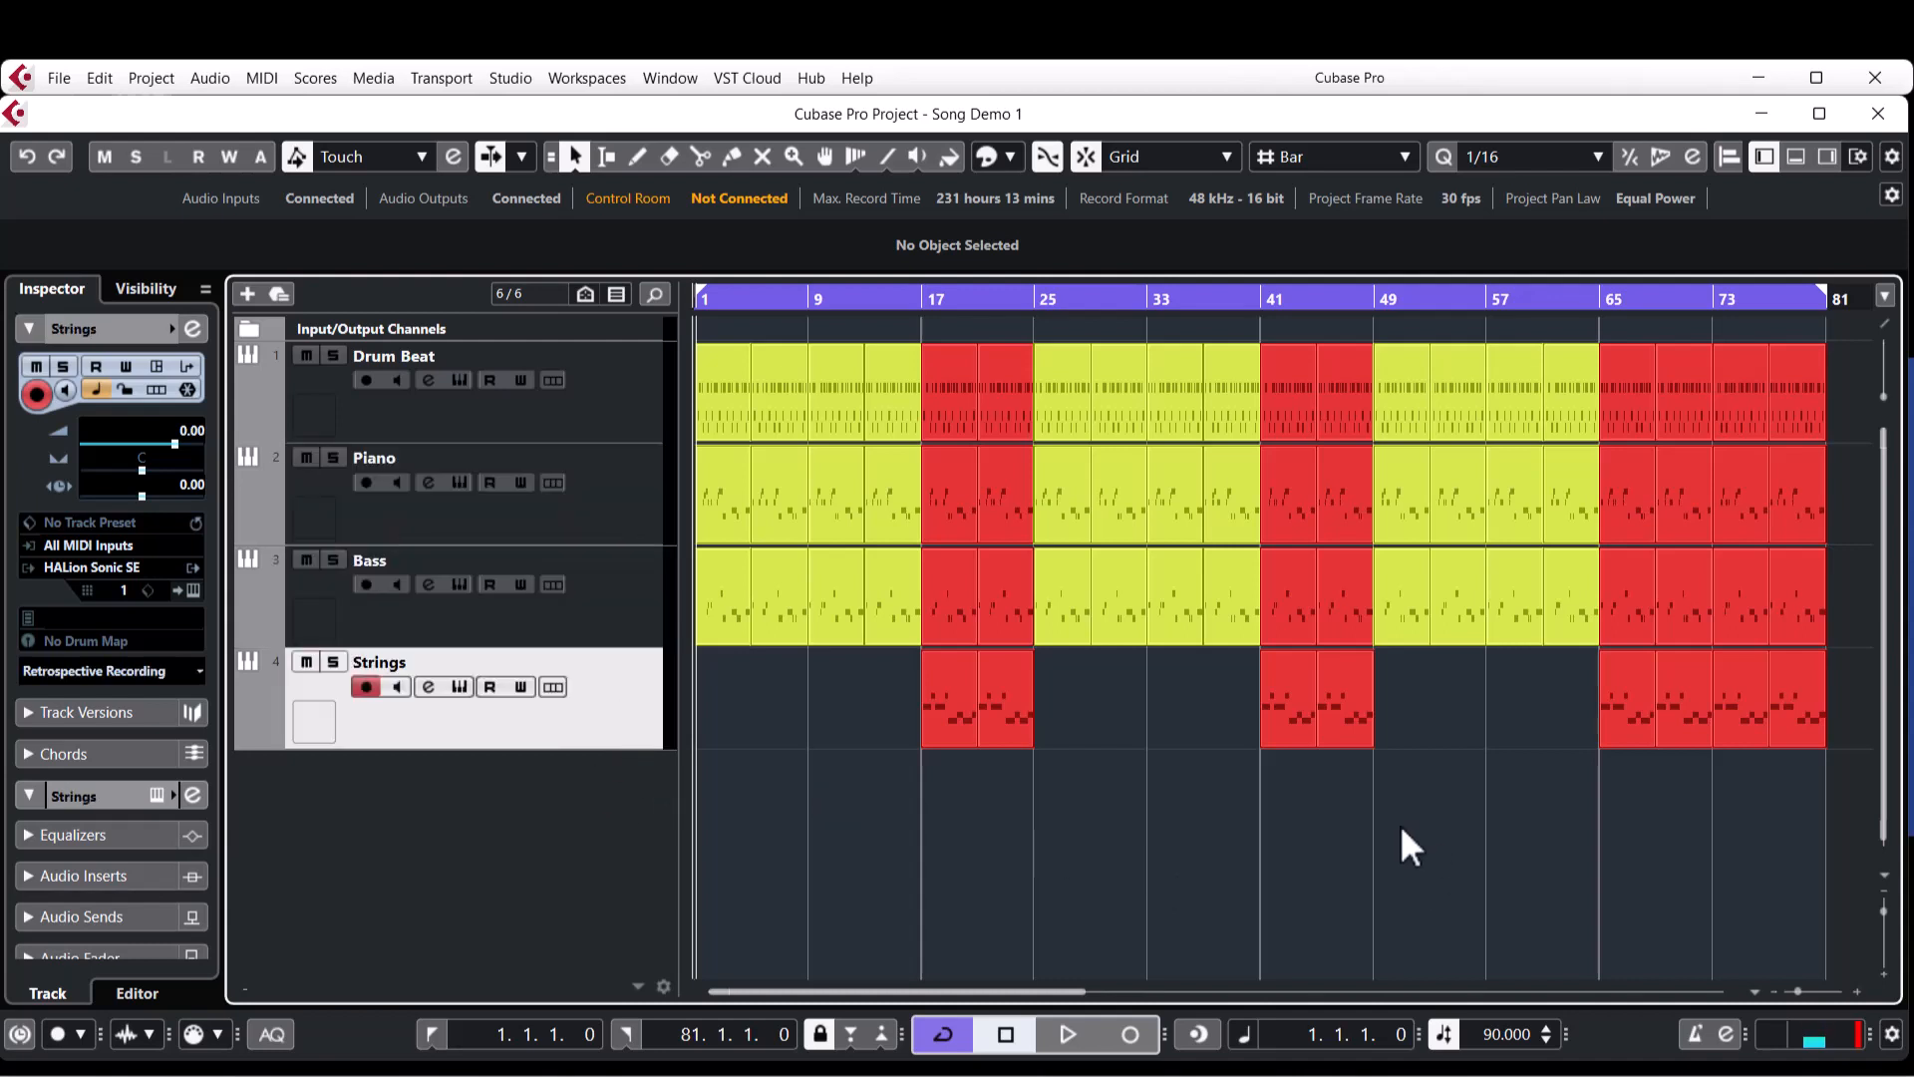